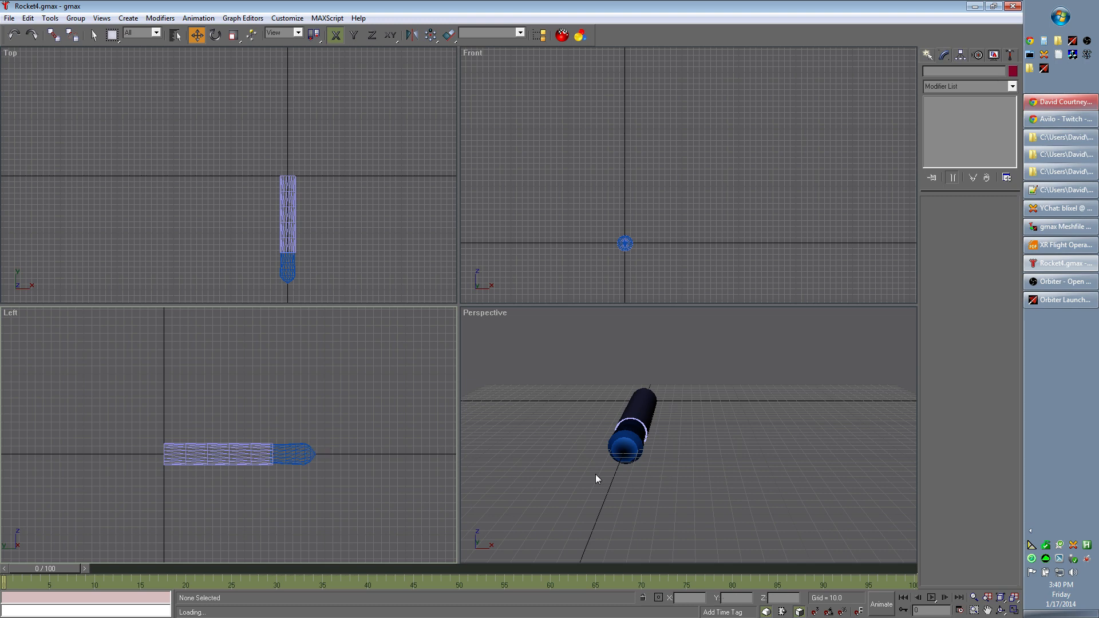
- Select both rocket parts and rotate them about 90 degrees in the Left view so the nose points up
middle_click_drag(595, 473, 542, 472, "alt")
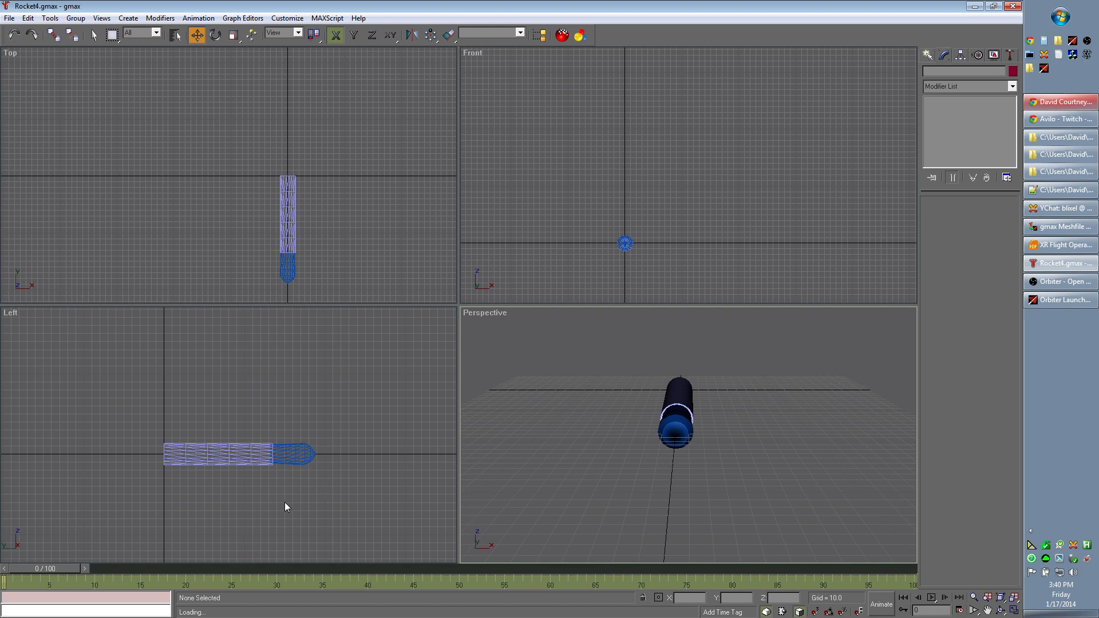
middle_click_drag(238, 516, 284, 505)
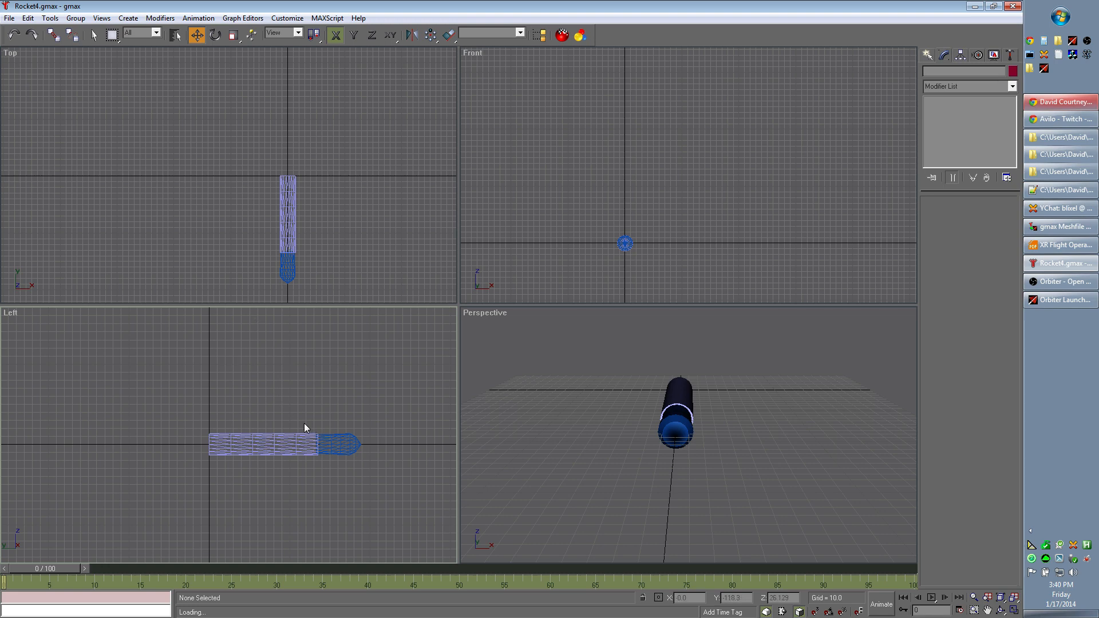
left_click_drag(276, 400, 376, 492)
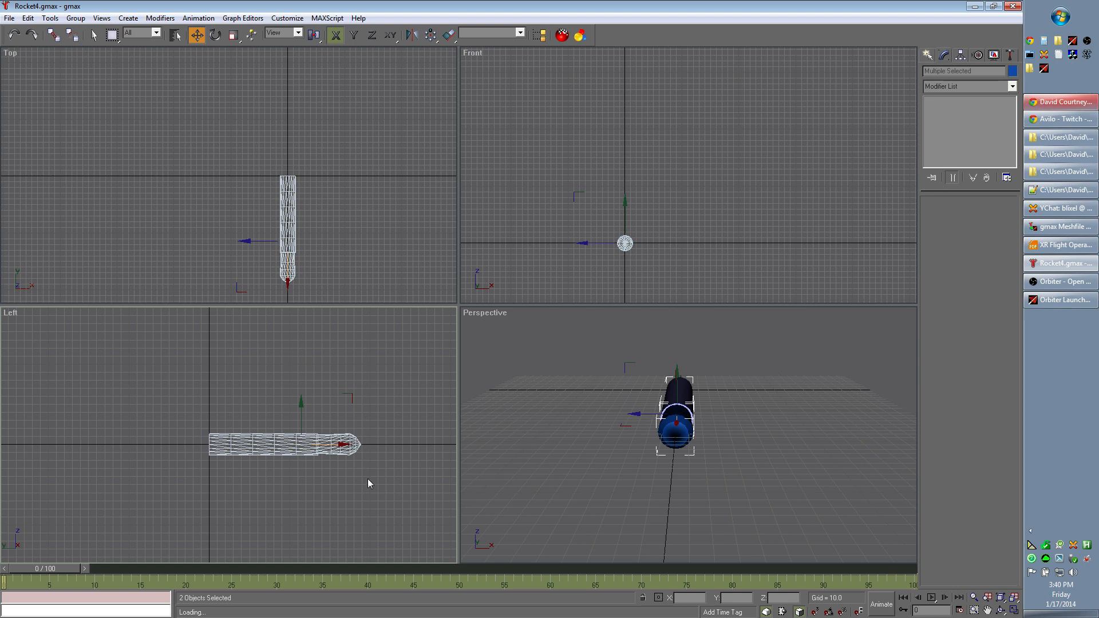
left_click_drag(264, 380, 401, 504)
left_click(216, 36)
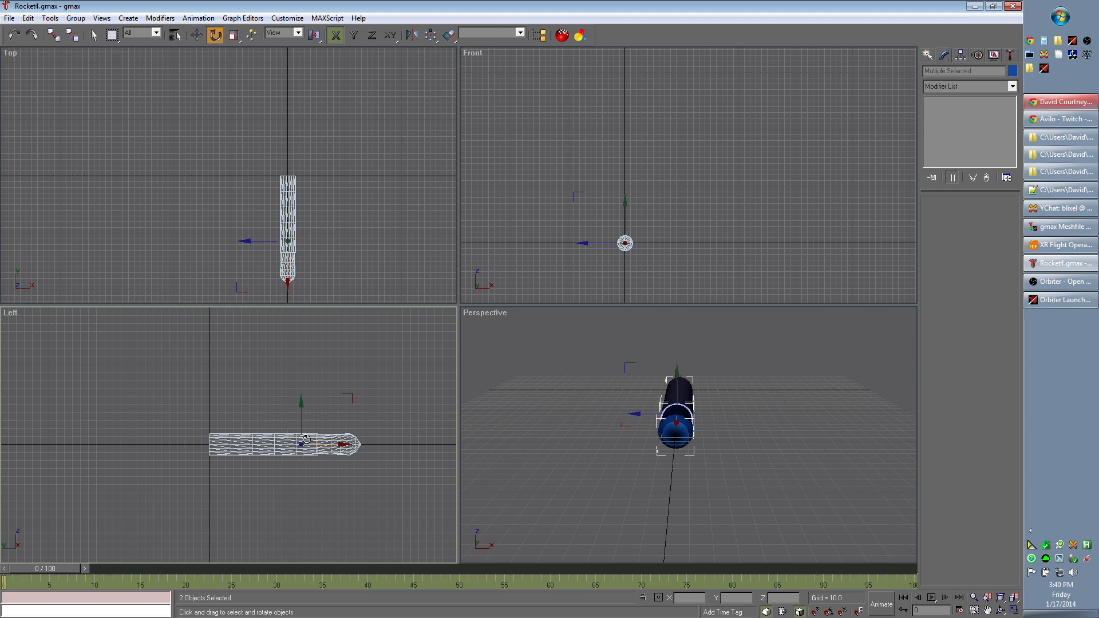
key("F7")
left_click_drag(301, 442, 315, 550)
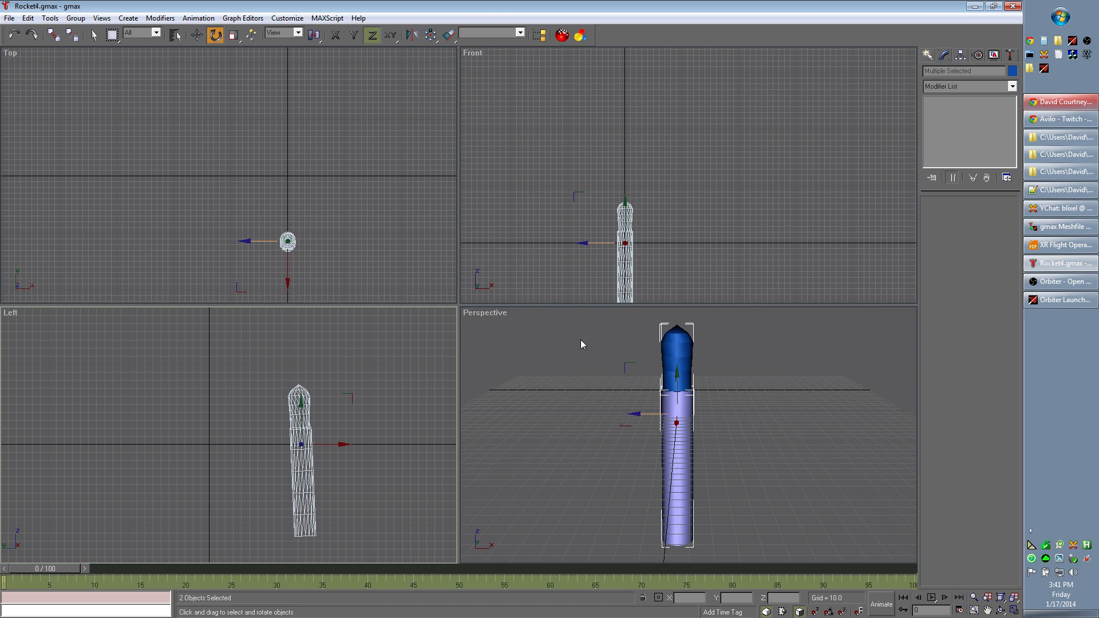
- Move both rocket parts horizontally in the Left view onto the vertical origin axis
left_click(196, 35)
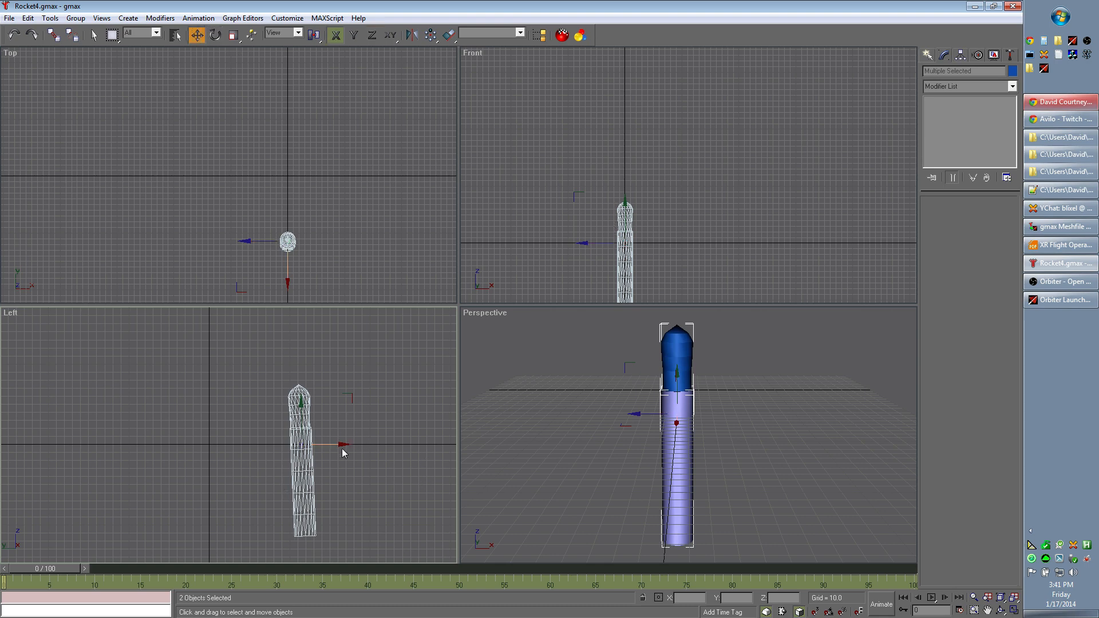
left_click_drag(343, 444, 254, 433)
left_click(213, 405)
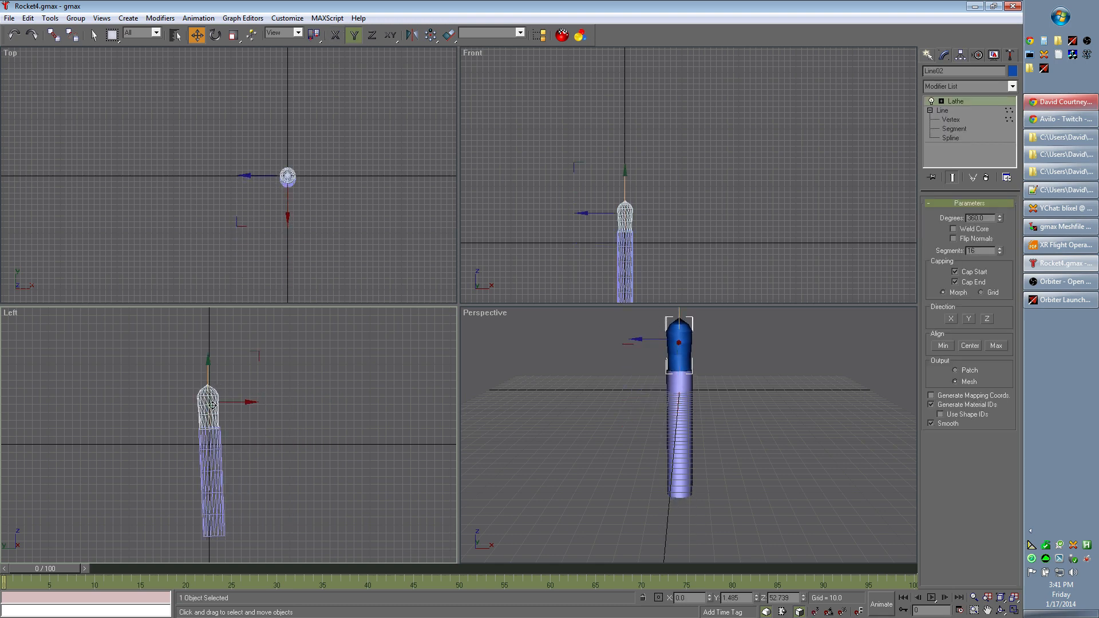
left_click(181, 410)
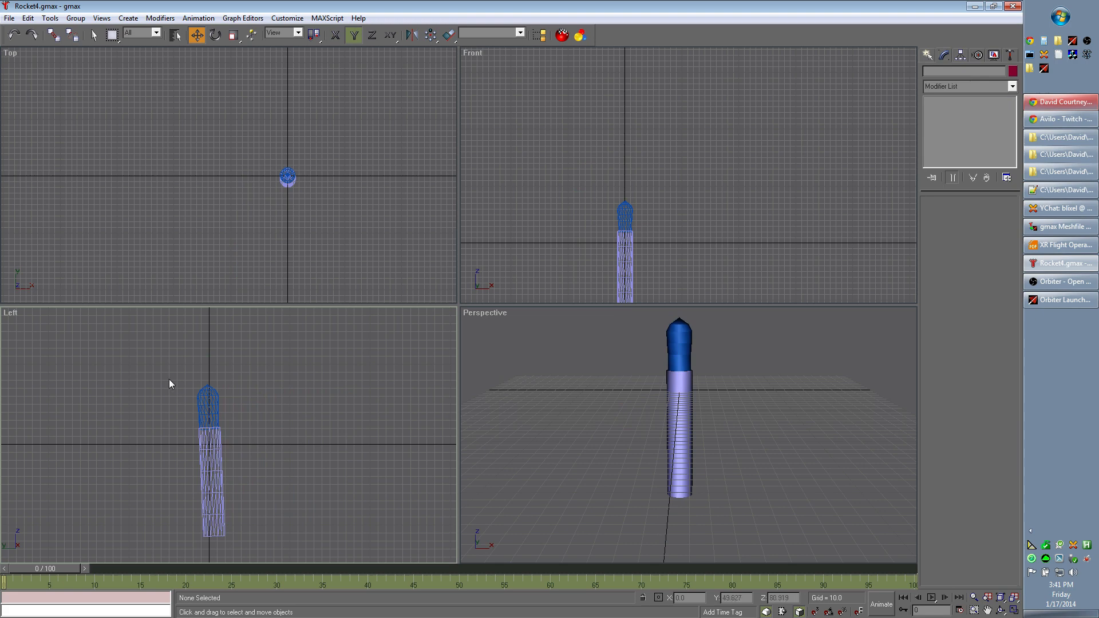
- Select both rocket parts and raise them in the Left view until the base sits near the horizontal origin line
left_click_drag(170, 379, 252, 478)
left_click_drag(218, 404, 218, 326)
middle_click_drag(272, 404, 344, 456)
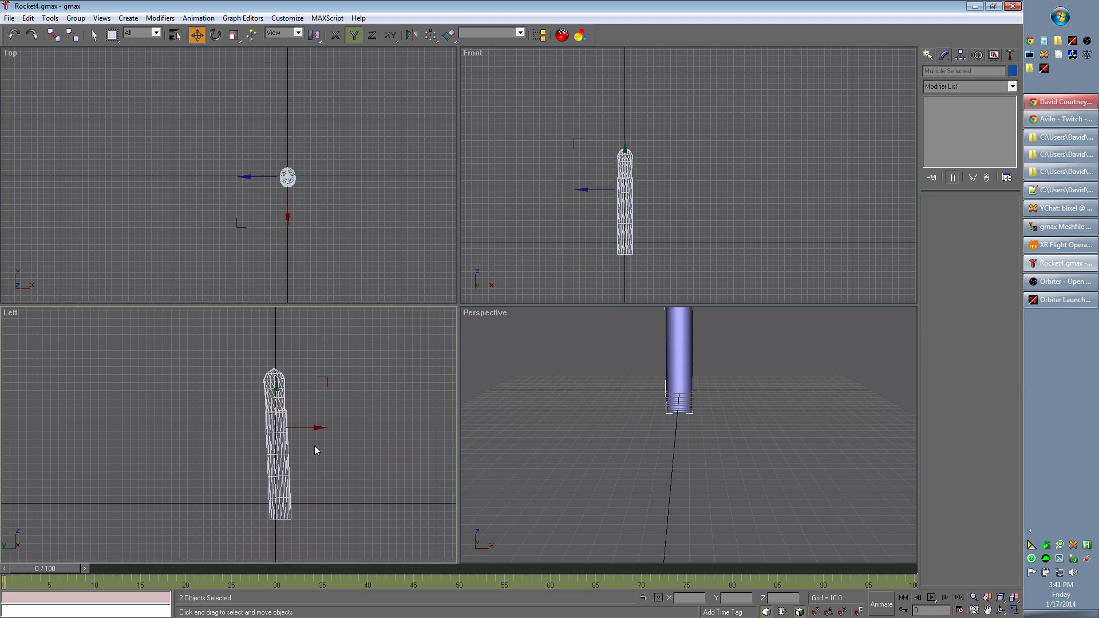
left_click_drag(275, 438, 275, 422)
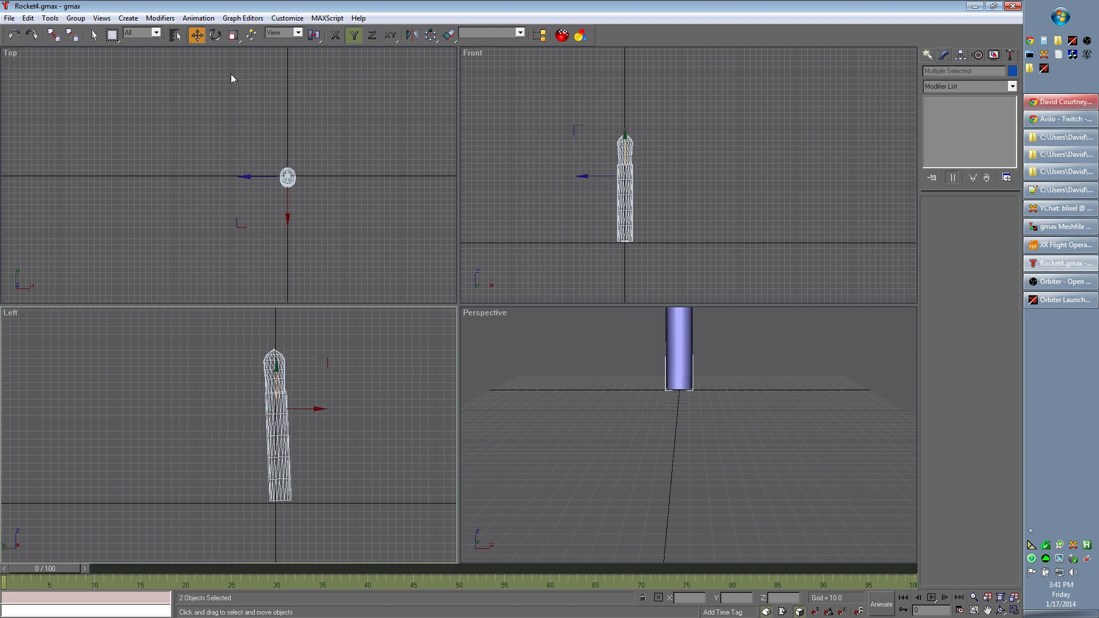
- Rotate both rocket parts slightly in the Left view to straighten their remaining tilt
left_click(215, 35)
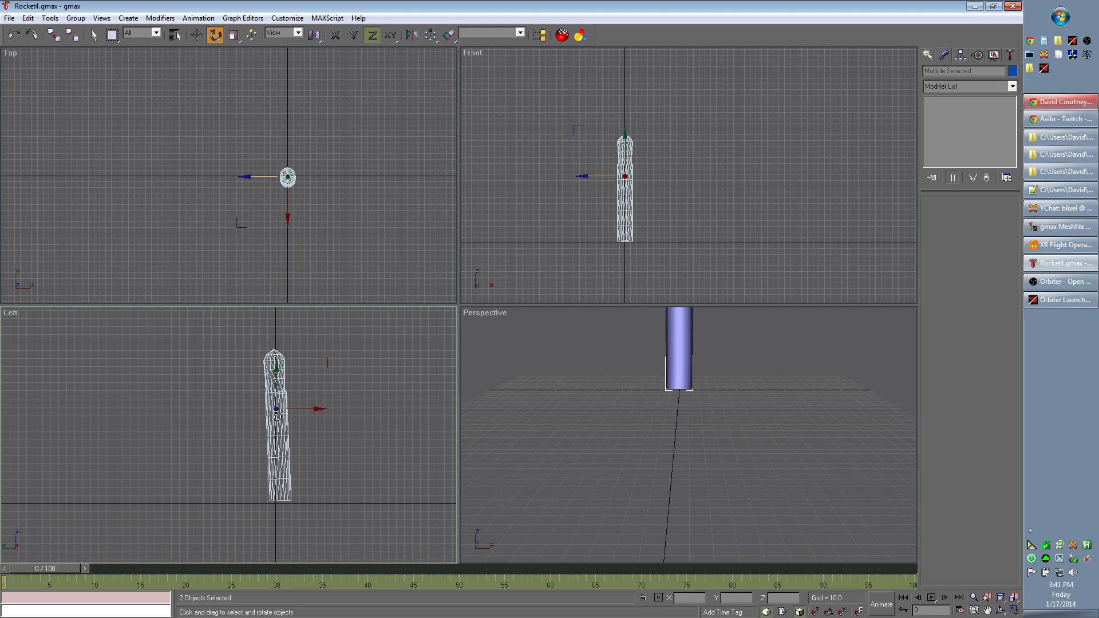
left_click_drag(276, 408, 280, 408)
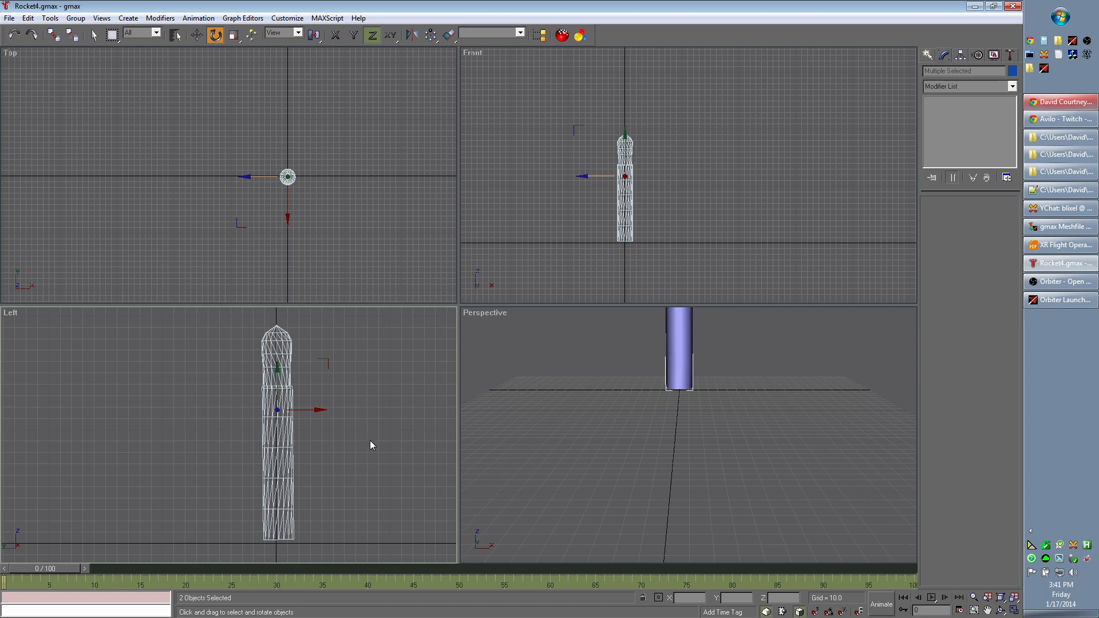
middle_click_drag(360, 438, 363, 437)
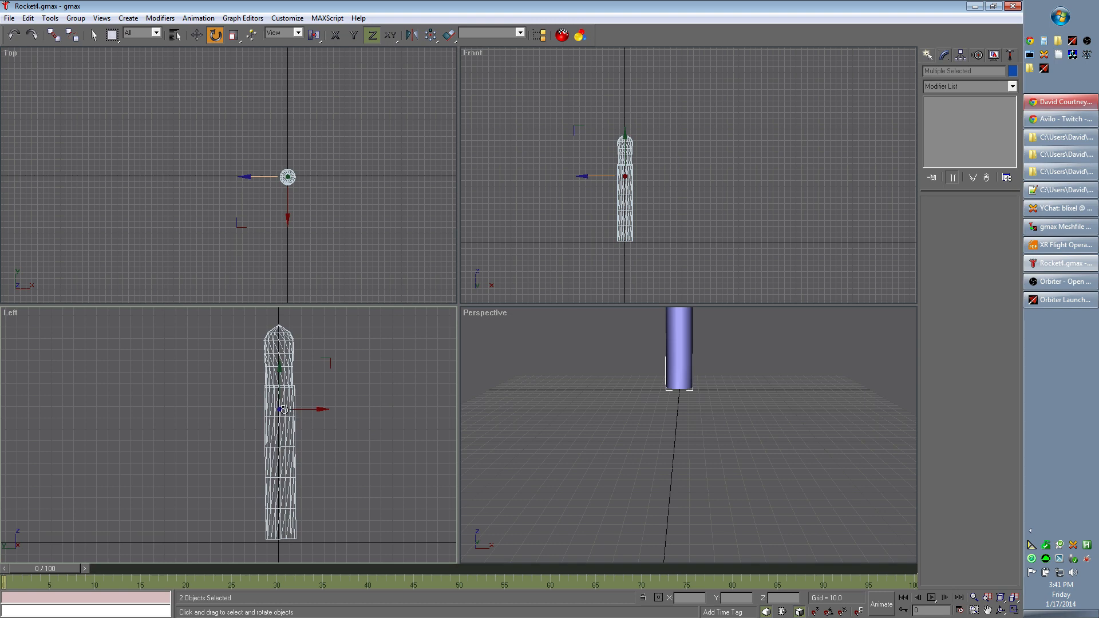
left_click_drag(280, 408, 280, 410)
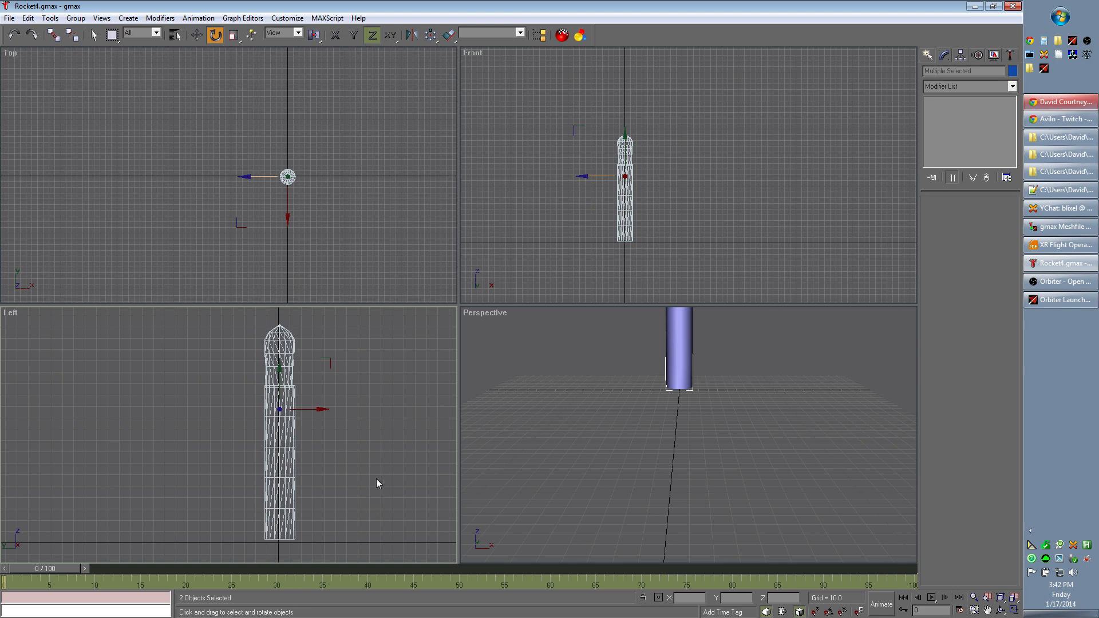
- Nudge the rocket parts in the Left view to centre them on the vertical origin axis
left_click(197, 35)
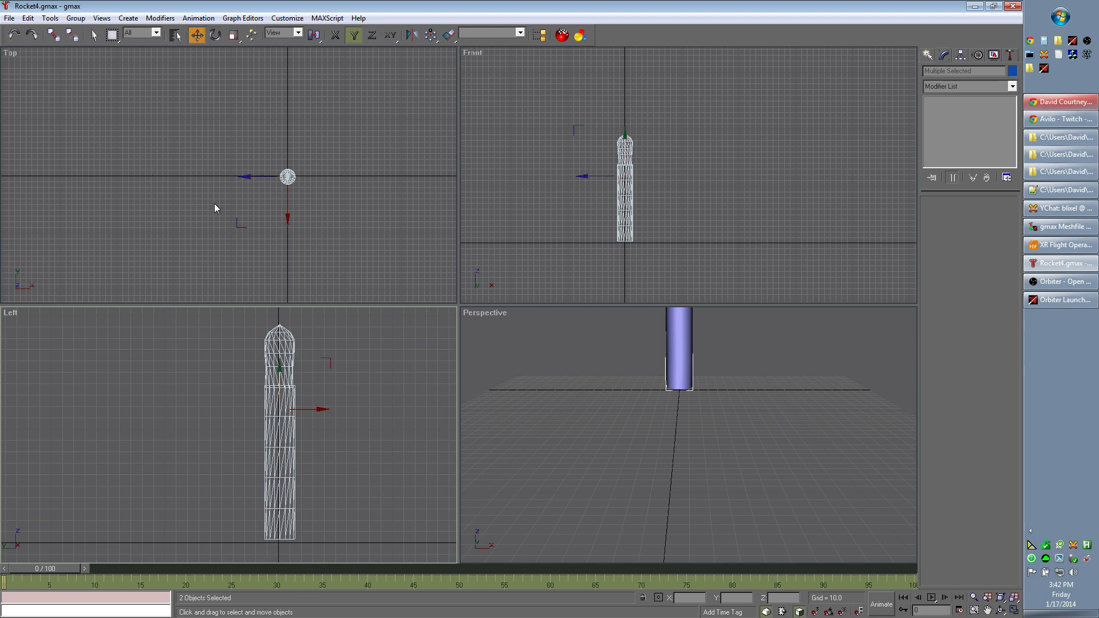
left_click_drag(273, 388, 265, 390)
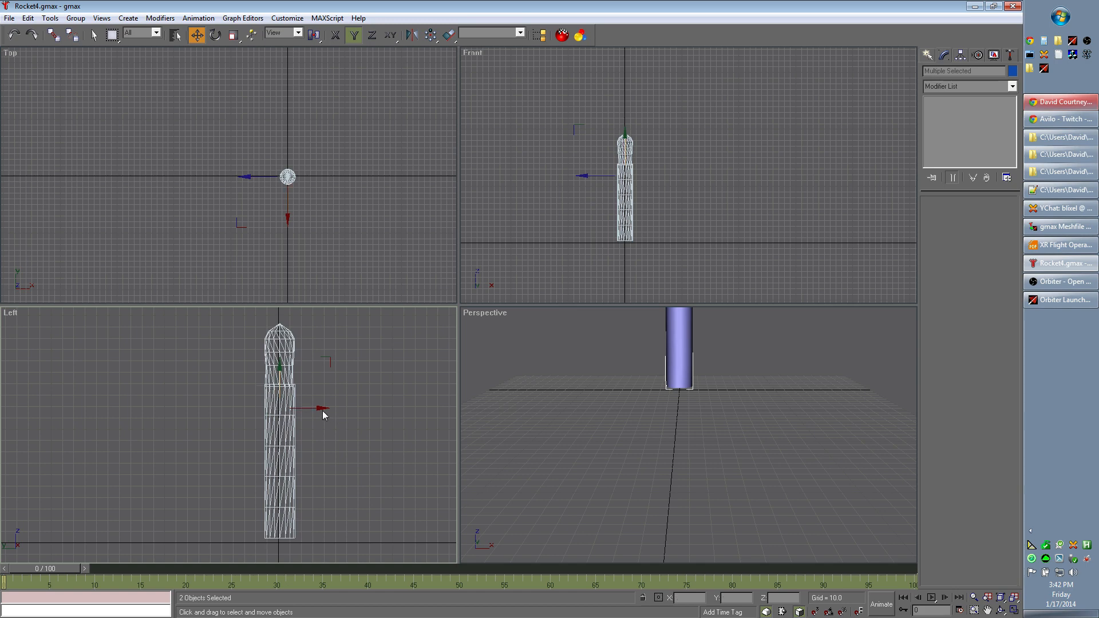
left_click(323, 415)
left_click_drag(218, 321, 320, 423)
left_click(321, 389)
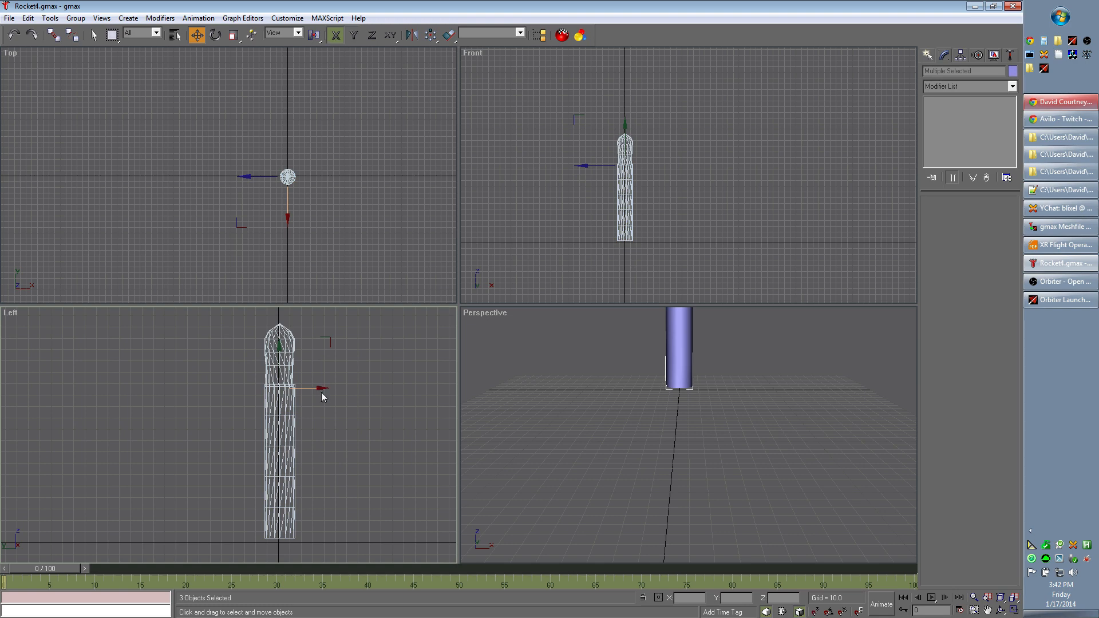
left_click_drag(285, 403, 284, 402)
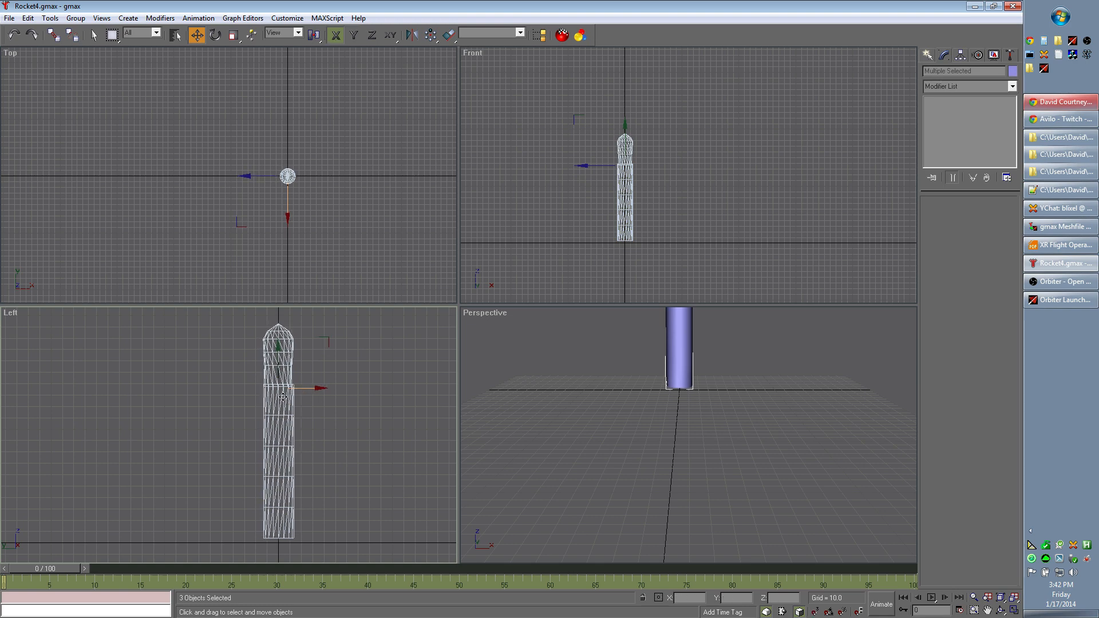
scroll(279, 346, "up", 3)
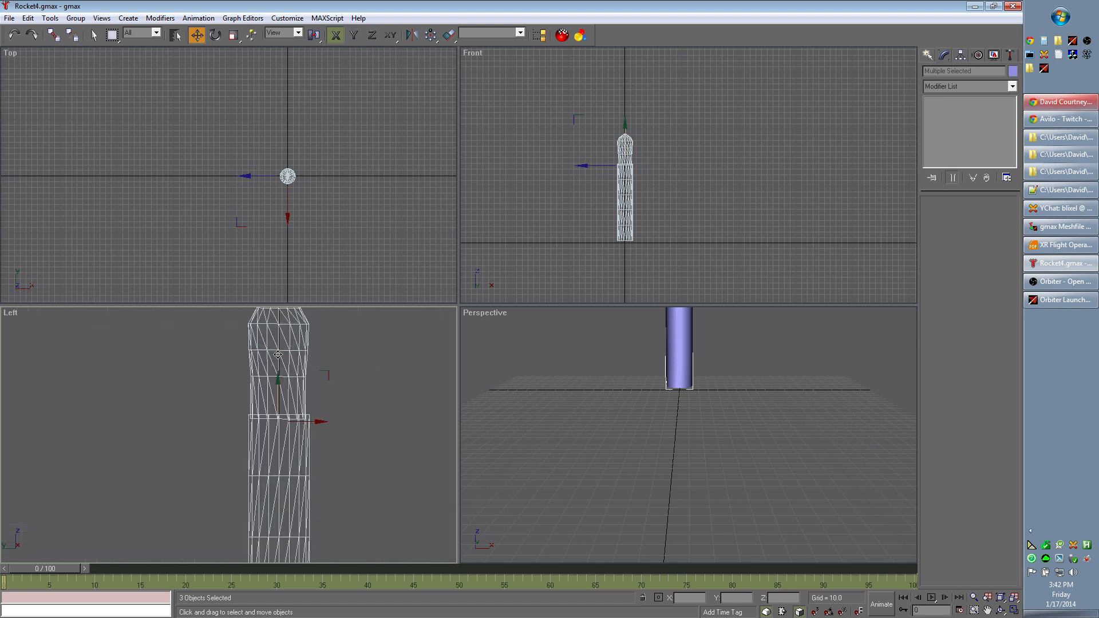
middle_click_drag(368, 398, 361, 442)
left_click(272, 419)
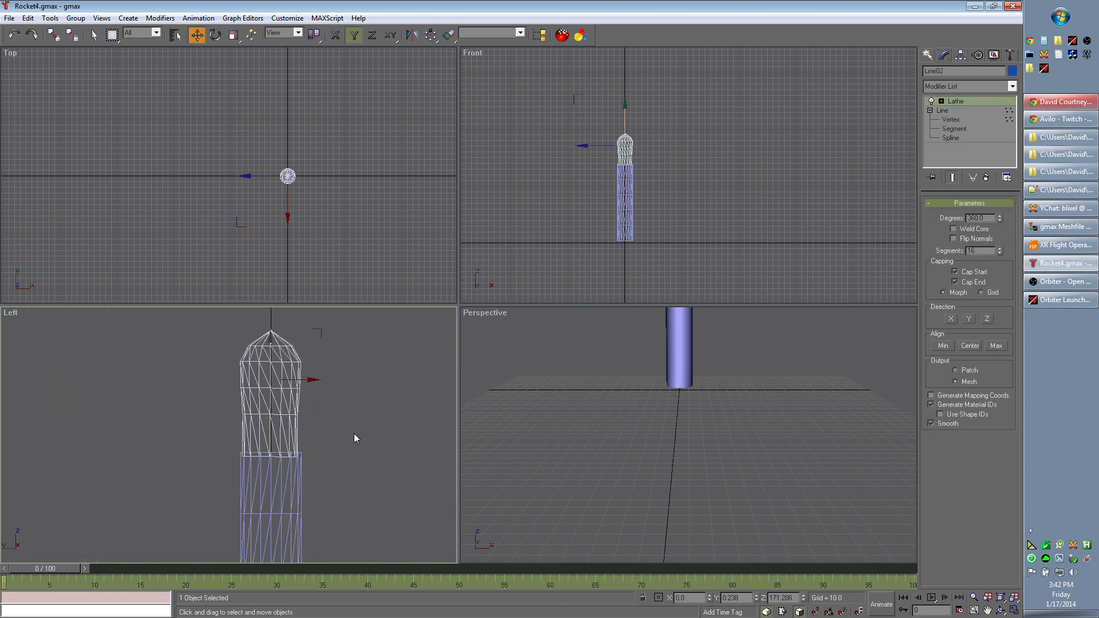
- Select both rocket parts, lower them slightly onto the horizontal origin line, and check the base's alignment
scroll(348, 427, "down", 3)
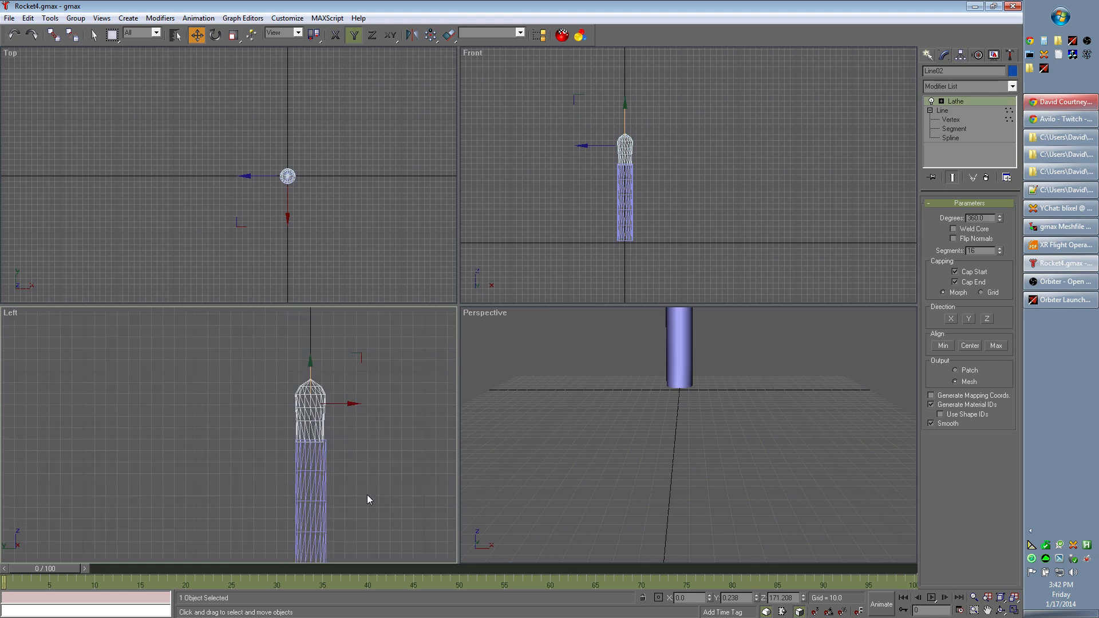
scroll(368, 500, "down", 2)
left_click_drag(228, 372, 321, 444)
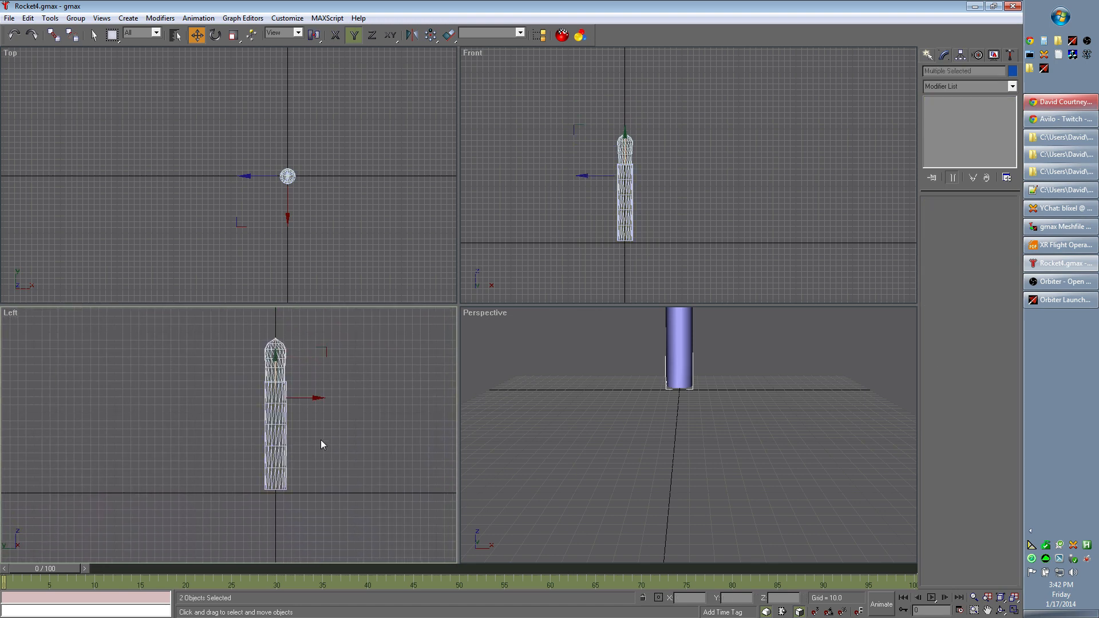
left_click_drag(275, 356, 276, 359)
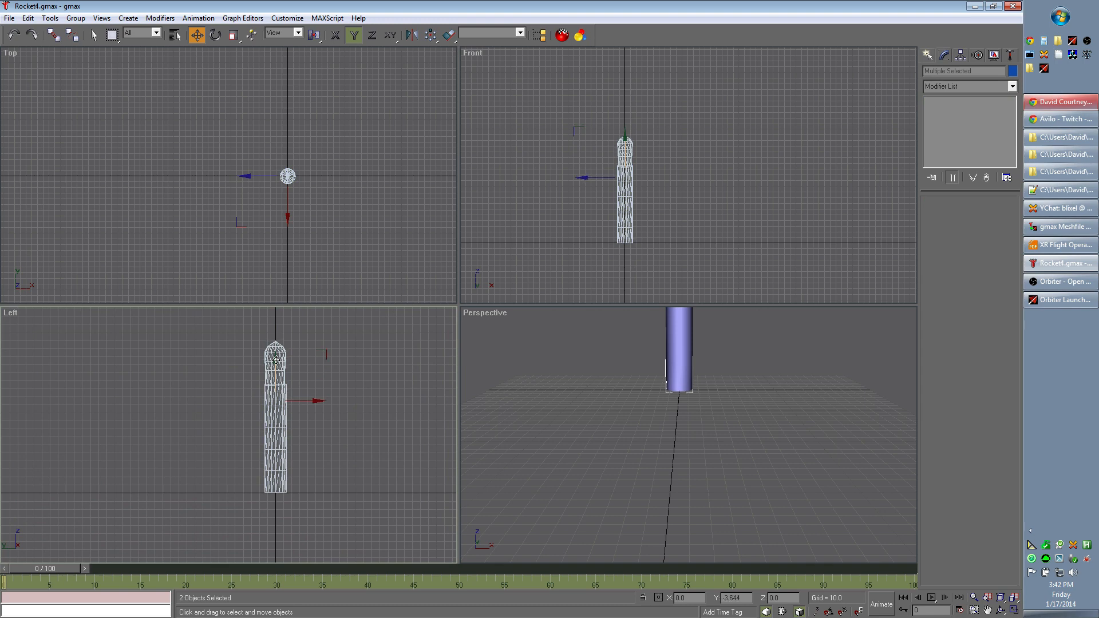
scroll(319, 497, "up", 4)
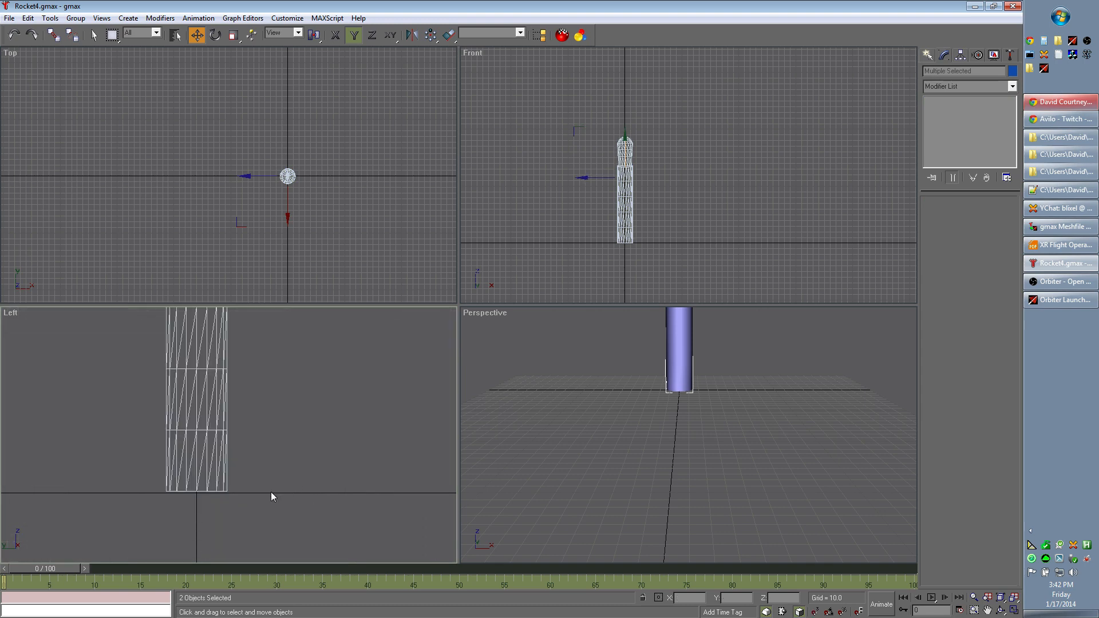
middle_click_drag(224, 507, 363, 464)
scroll(372, 449, "up", 3)
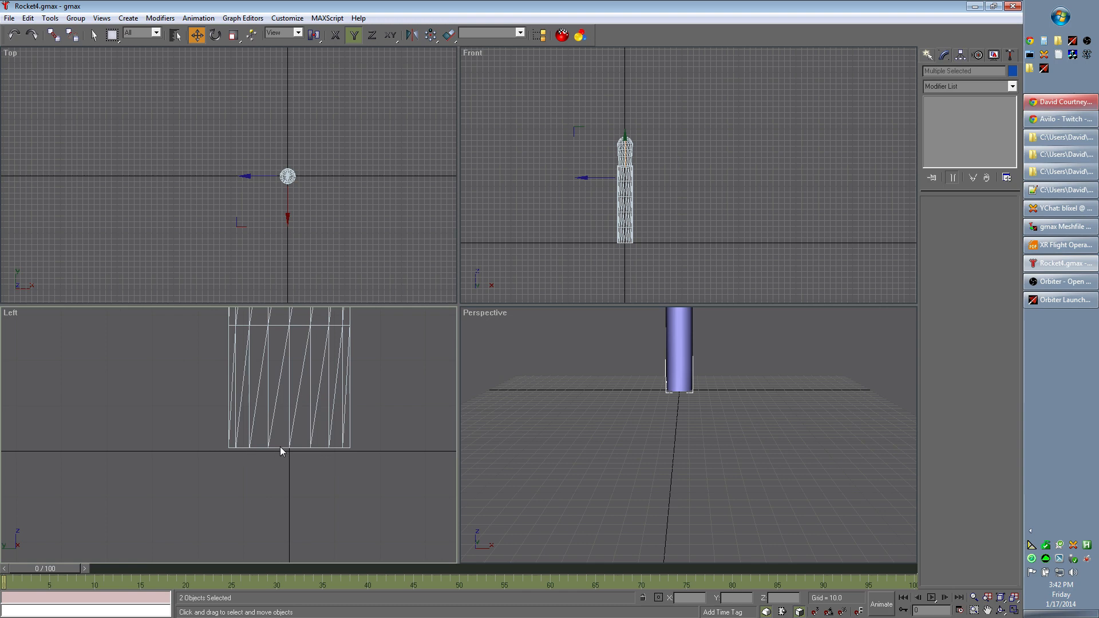
scroll(349, 447, "down", 5)
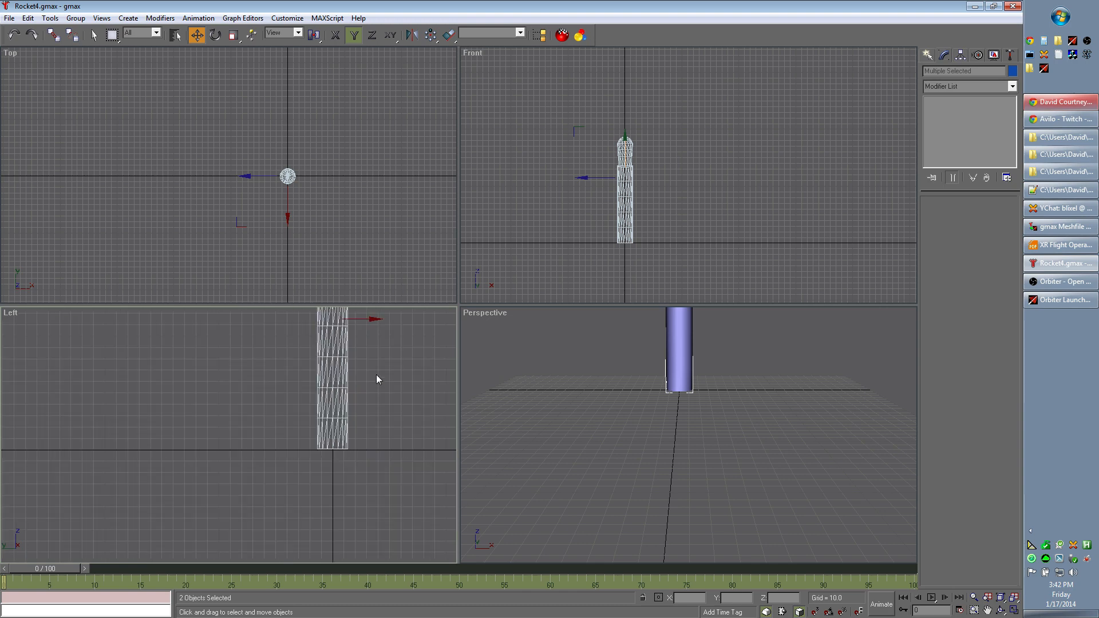
middle_click_drag(377, 375, 283, 468)
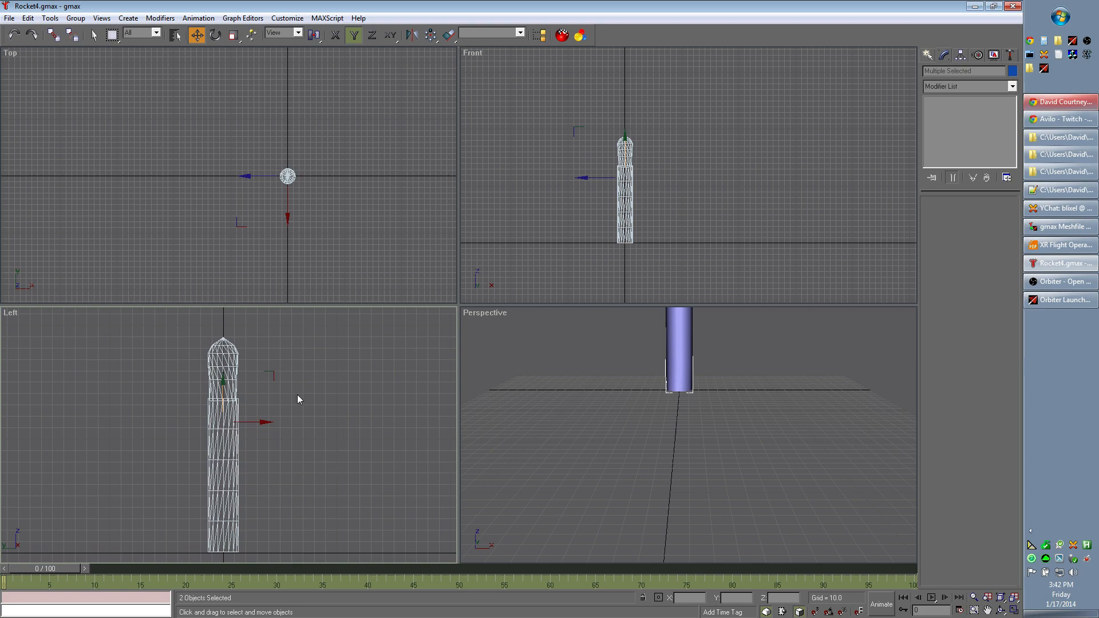
middle_click_drag(629, 370, 633, 459)
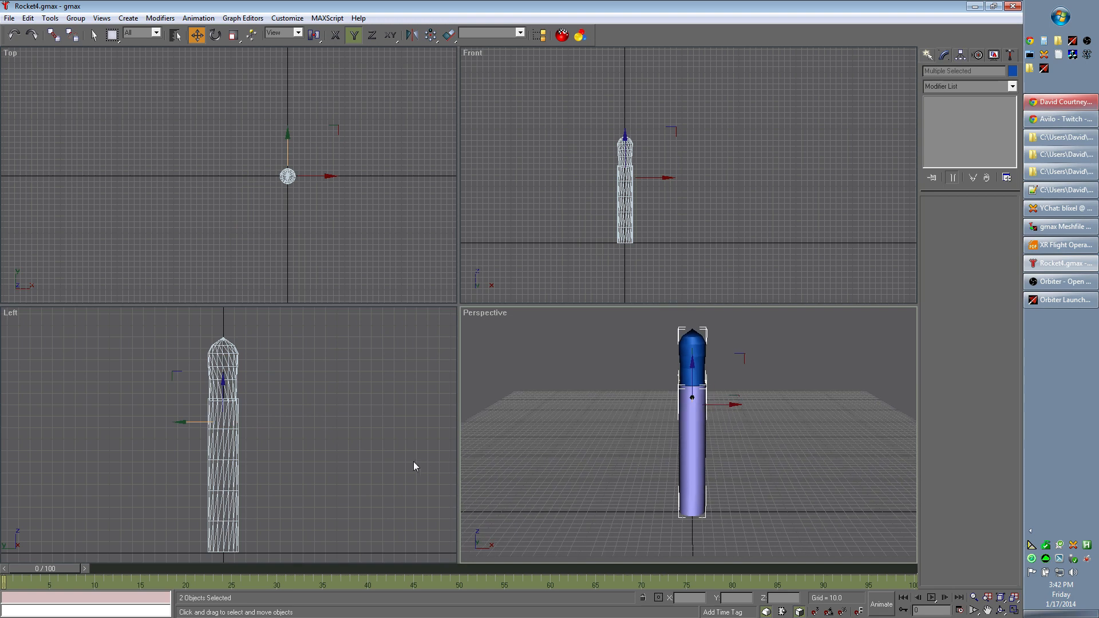
- Select only the nose cone and open its profile line for vertex editing in the Left view
left_click(337, 425)
left_click(227, 372)
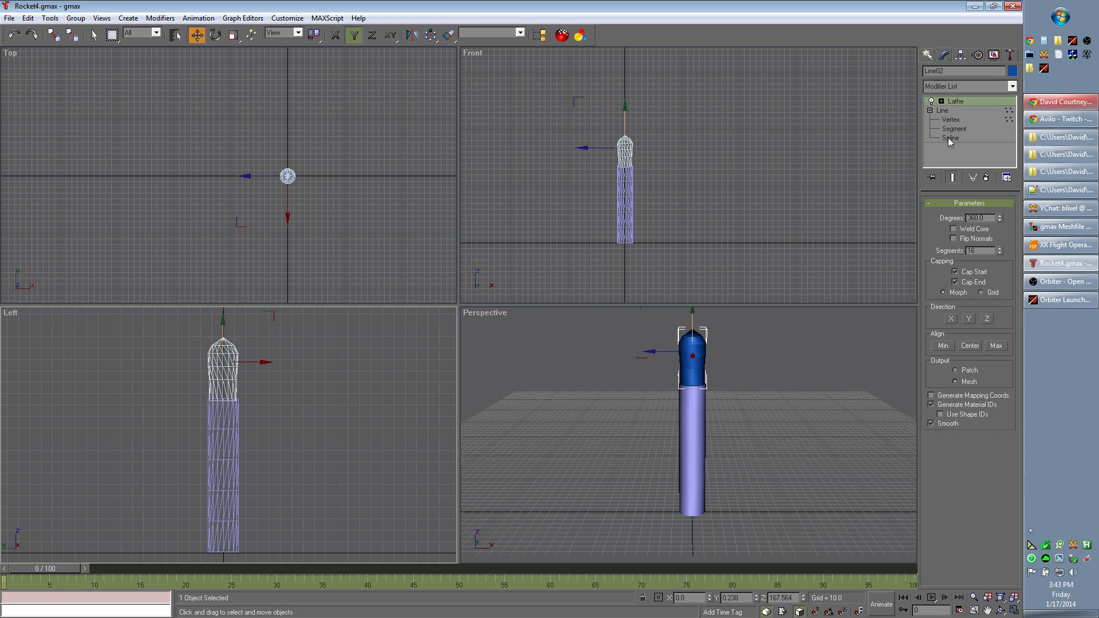
left_click(929, 55)
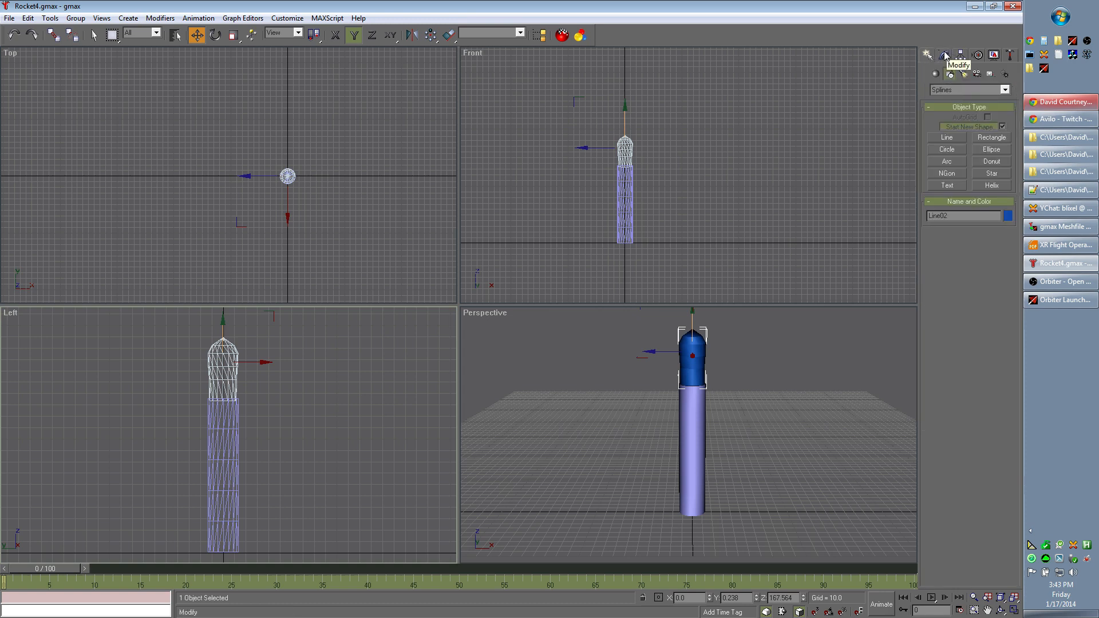
left_click(945, 55)
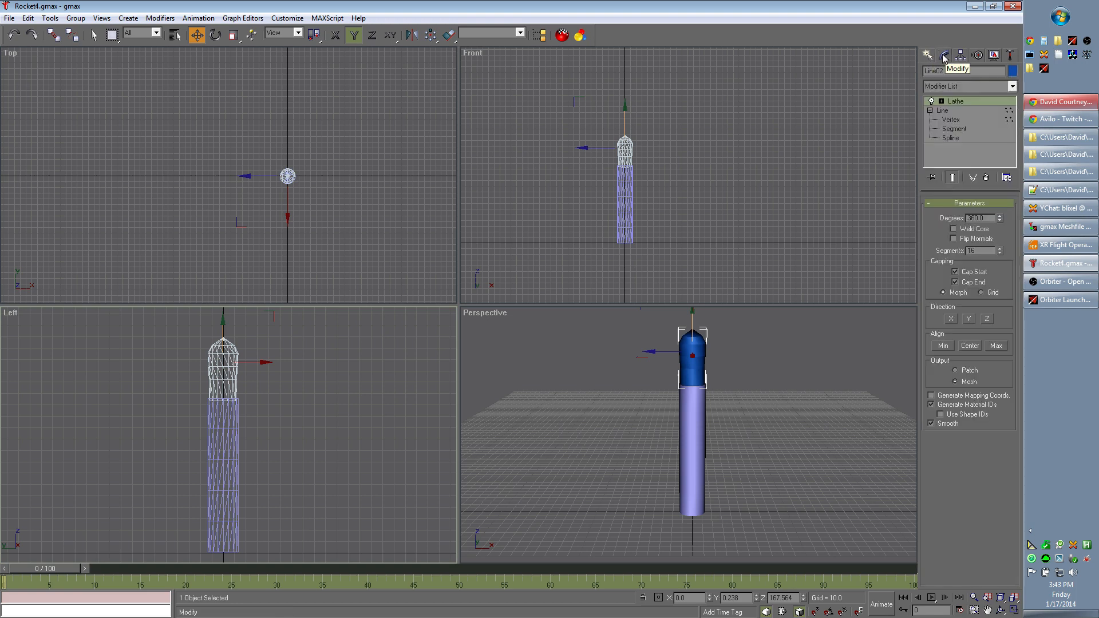
left_click(951, 119)
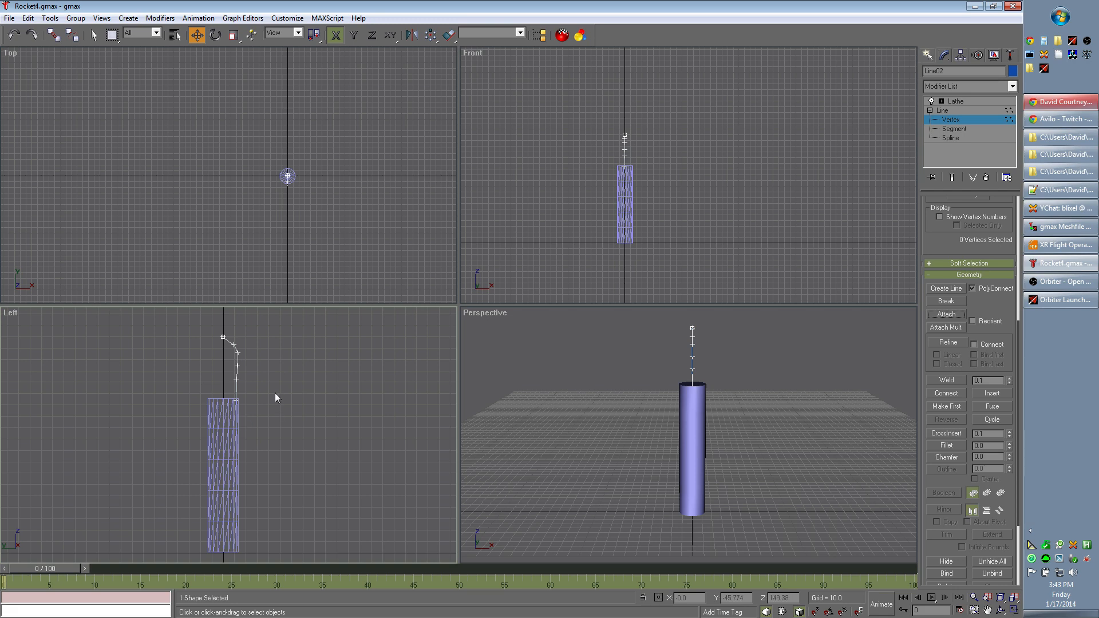
scroll(277, 389, "up", 1)
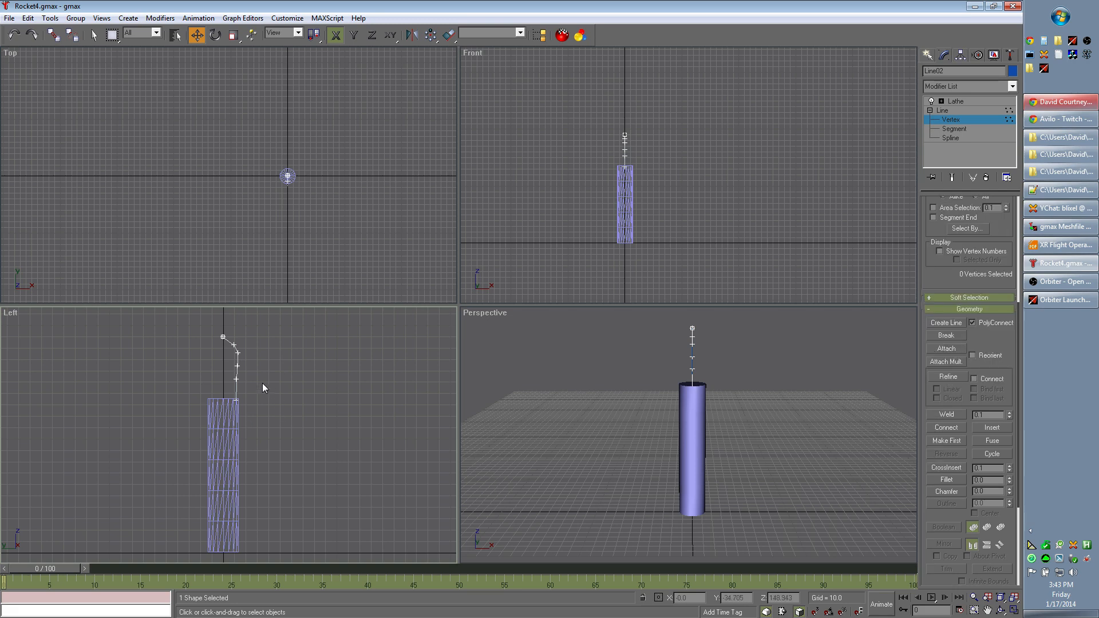
scroll(262, 388, "up", 3)
middle_click_drag(267, 379, 337, 417)
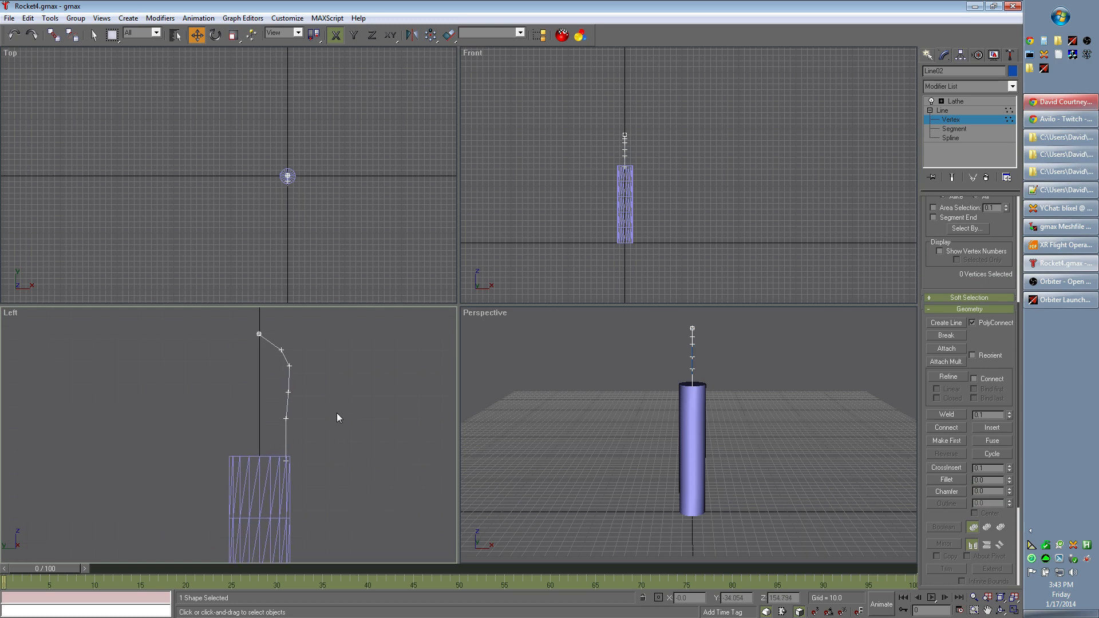
- Keep the profile's second vertex as Corner, and shift the third vertex slightly outward and the second slightly inward
left_click(279, 349)
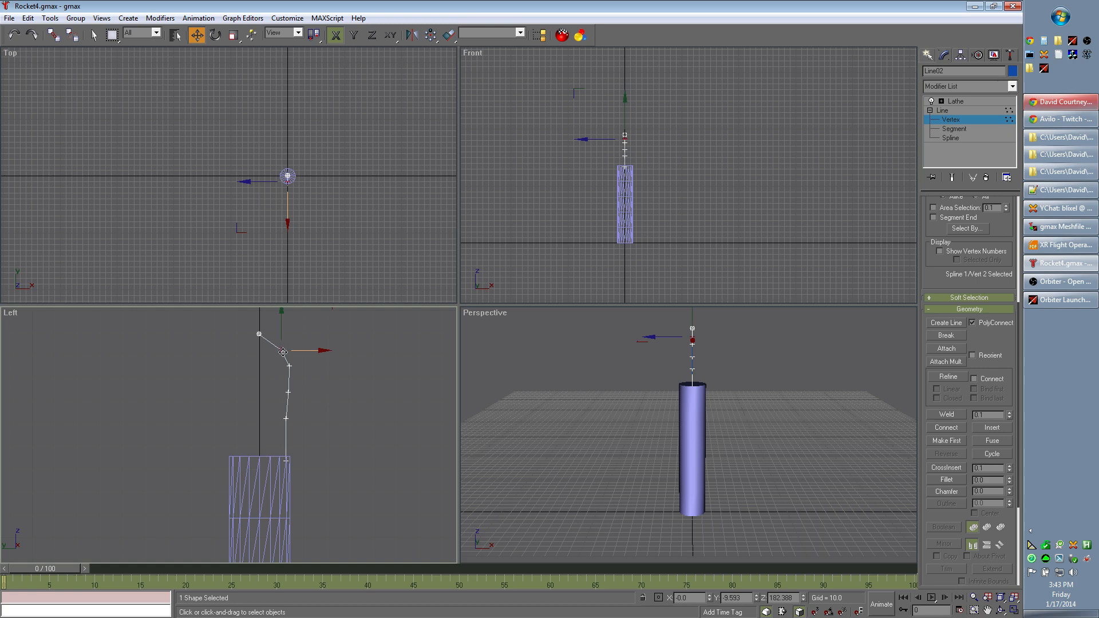
right_click(281, 351)
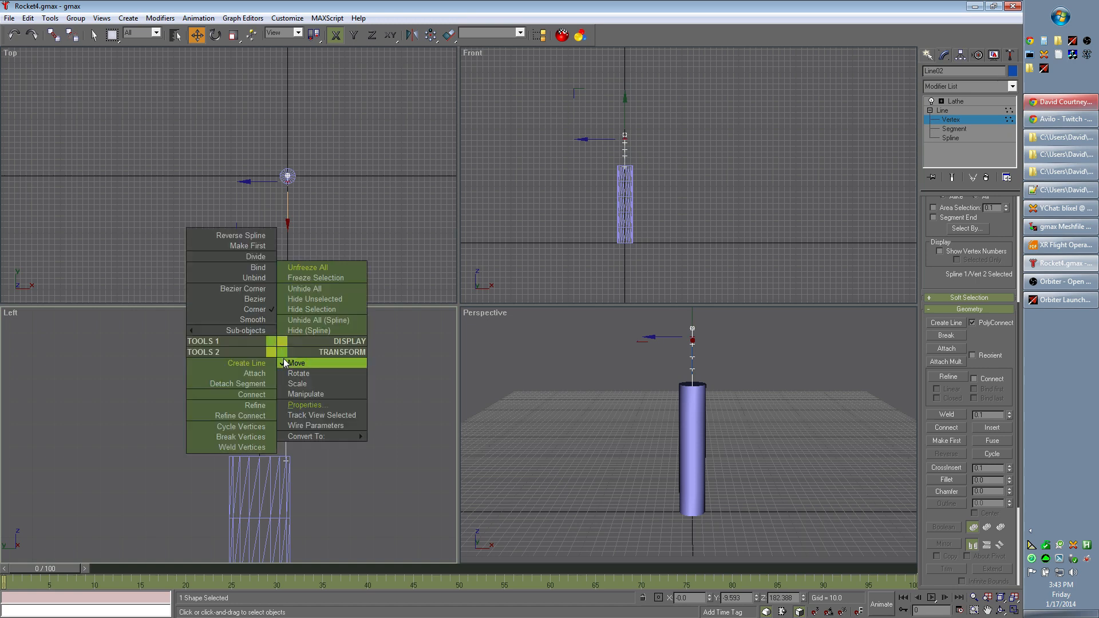
left_click(256, 311)
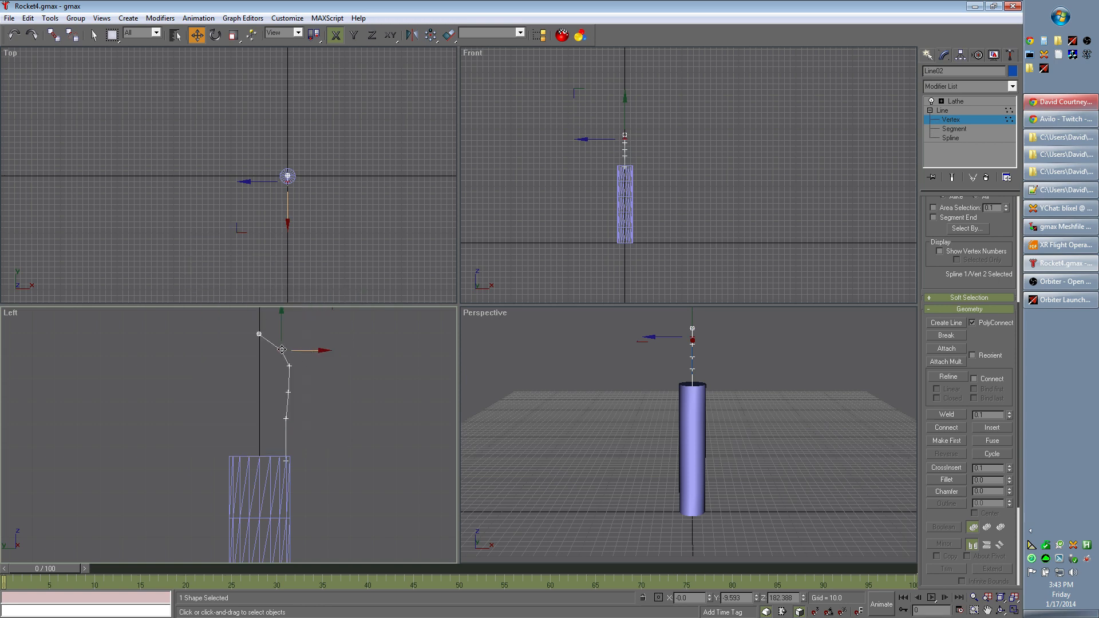
left_click_drag(282, 349, 282, 337)
left_click_drag(278, 348, 291, 367)
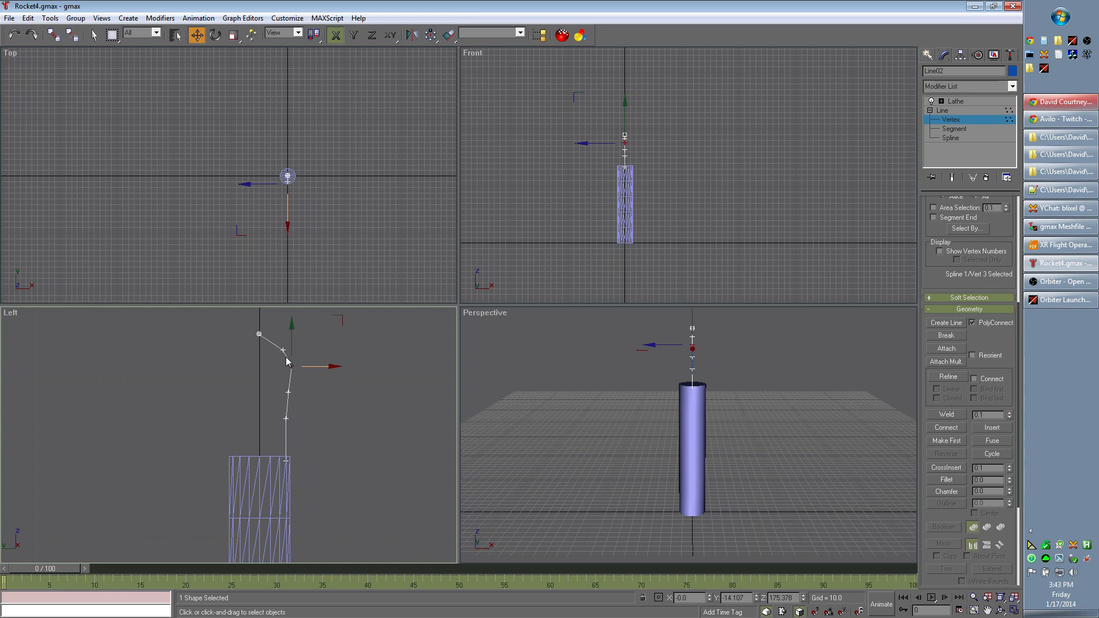
mouse_move(284, 345)
left_mouse_down()
mouse_move(295, 343)
mouse_move(278, 349)
left_mouse_up()
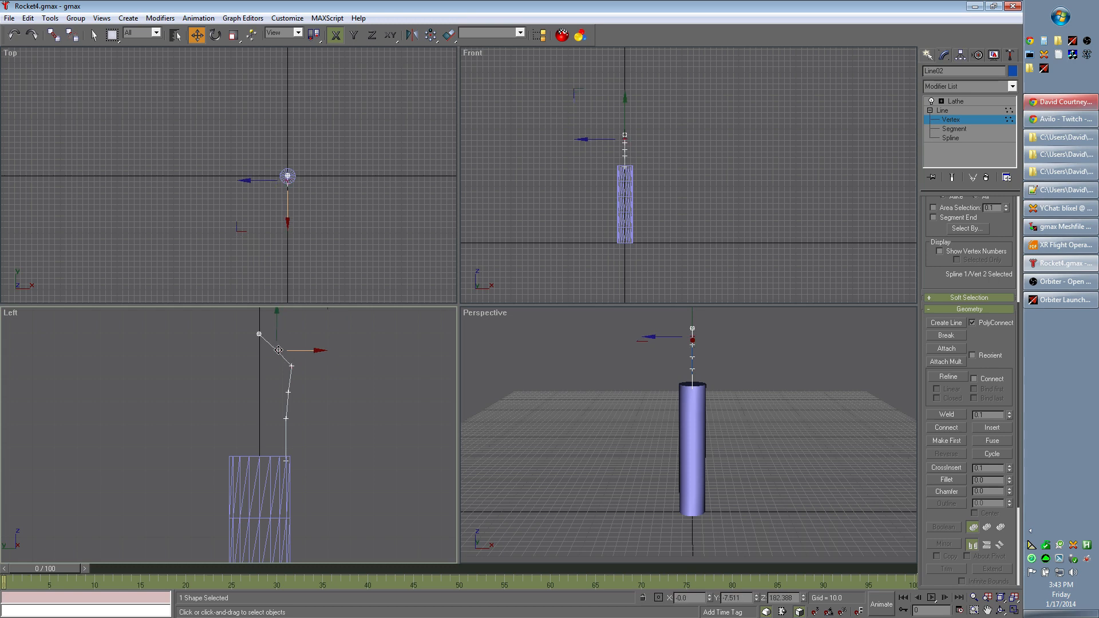
- Set the profile's second vertex to Smooth and move it outward, and shift the fourth vertex outward too
right_click(278, 350)
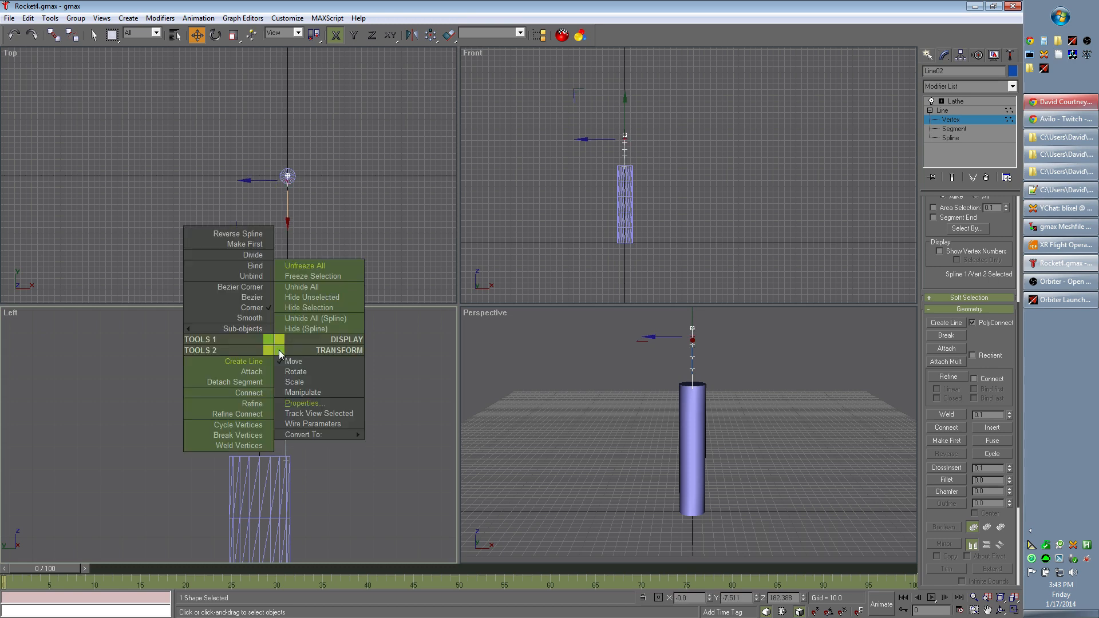
left_click(258, 319)
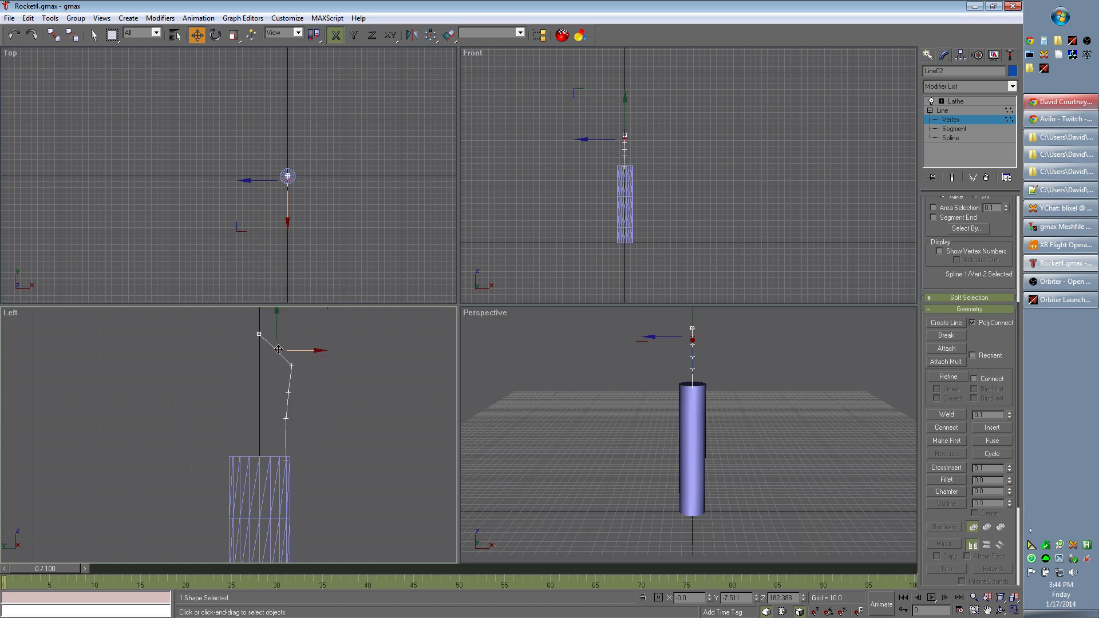
left_click_drag(278, 350, 284, 350)
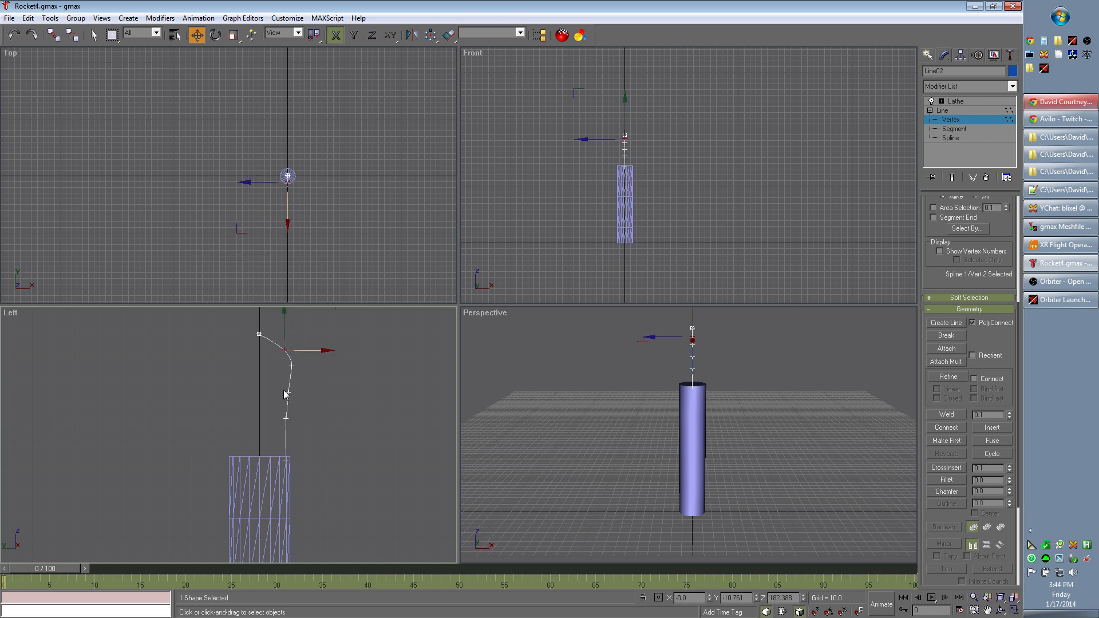
left_click(286, 393)
left_click_drag(286, 394, 296, 391)
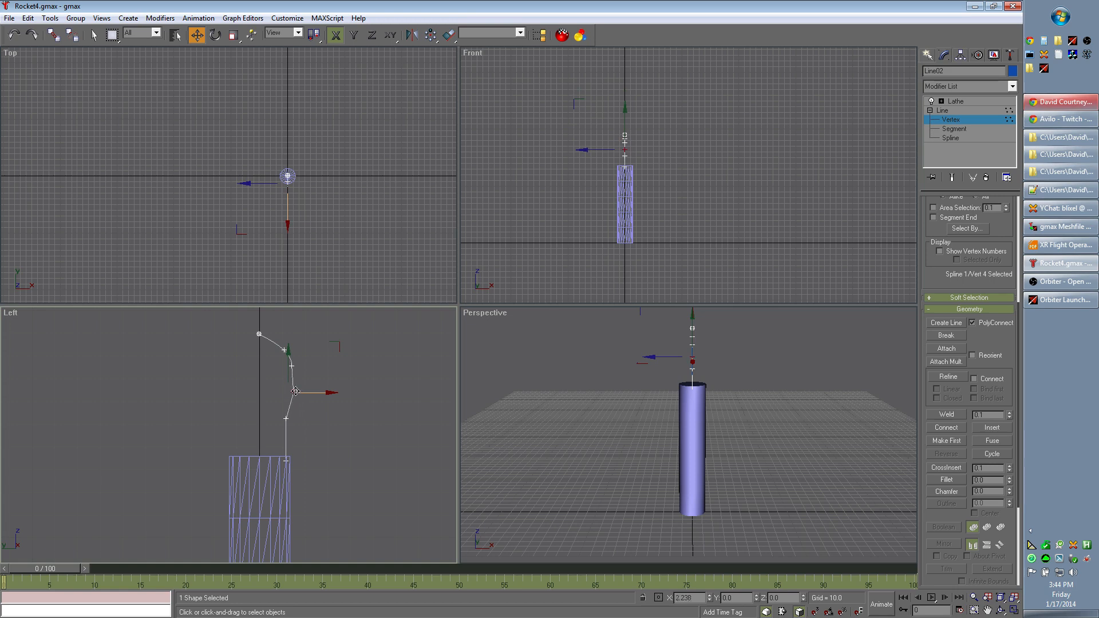
- Set the third and fourth vertices of the nose cone profile to Smooth
left_click(292, 366)
right_click(292, 367)
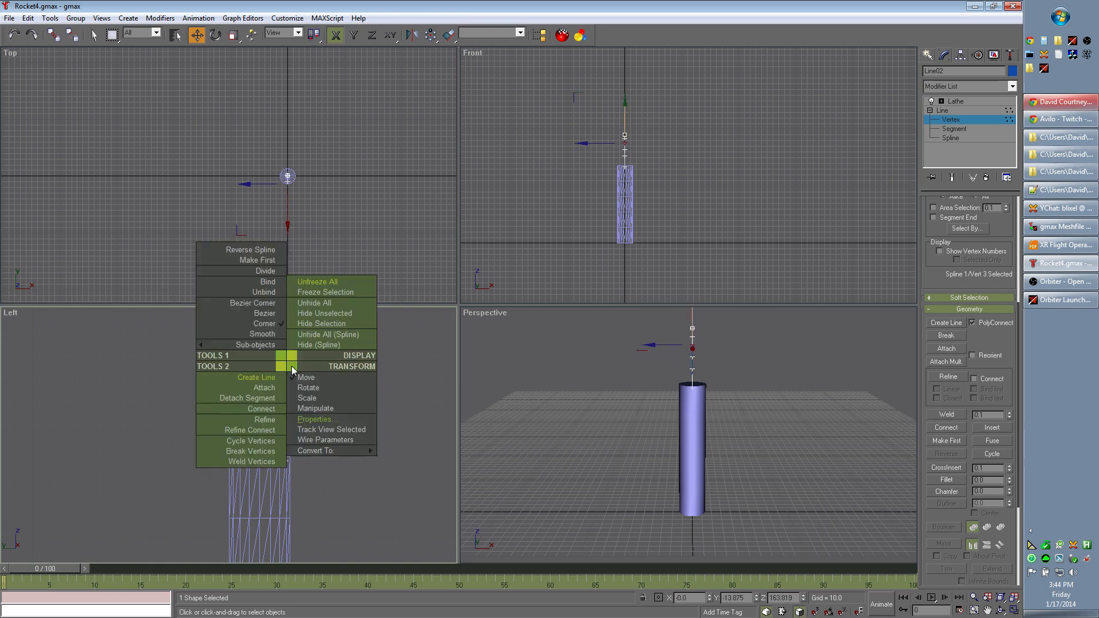
left_click(271, 336)
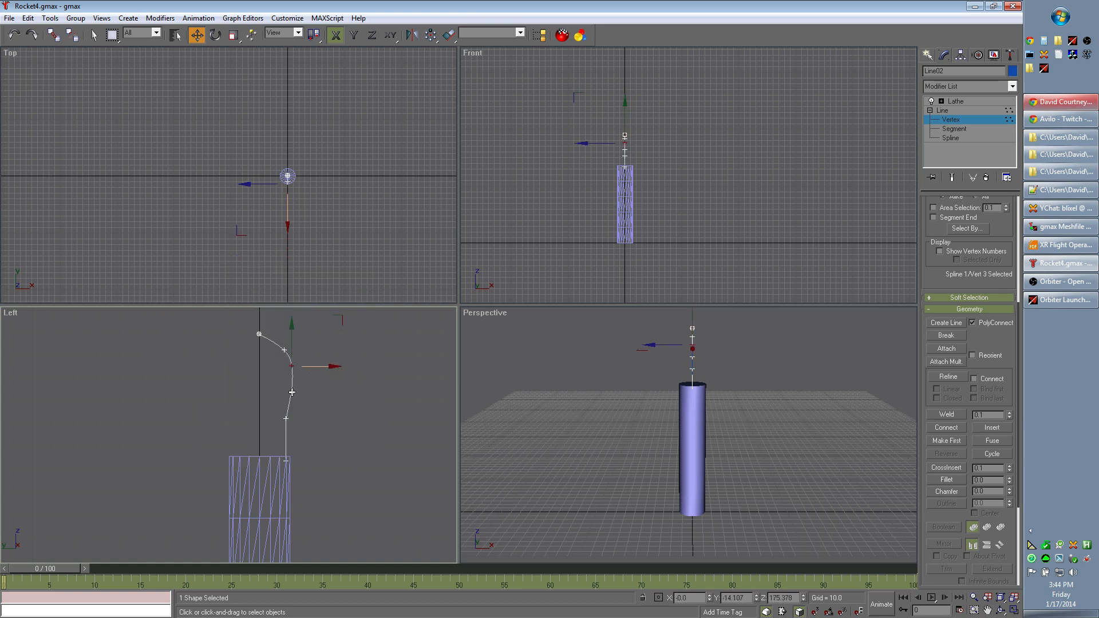
left_click(292, 393)
right_click(290, 393)
left_click(267, 362)
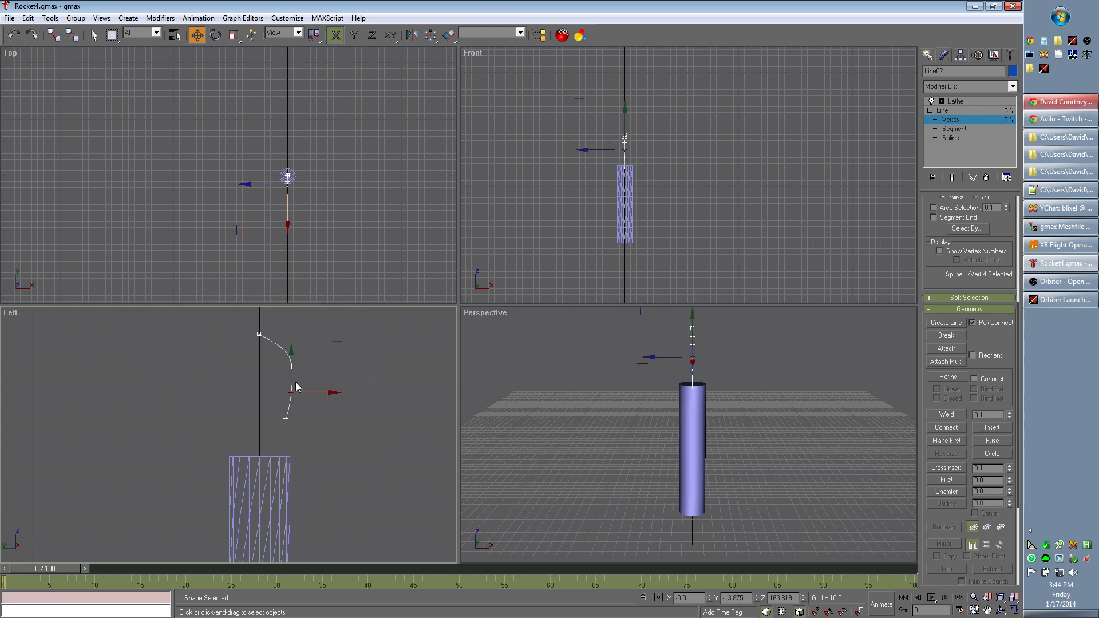
- Move the profile's second vertex slightly inward and upward in the Left view to round the tip
left_click(283, 349)
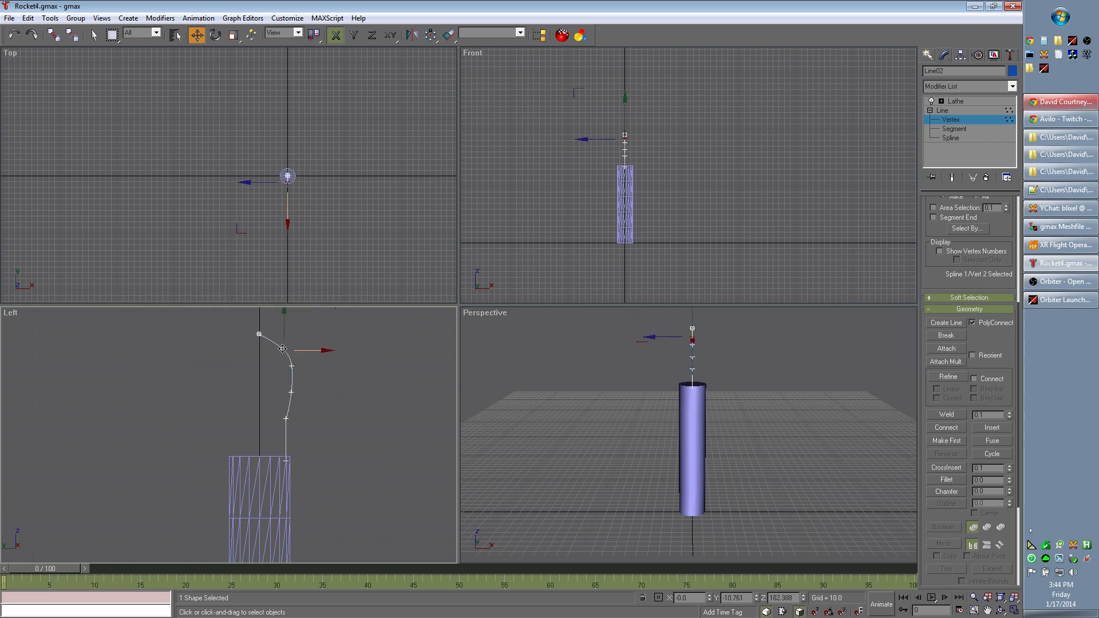
left_click_drag(283, 349, 281, 350)
middle_click_drag(351, 376, 346, 404)
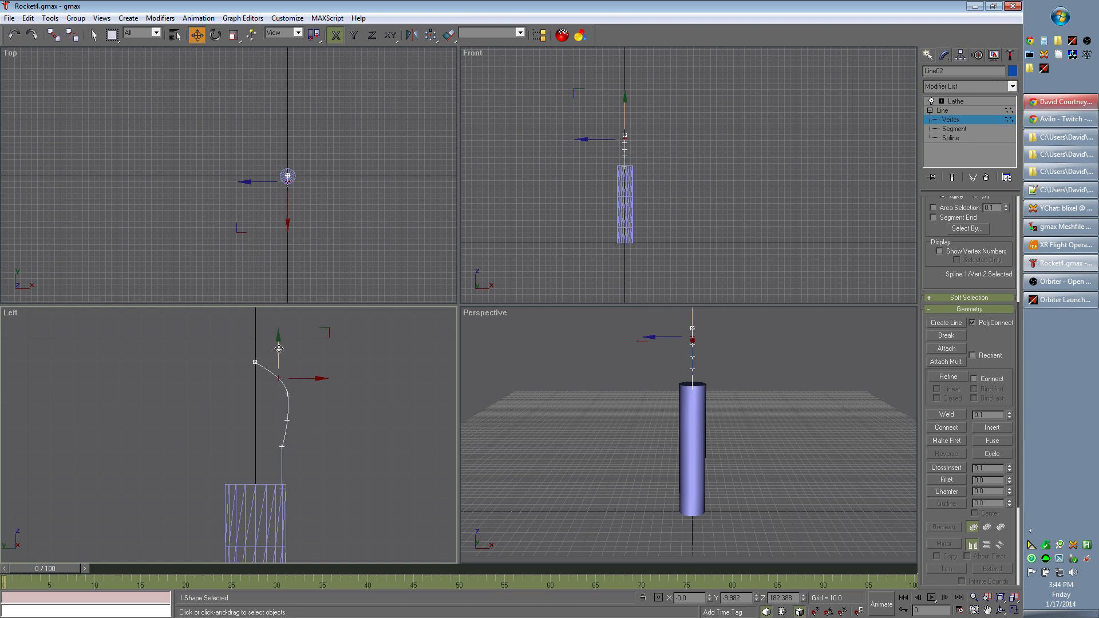
left_click_drag(279, 349, 277, 350)
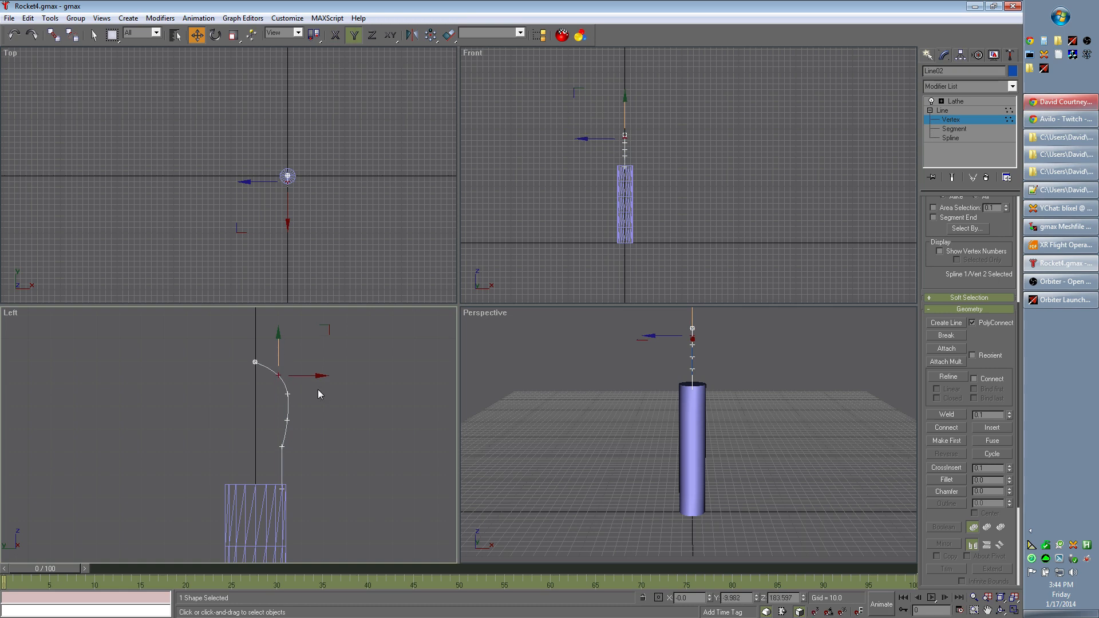
- Lower the profile's third and fourth vertices vertically in the Left view to lengthen the rounded curve
left_click(287, 392)
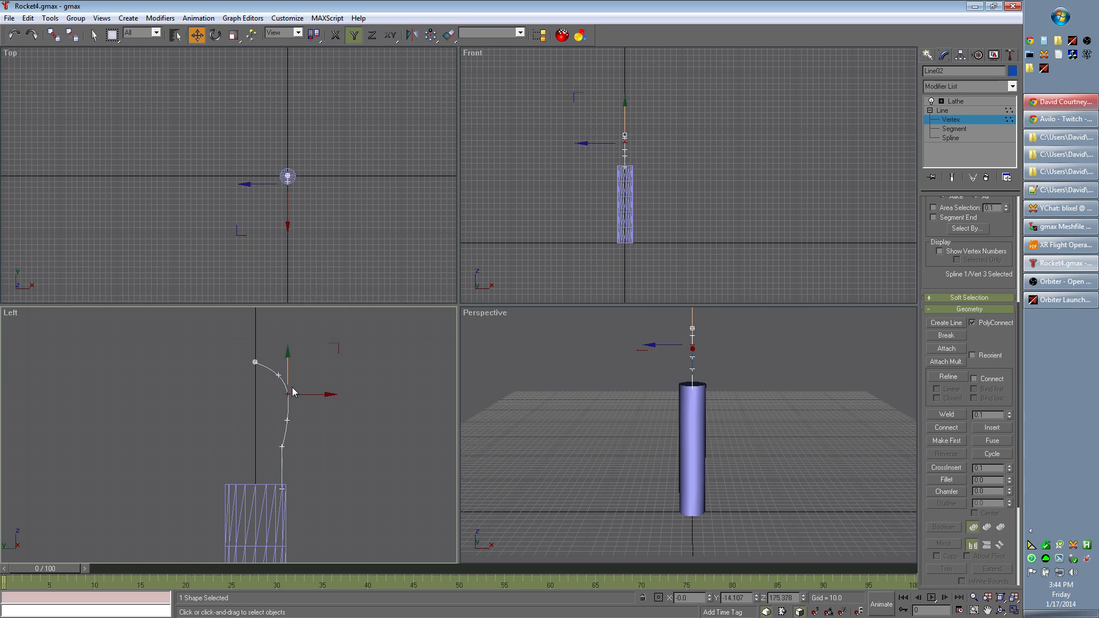
left_click_drag(293, 392, 287, 405)
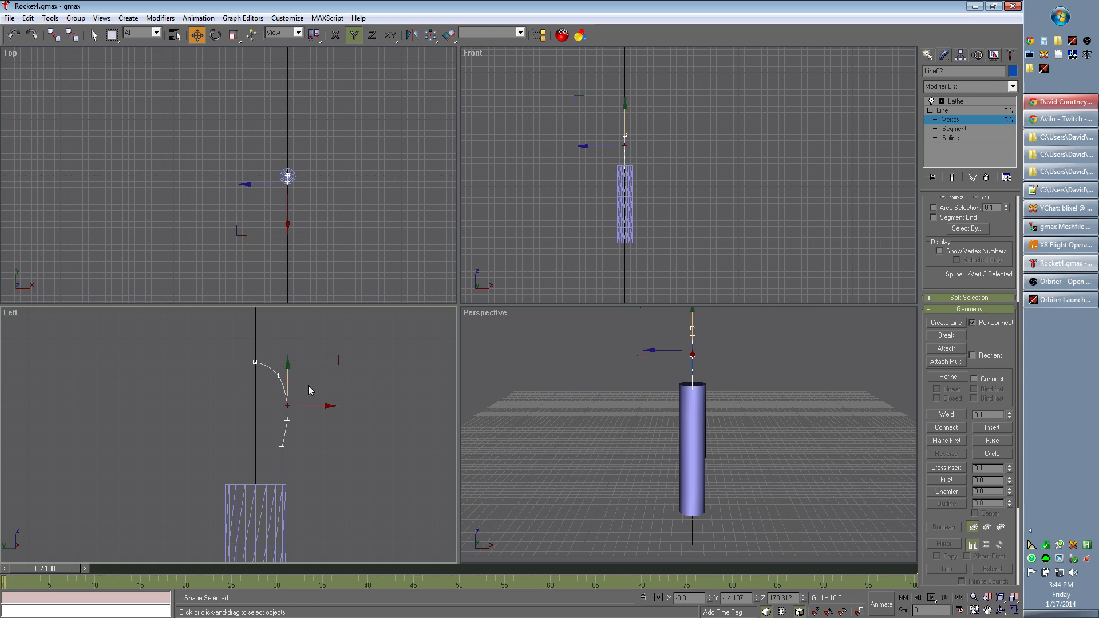
left_click(287, 421)
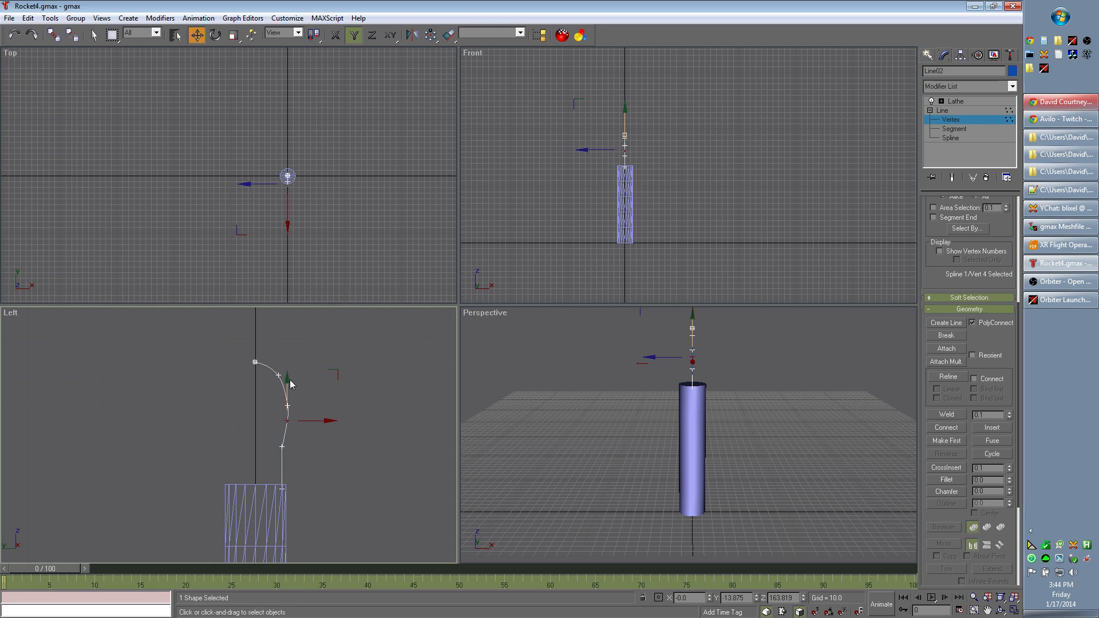
left_click_drag(286, 418, 287, 428)
left_click(333, 425)
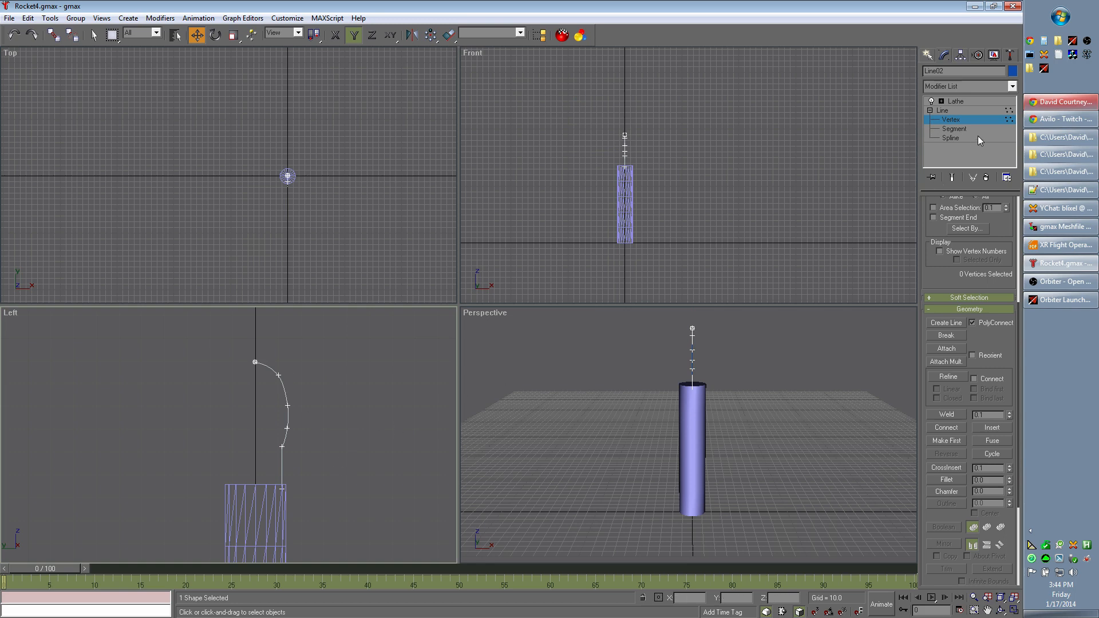
- Return to the Lathe level and inspect the shape of the nose cone in the Perspective view
left_click(964, 100)
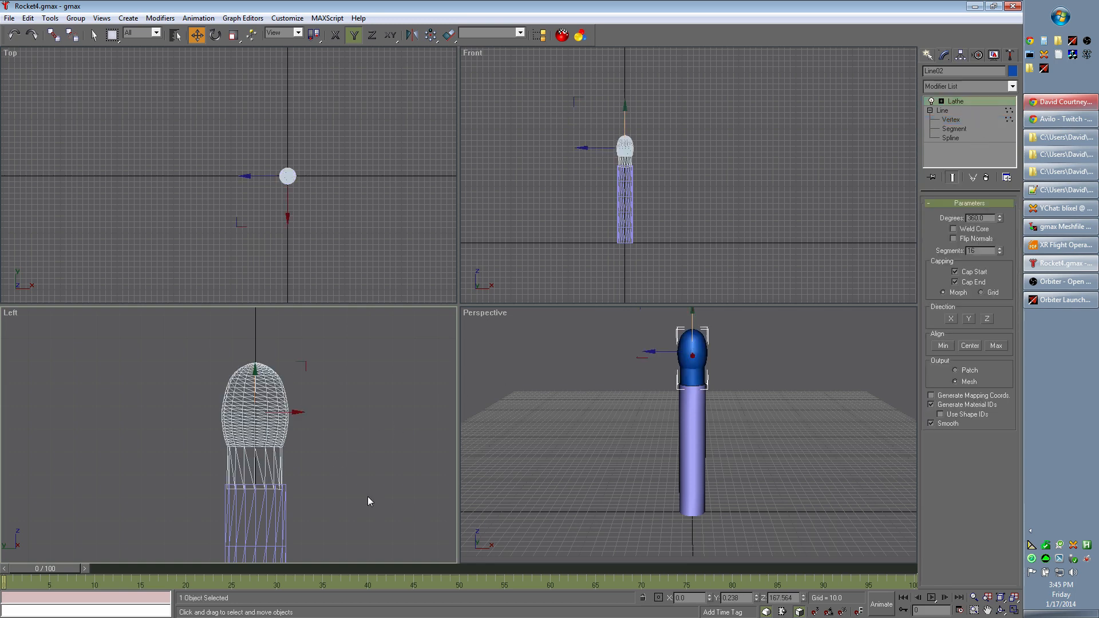
mouse_move(805, 433)
middle_mouse_down("alt")
mouse_move(689, 435)
mouse_move(820, 449)
middle_mouse_up("alt")
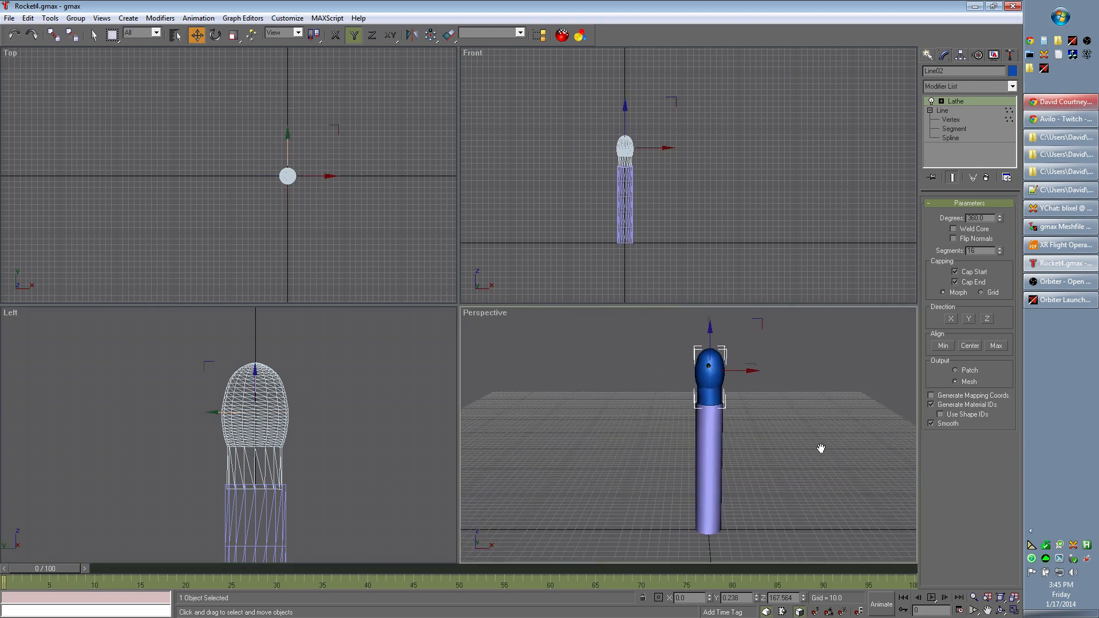
left_click(361, 448)
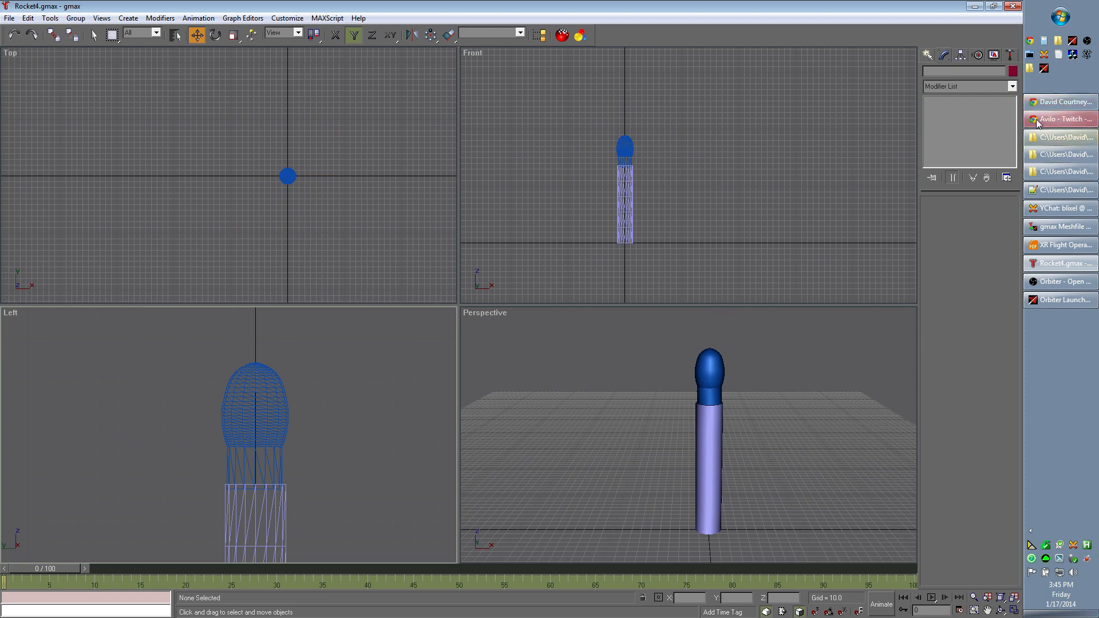
- Reopen the nose cone's profile vertices and lower the fifth vertex to just above the body's upper edge
left_click(253, 430)
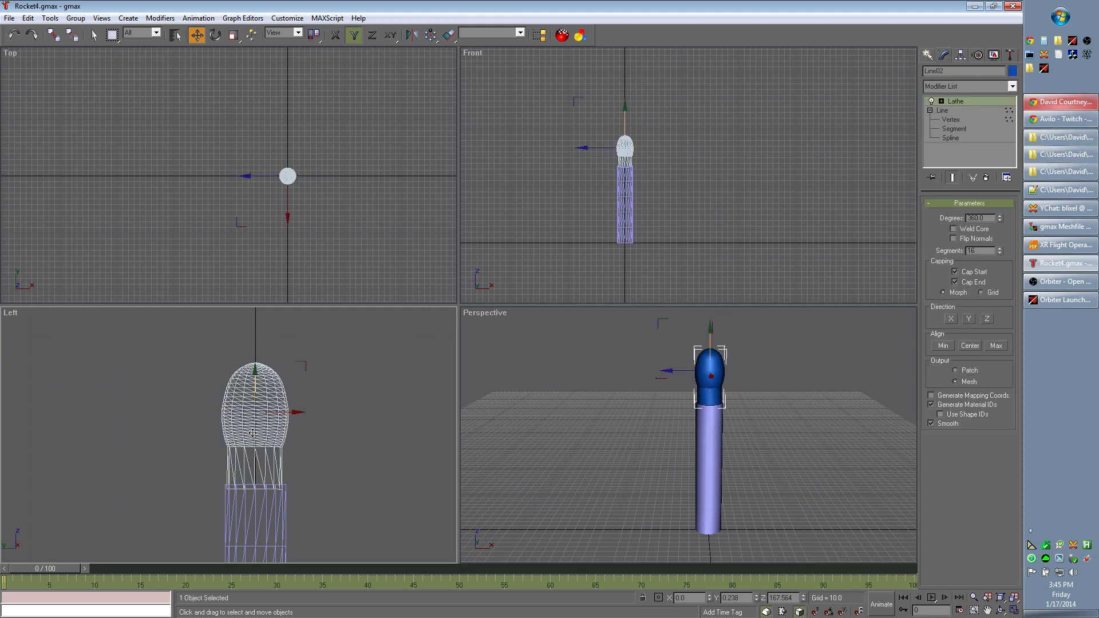
left_click(955, 120)
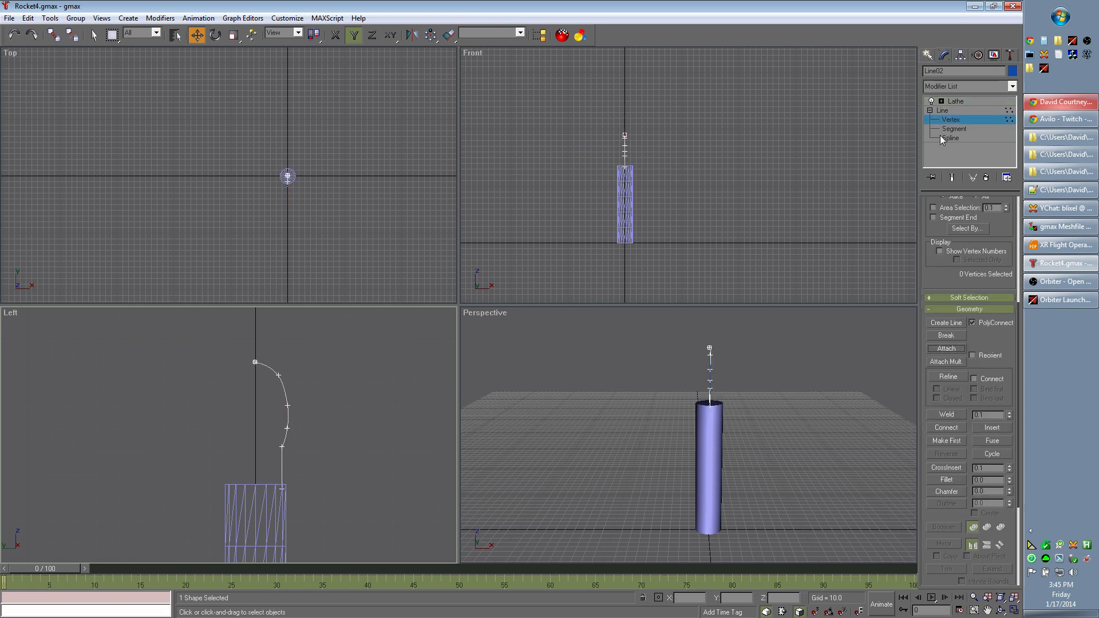
left_click(281, 447)
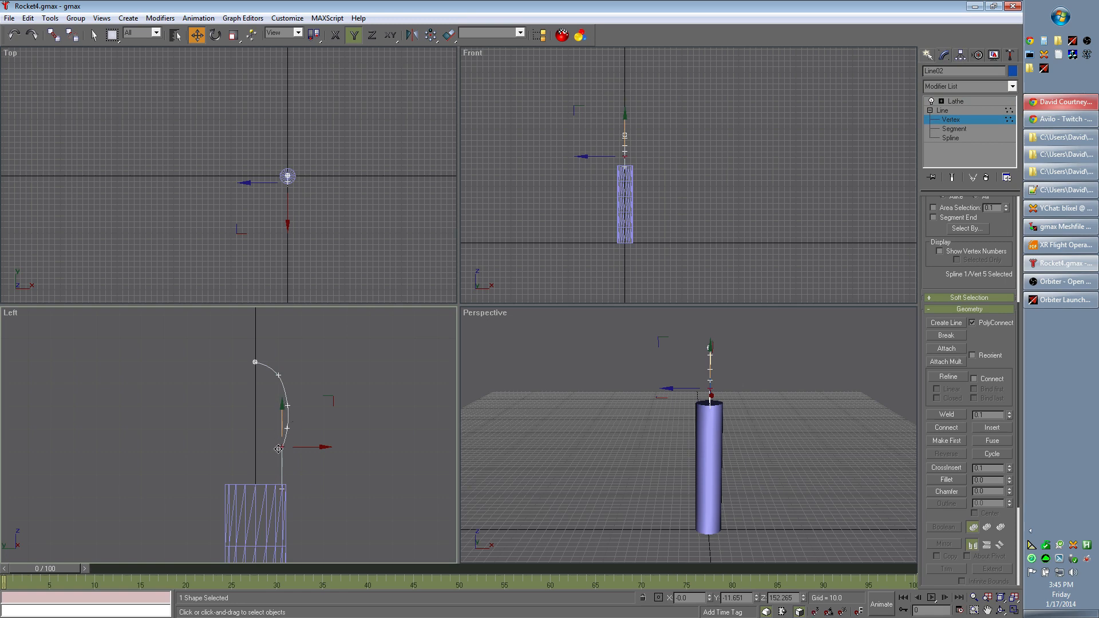
left_click(282, 480)
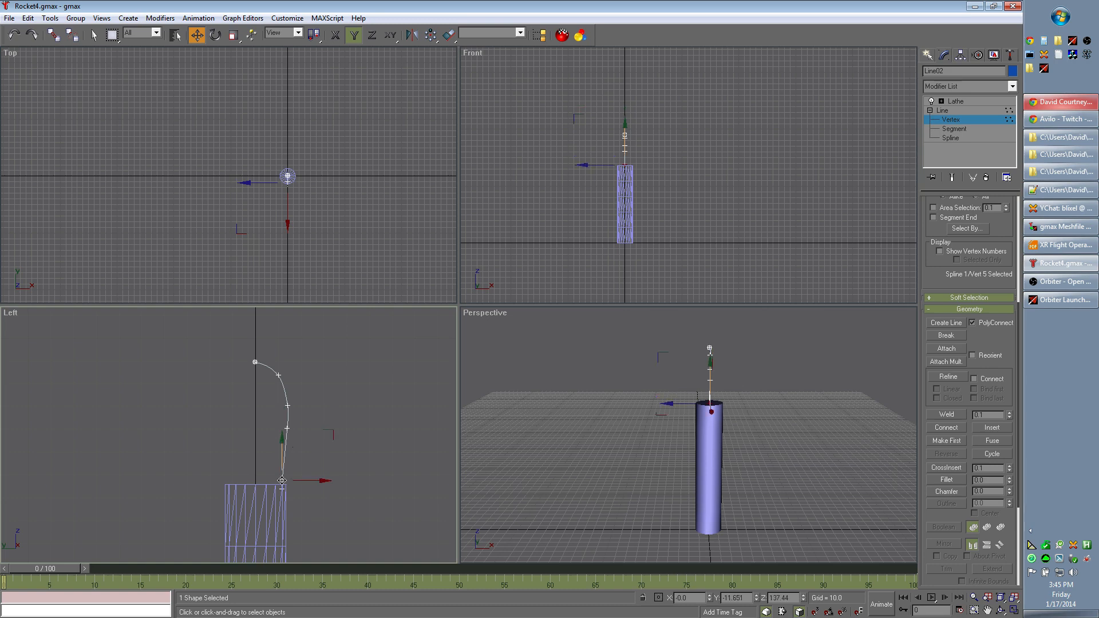
- Check the lathed nose cone in the Perspective view and reopen its profile line for vertex editing
left_click(971, 103)
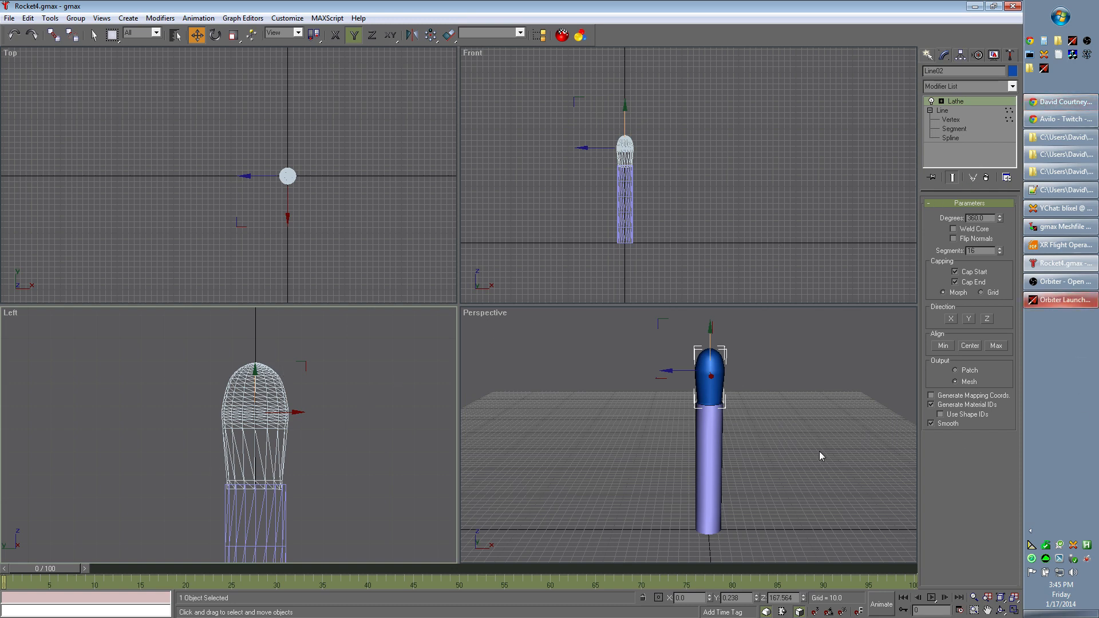
middle_click_drag(791, 479, 757, 473)
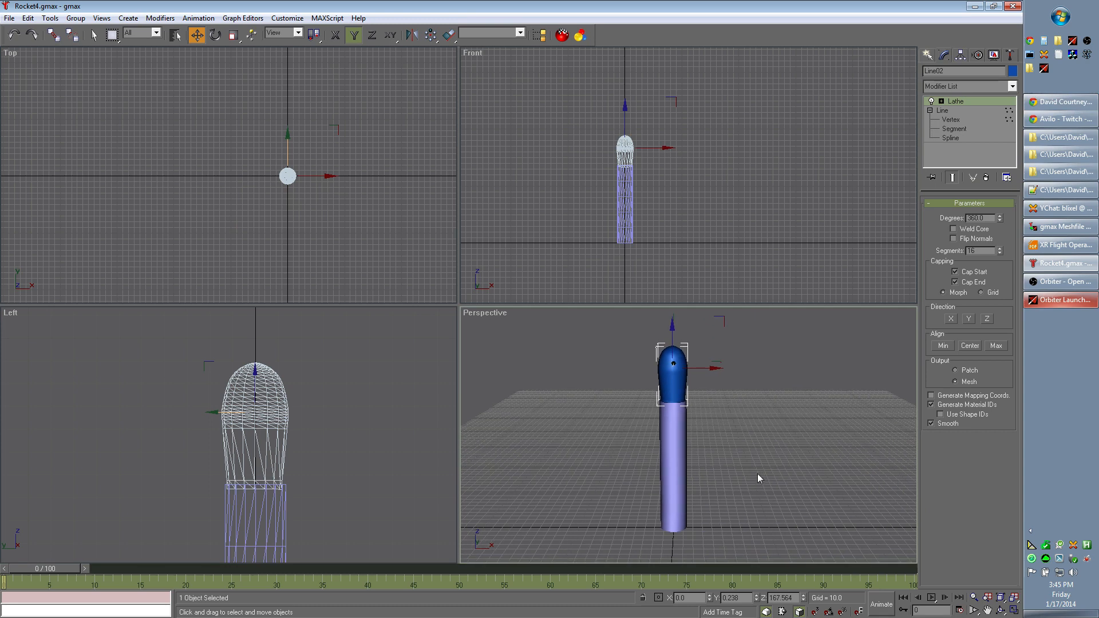
left_click(950, 119)
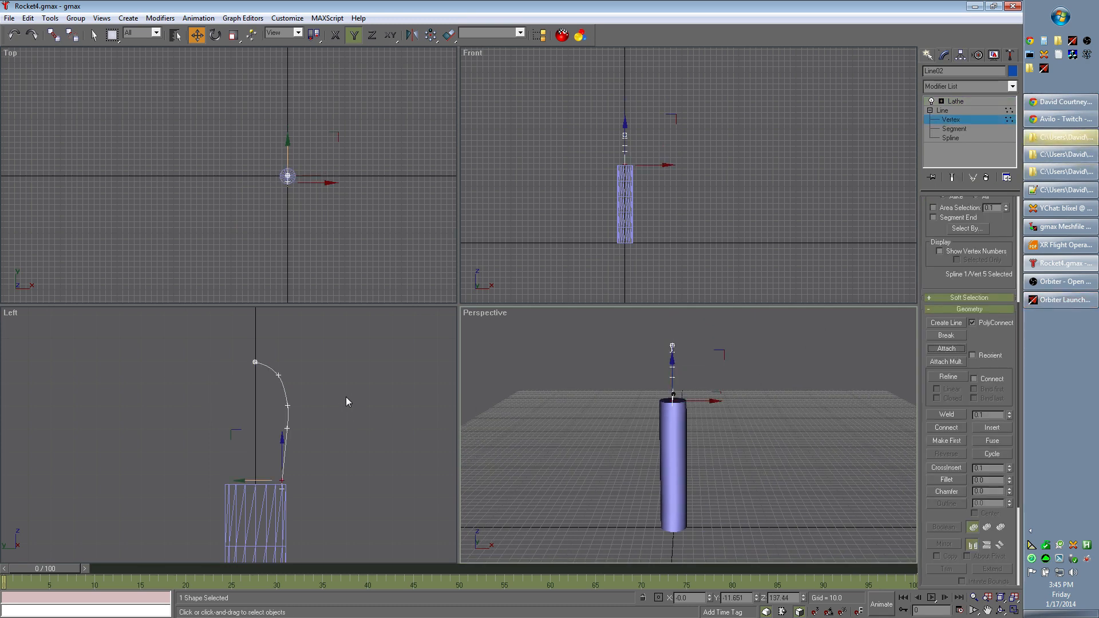
- Move the profile's second and third vertices slightly inward in the Left view, then lower the fourth vertex to smooth the curve
left_click(278, 376)
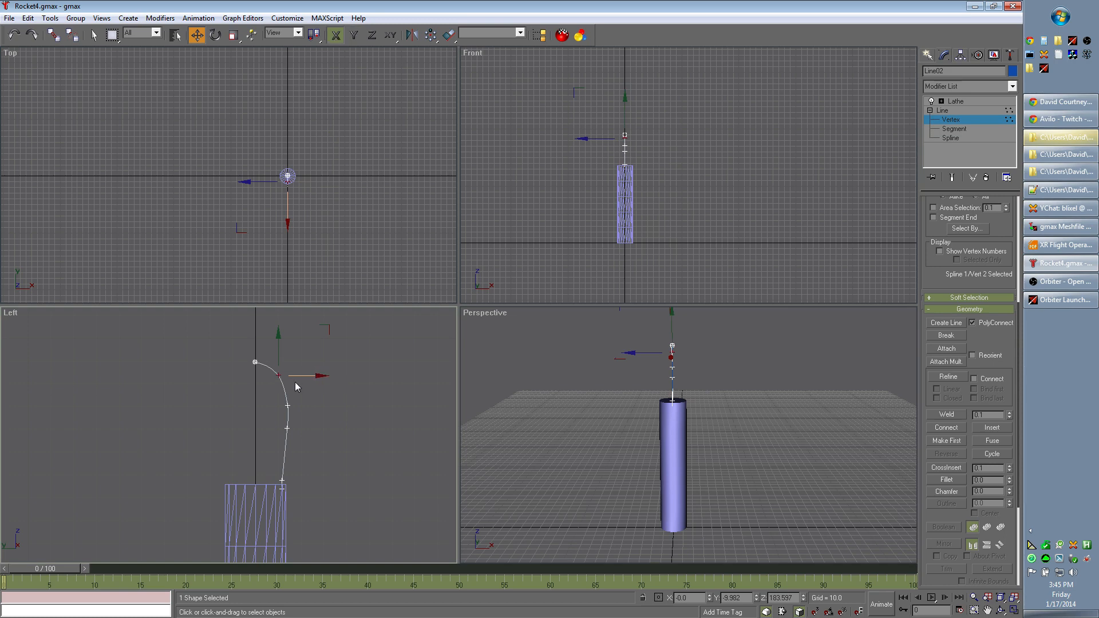
left_click_drag(279, 375, 283, 405)
left_click(288, 405)
left_click(286, 430)
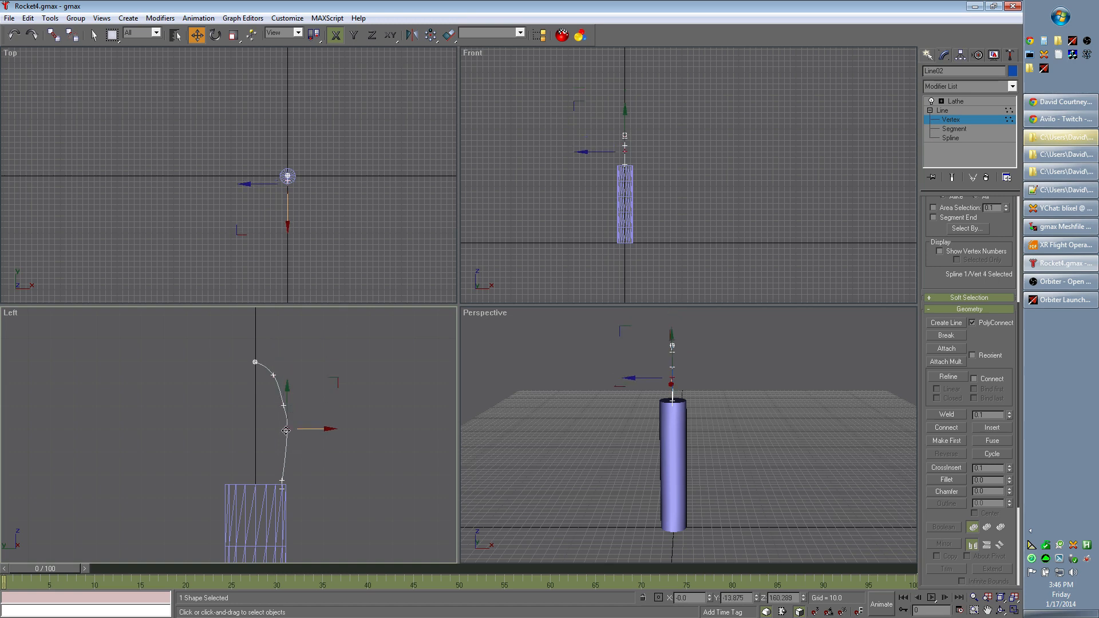
left_click_drag(286, 430, 285, 435)
left_click(289, 393)
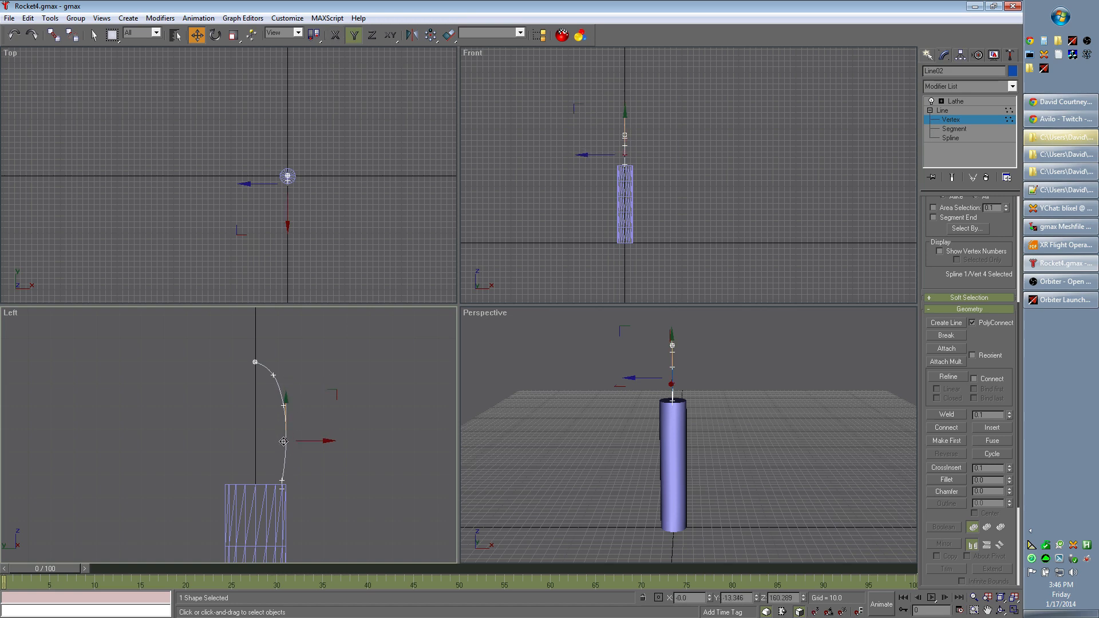
left_click(380, 448)
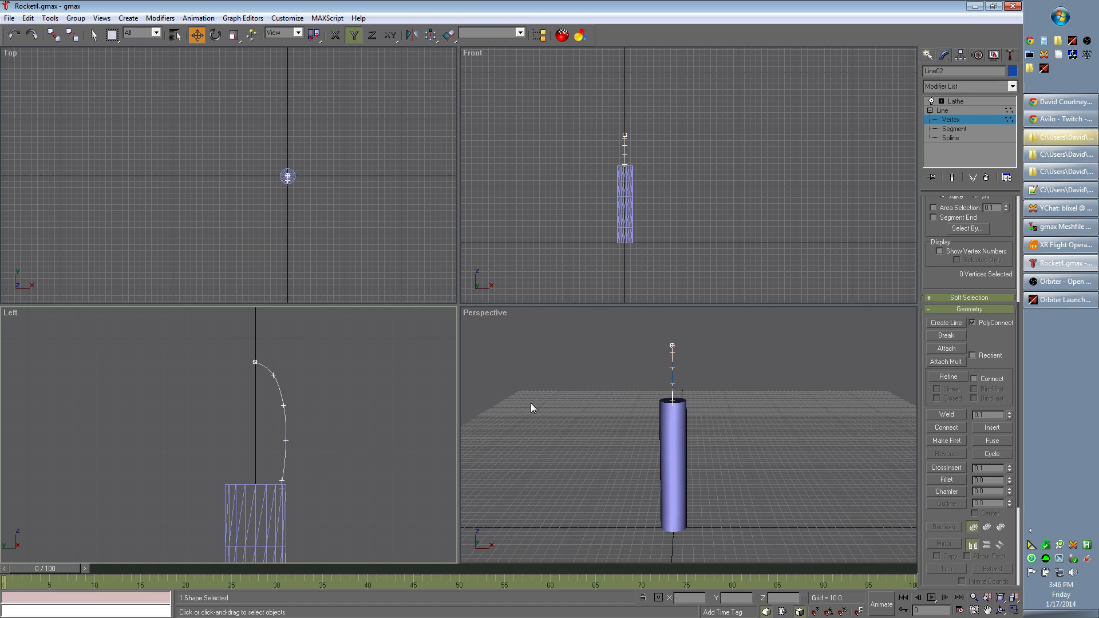
- Return to the Lathe level and lower the nose cone slightly to Z about 166.54 so its base overlaps the body's upper edge
left_click(964, 99)
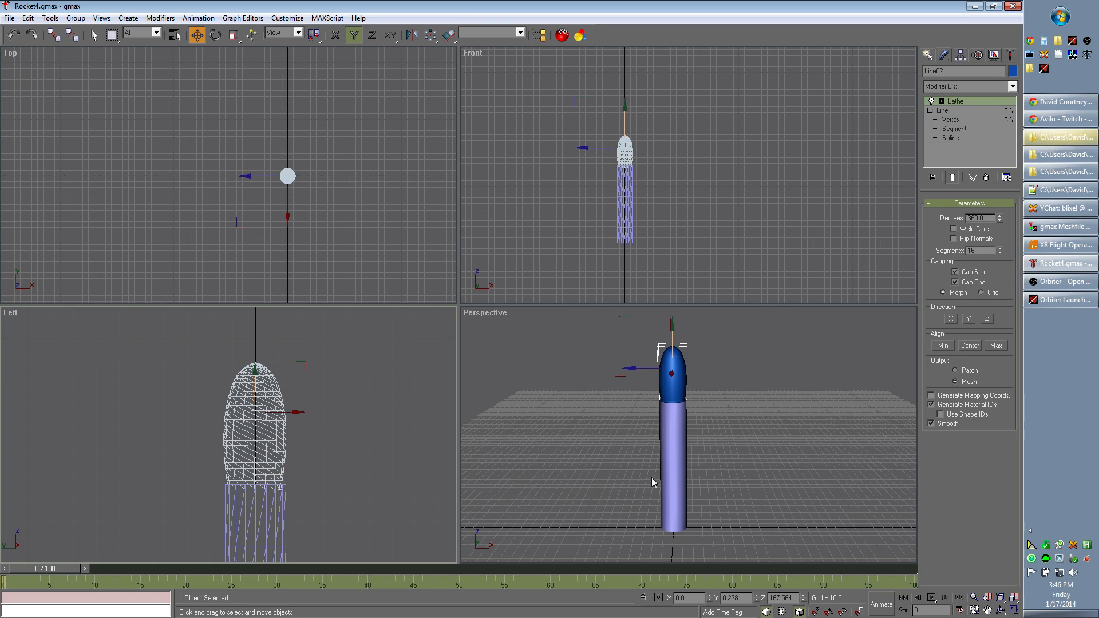
middle_click_drag(620, 479, 454, 472, "alt")
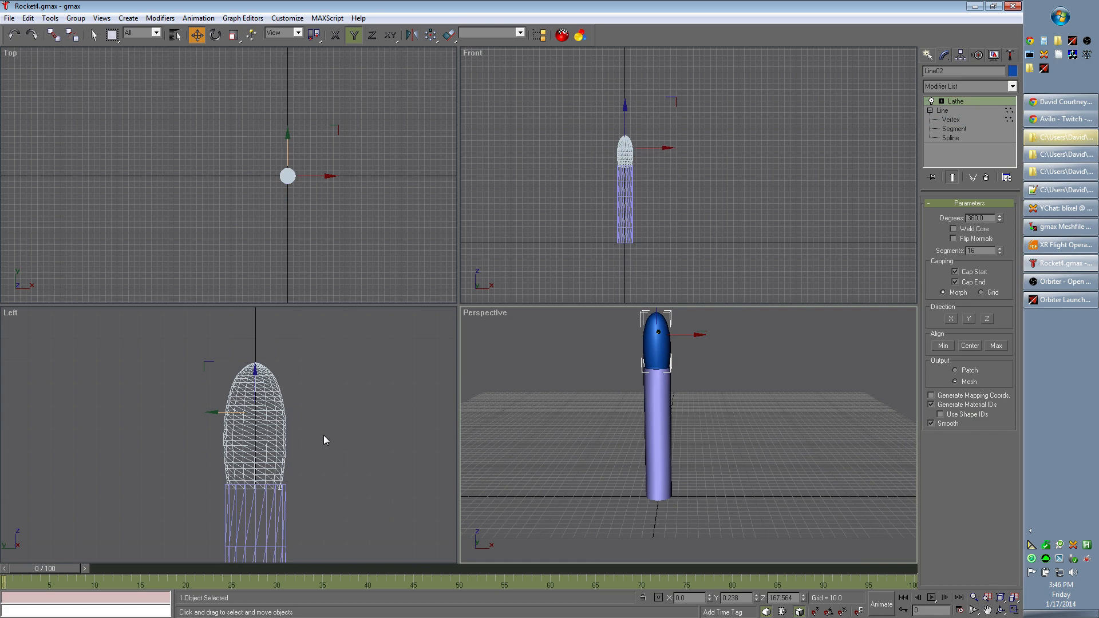
left_click_drag(264, 423, 261, 426)
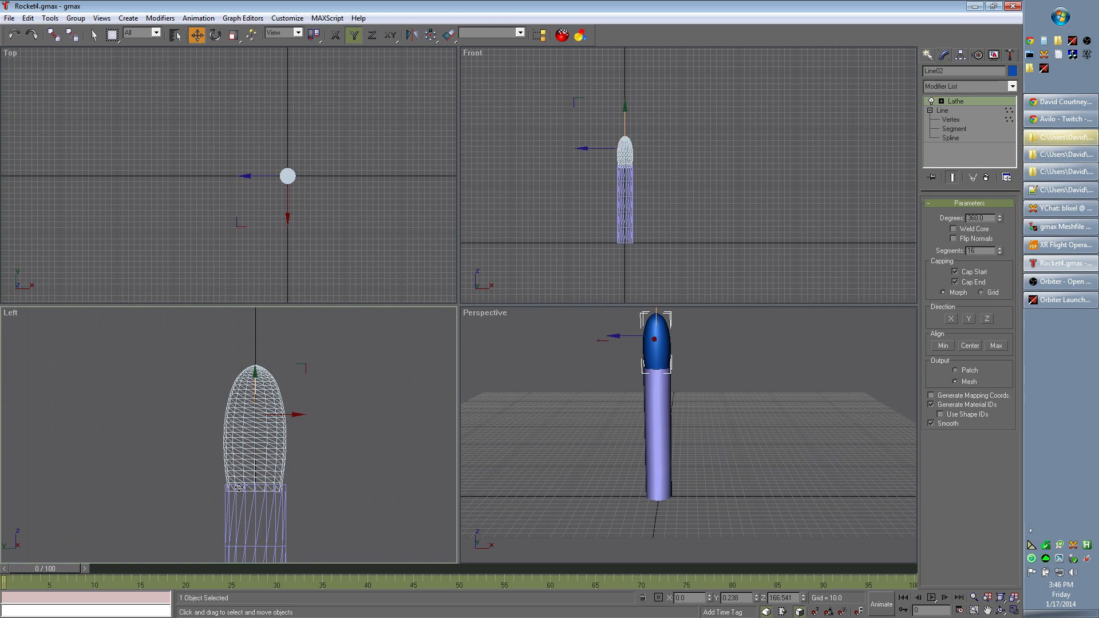
left_click(396, 448)
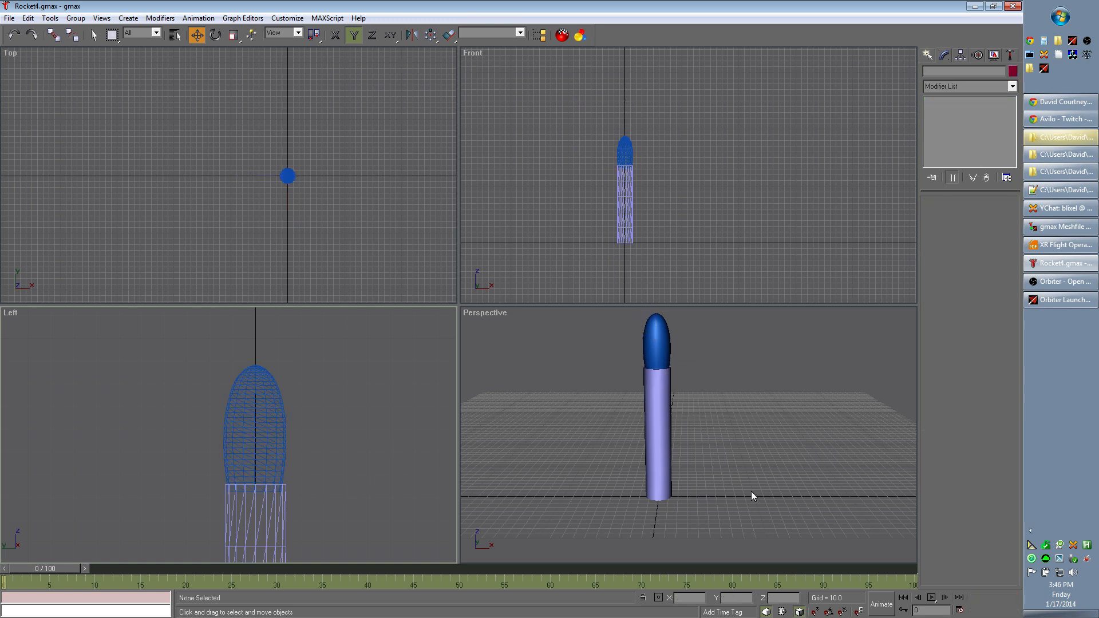
middle_click_drag(751, 491, 736, 510)
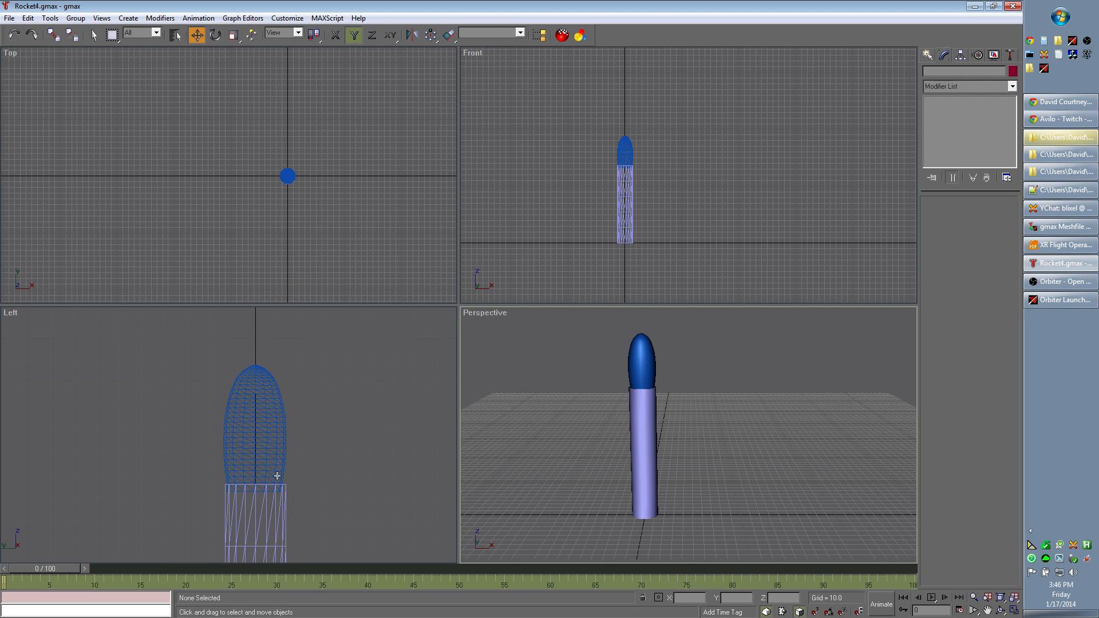
- Reopen the nose cone's profile vertices and move the third vertex outward to Y about -17.58 in the Left view
left_click(282, 421)
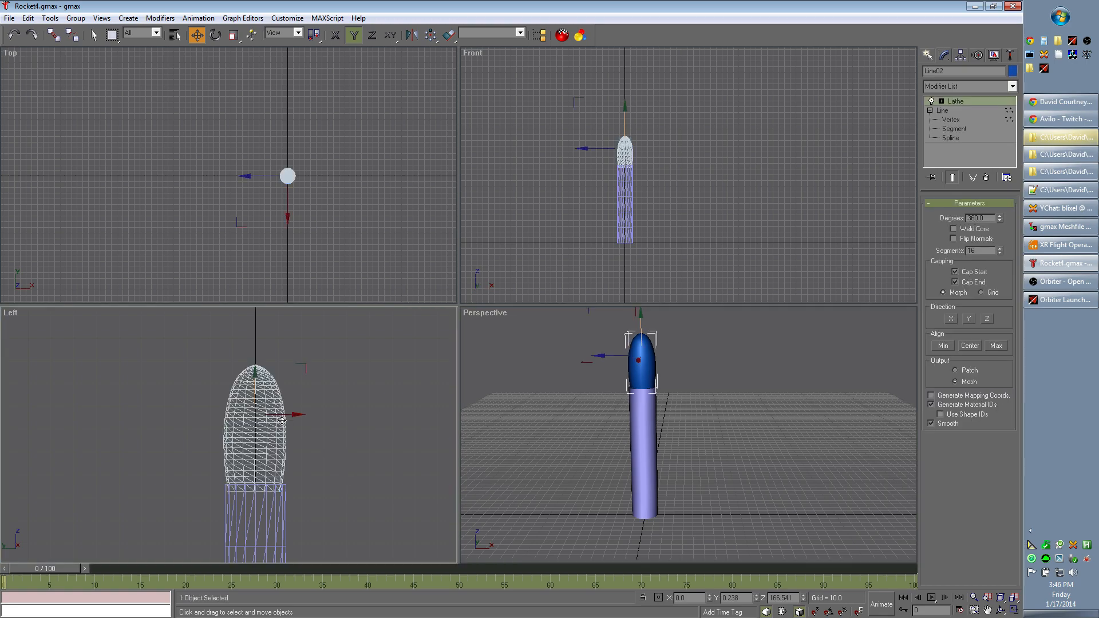
left_click(964, 118)
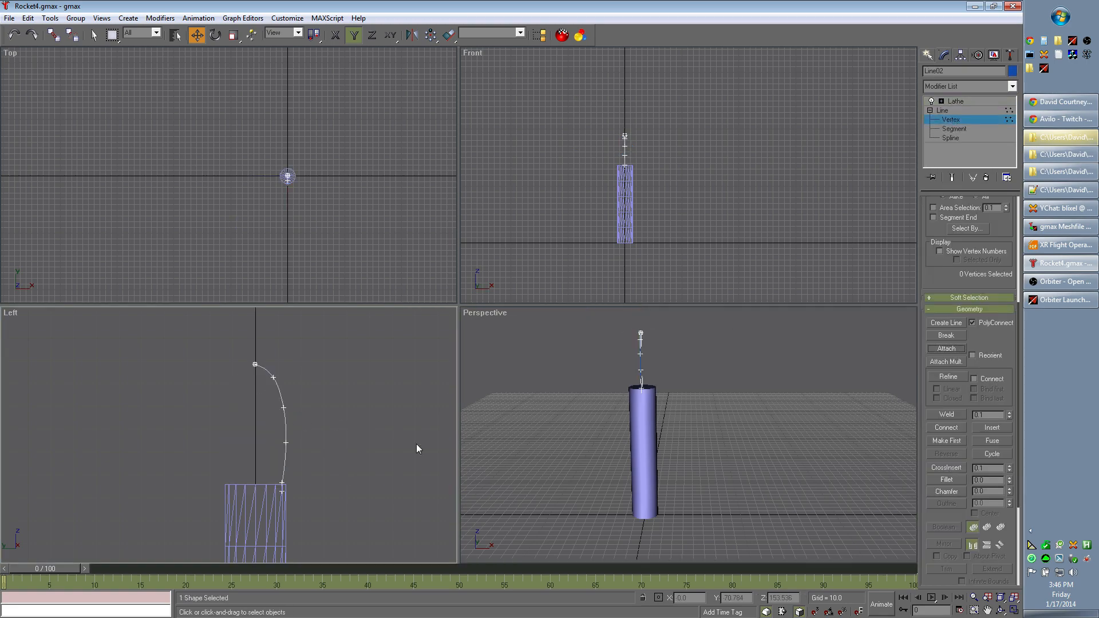
left_click(284, 408)
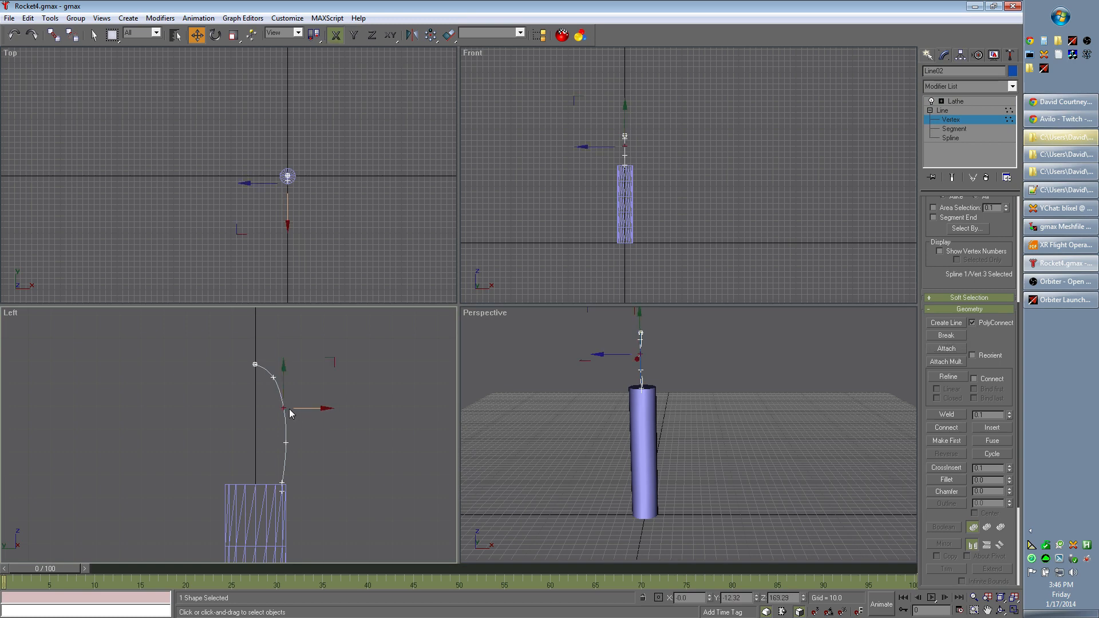
left_click_drag(284, 406, 295, 408)
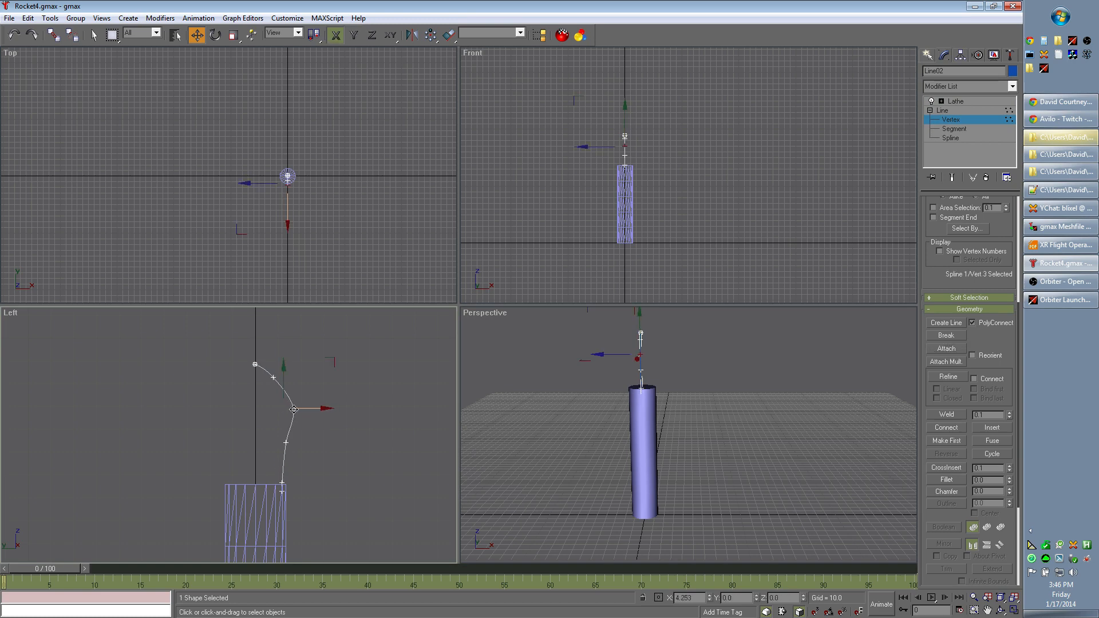
- Move the profile's fourth and second vertices outward in the Left view so the curve bulges wider than the body
left_click(285, 442)
left_click(299, 451)
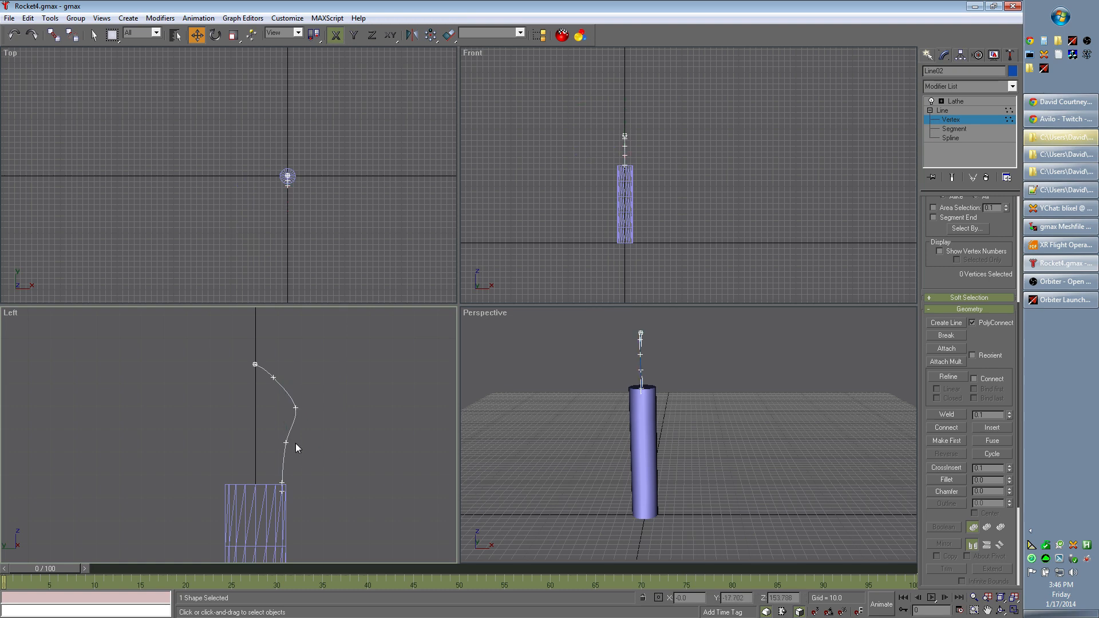
left_click(287, 444)
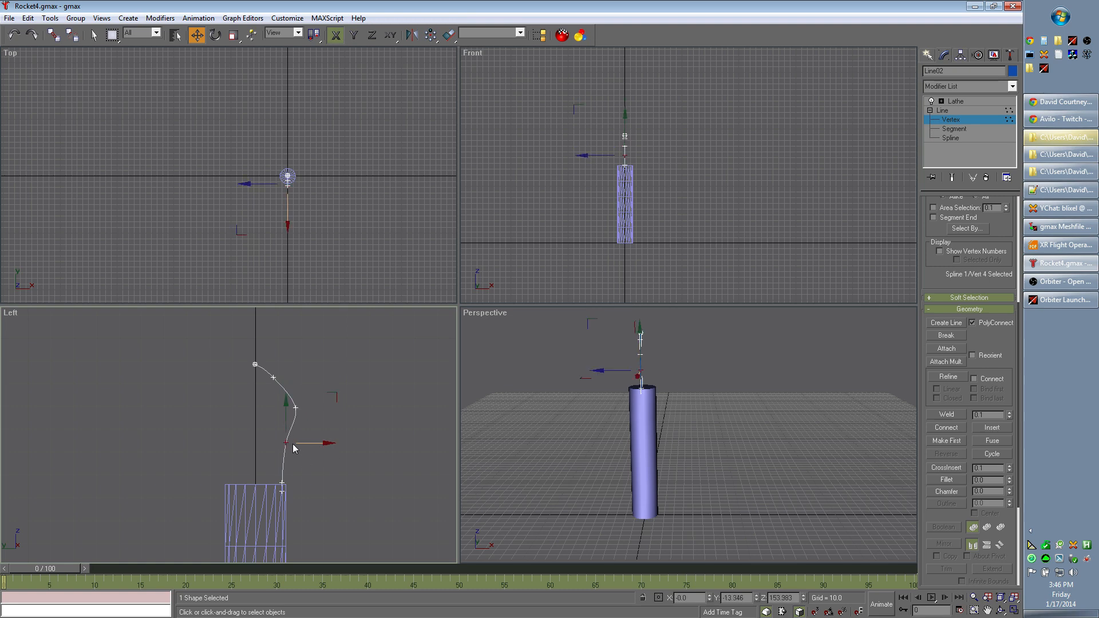
left_click_drag(293, 444, 294, 444)
left_click_drag(299, 444, 297, 443)
left_click(273, 376)
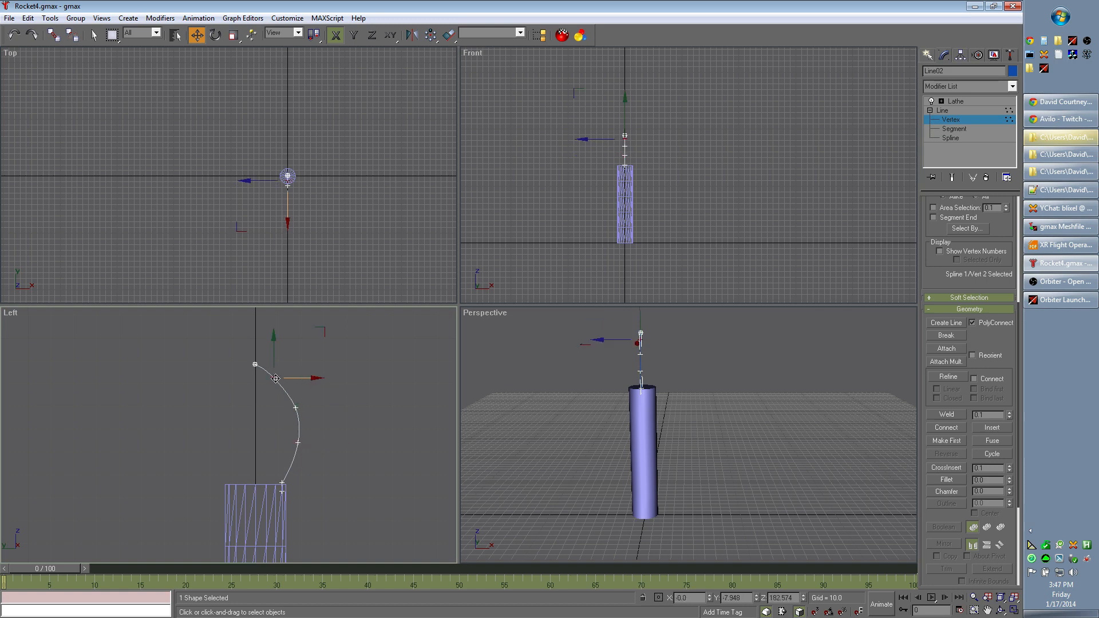
left_click_drag(275, 379, 286, 376)
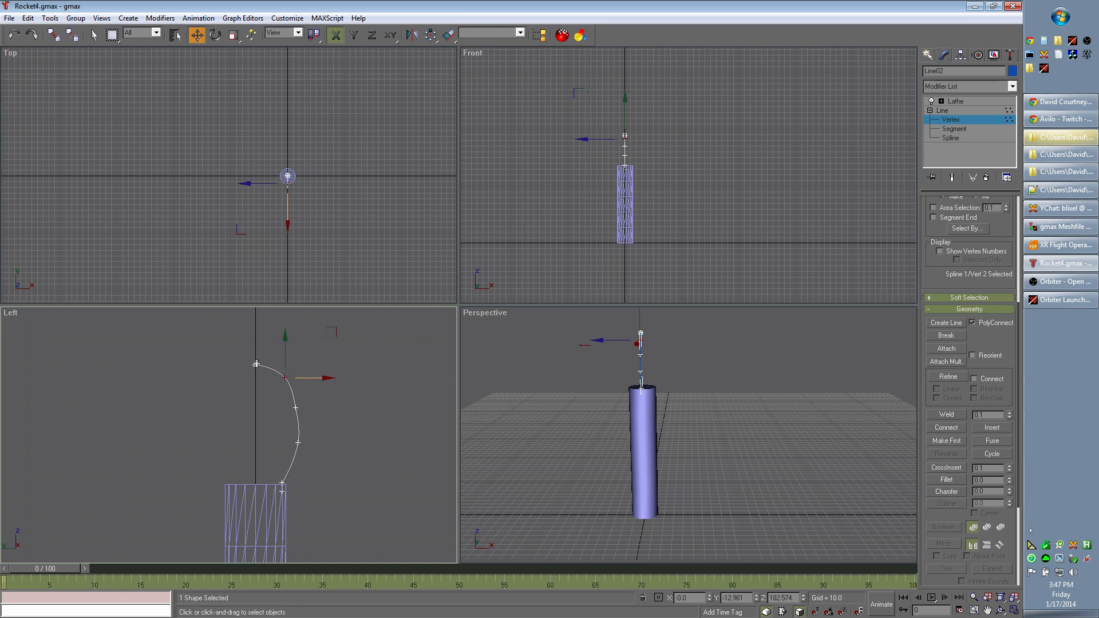
- Raise the profile's first vertex at the tip to Z about 193.96 to make the nose more pointed
left_click(256, 364)
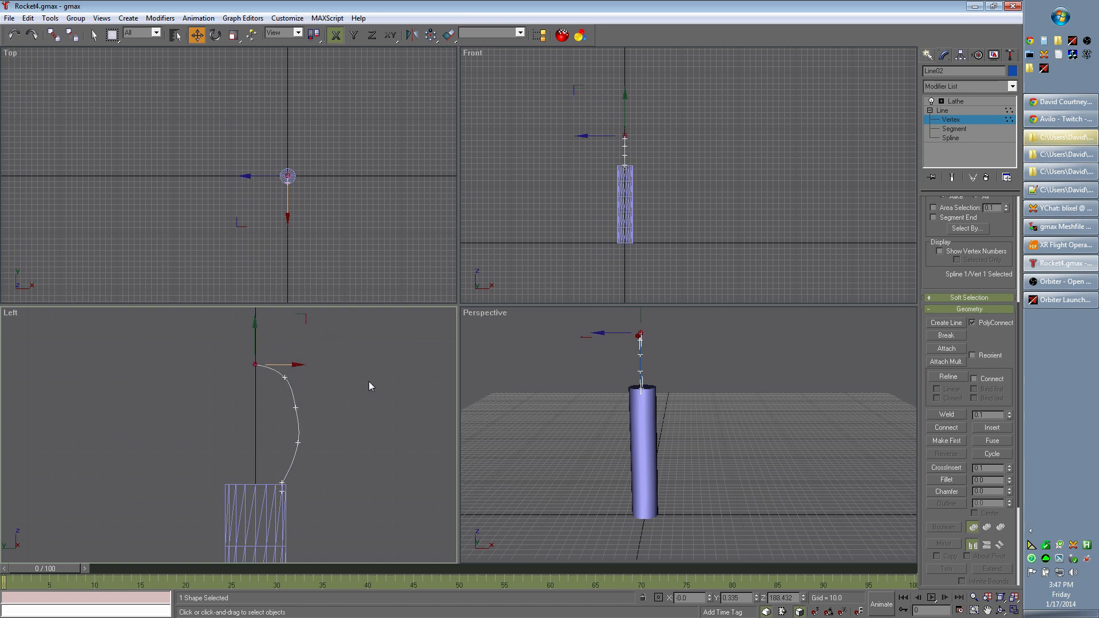
middle_click_drag(365, 362, 362, 422)
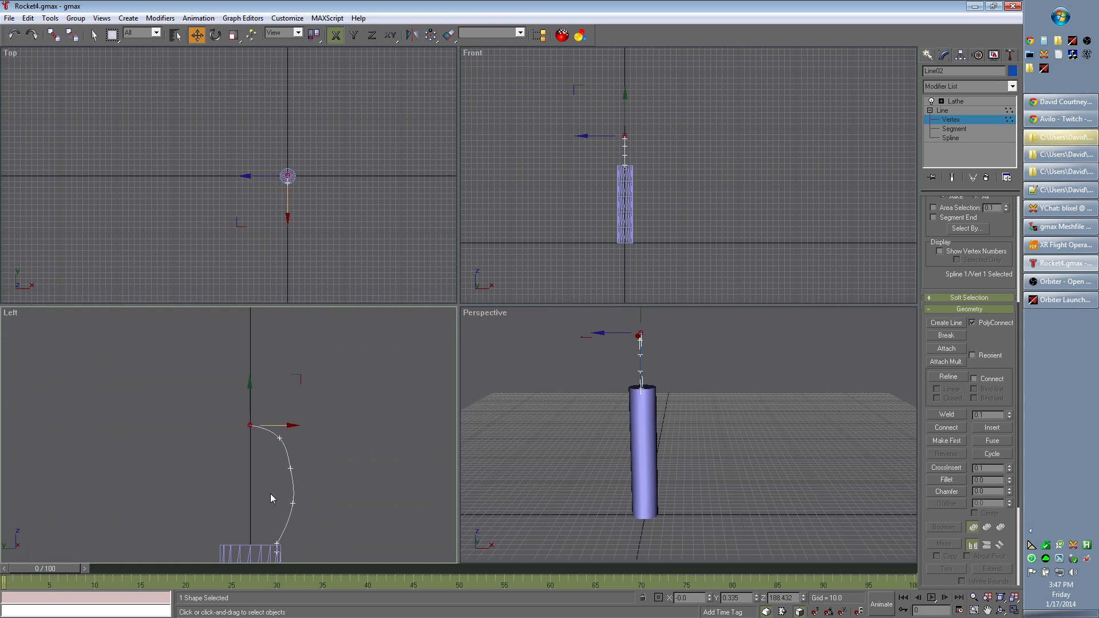
left_click_drag(250, 424, 250, 413)
left_click(248, 381)
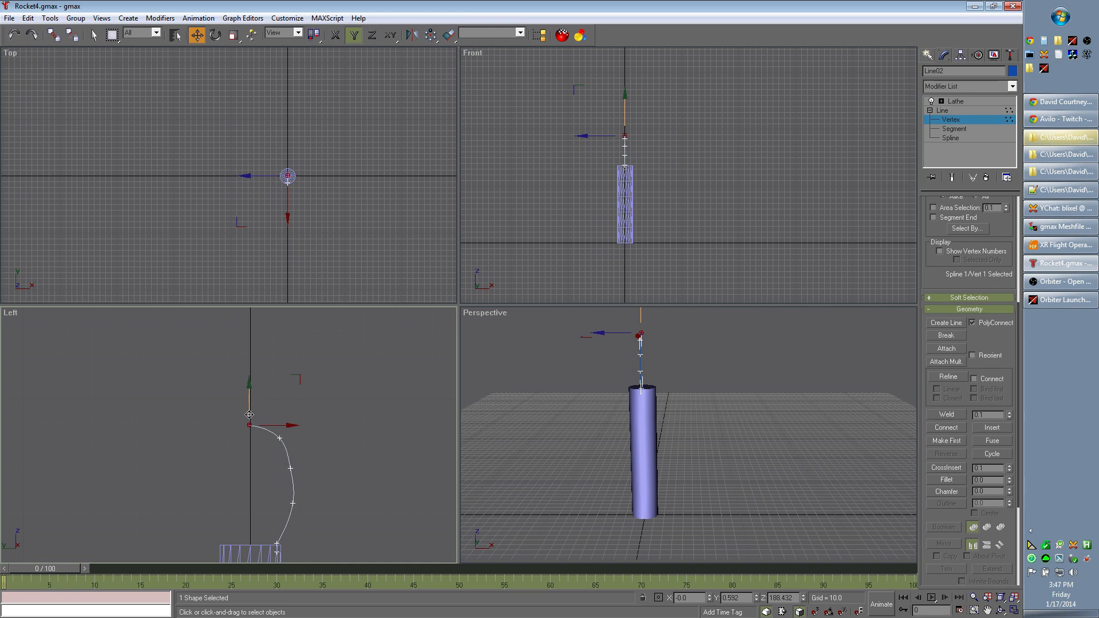
left_click_drag(250, 426, 249, 412)
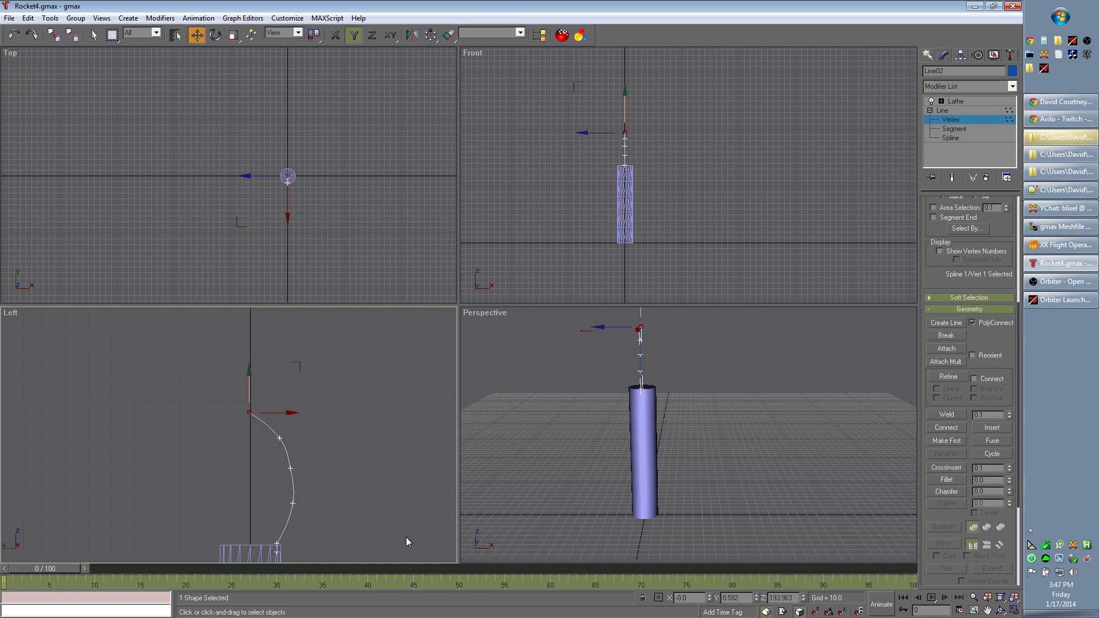
middle_click_drag(403, 524, 410, 446)
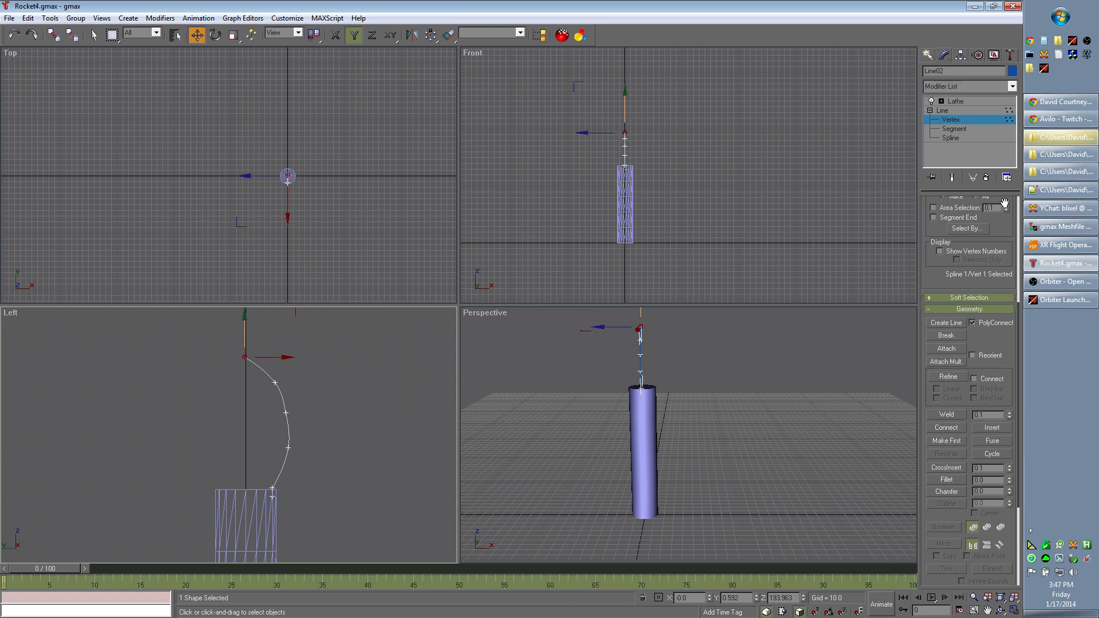
- Return to the Lathe level and examine the bulging nose cone in the Left and Perspective views
left_click(972, 100)
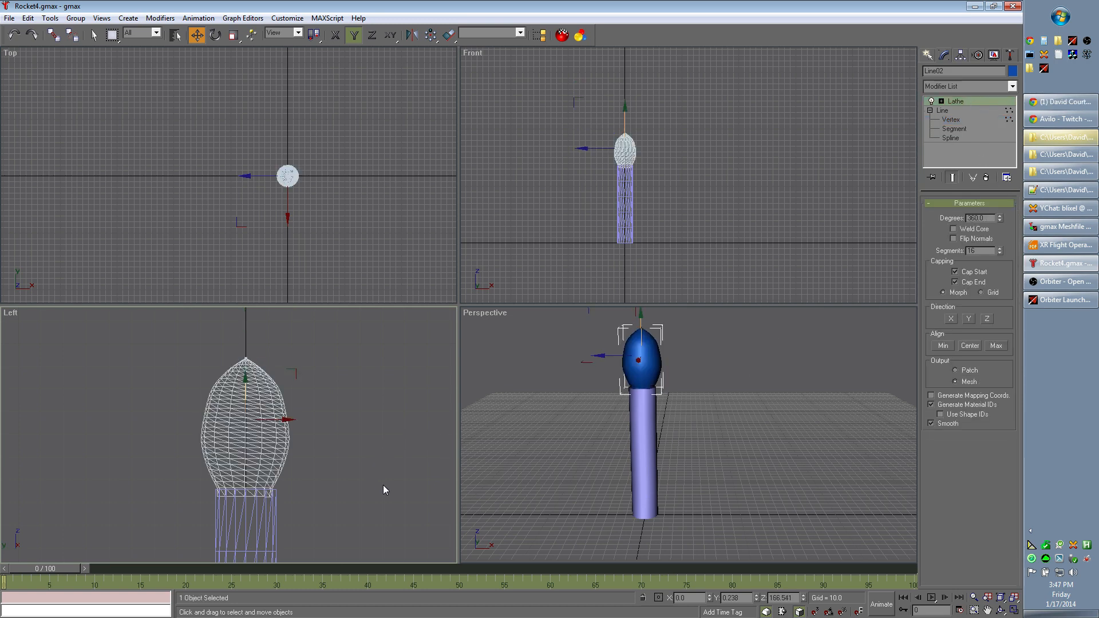
middle_click_drag(383, 486, 387, 446)
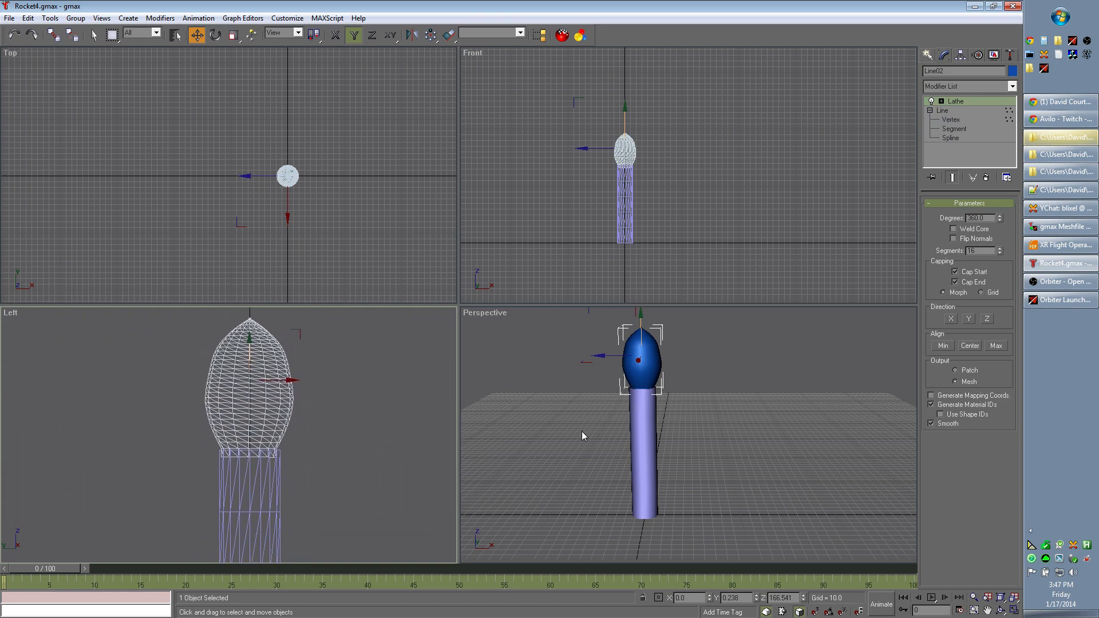
mouse_move(785, 449)
middle_mouse_down()
mouse_move(699, 393)
mouse_move(809, 463)
mouse_move(776, 440)
middle_mouse_up()
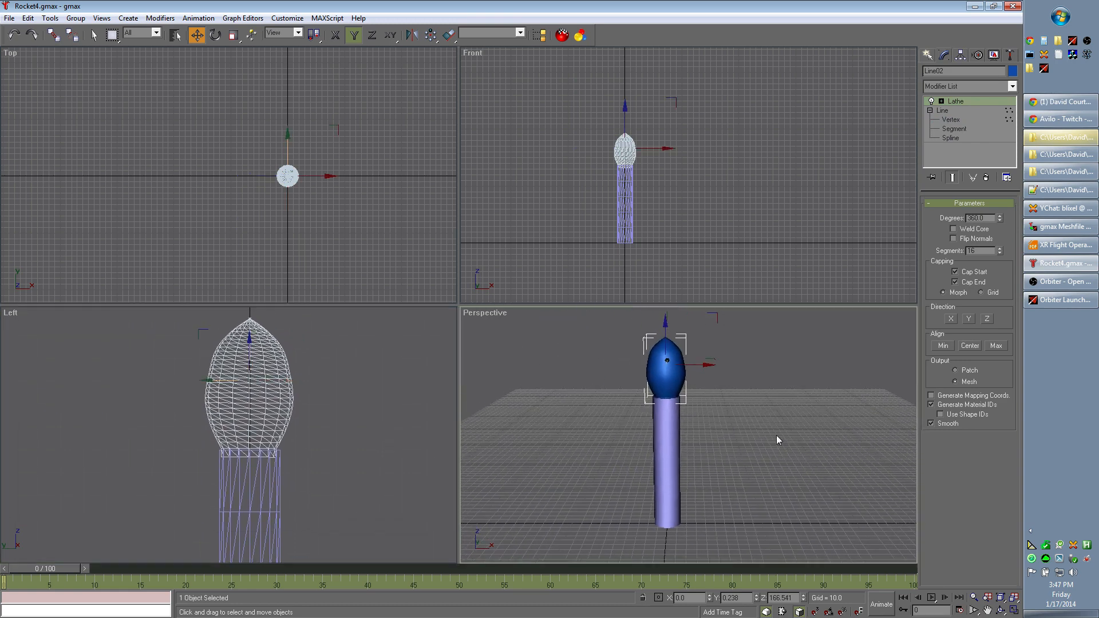
- Switch to Chrome, search Google Images for "falcon 9" and open the Falcon rocket comparison chart as a full image
left_click(1030, 41)
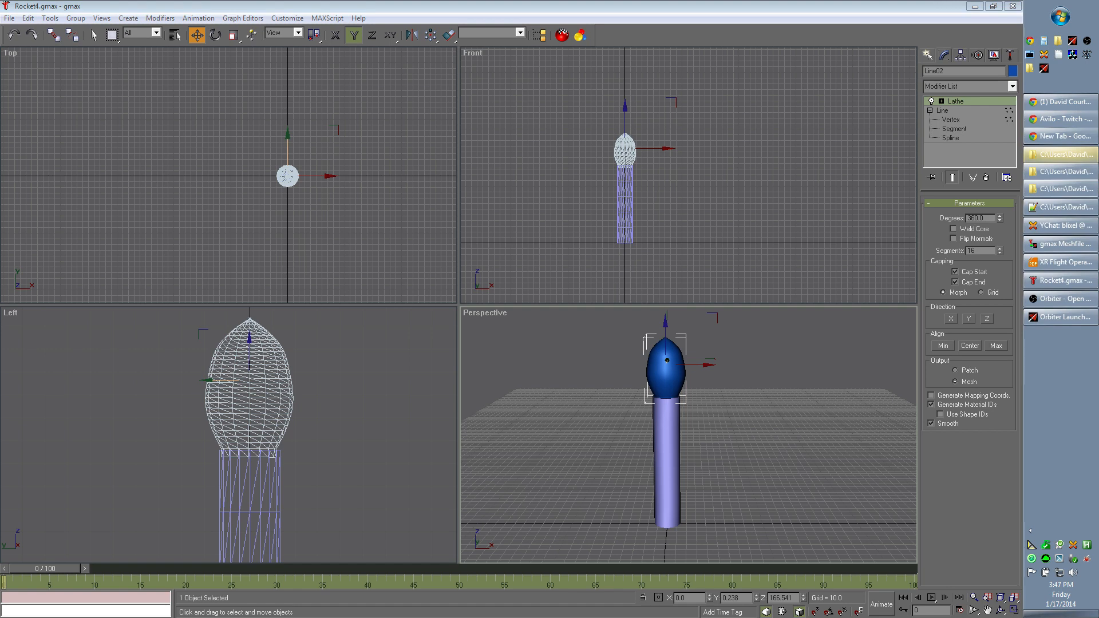
left_click(1058, 137)
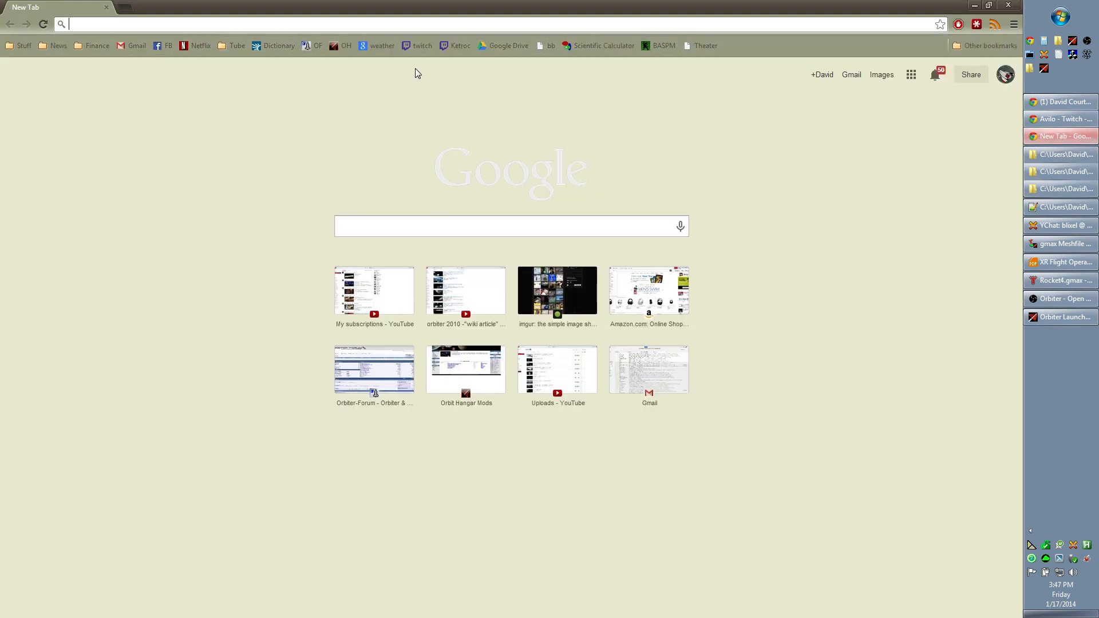
type("falcon 9")
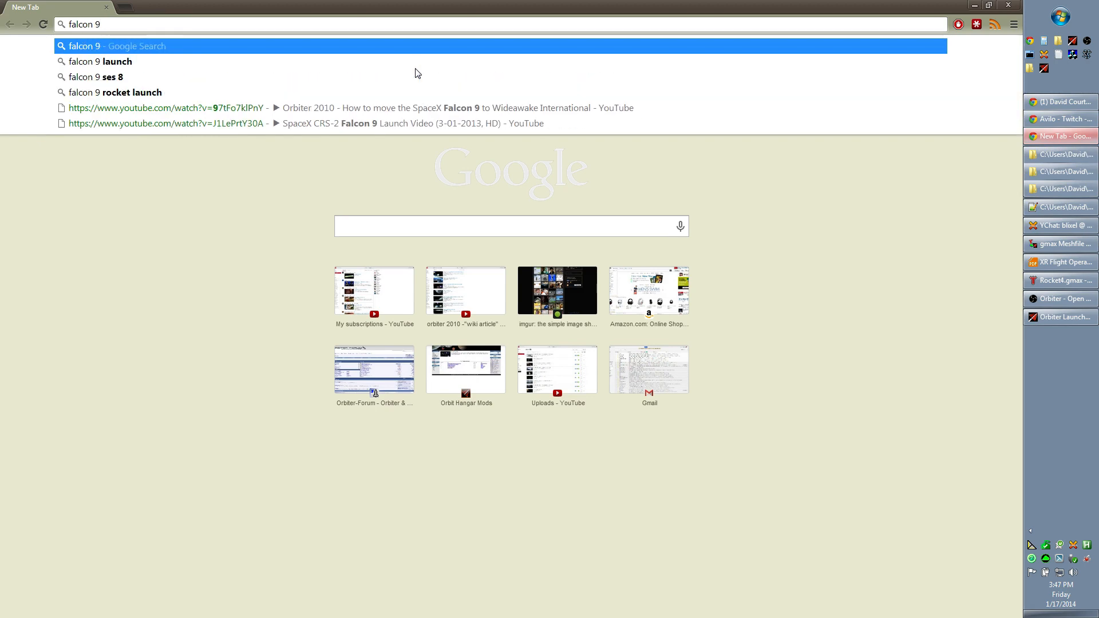
key("Return")
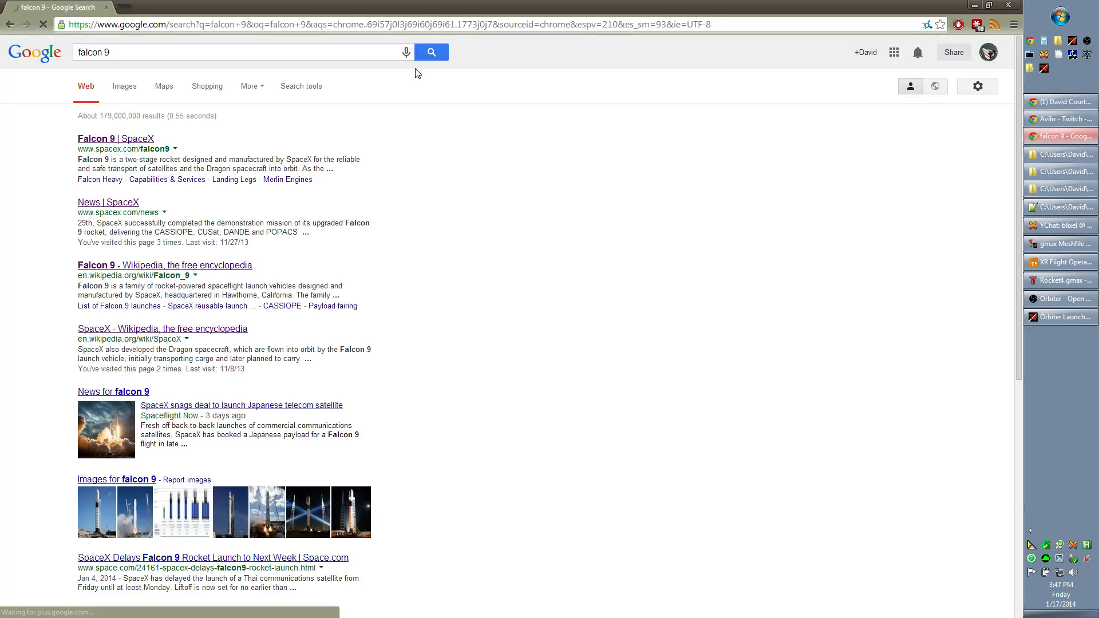
left_click(125, 87)
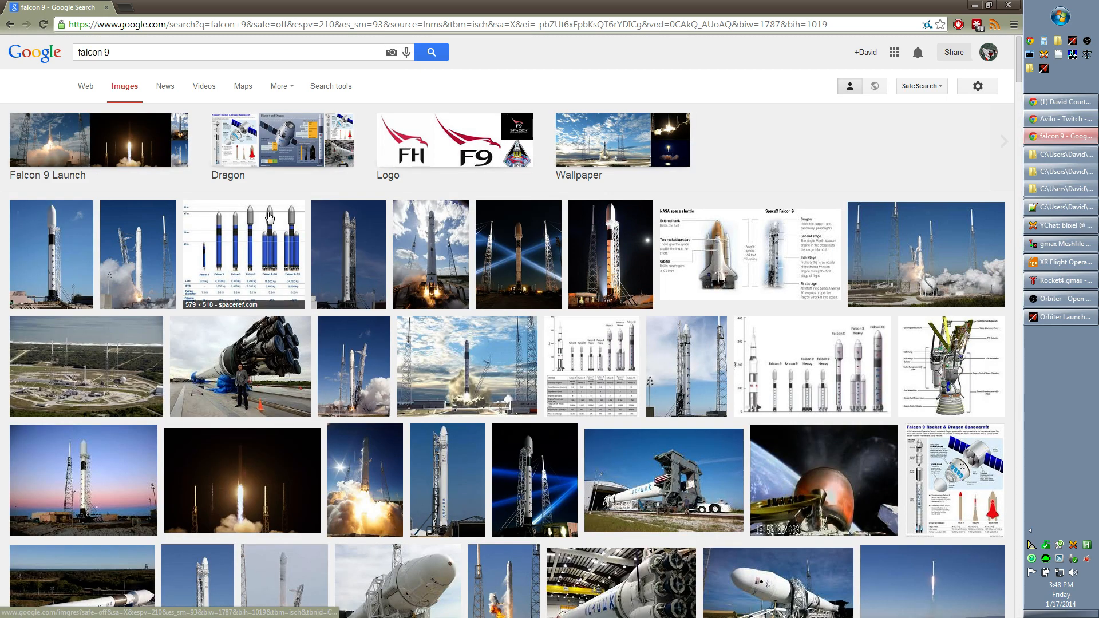
left_click(270, 232)
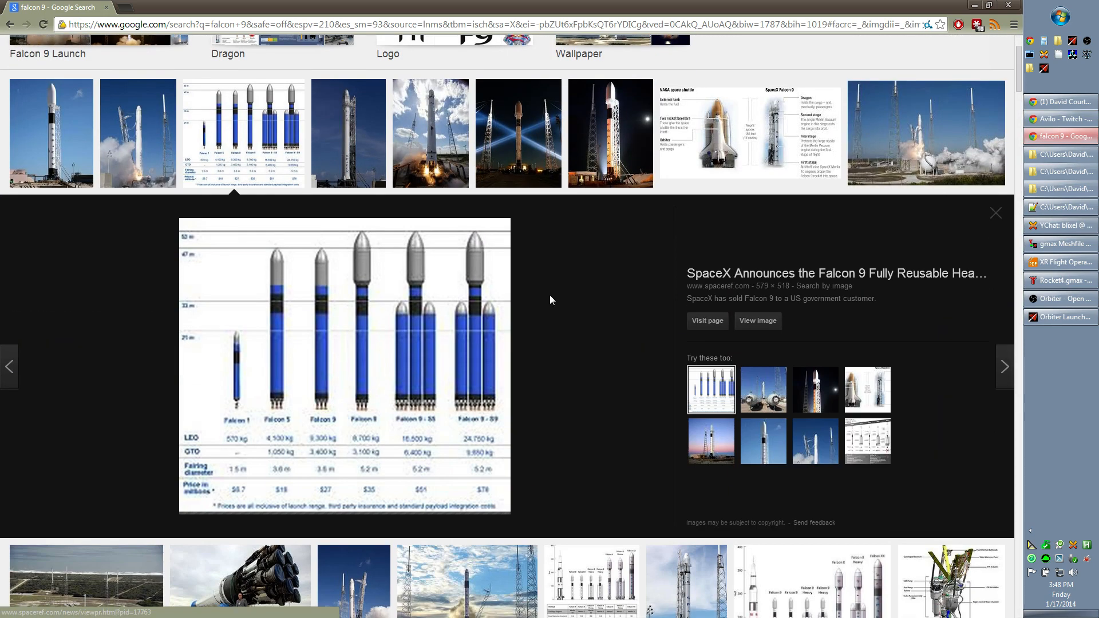
left_click(757, 322)
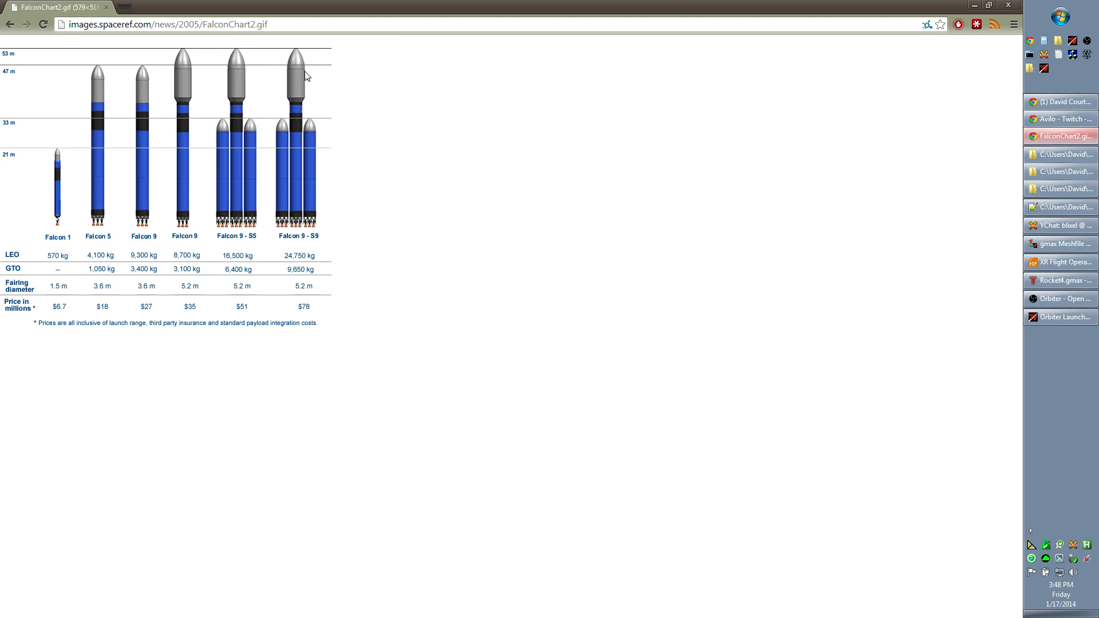
- Open a new browser tab and search Google for "atlas v rocket"
left_click(126, 7)
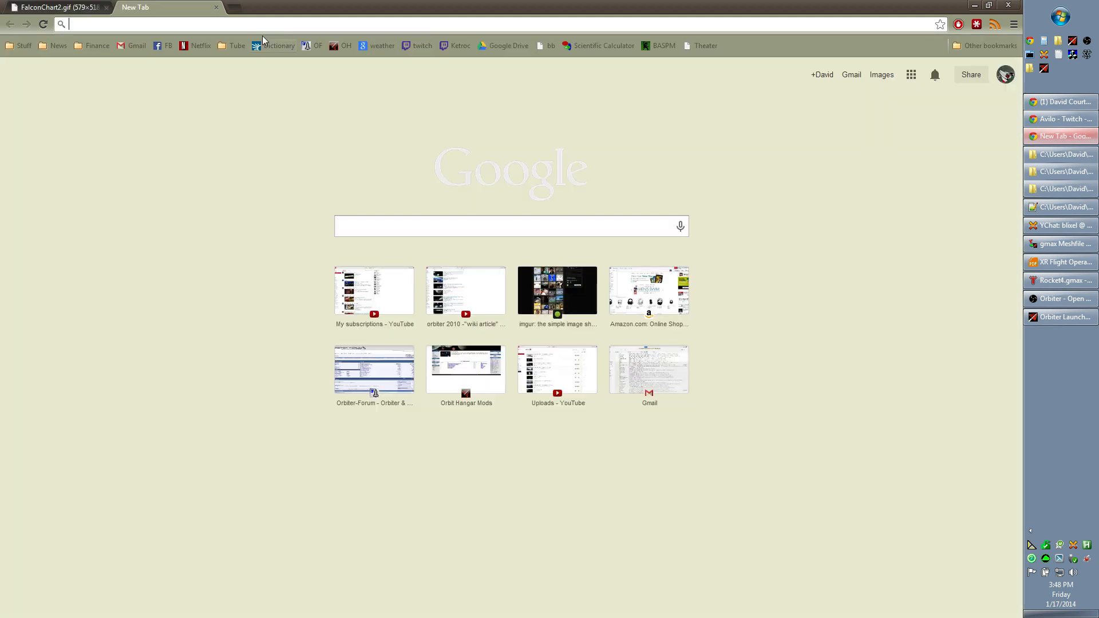
type("atal")
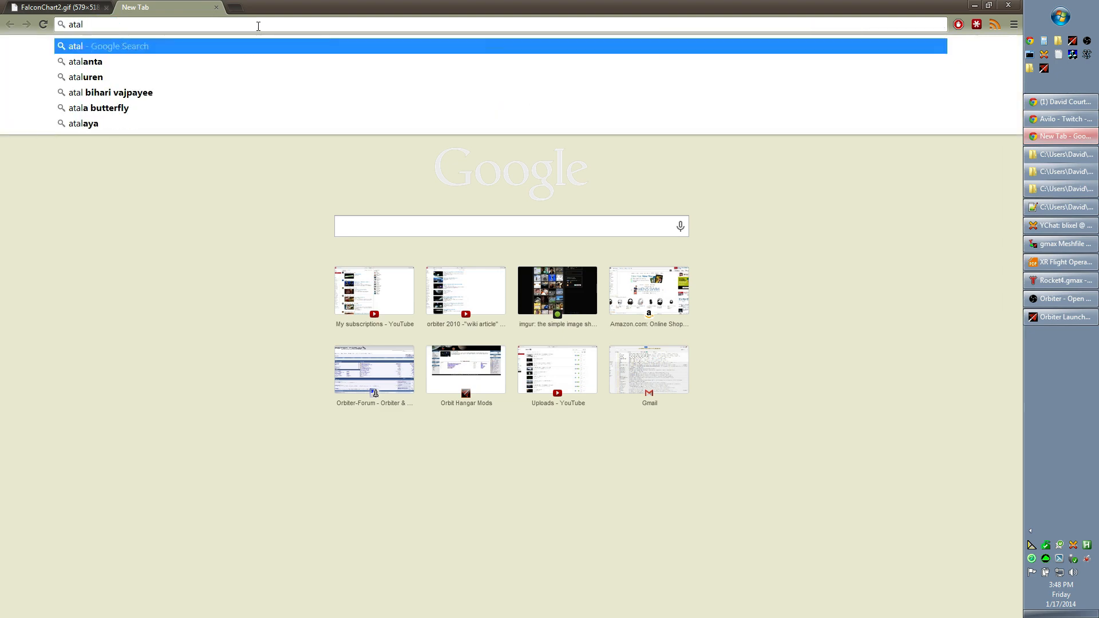
key("BackSpace")
key("BackSpace")
type("las v roc")
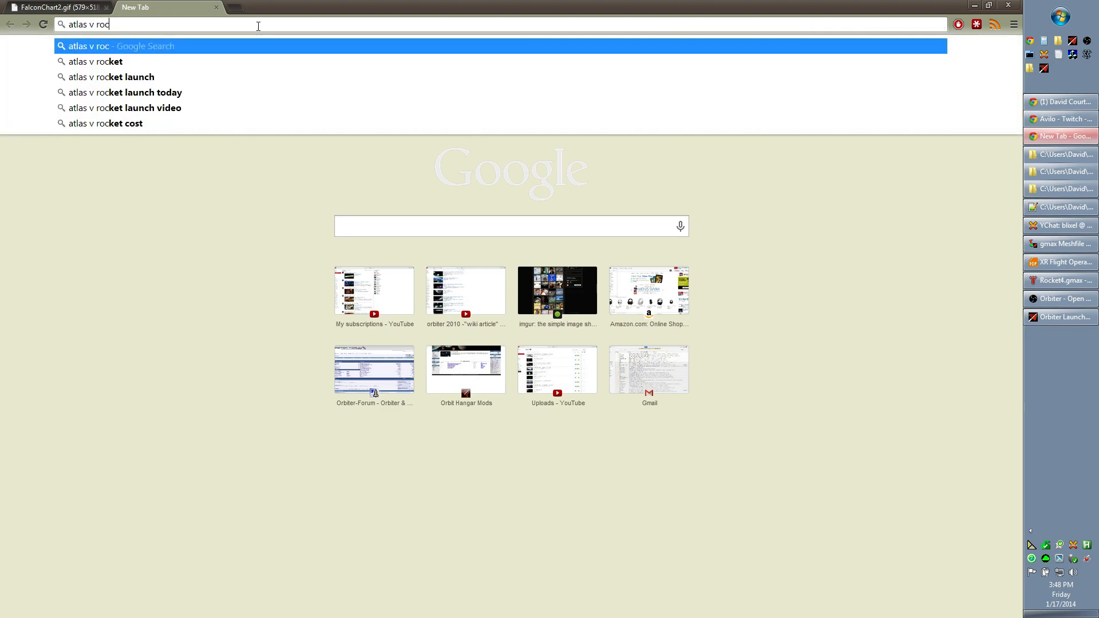
type("ket")
key("Return")
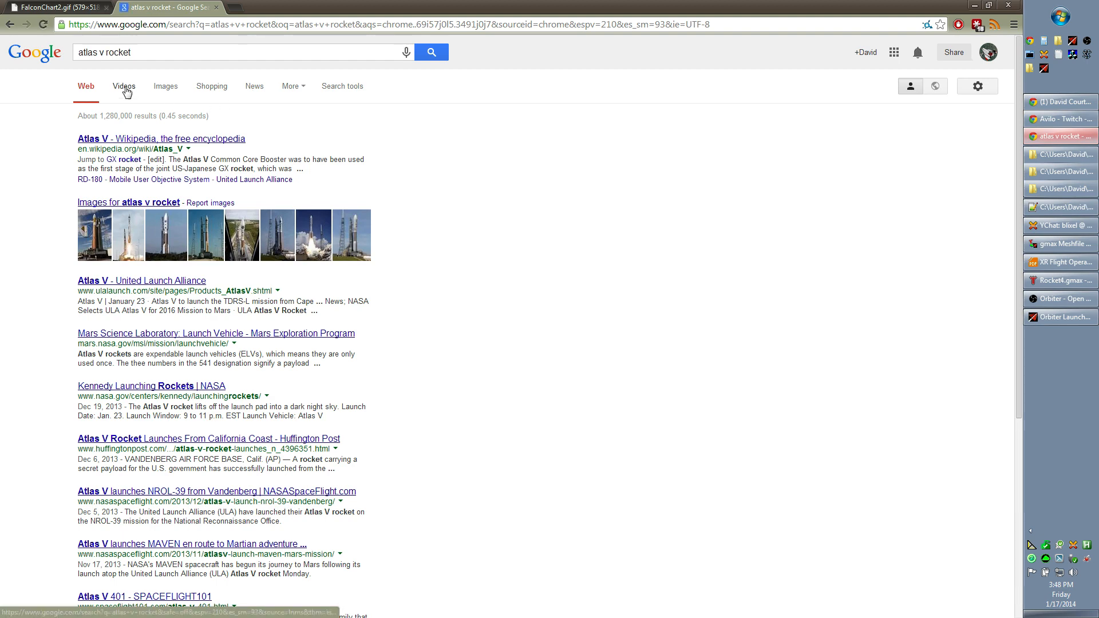
- Open the LRO-LCROSS Atlas V-Centaur launch pad photo at full size from the image results, and go back to the Falcon chart
left_click(126, 88)
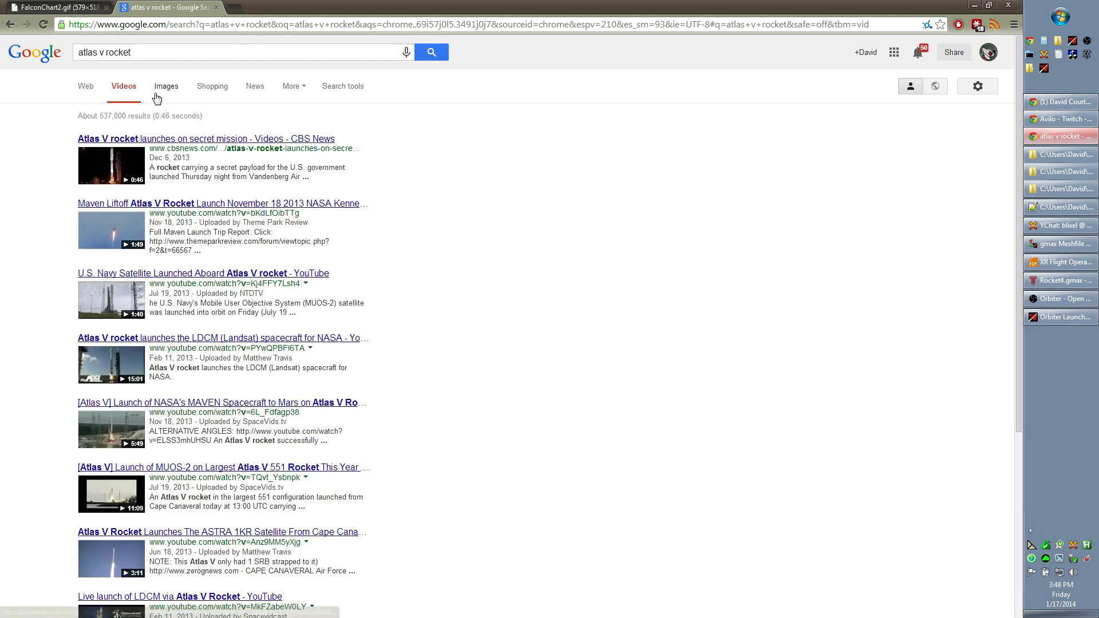
left_click(161, 89)
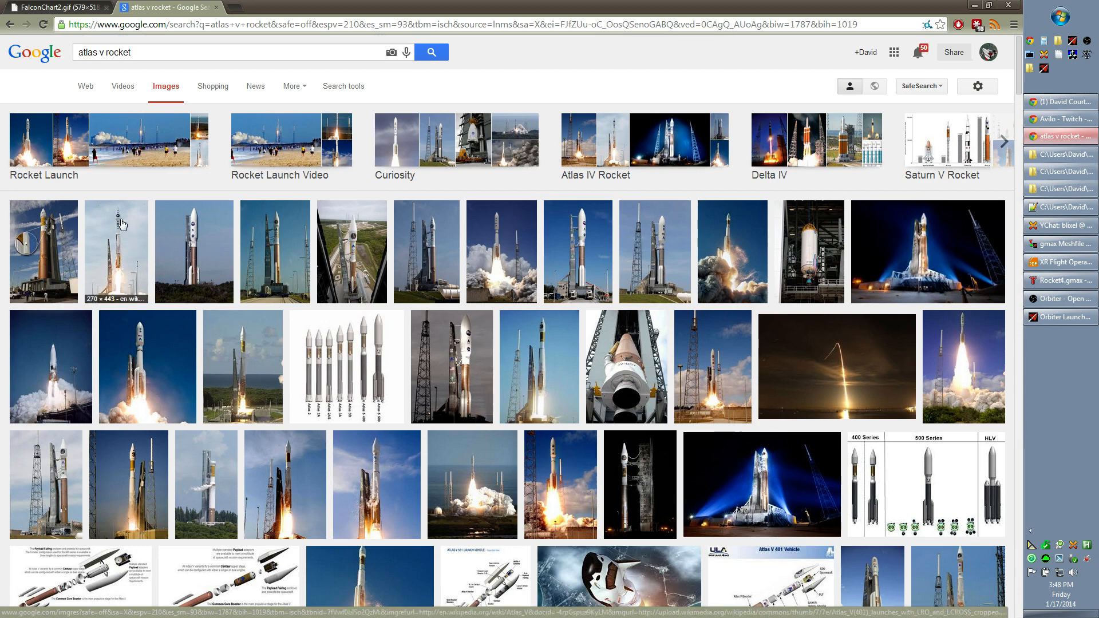
left_click(437, 262)
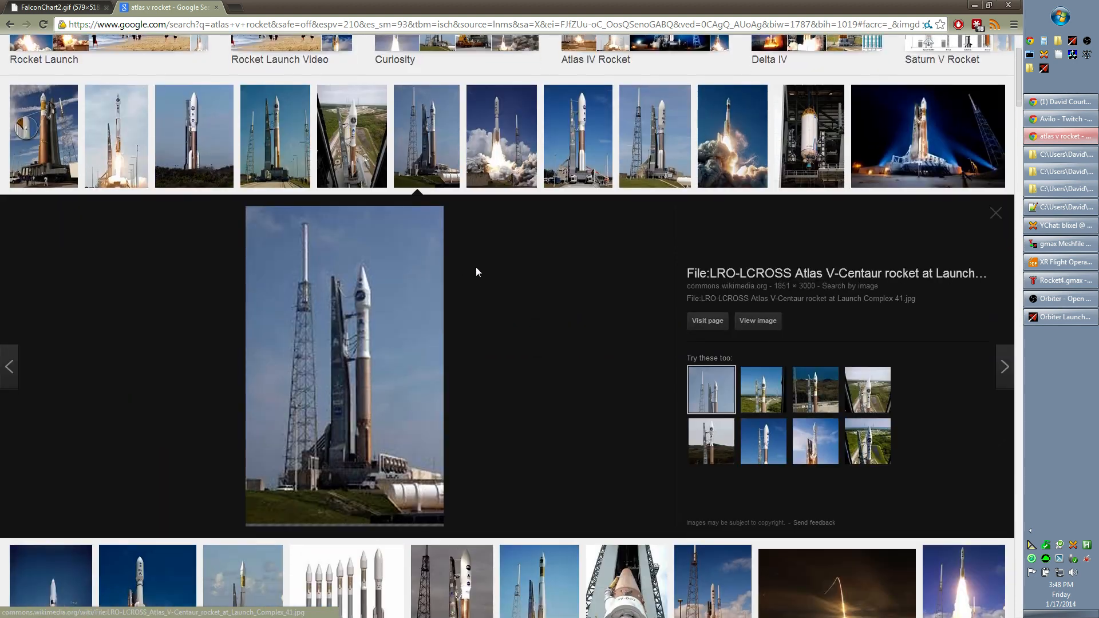
left_click(757, 322)
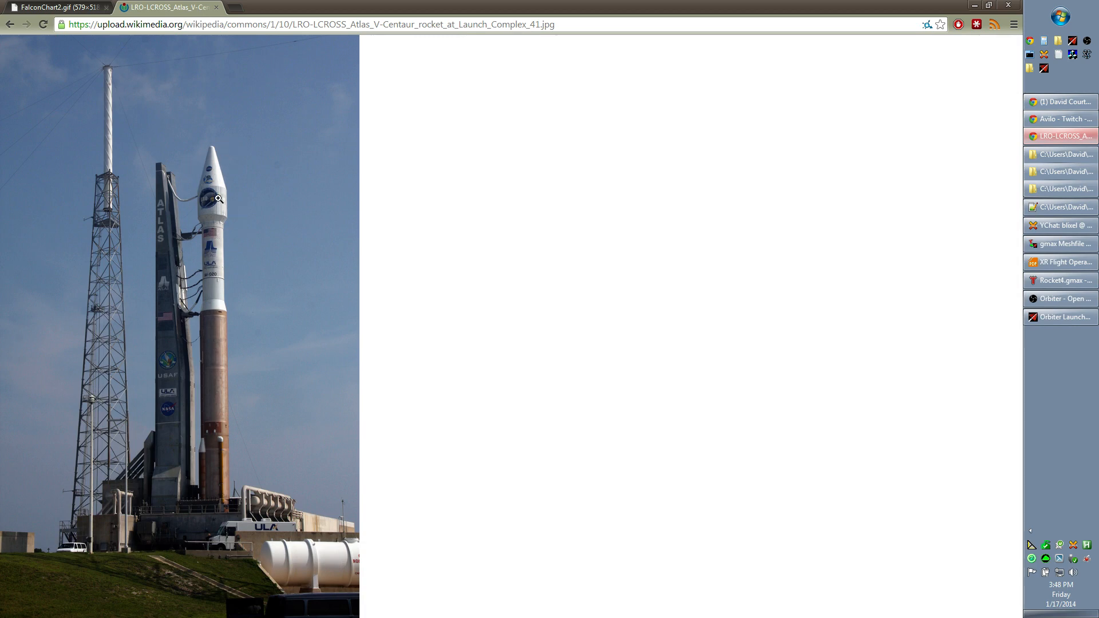
left_click(89, 8)
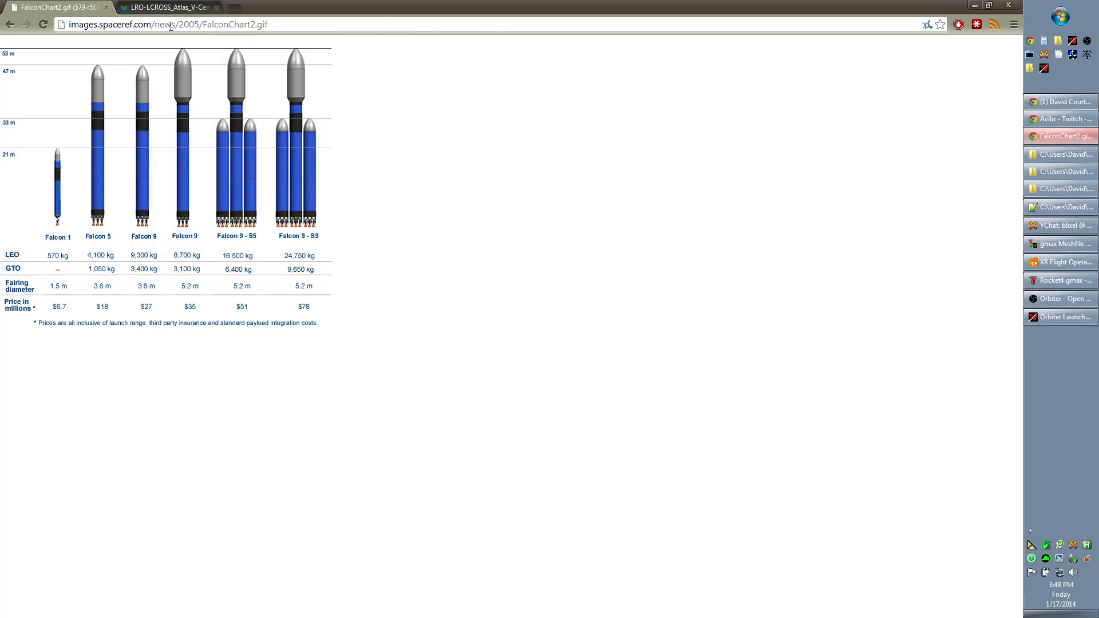
- Switch back to gmax and set the radius of the rocket's body cylinder to 12
left_click(1065, 280)
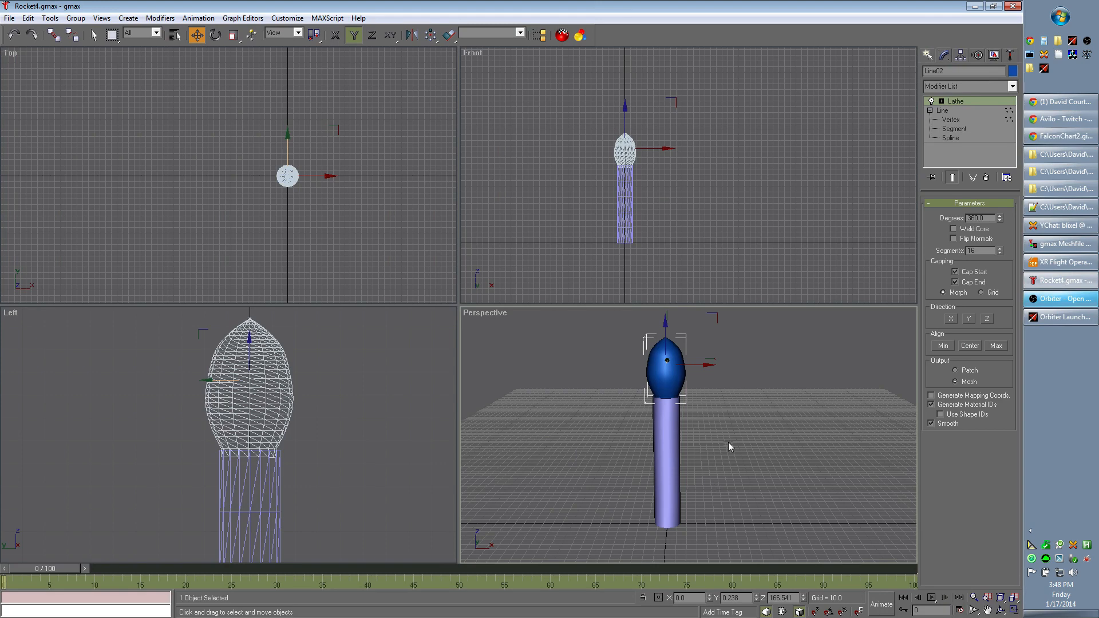
left_click(255, 355)
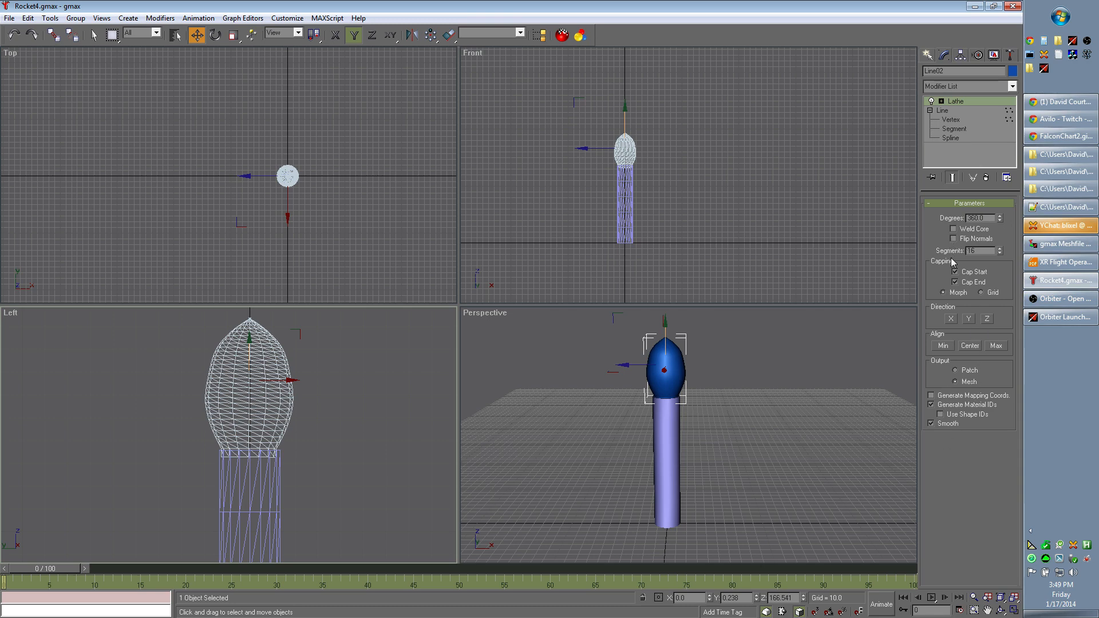
left_click(257, 490)
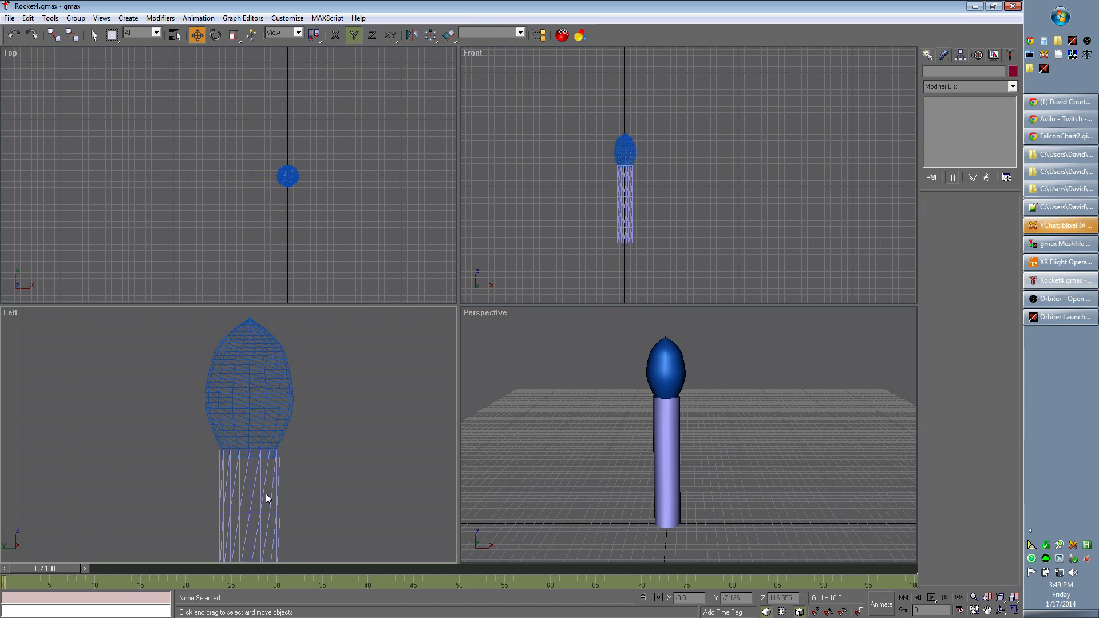
left_click(262, 491)
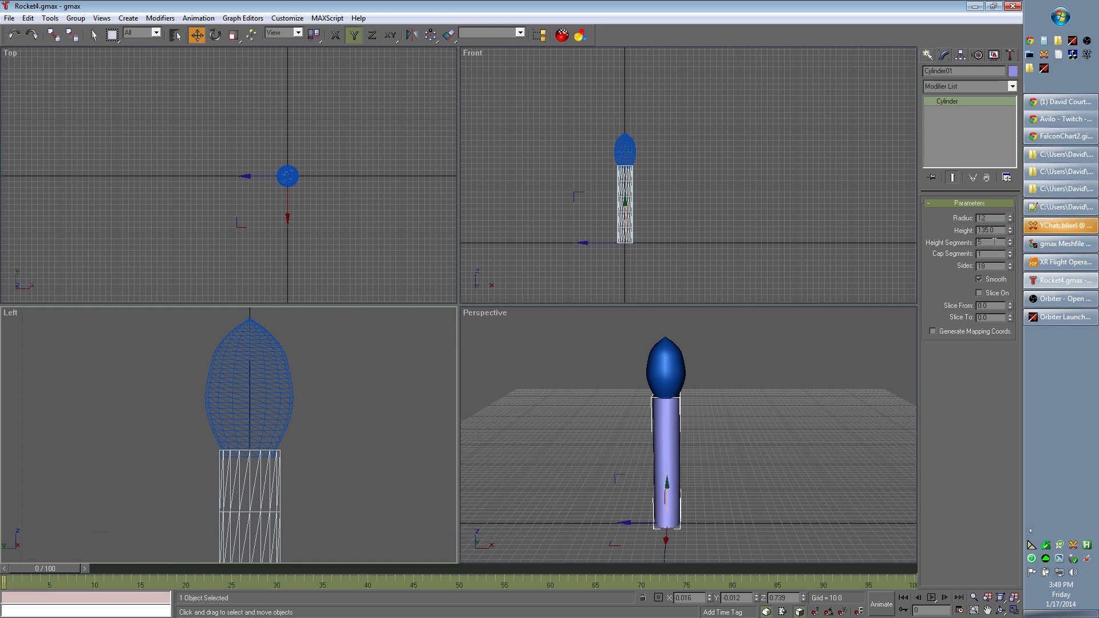
key("Return")
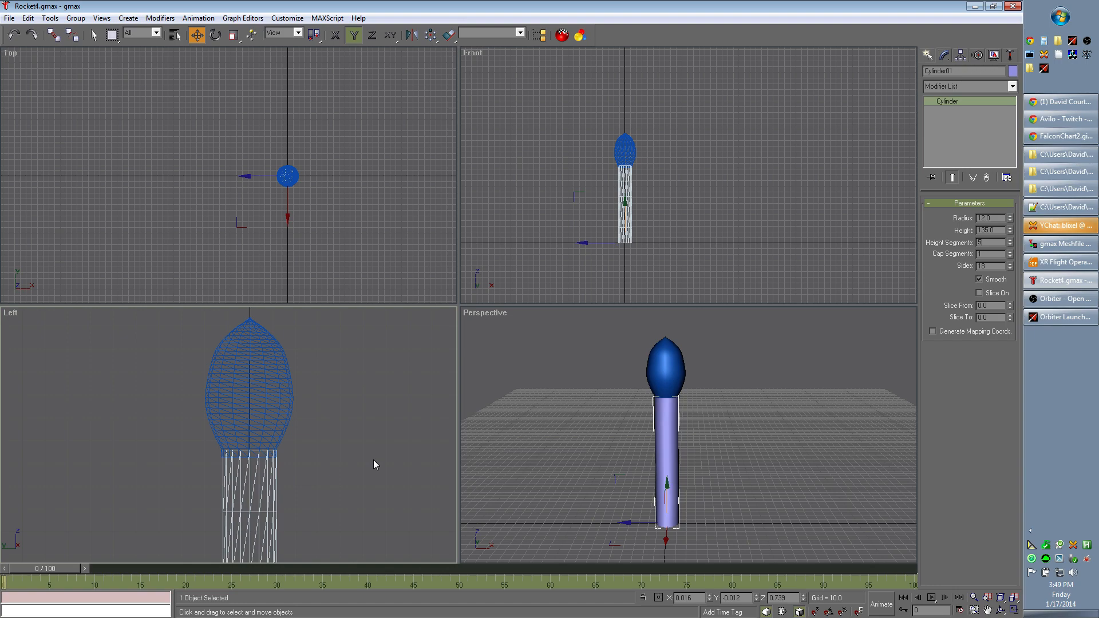
- Move the nose profile's fourth vertex inward to Y about -11.47, in line with the body's edge, and convert it to a Corner vertex
left_click(289, 406)
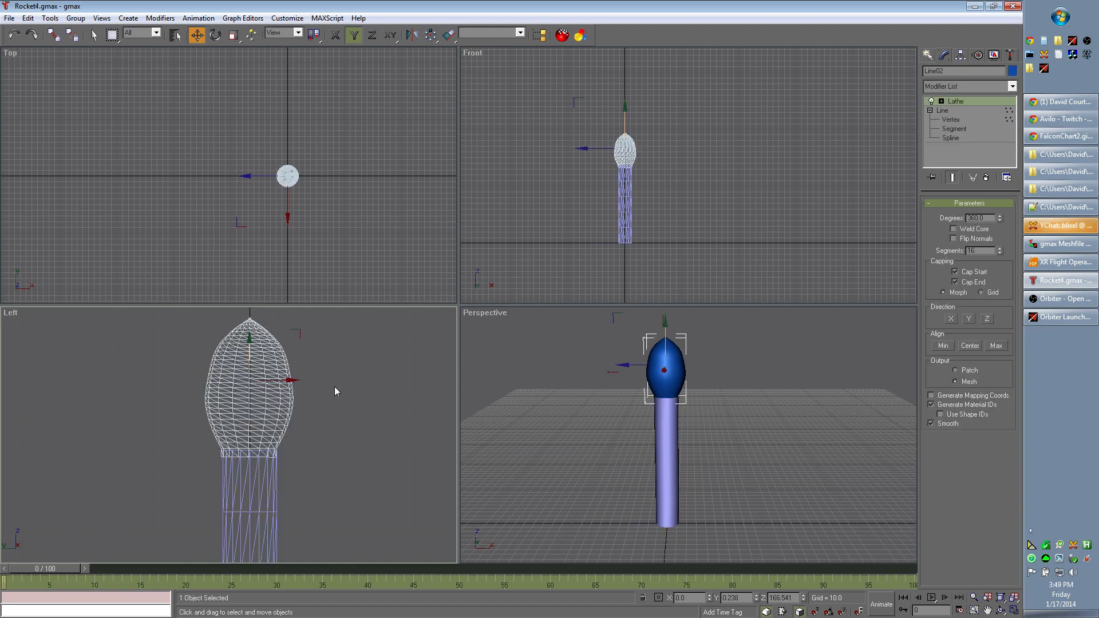
left_click(951, 119)
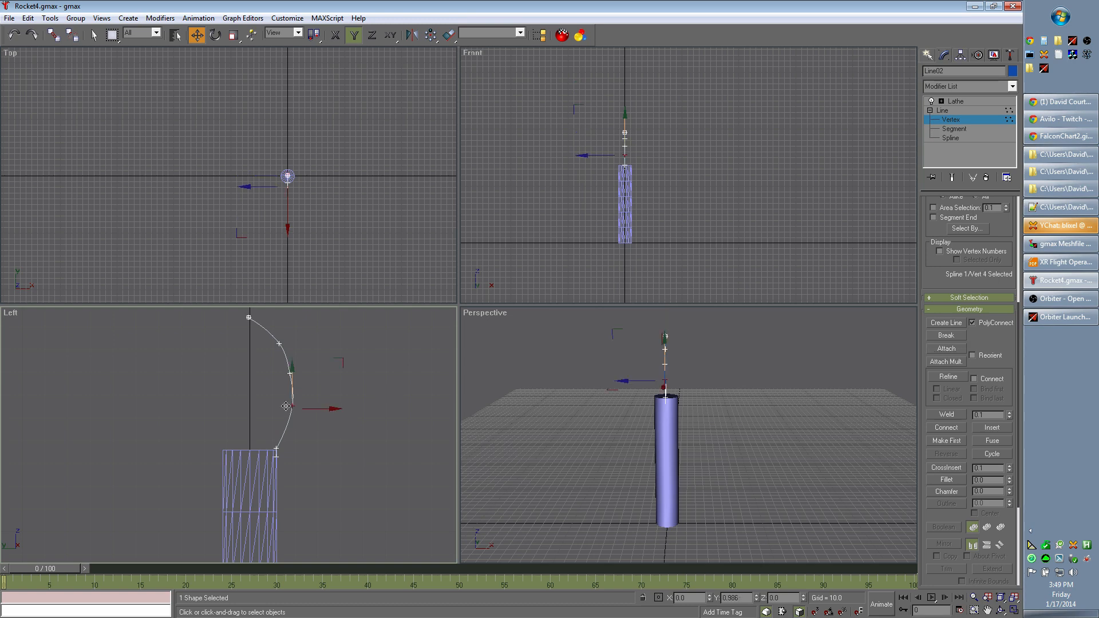
left_click(335, 409)
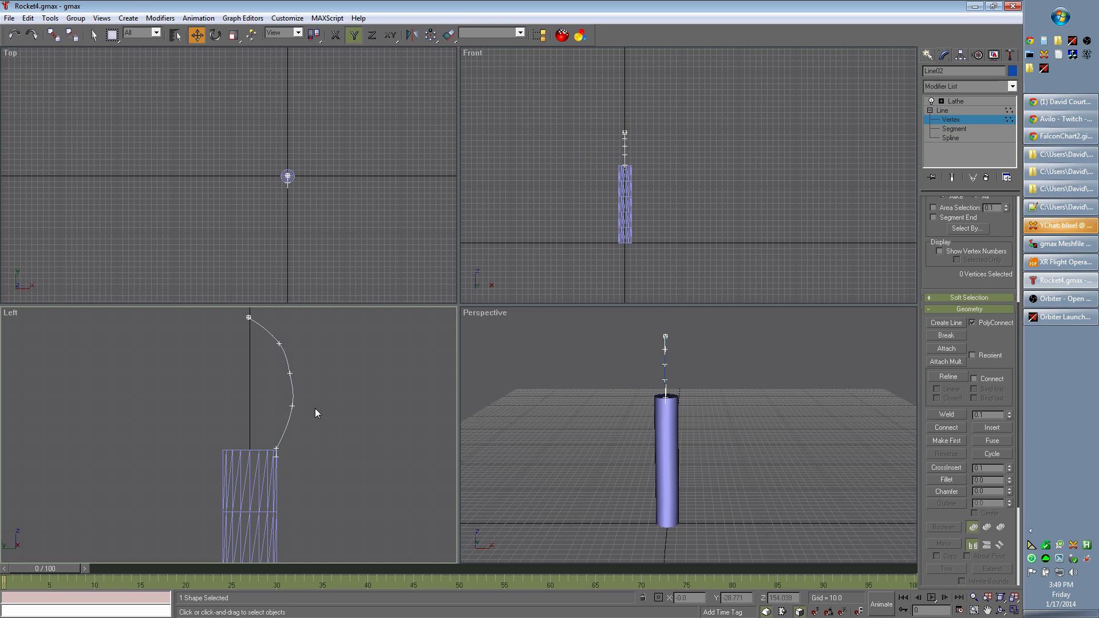
left_click(290, 406)
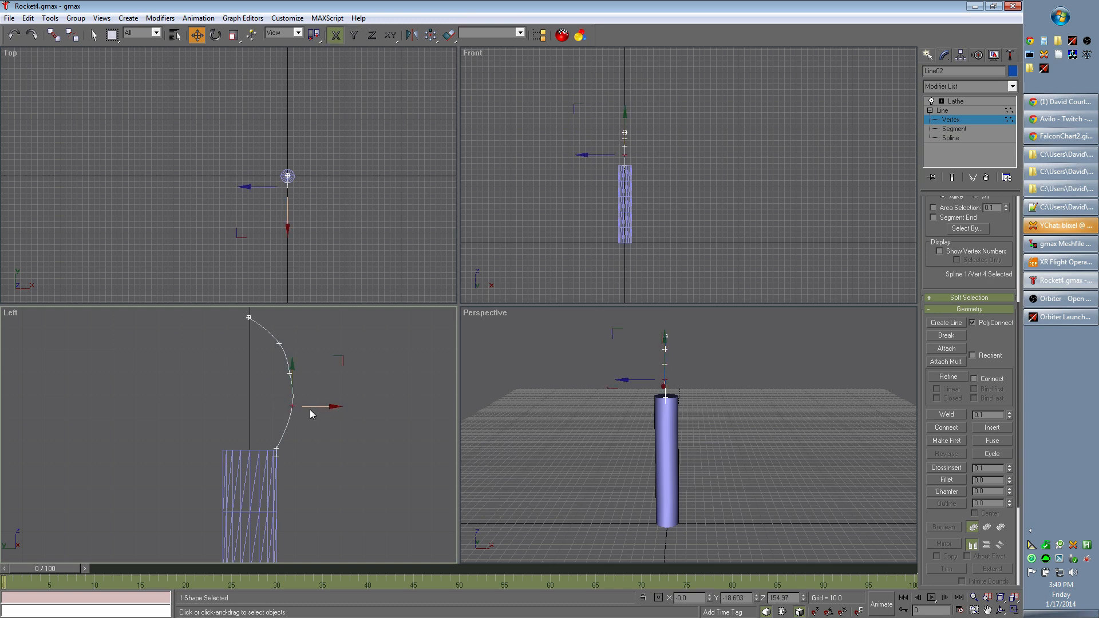
left_click_drag(293, 407, 278, 404)
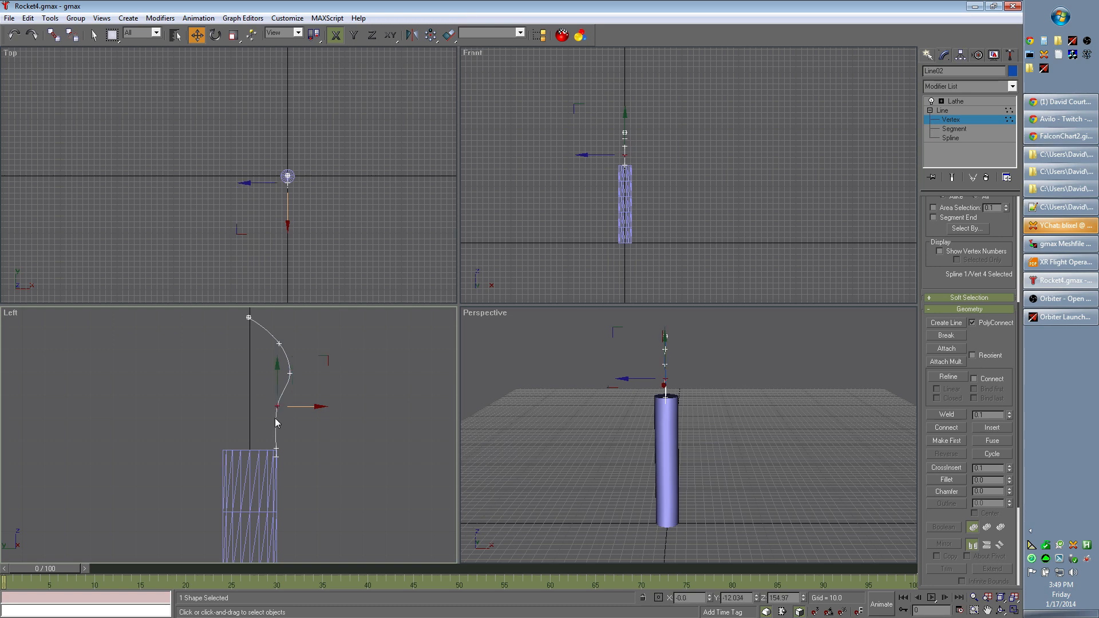
right_click(277, 404)
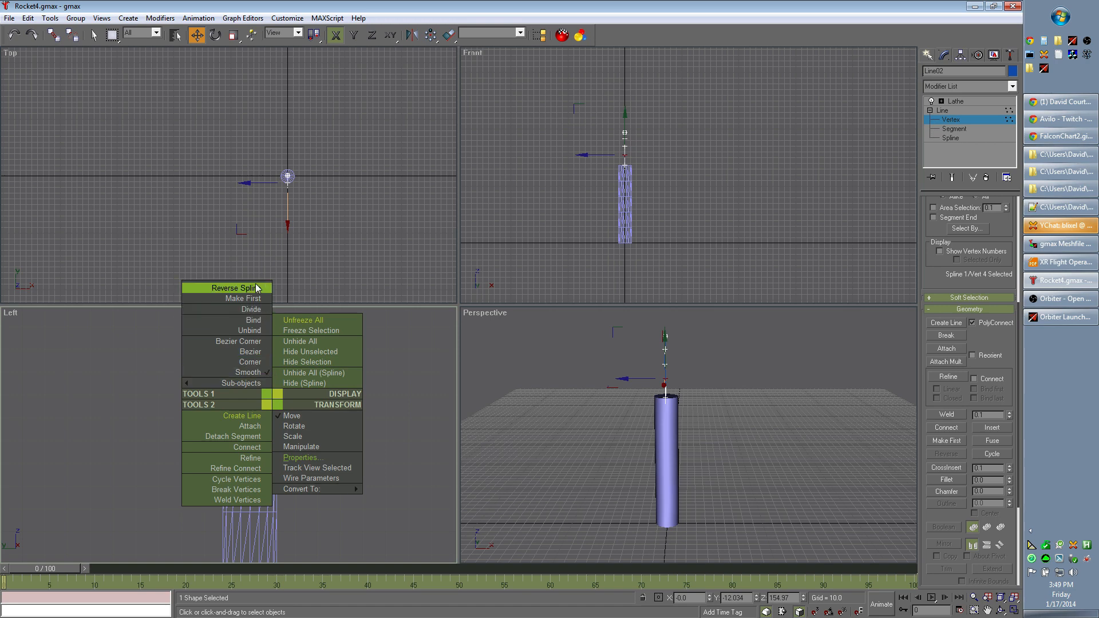
left_click(252, 362)
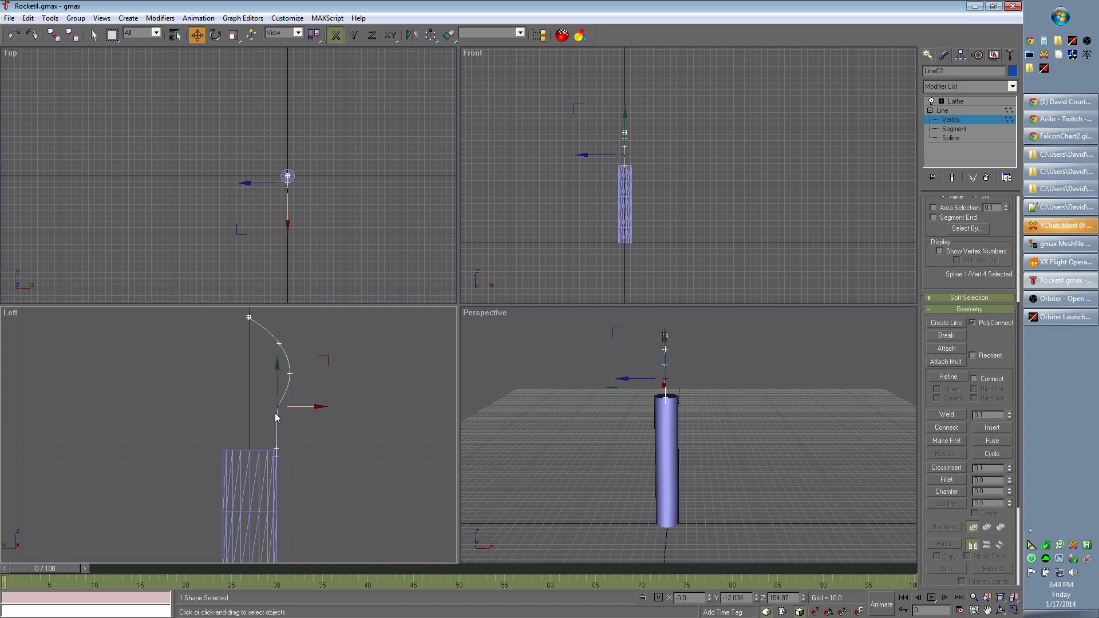
left_click_drag(276, 409, 277, 404)
- Check the fairing shape on the Falcon chart in Chrome, and divide the top segment of the nose profile in gmax
key("alt+Tab")
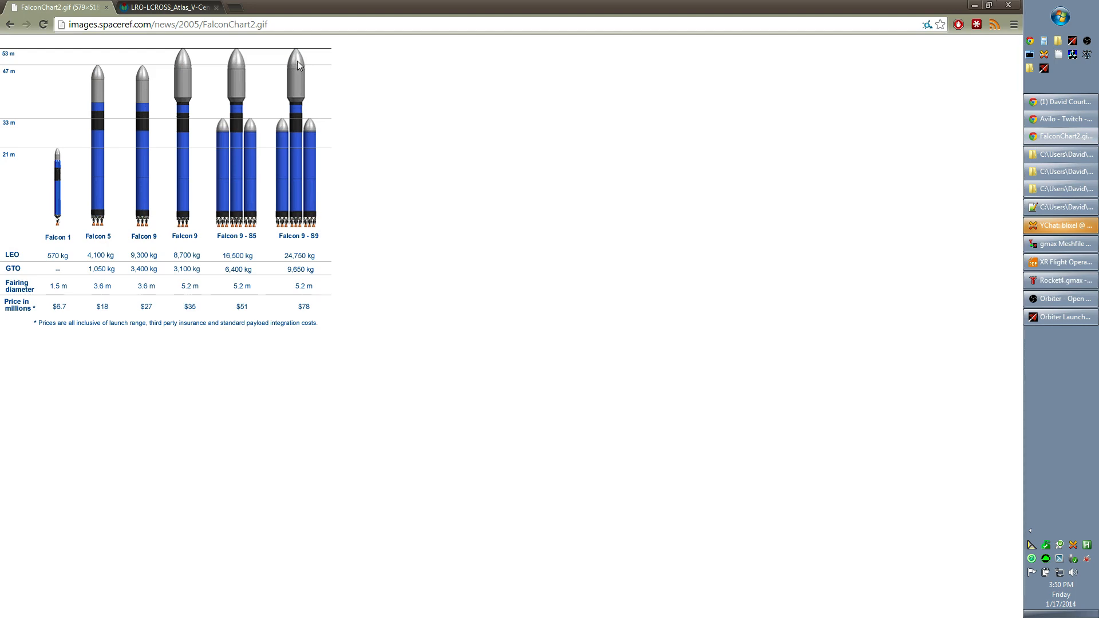
key("alt+Tab")
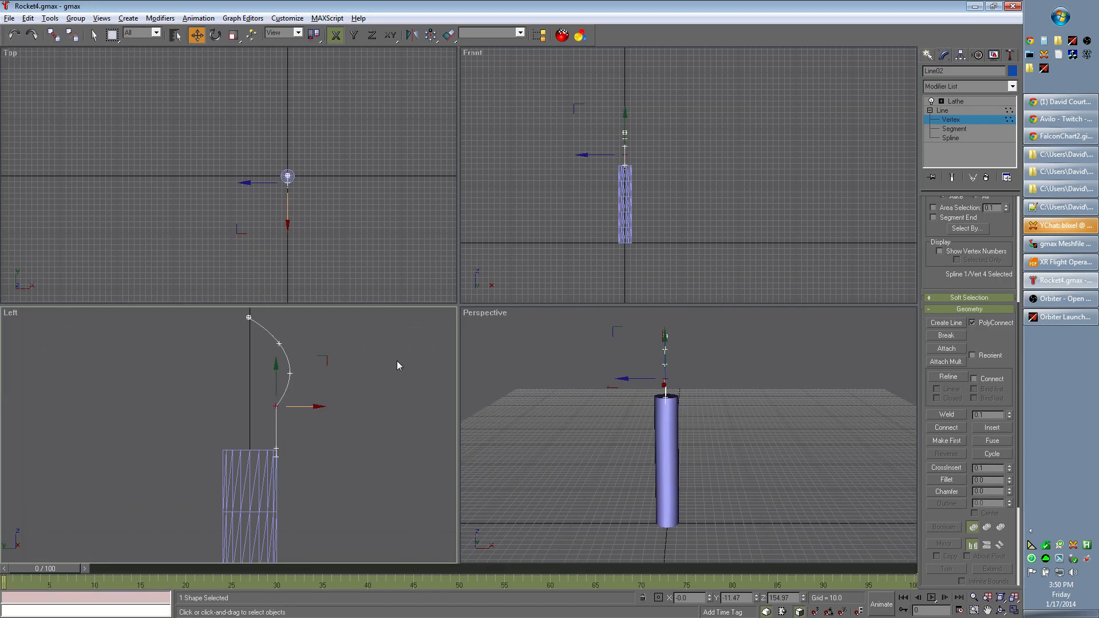
left_click(276, 427)
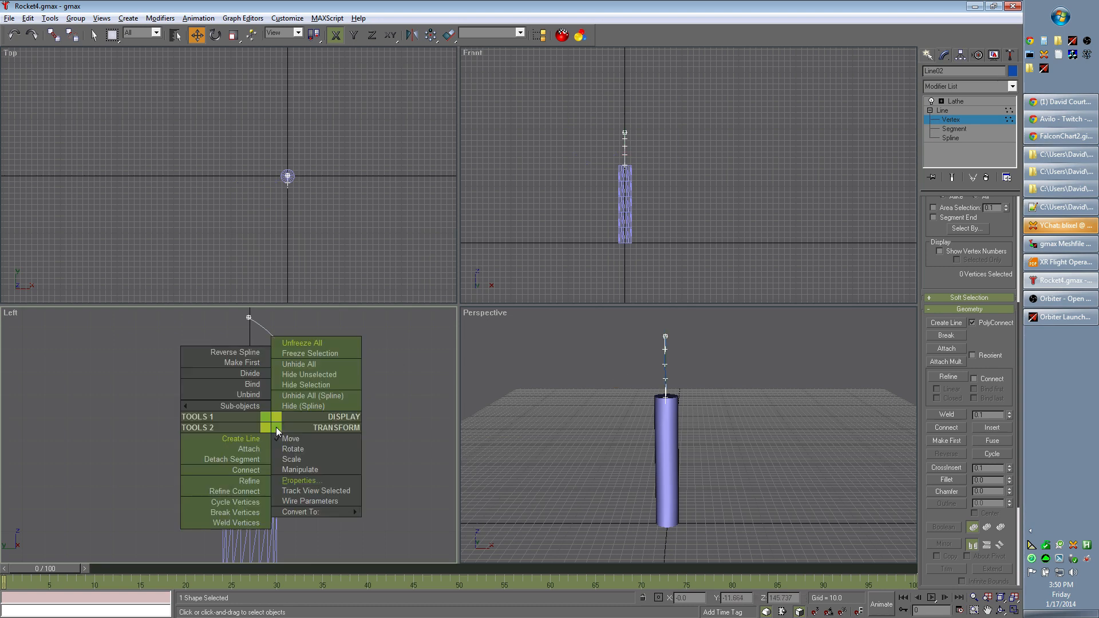
left_click(252, 374)
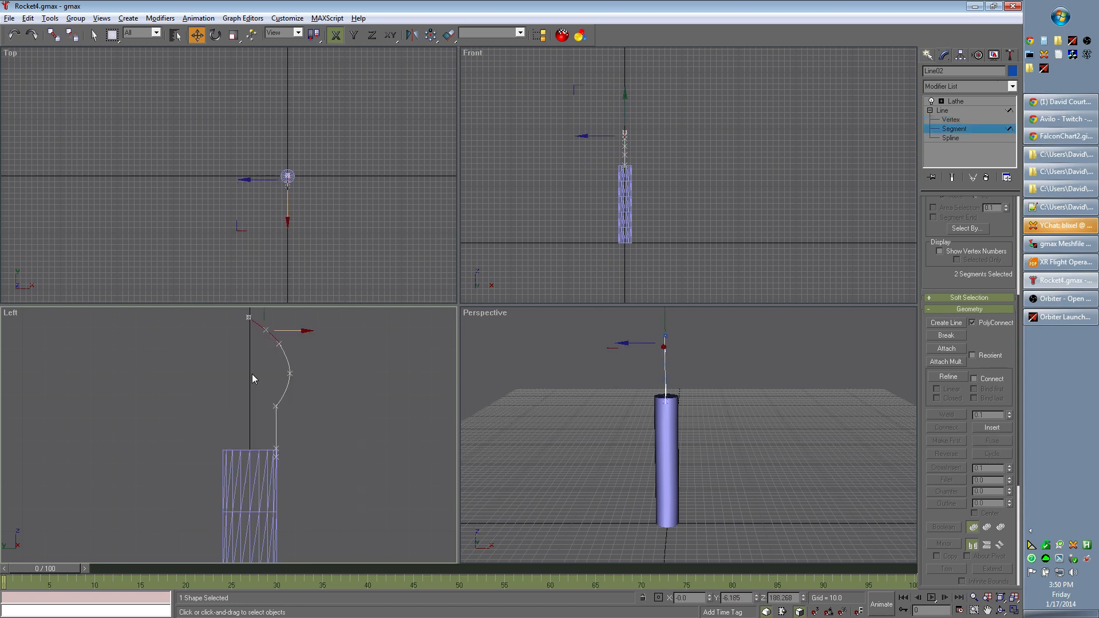
- Move the profile's vertical fifth segment outward to Y about -18.33 and raise the fourth segment to Z about 169.39
left_click(277, 448)
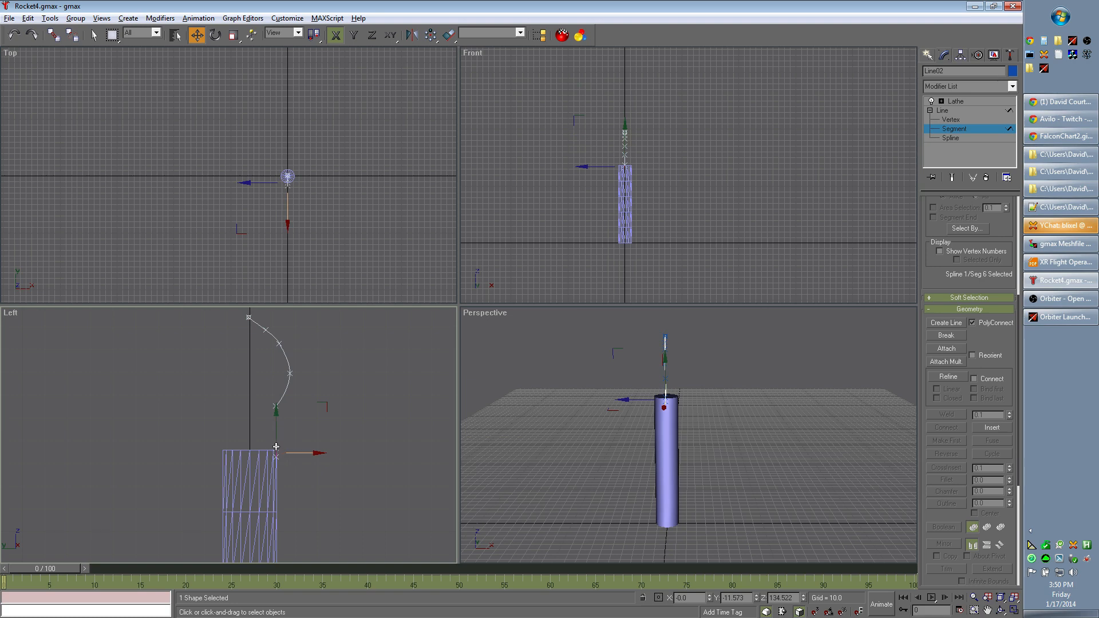
left_click(277, 434)
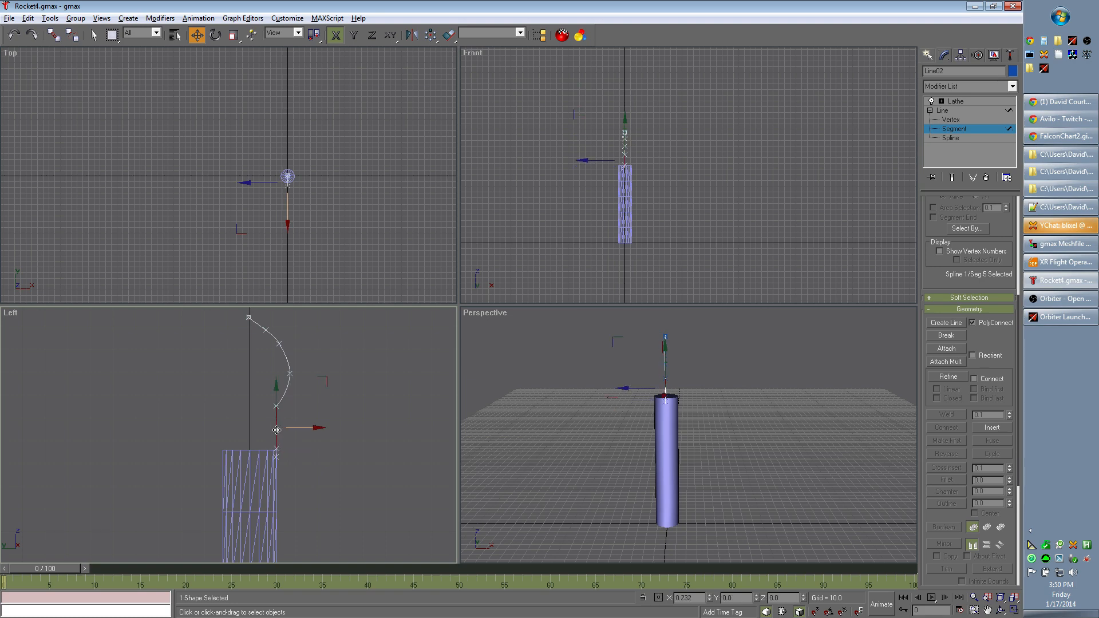
left_click_drag(277, 430, 292, 427)
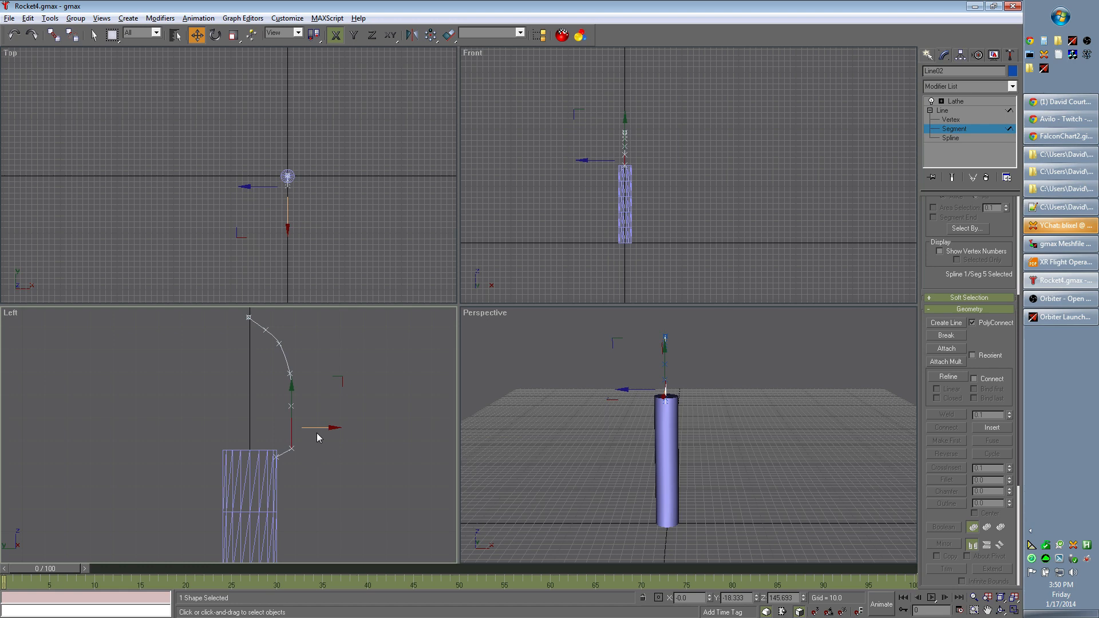
left_click(293, 391)
left_click_drag(292, 387, 292, 357)
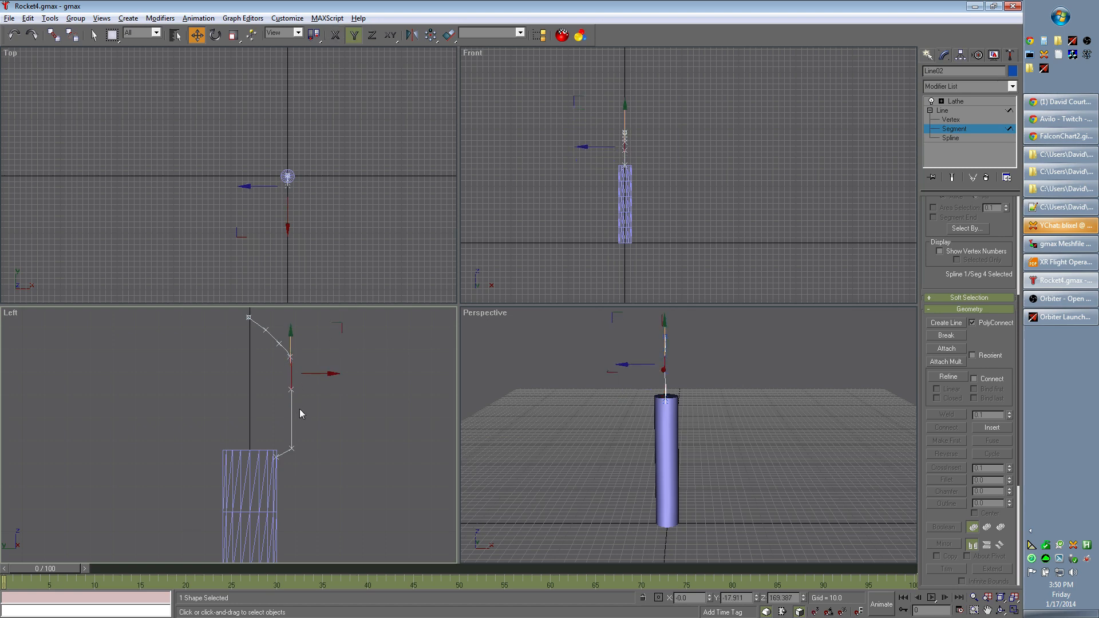
- Consult the Falcon chart in Chrome again, and return to the Lathe level in gmax to examine the reshaped nose
key("alt+Tab")
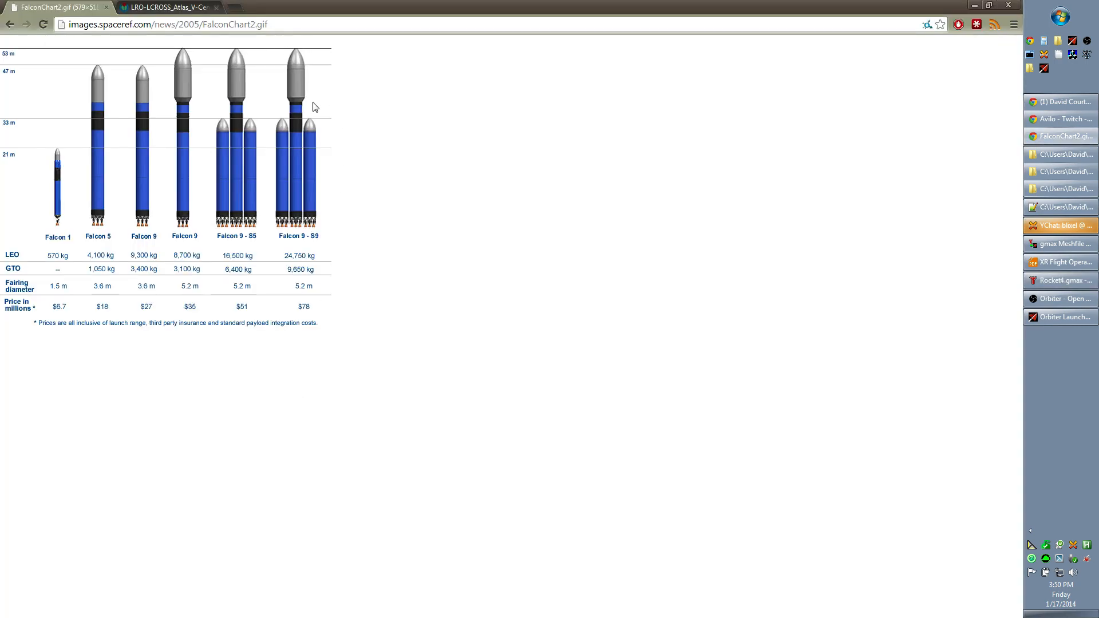
key("alt+Tab")
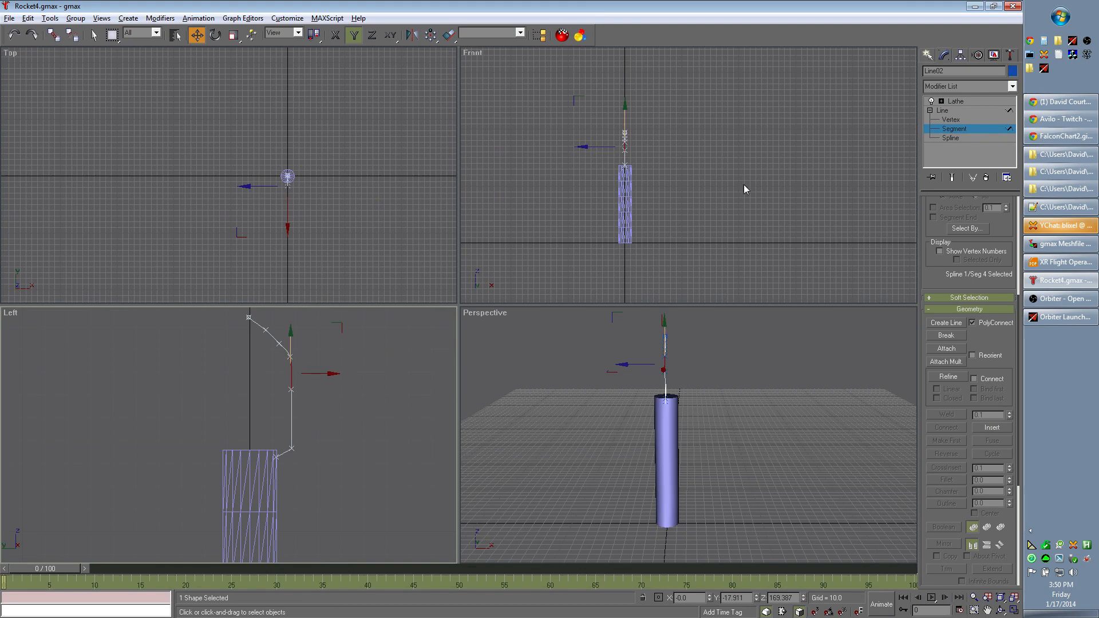
left_click(954, 102)
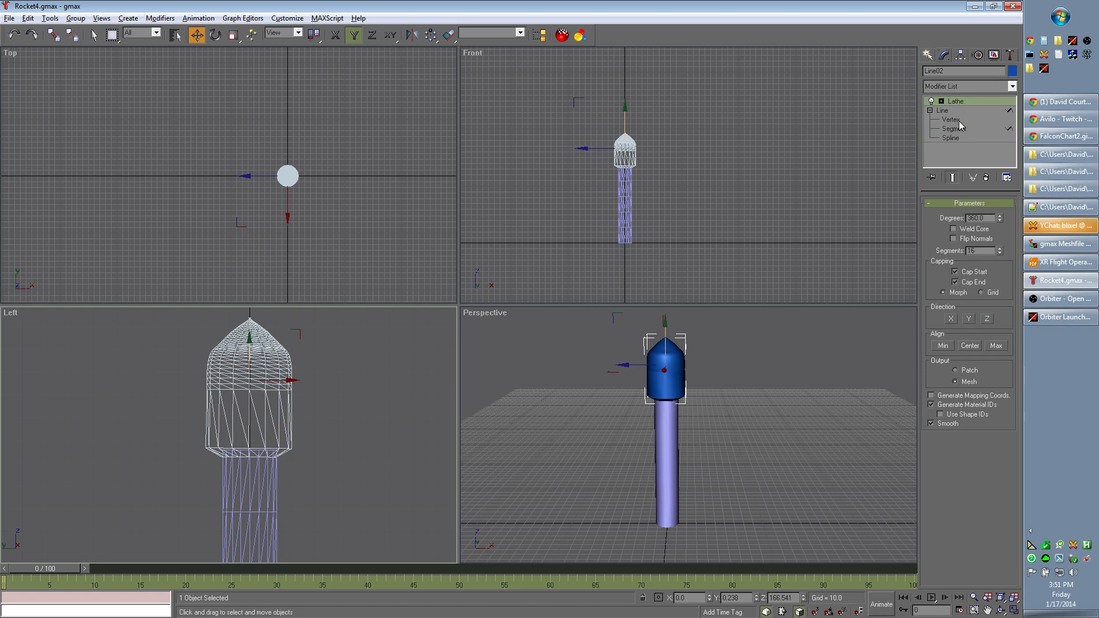
- Shift the nose profile's top vertex slightly past the central axis and nudge the five lowest vertices marginally outward
left_click(961, 122)
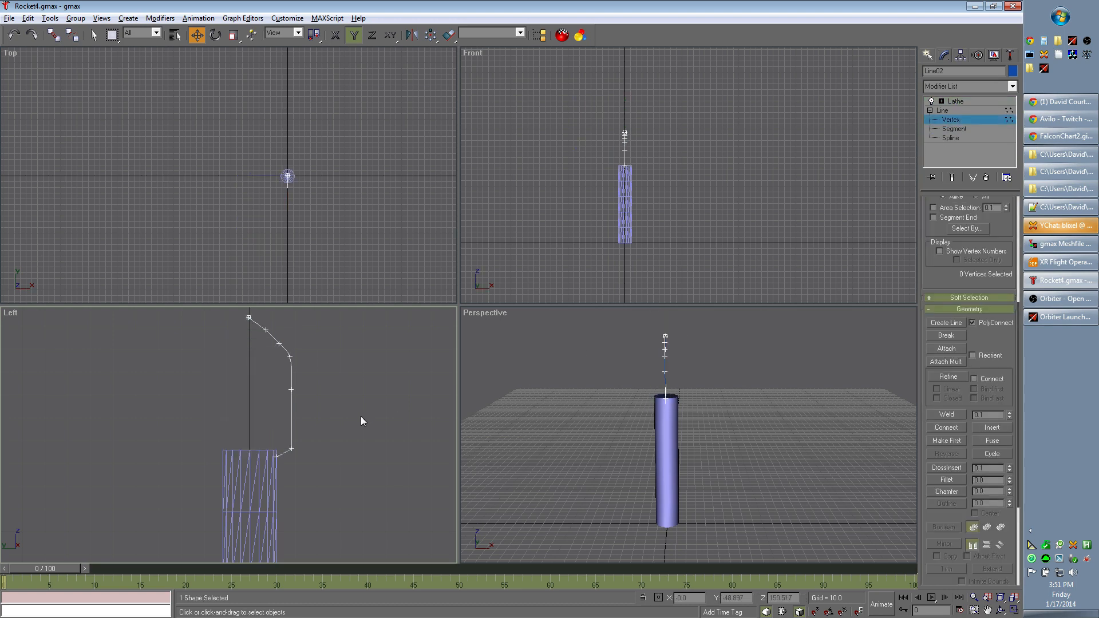
left_click_drag(249, 323, 287, 365)
left_click(293, 374)
left_click(246, 317)
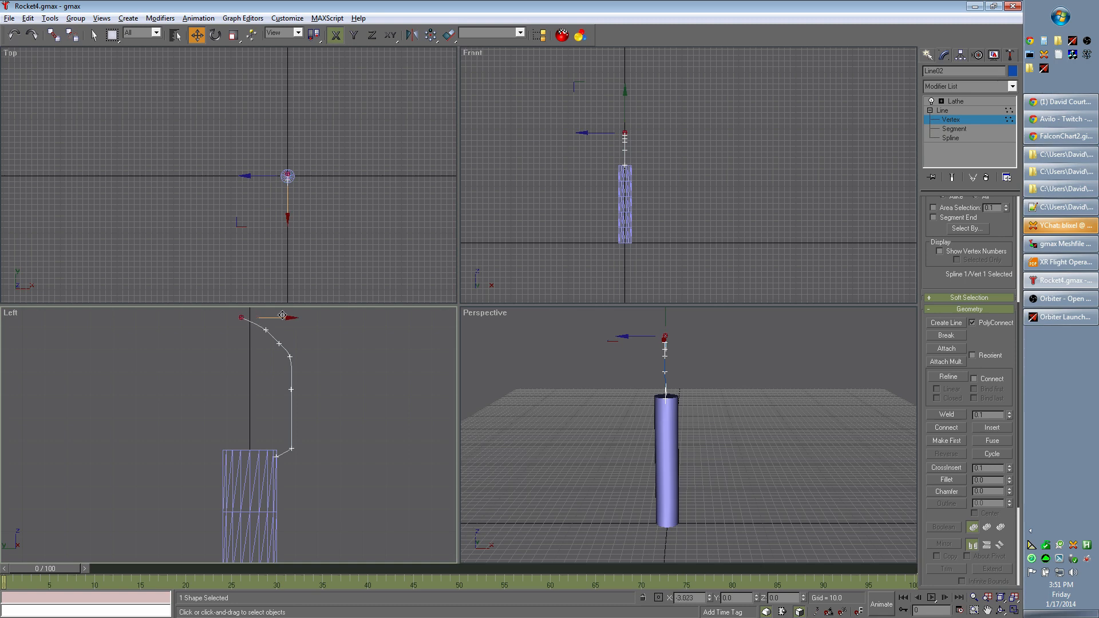
mouse_move(239, 340)
left_mouse_down()
mouse_move(345, 435)
mouse_move(254, 337)
left_mouse_up()
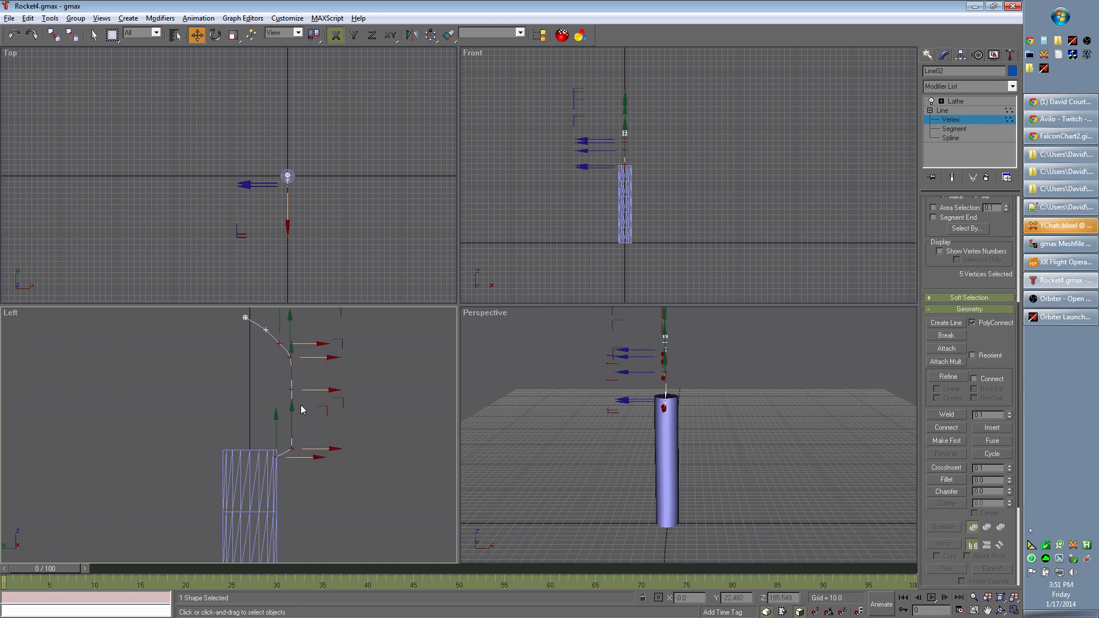
left_click_drag(292, 389, 292, 389)
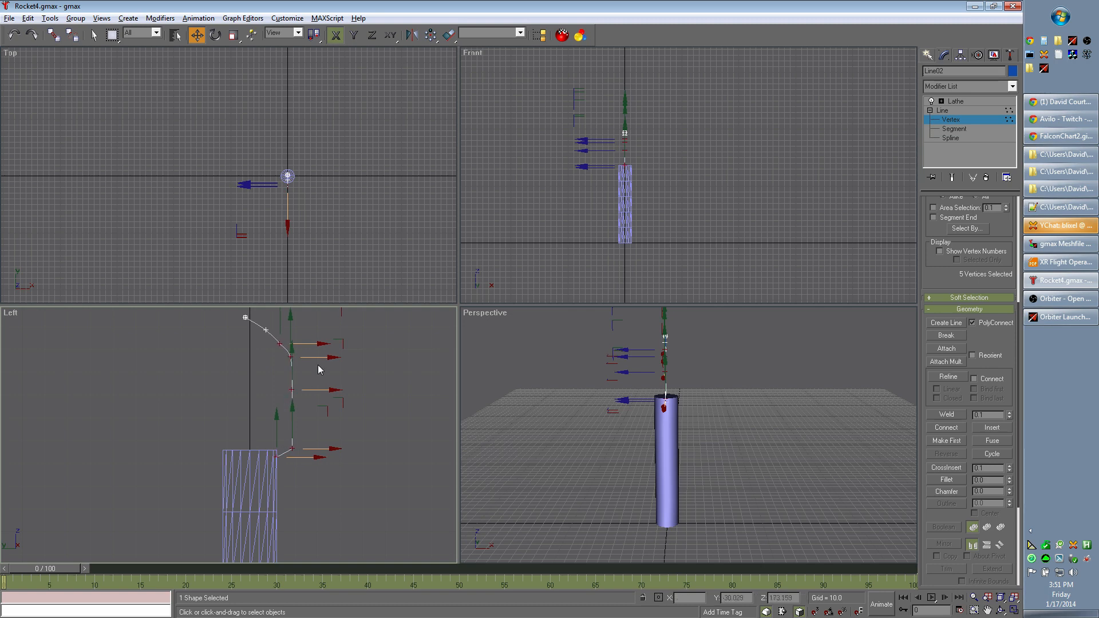
- Examine the nose profile's vertices one by one with the Select tool, and check the third vertex's type
left_click(94, 35)
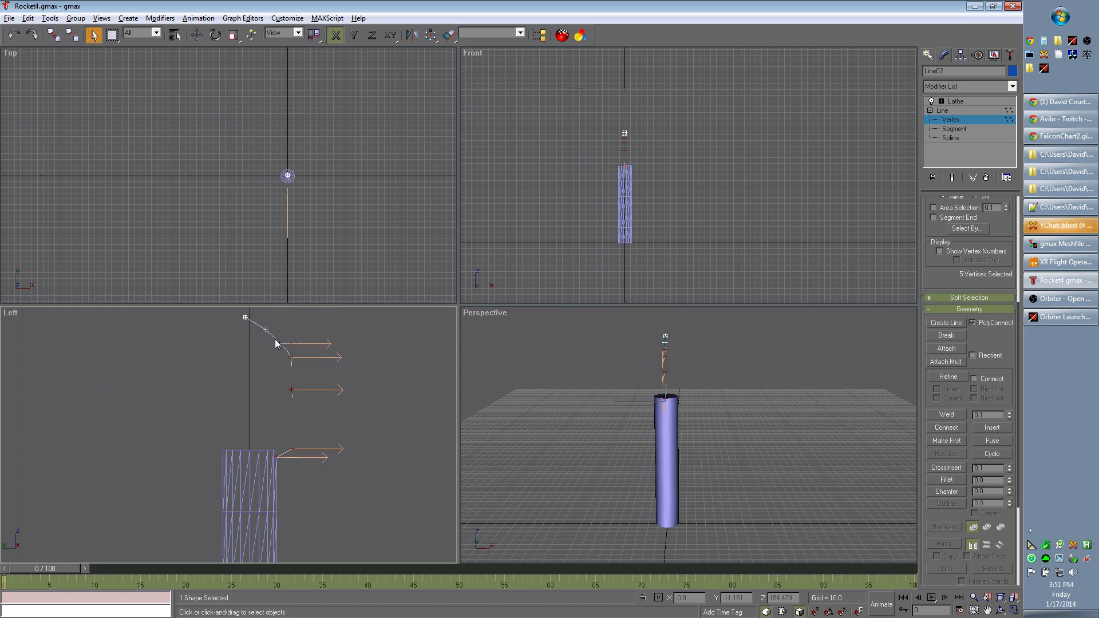
left_click(300, 356)
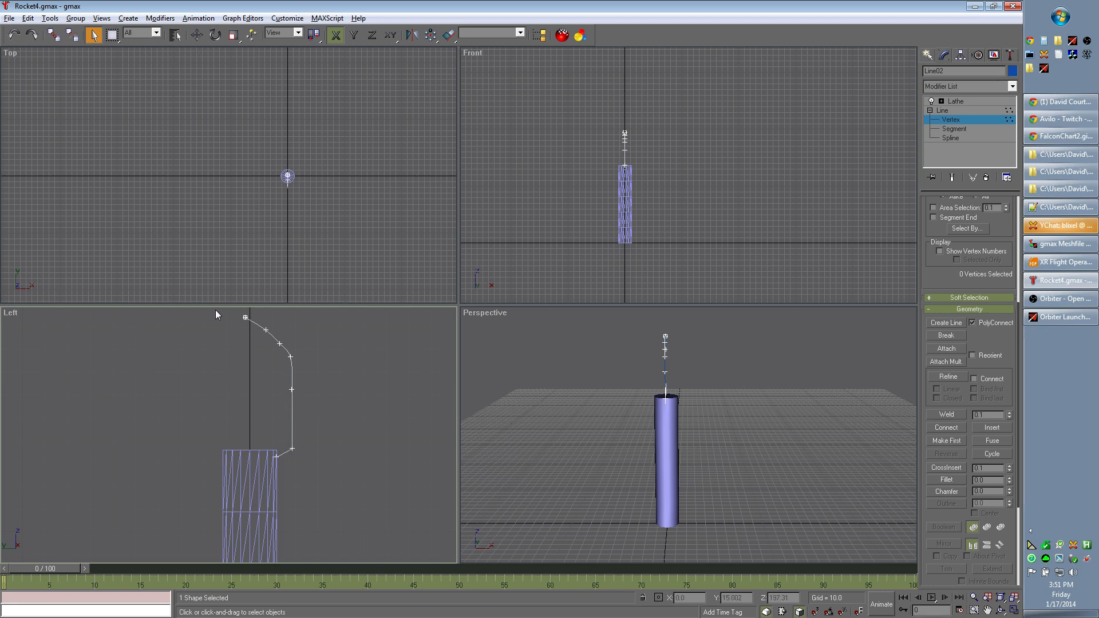
left_click_drag(215, 310, 336, 422)
left_click(383, 434)
left_click(277, 457)
left_click(321, 454)
right_click(278, 343)
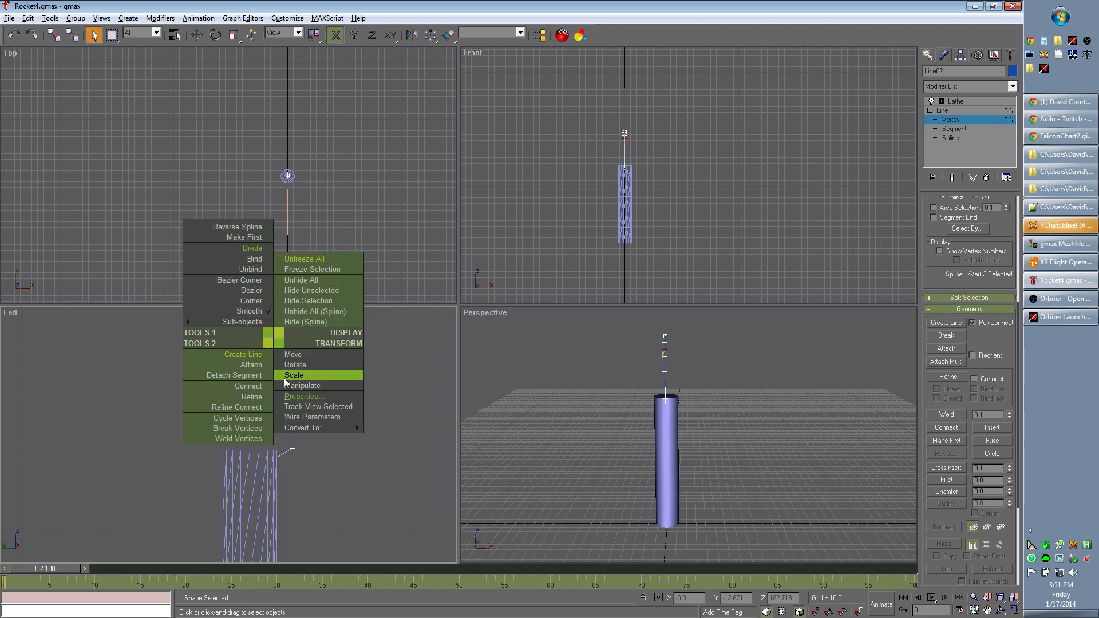
left_click(255, 273)
left_click(287, 351)
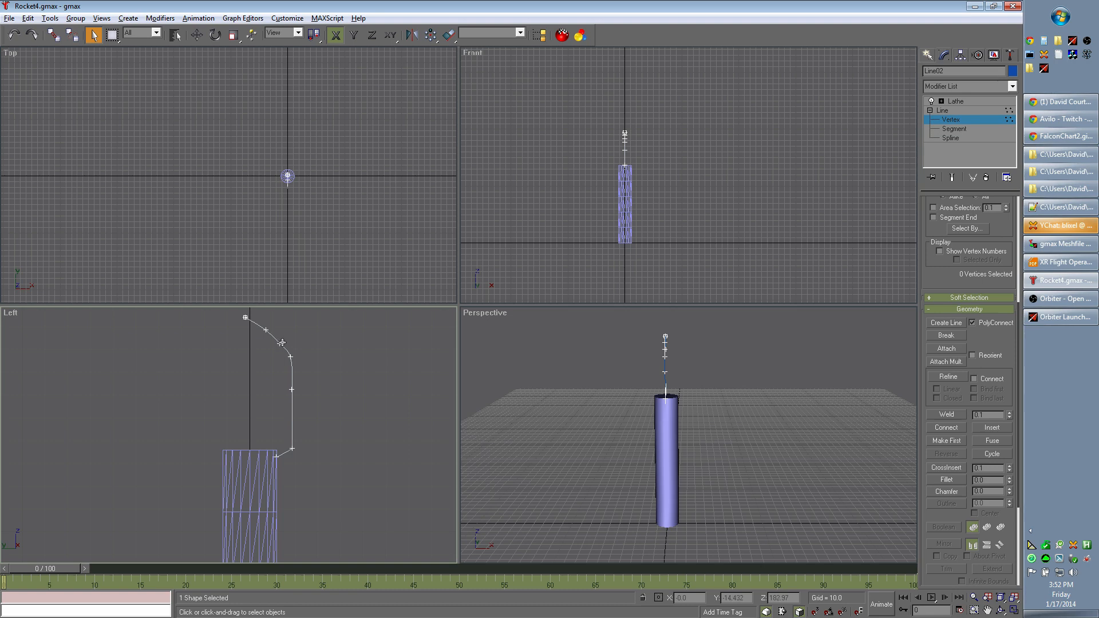
left_click(281, 343)
left_click(289, 341)
left_click(290, 357)
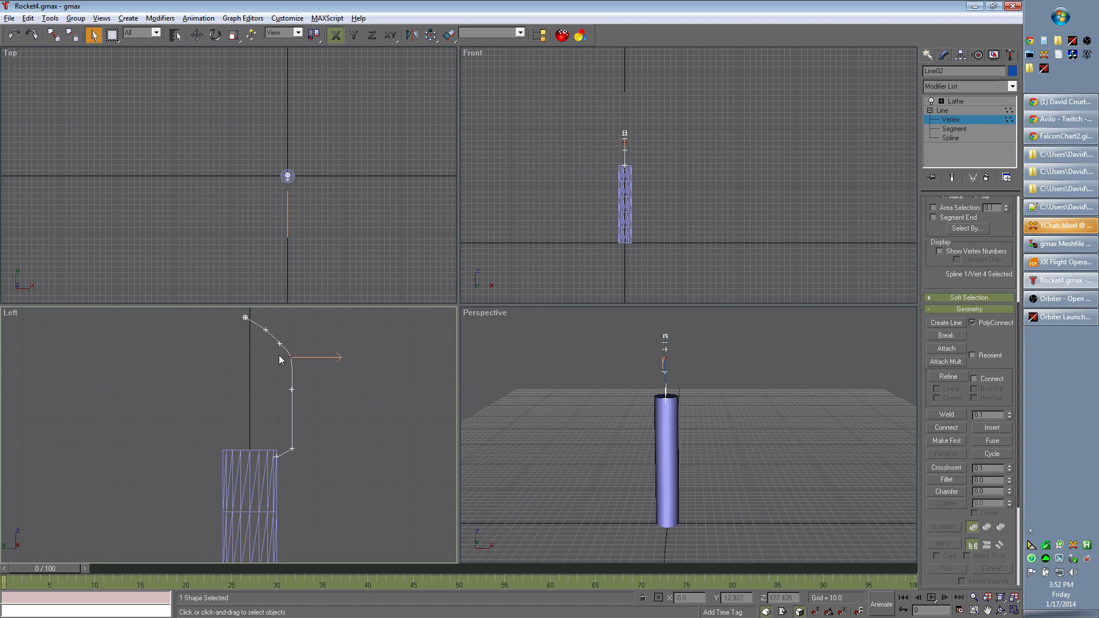
- Check the top vertex's type and the second vertex's handles near the tip of the nose profile
left_click(245, 317)
left_click(254, 325)
left_click(245, 318)
middle_click_drag(356, 388, 359, 437)
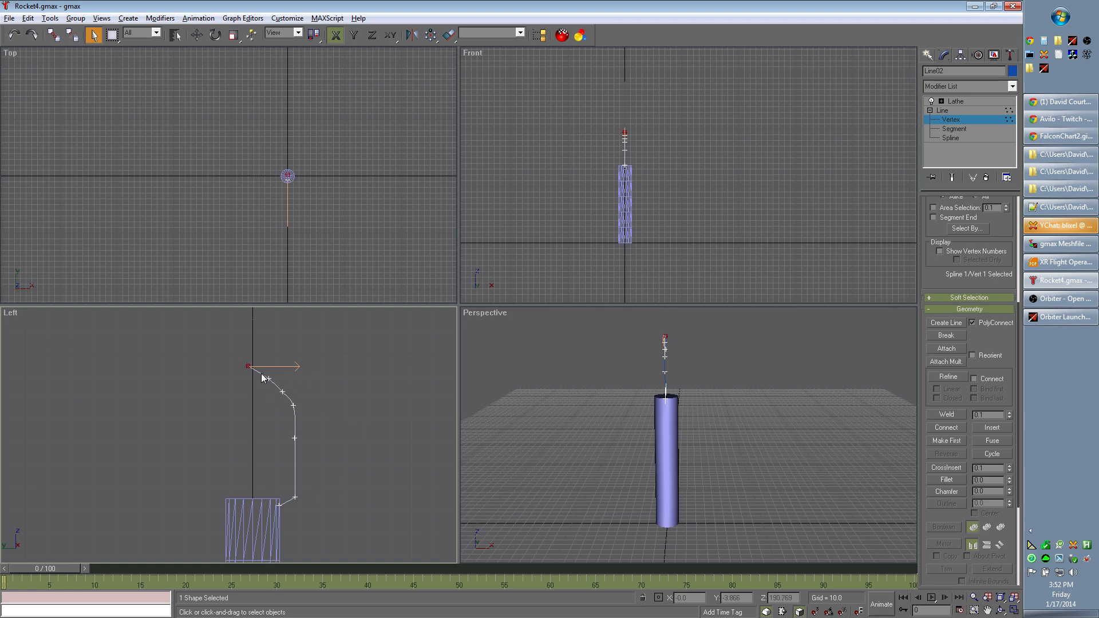
left_click_drag(244, 358, 356, 448)
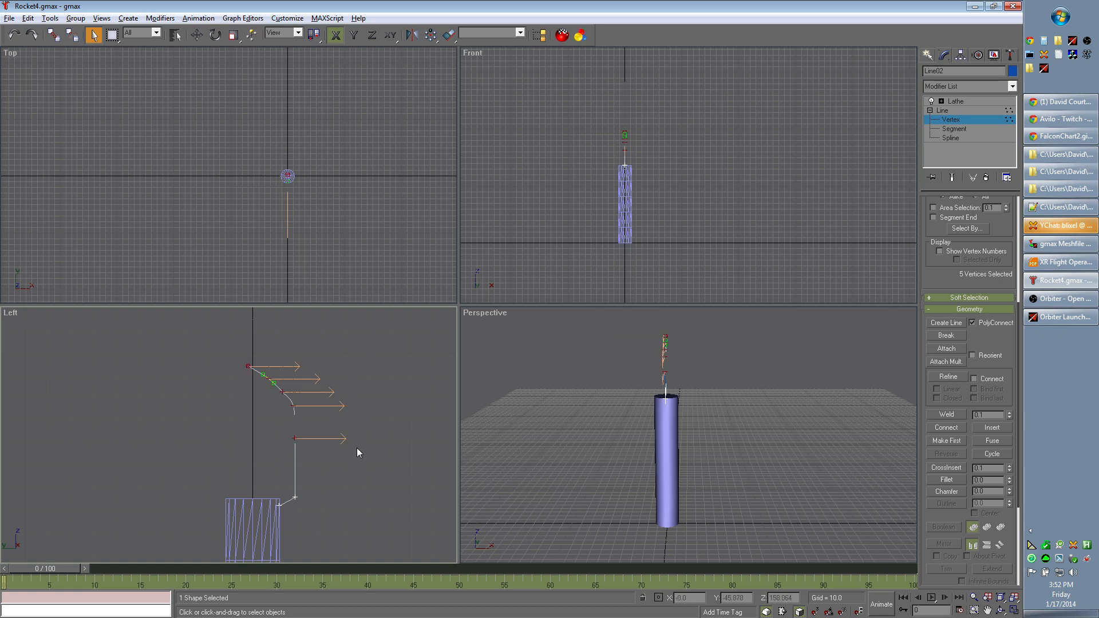
left_click(249, 367)
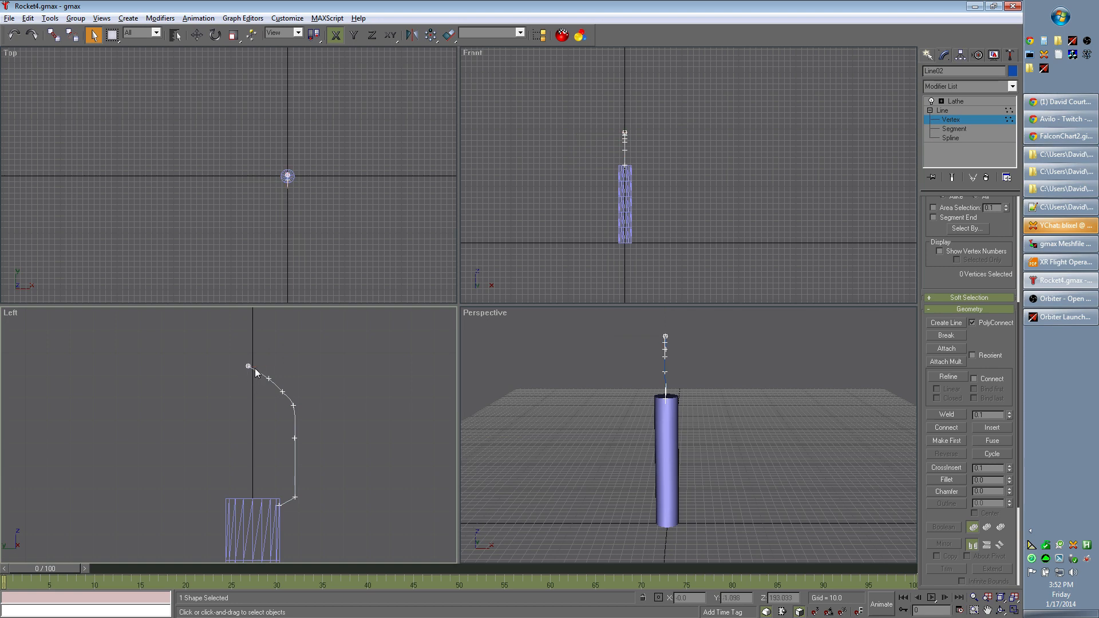
left_click(276, 371)
left_click(249, 367)
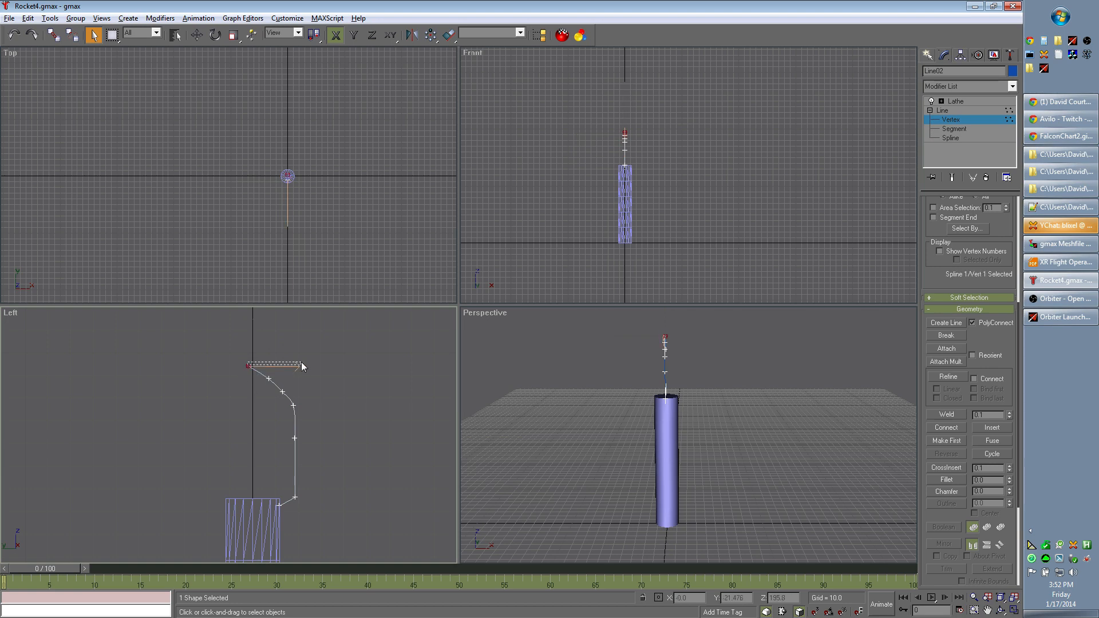
right_click(248, 367)
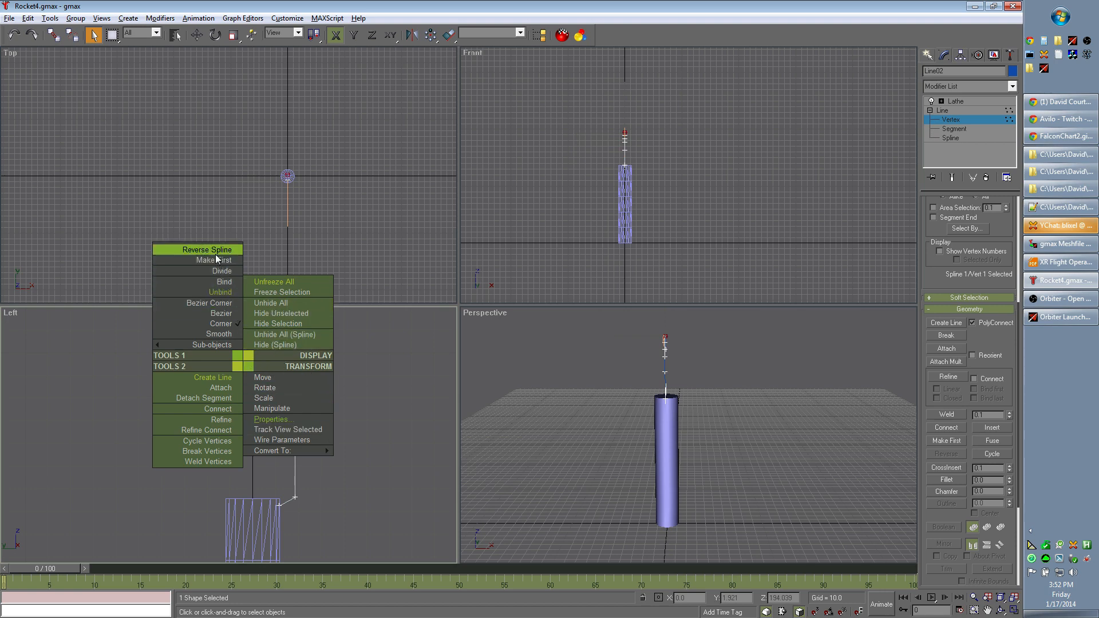
left_click(372, 413)
left_click(271, 379)
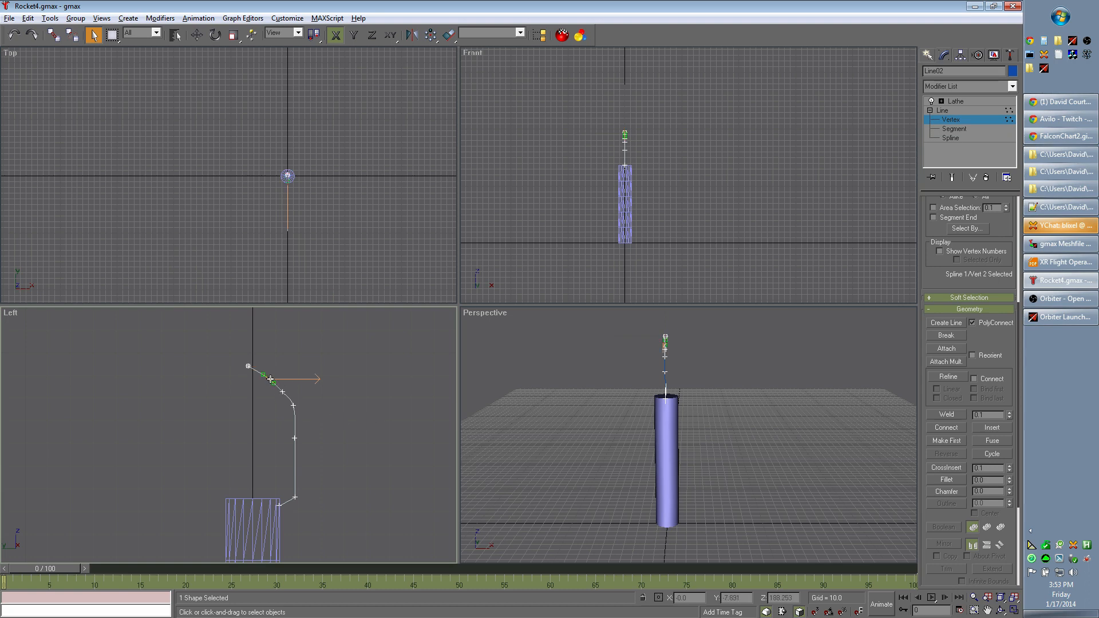
- Move the profile's top vertex back onto the central axis, at Y about -0.15
left_click(196, 35)
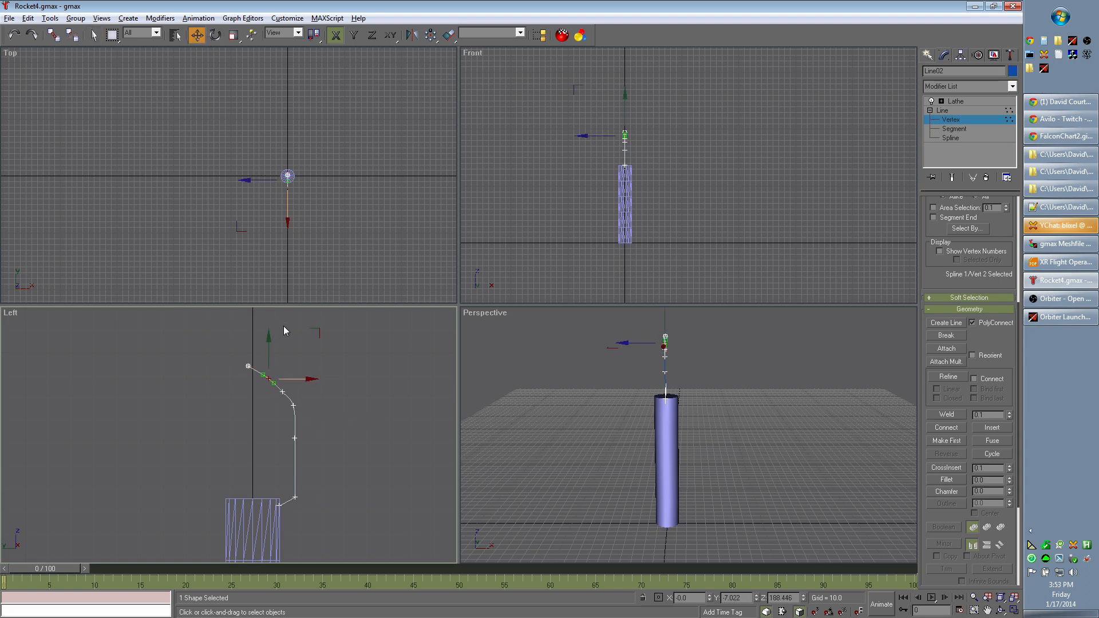
left_click(250, 365)
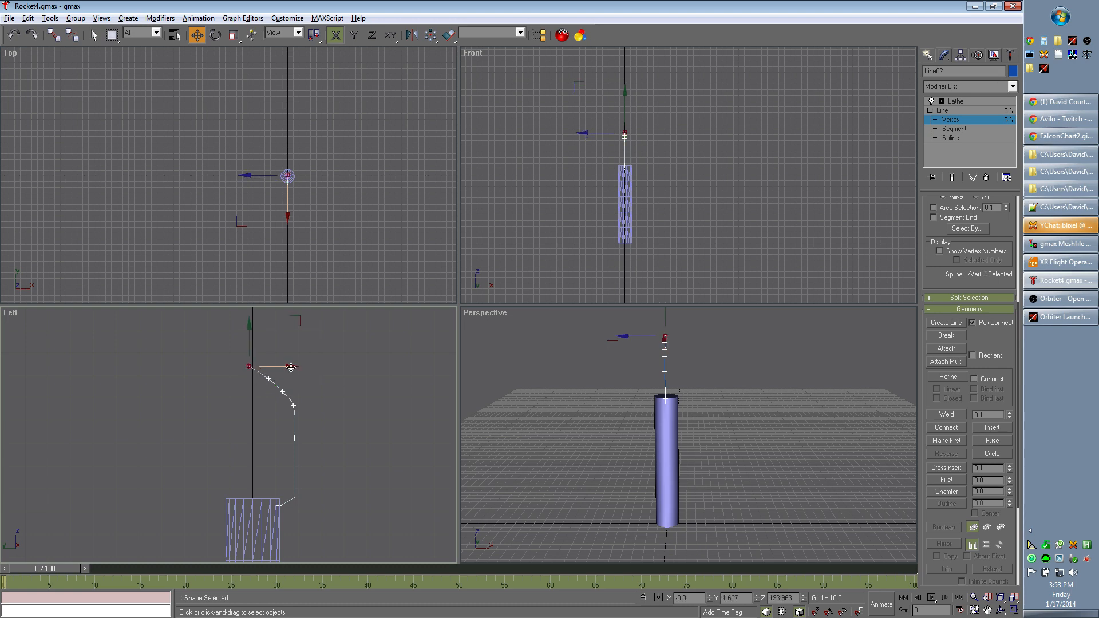
mouse_move(290, 367)
left_mouse_down()
mouse_move(303, 367)
mouse_move(294, 376)
left_mouse_up()
scroll(261, 383, "up", 2)
middle_click_drag(250, 373, 351, 407)
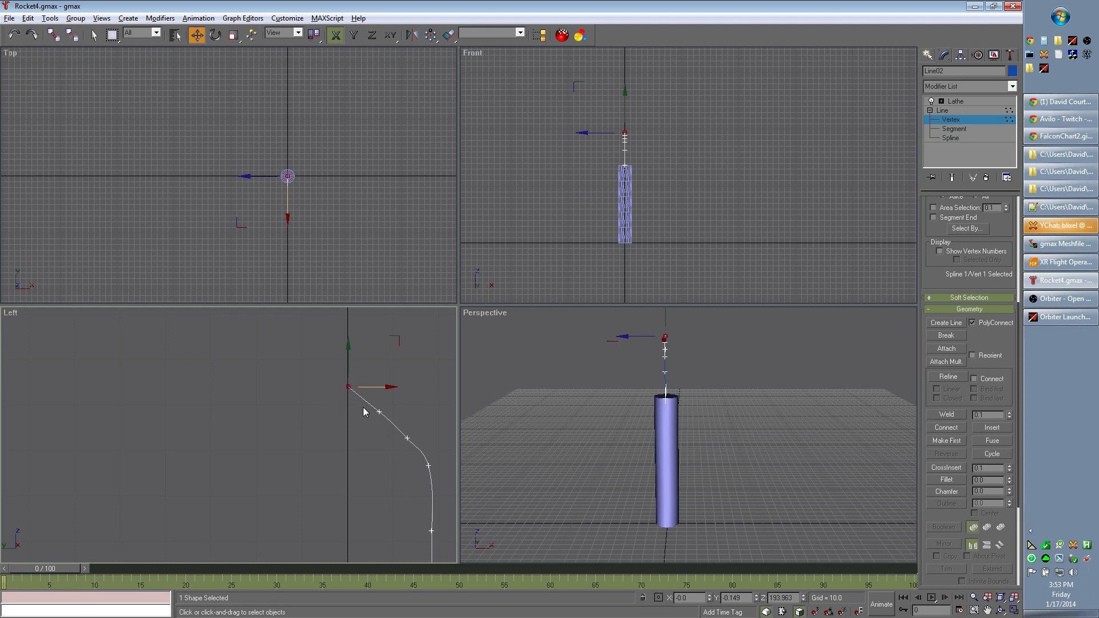
- Examine the Falcon chart and the enlarged Atlas V fairing in Chrome, and compare the lathed nose in gmax
key("alt+Tab")
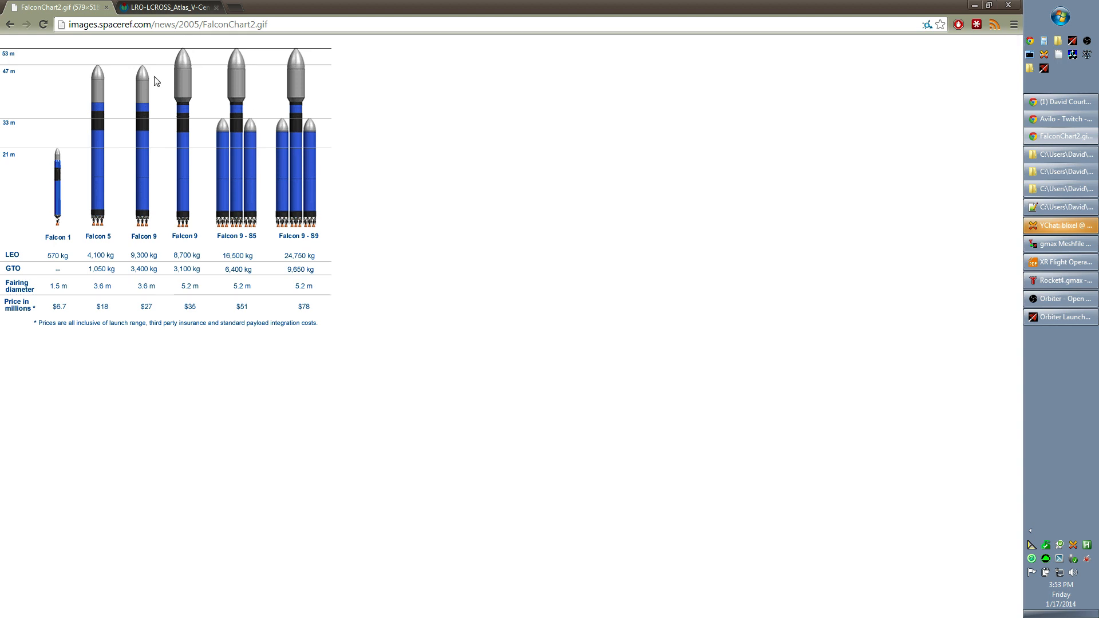
left_click(181, 7)
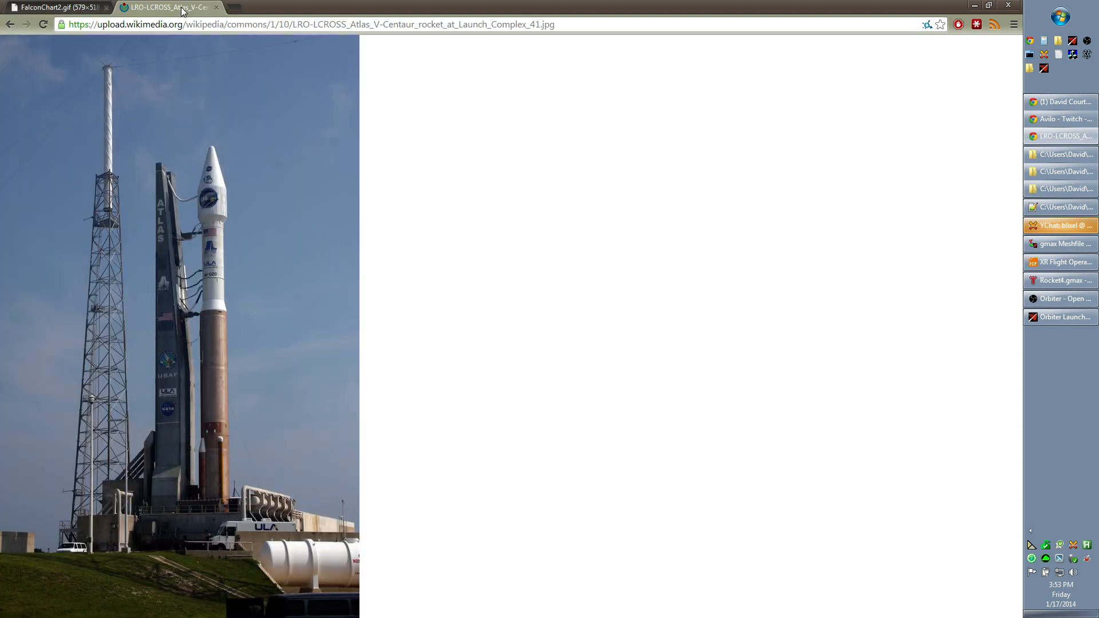
left_click(212, 148)
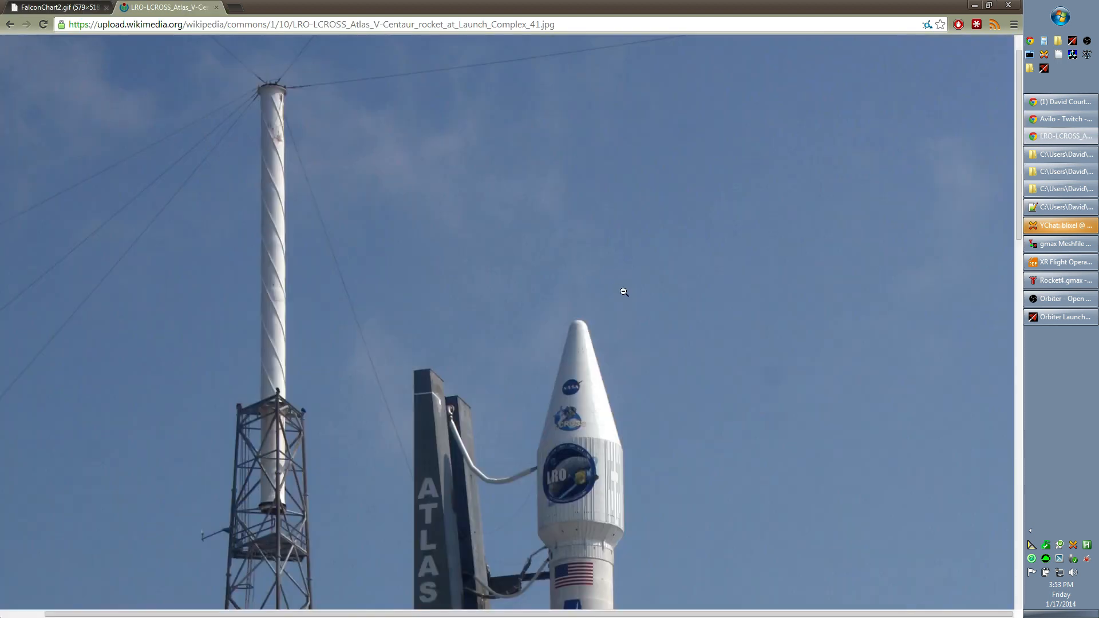
key("alt+Tab")
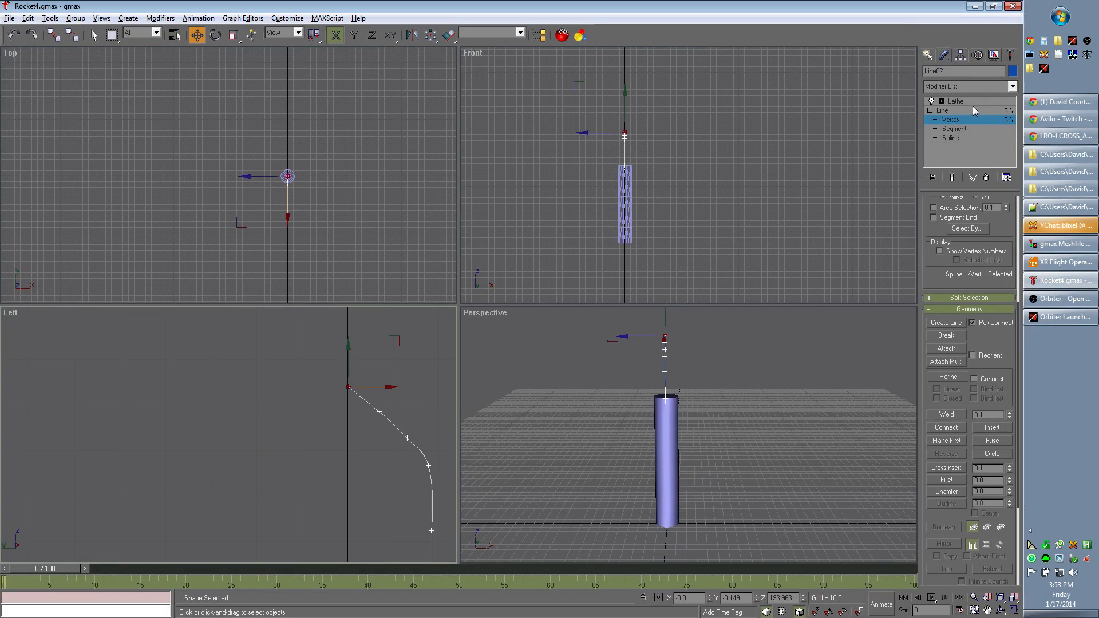
left_click(971, 102)
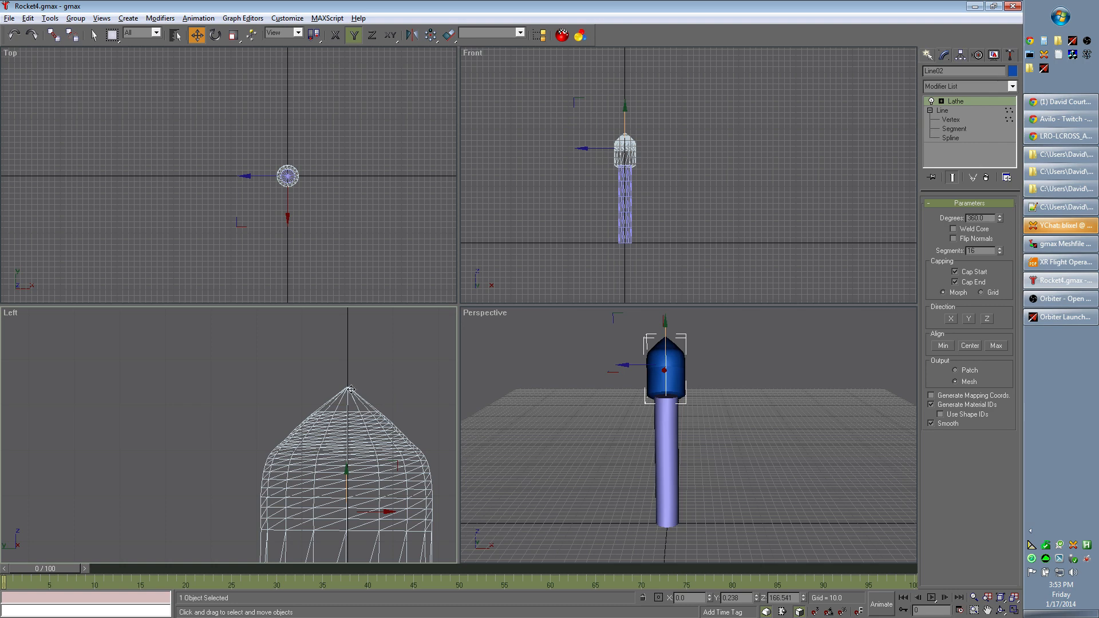
- Lower the profile's top vertex to Z about 191.66 and raise the bottom vertex to Z about 135.70, level with the body's top
left_click(957, 120)
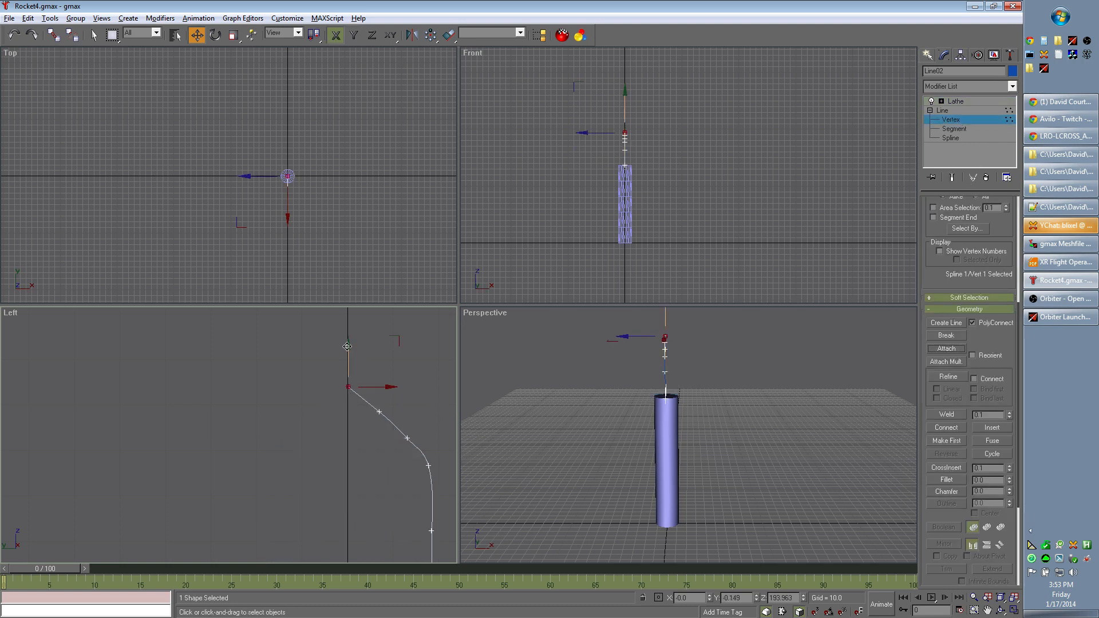
left_click_drag(348, 346, 347, 357)
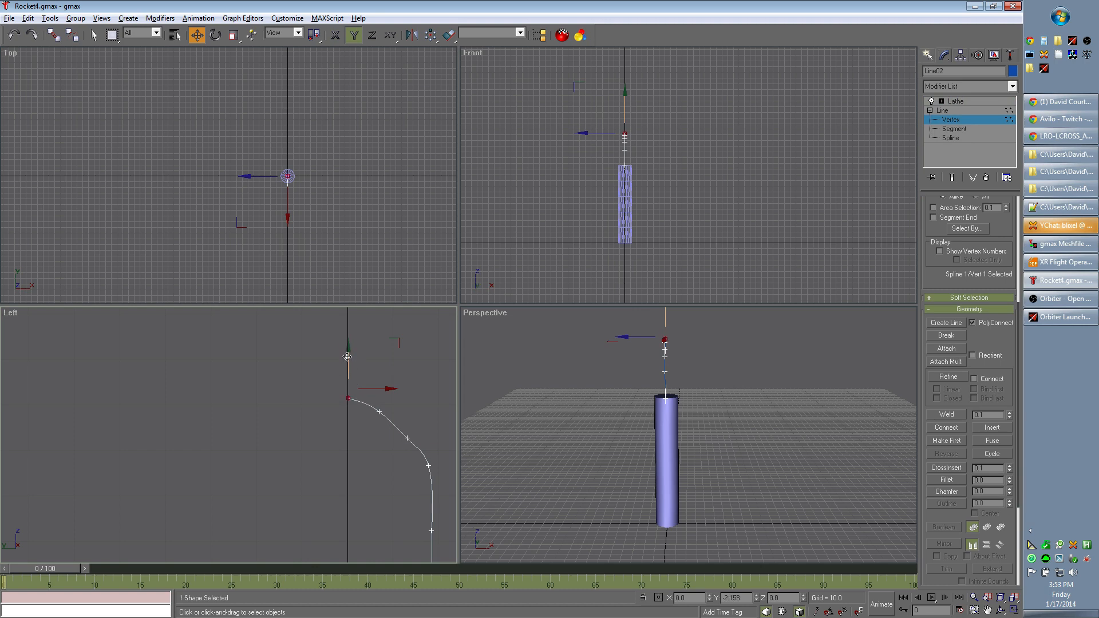
middle_click_drag(384, 520, 304, 432)
middle_click_drag(424, 434, 398, 402)
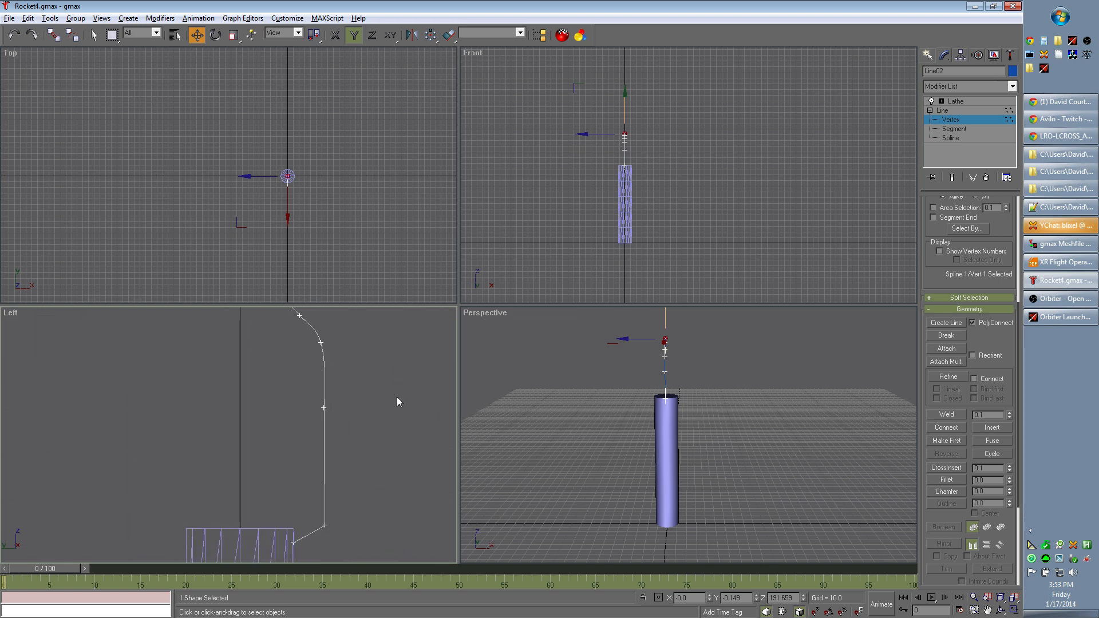
left_click(293, 541)
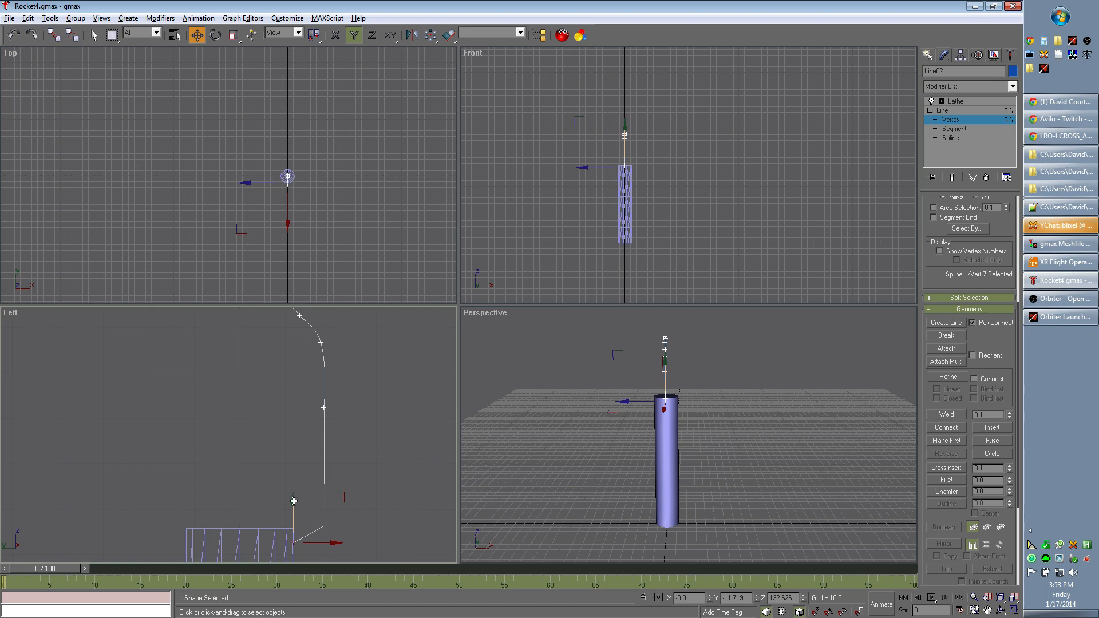
left_click_drag(293, 501, 293, 488)
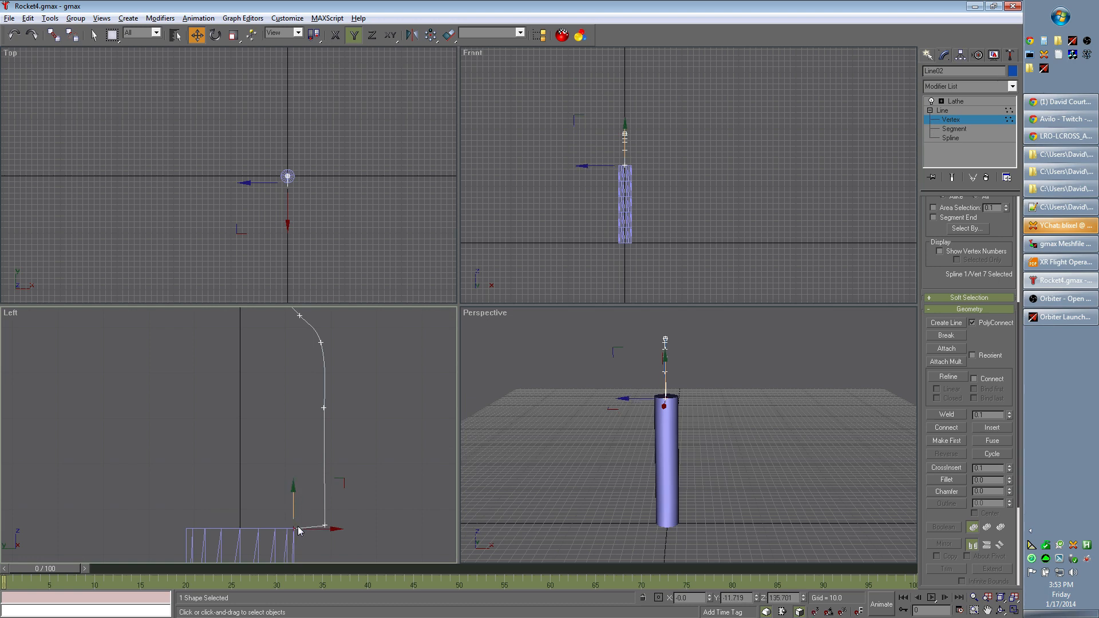
- Raise the profile's sixth vertex to lengthen the taper above the body, and nudge the fifth vertex into line with it
left_click(328, 522)
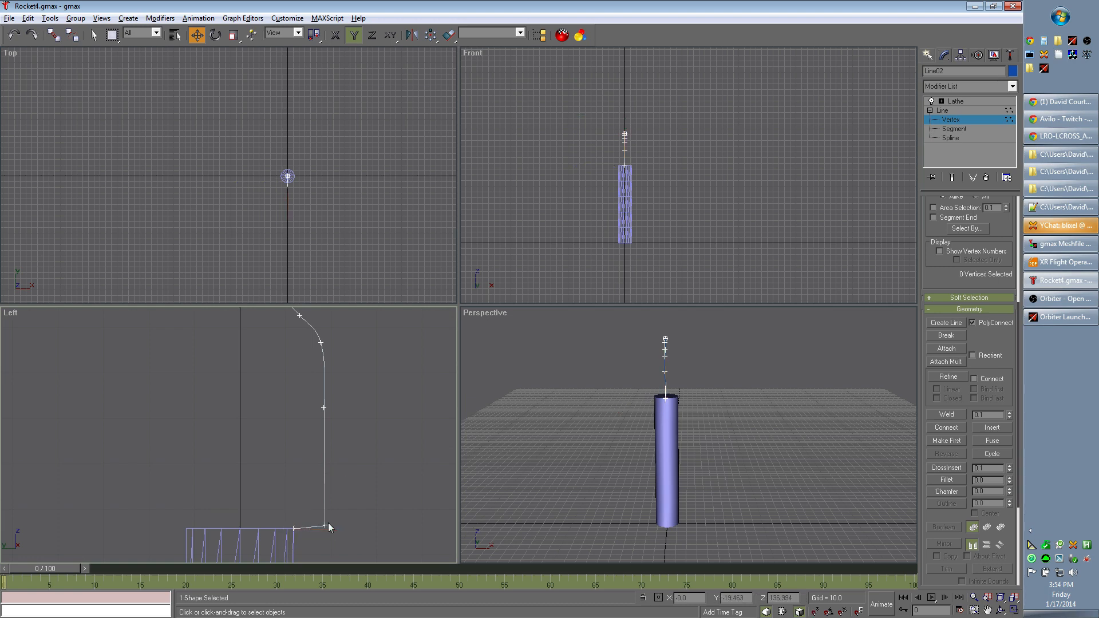
mouse_move(326, 522)
left_mouse_down()
mouse_move(327, 485)
mouse_move(324, 503)
left_mouse_up()
left_click_drag(323, 463, 321, 446)
left_click(345, 414)
left_click(324, 408)
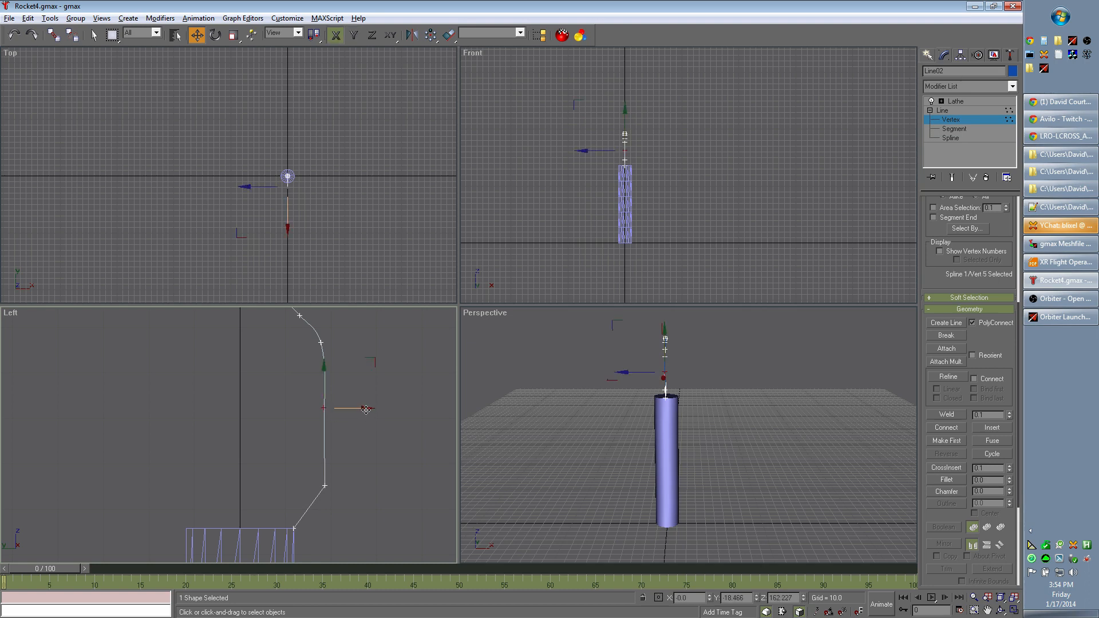
left_click_drag(366, 409, 366, 410)
left_click(375, 454)
mouse_move(385, 423)
middle_mouse_down()
mouse_move(429, 417)
mouse_move(389, 439)
middle_mouse_up()
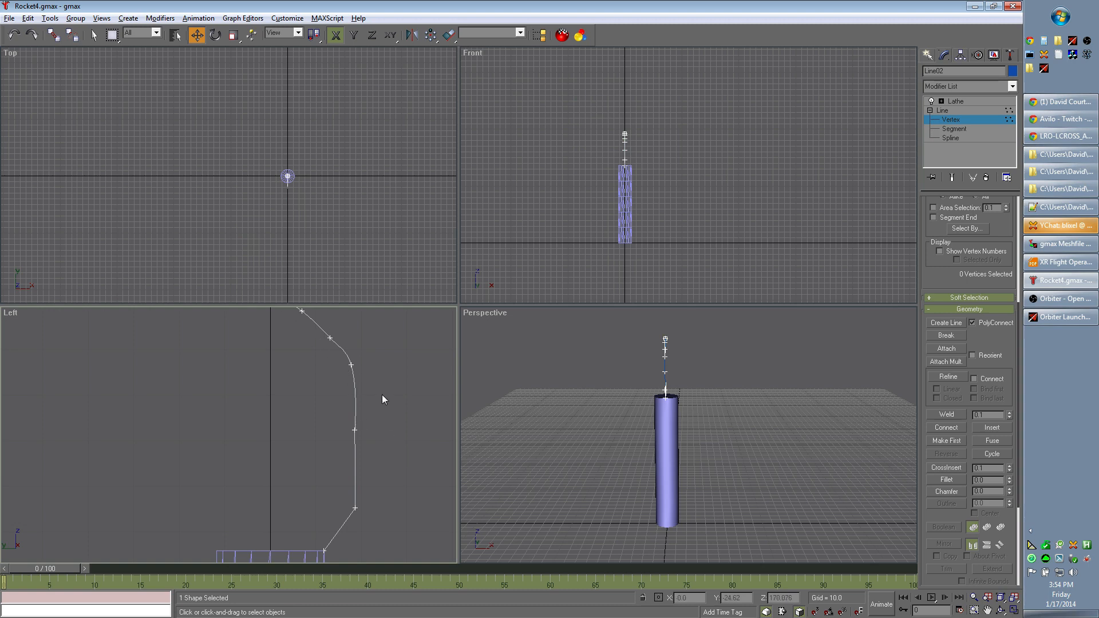
middle_click_drag(394, 378, 396, 400)
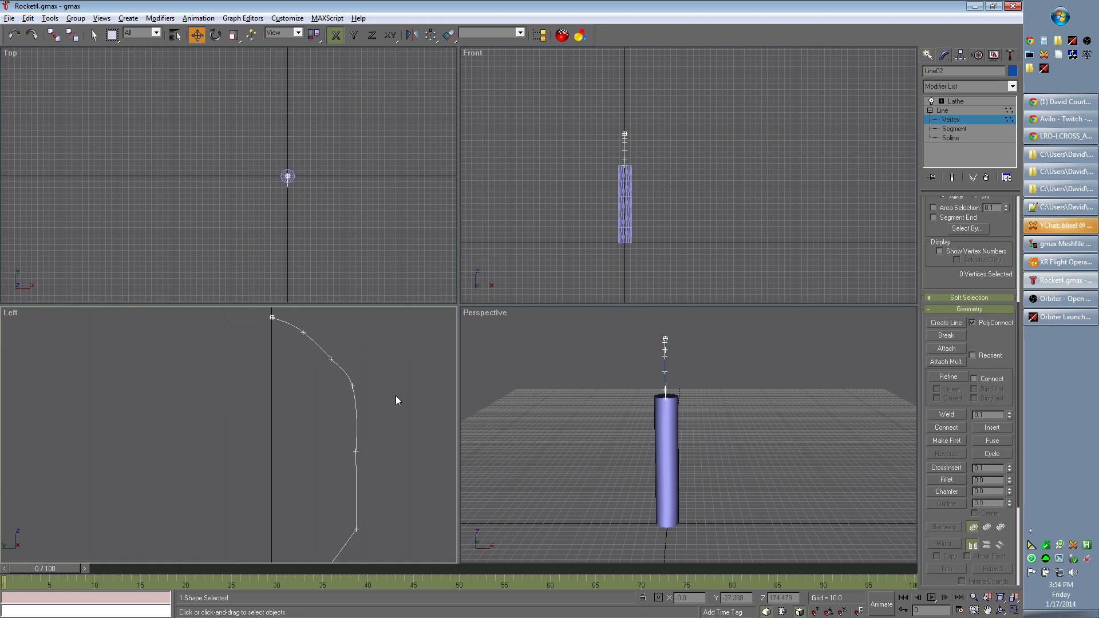
- Compare the Atlas V and Falcon noses in Chrome, and move the profile's third vertex inward to Y about -12.28 in gmax
key("alt+Tab")
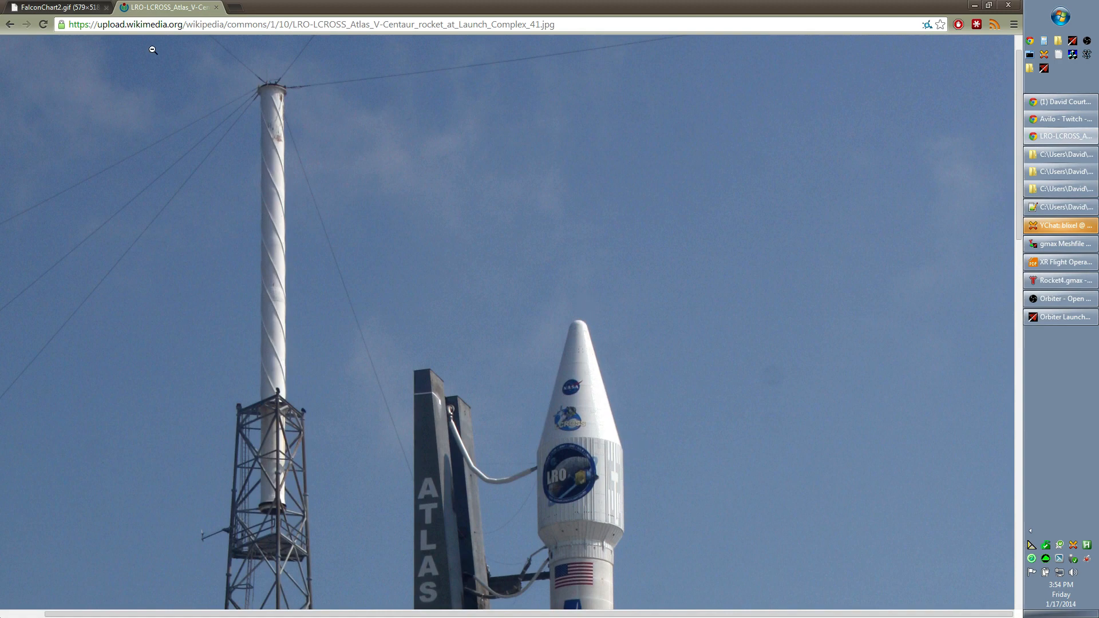
left_click(80, 8)
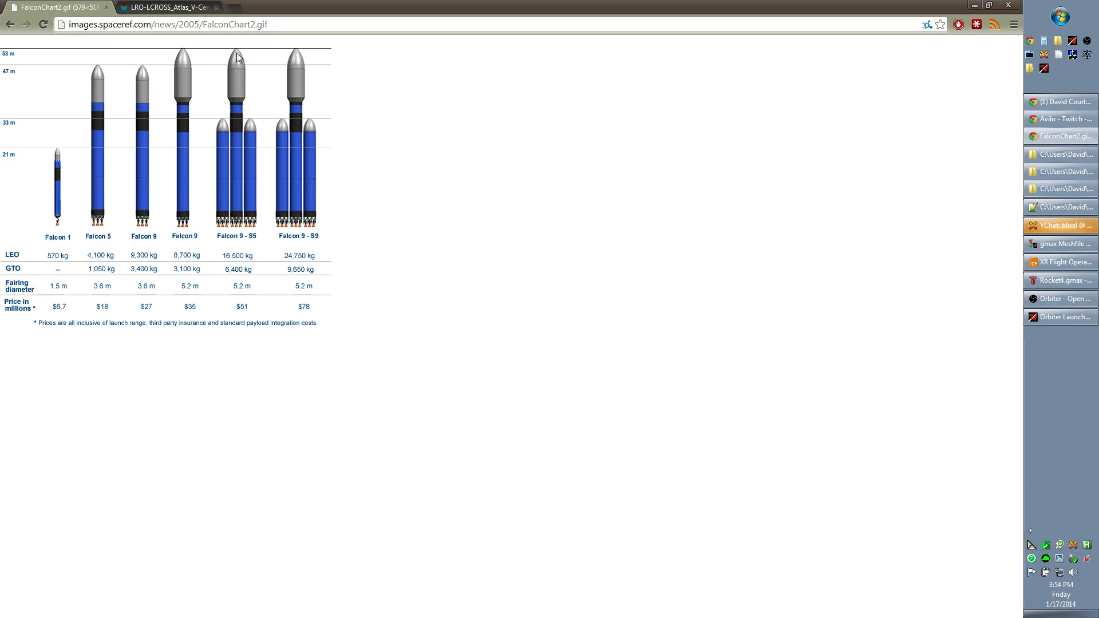
key("alt+Tab")
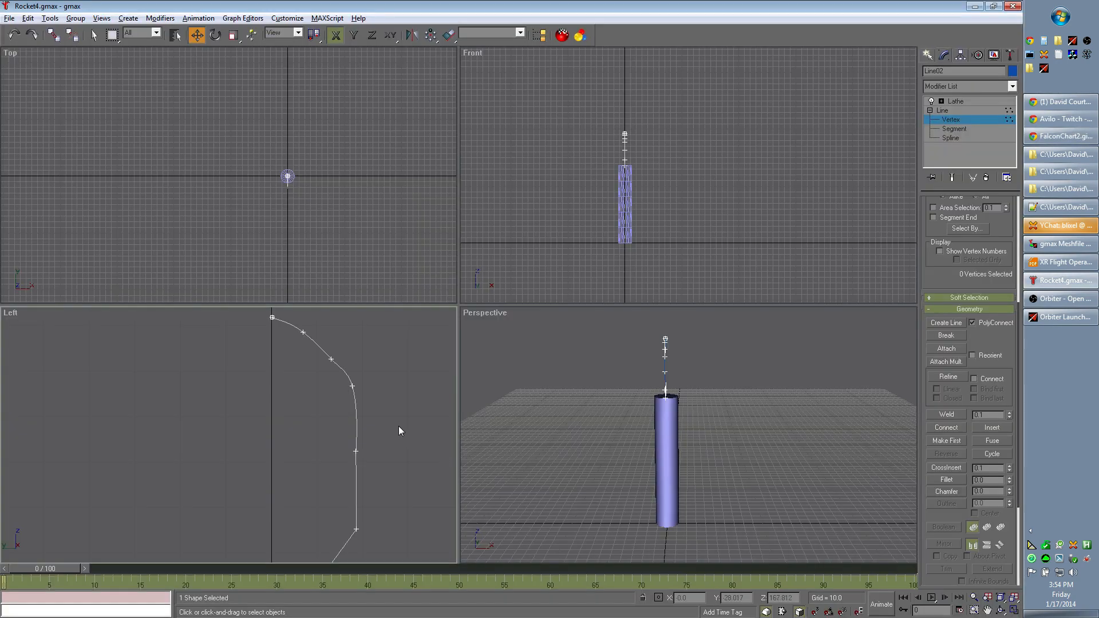
left_click(332, 362)
left_click_drag(332, 360, 327, 360)
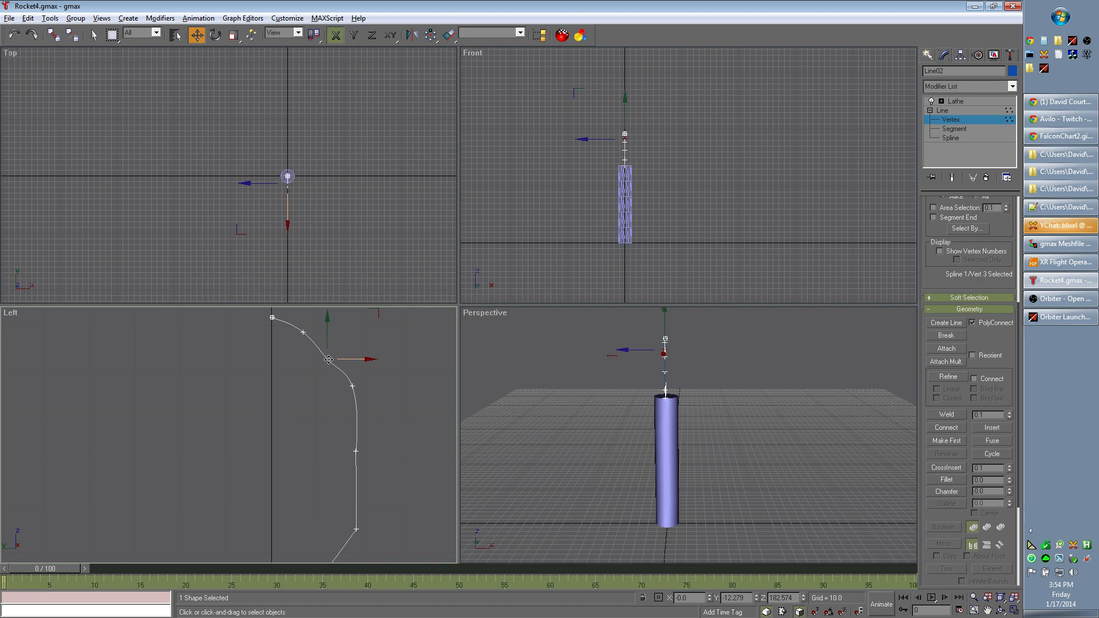
- Try deleting the profile segment between the third and fourth vertices, and undo that deletion
right_click(328, 360)
left_click(337, 368)
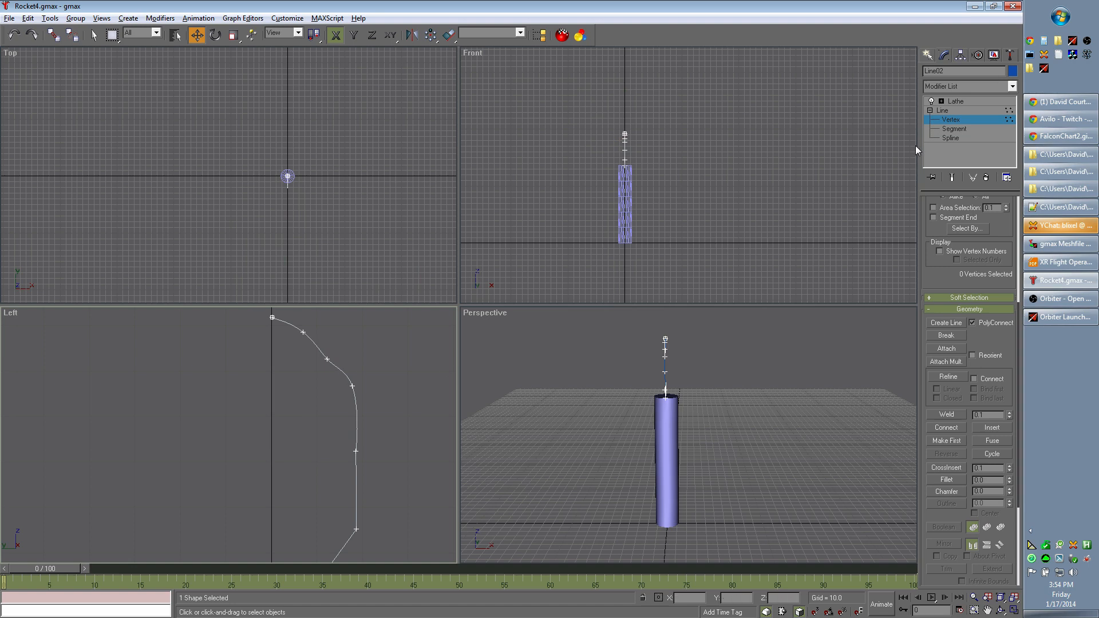
left_click(954, 128)
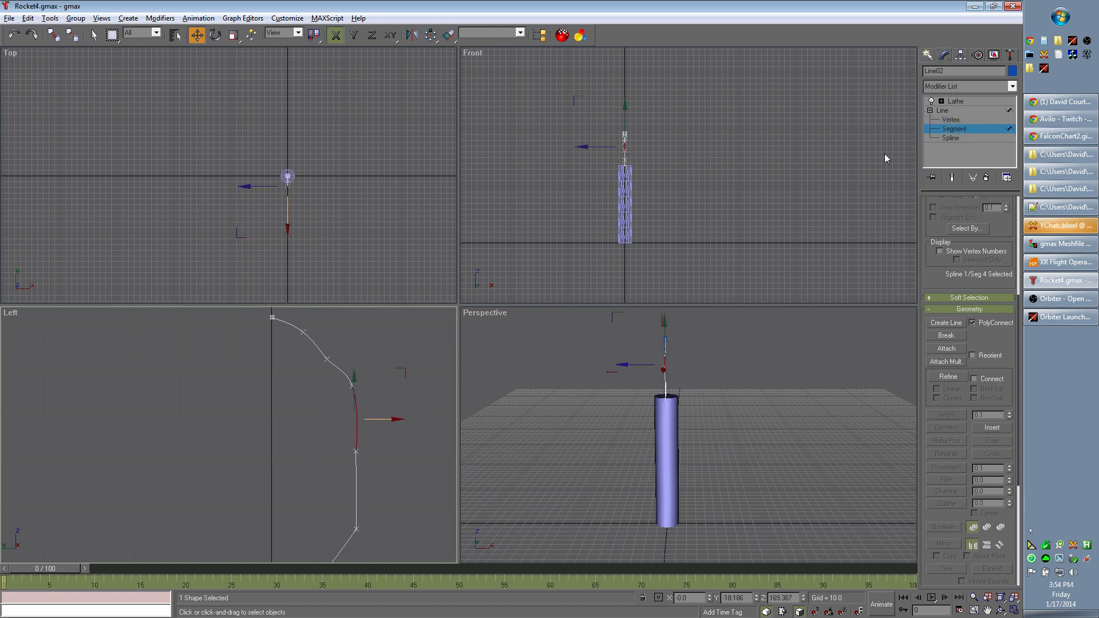
left_click(338, 368)
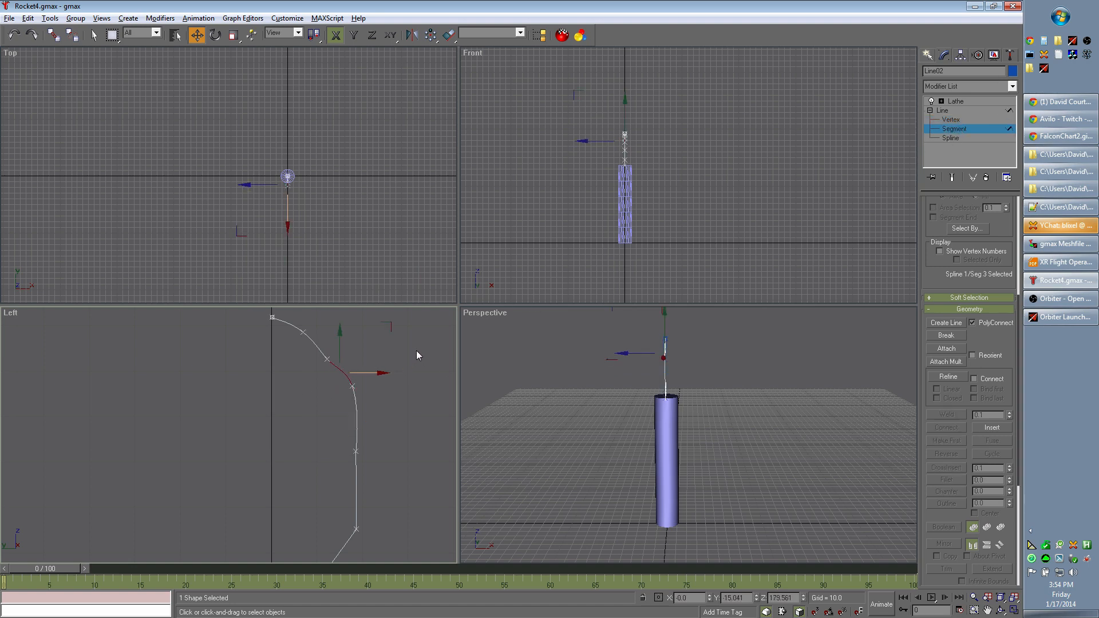
key("Delete")
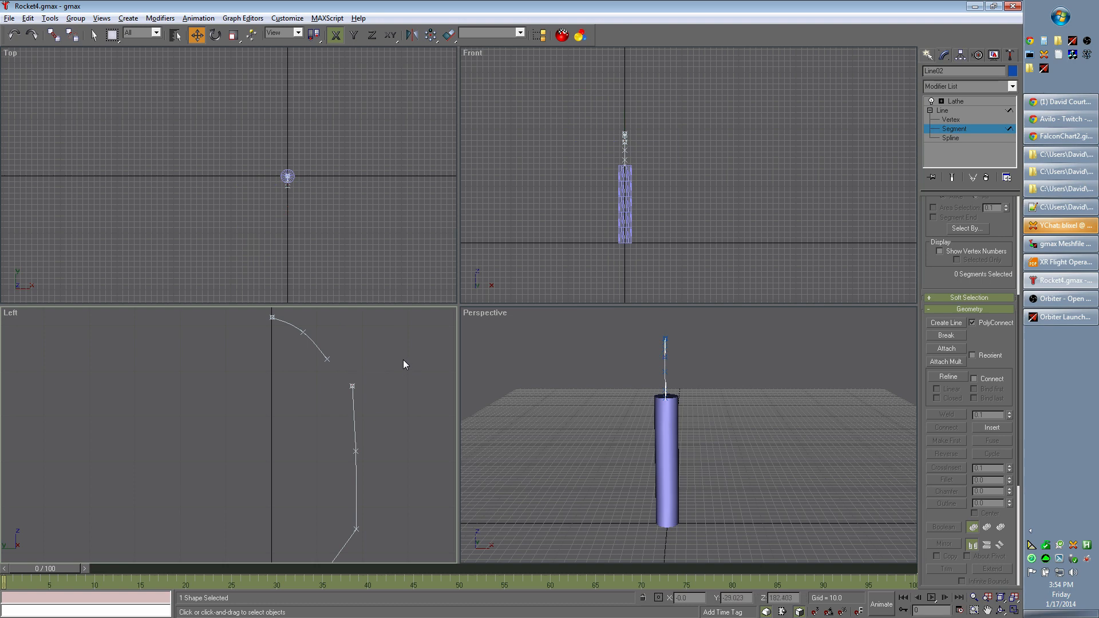
key("ctrl+z")
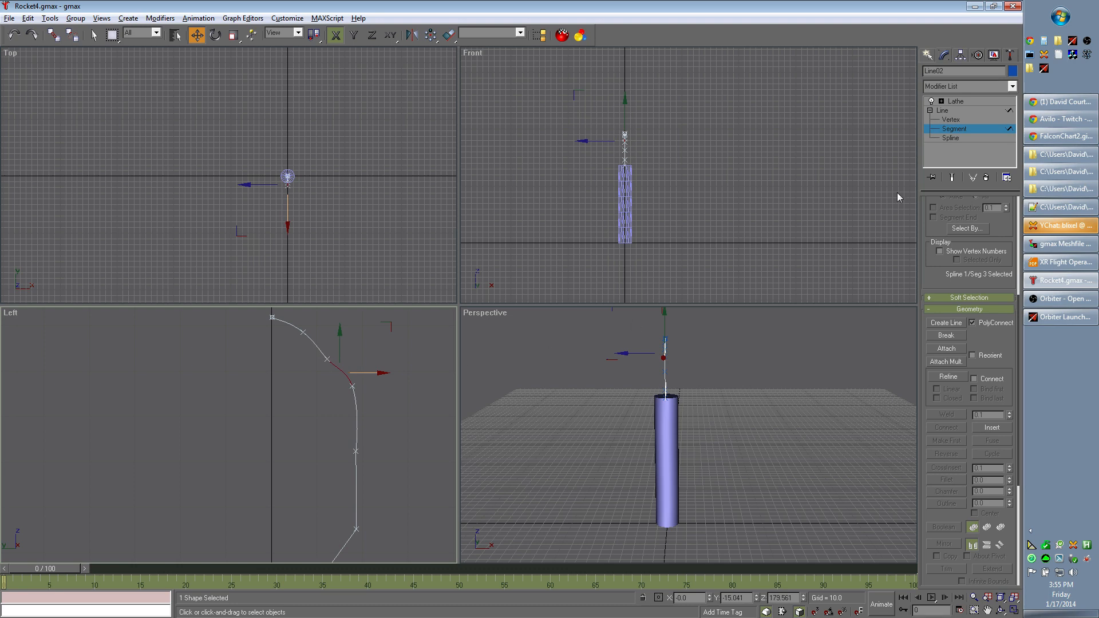
- Delete the profile's third vertex to even out the dented curve of the nose
left_click(950, 120)
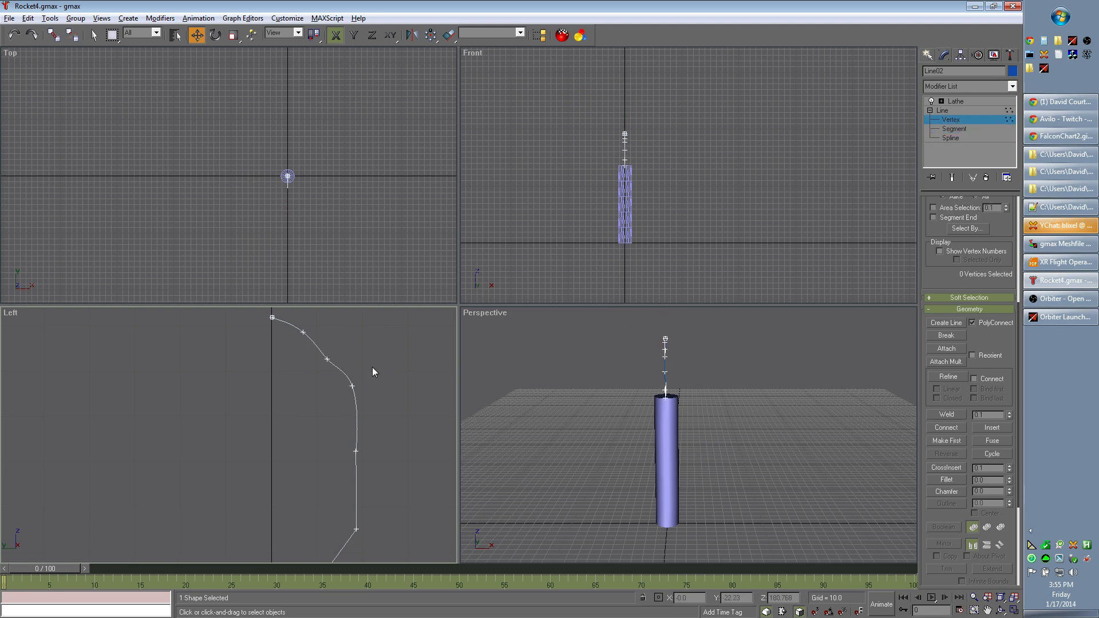
left_click(325, 360)
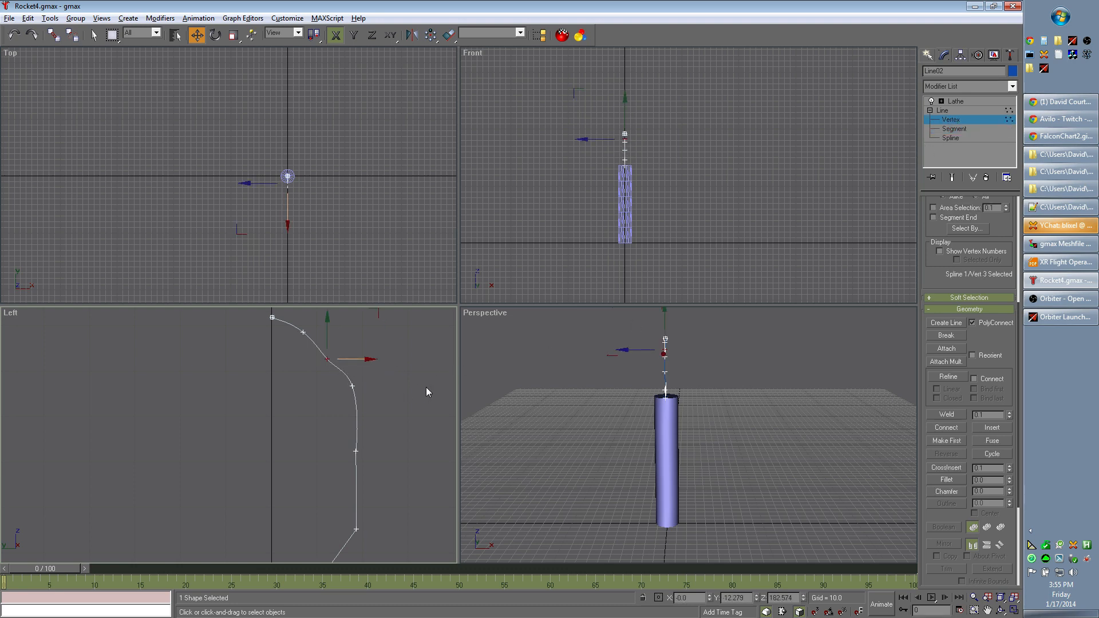
key("Delete")
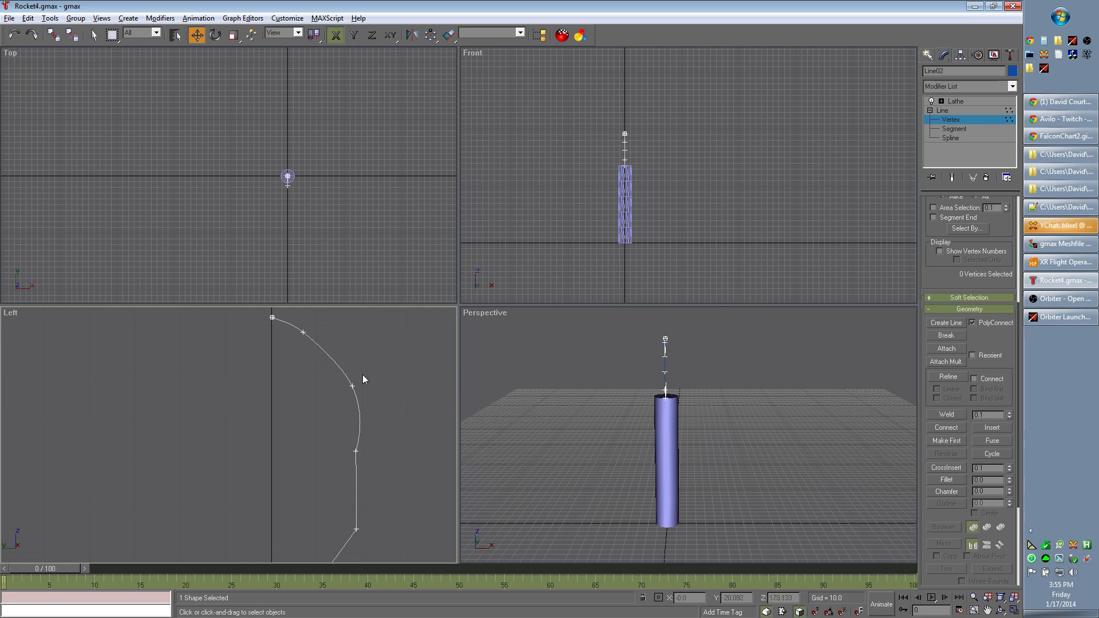
- Make the profile's second vertex a corner point nearer the axis, and delete that vertex
left_click(303, 334)
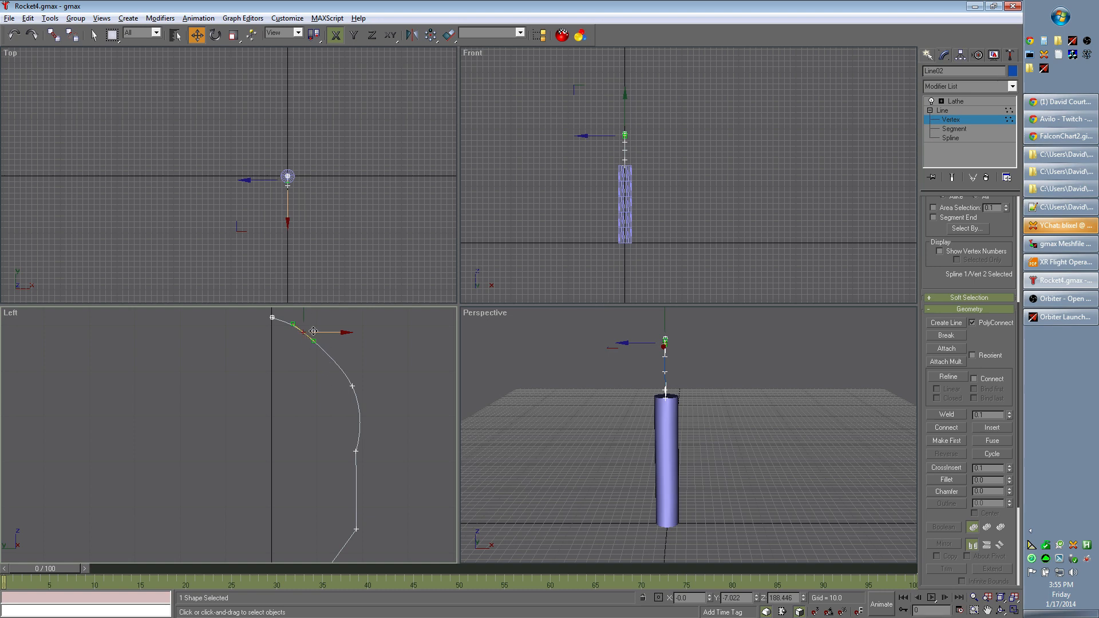
left_click_drag(304, 333, 307, 357)
right_click(307, 335)
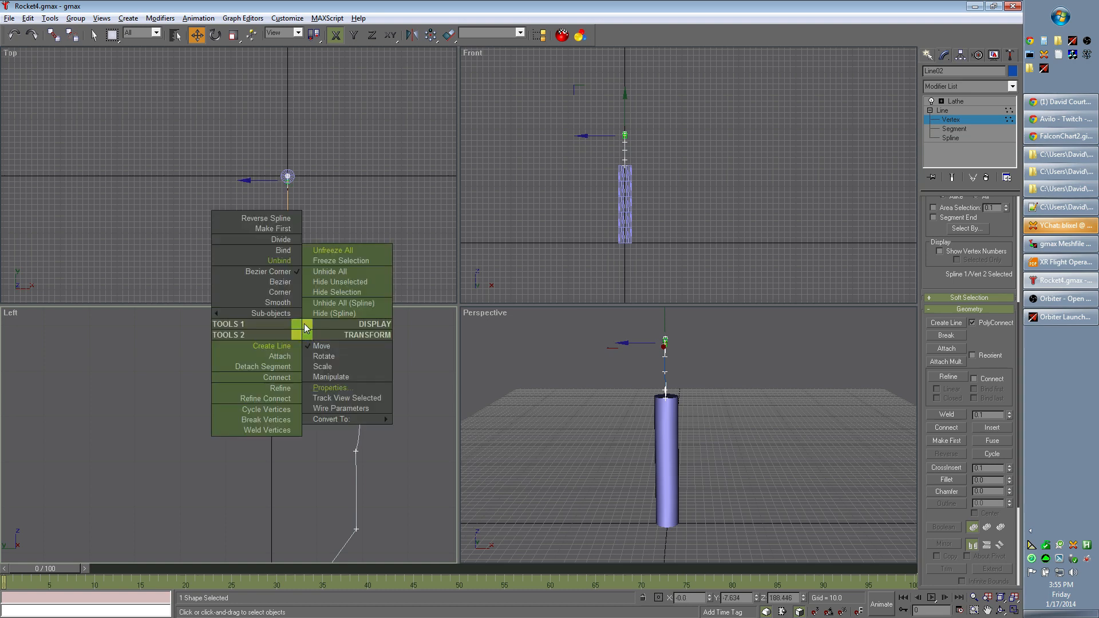
left_click(289, 293)
left_click_drag(305, 332, 298, 332)
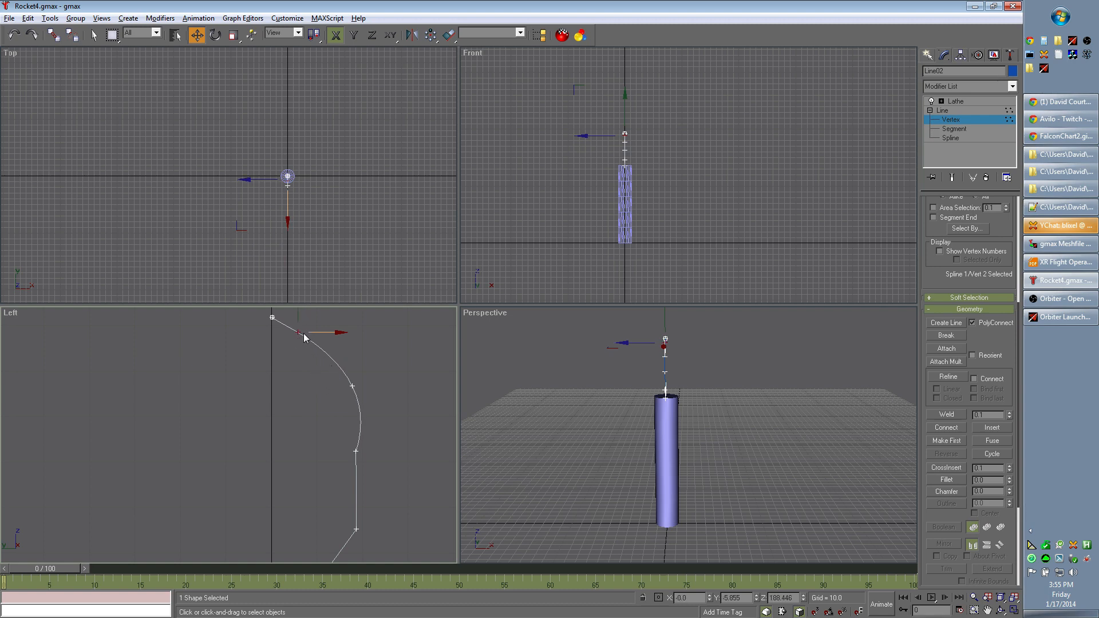
left_click(379, 381)
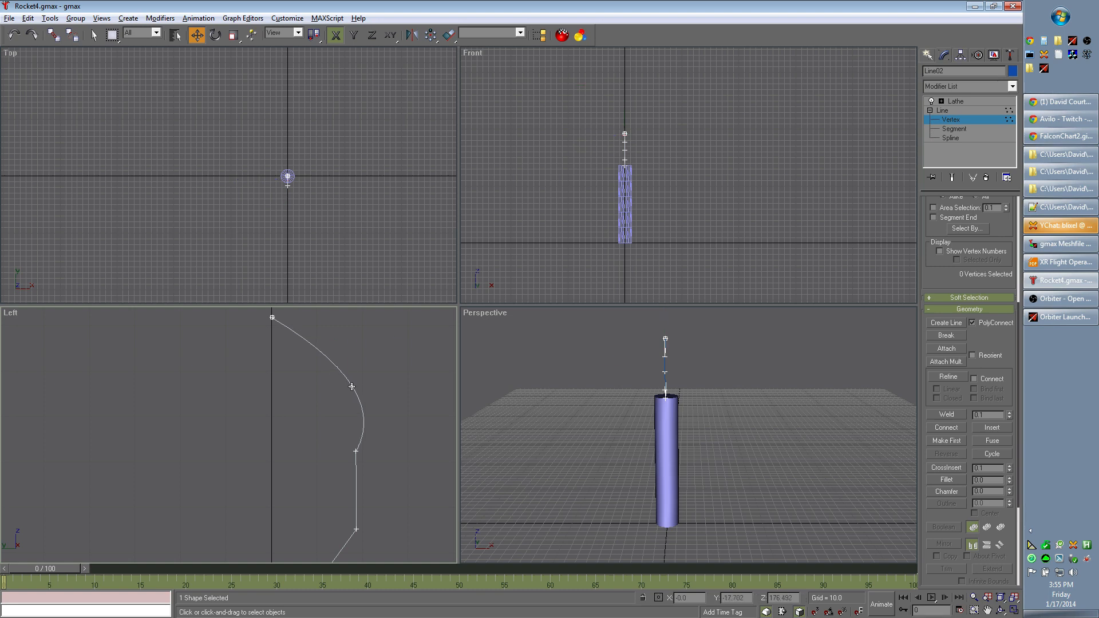
- Leave vertex editing on the profile line and examine the lathed nose shape
left_click(352, 387)
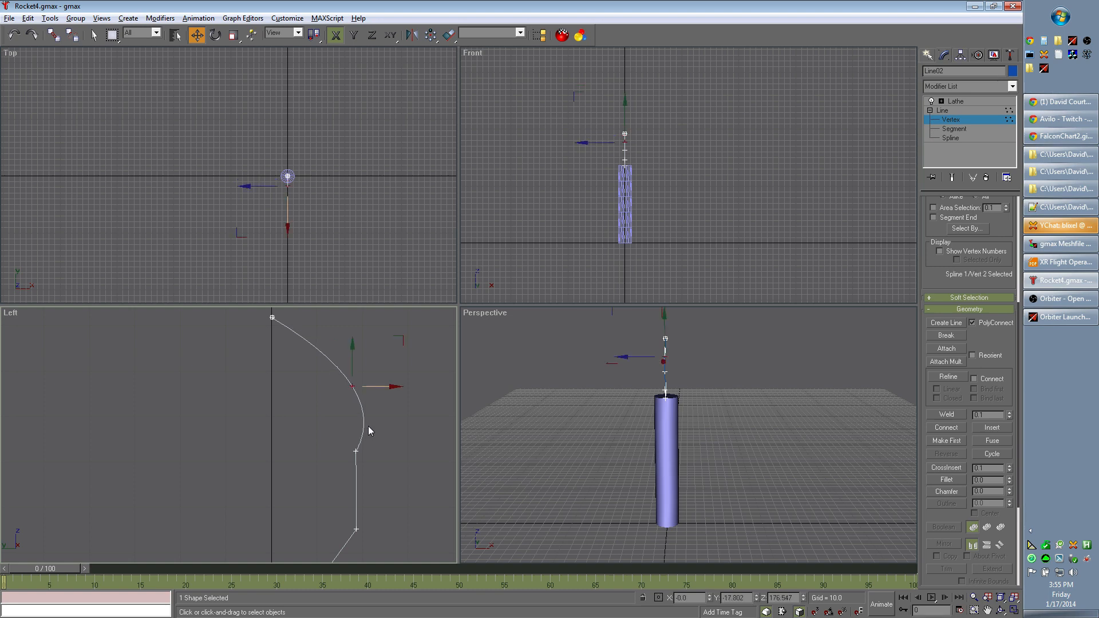
right_click(352, 388)
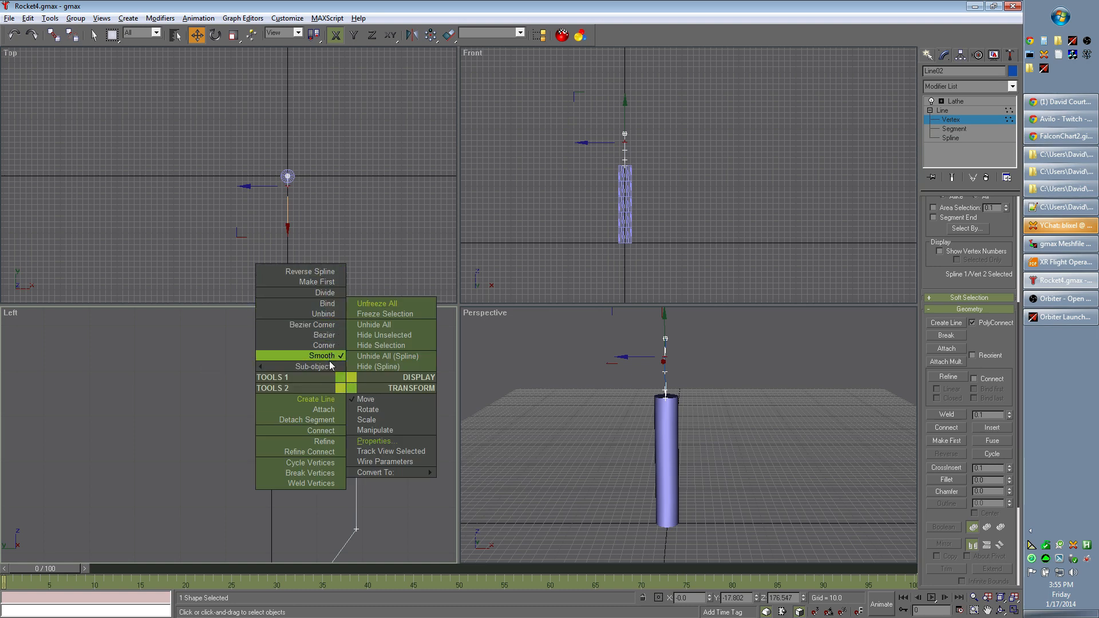
mouse_move(318, 372)
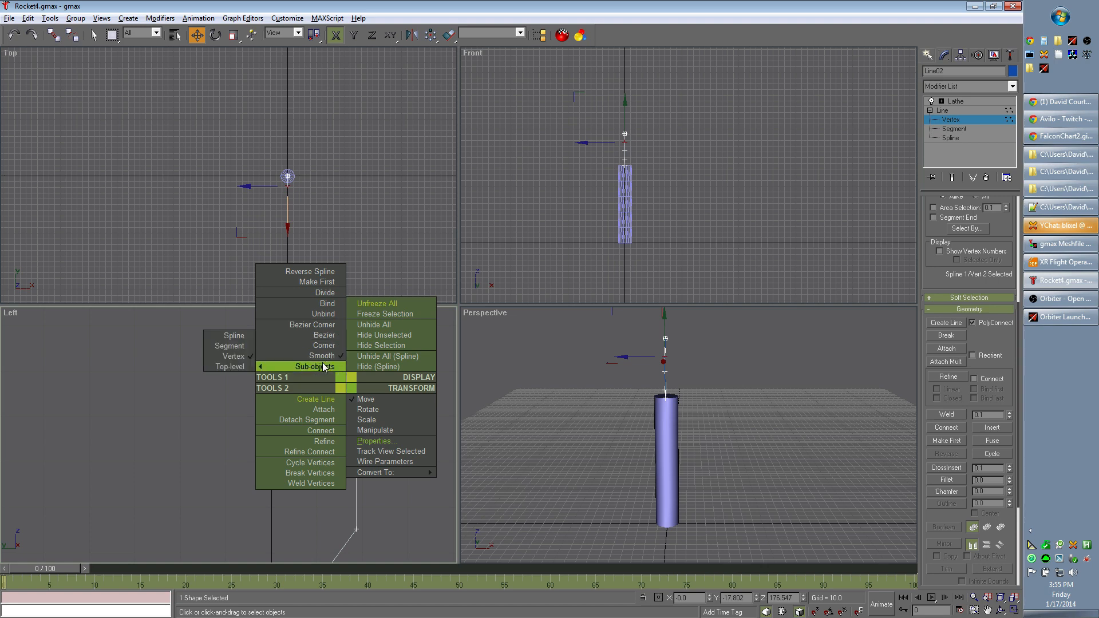
left_click(245, 366)
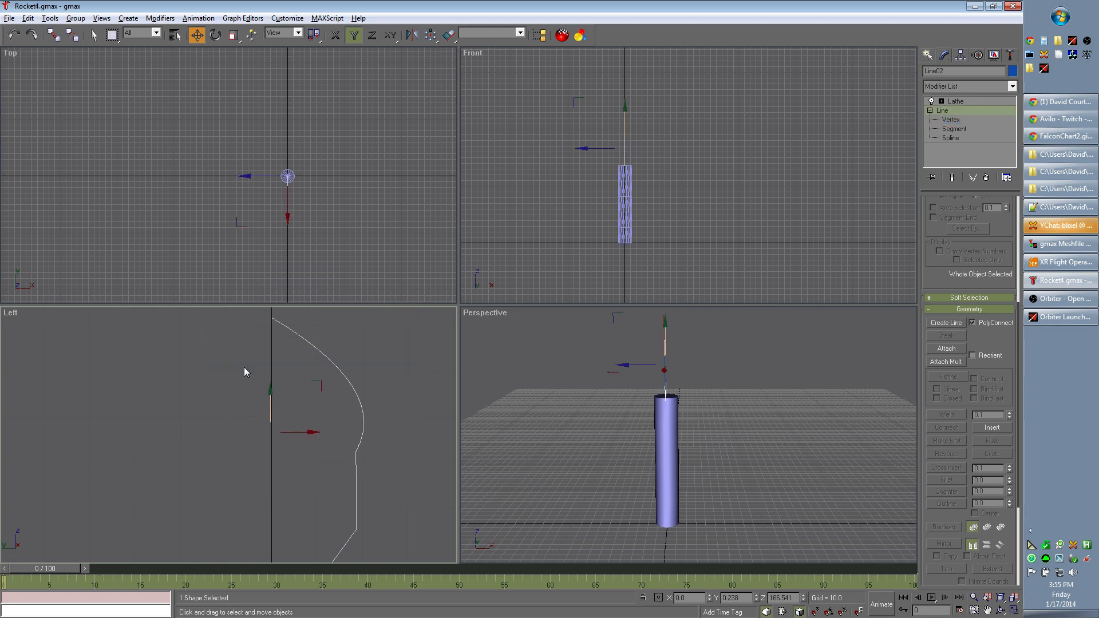
left_click(335, 366)
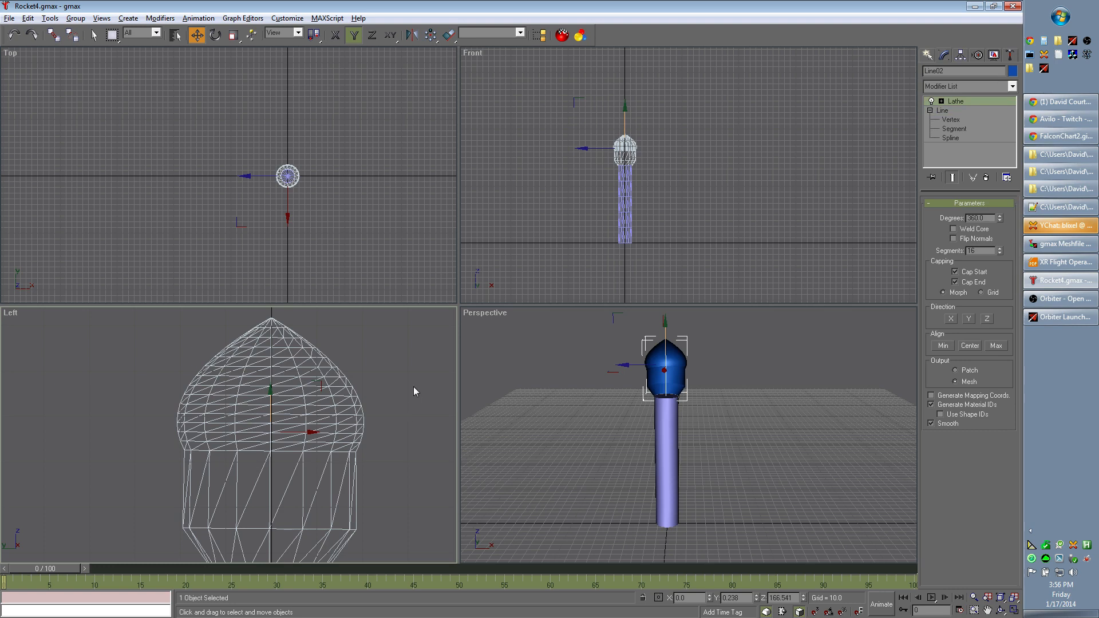
- Move the profile's second vertex inward to Y about -9.85 and check the resulting lathed nose
left_click(966, 118)
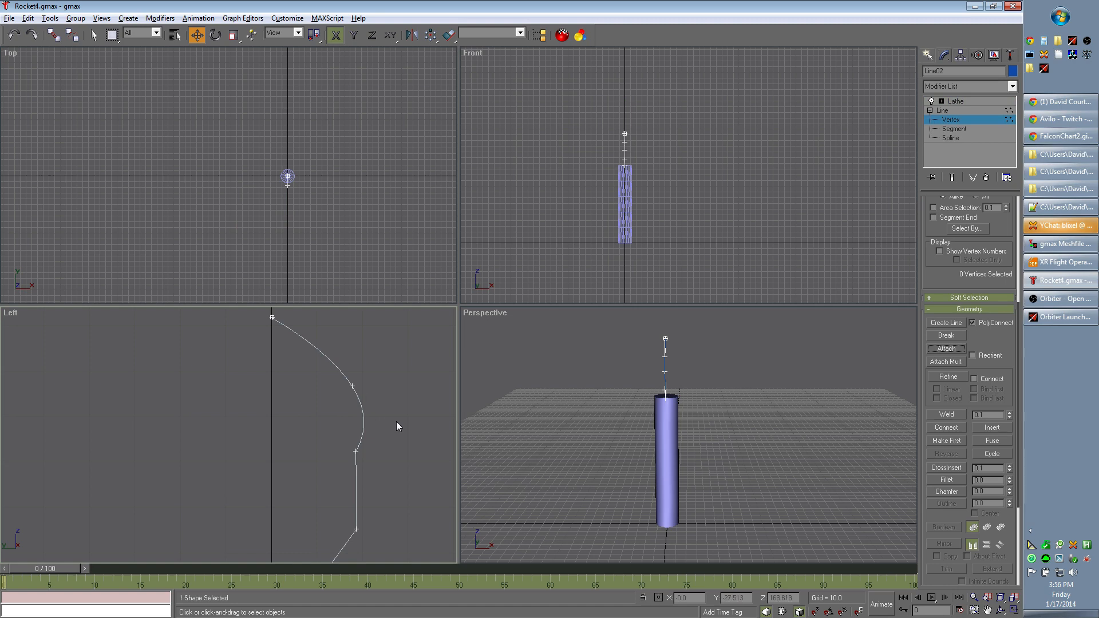
middle_click_drag(414, 443, 386, 419)
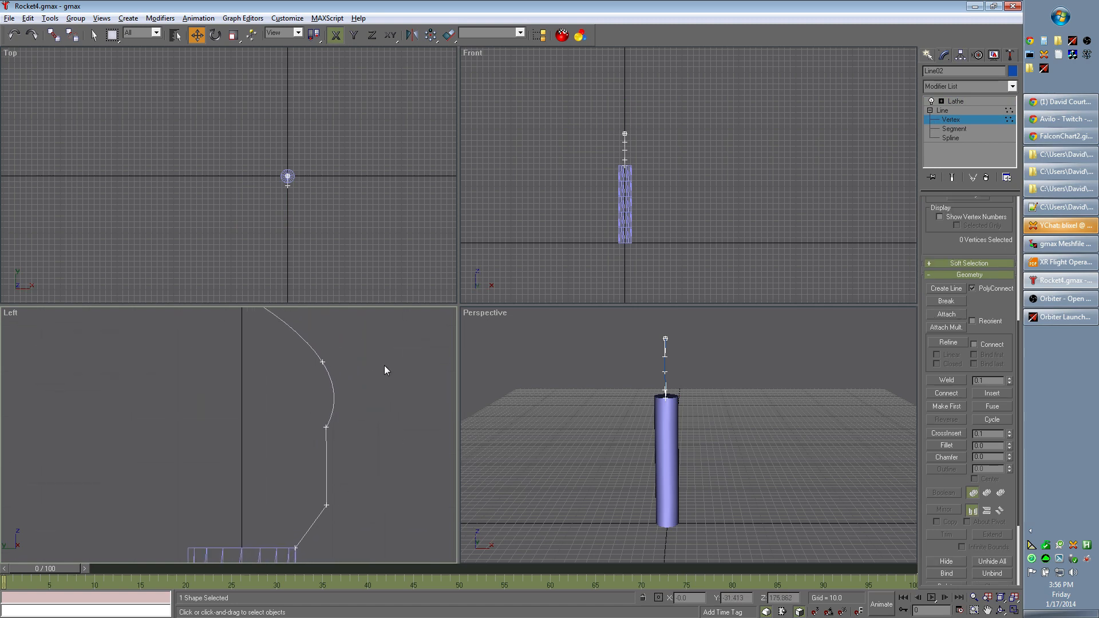
middle_click_drag(384, 366, 404, 429)
left_click(344, 429)
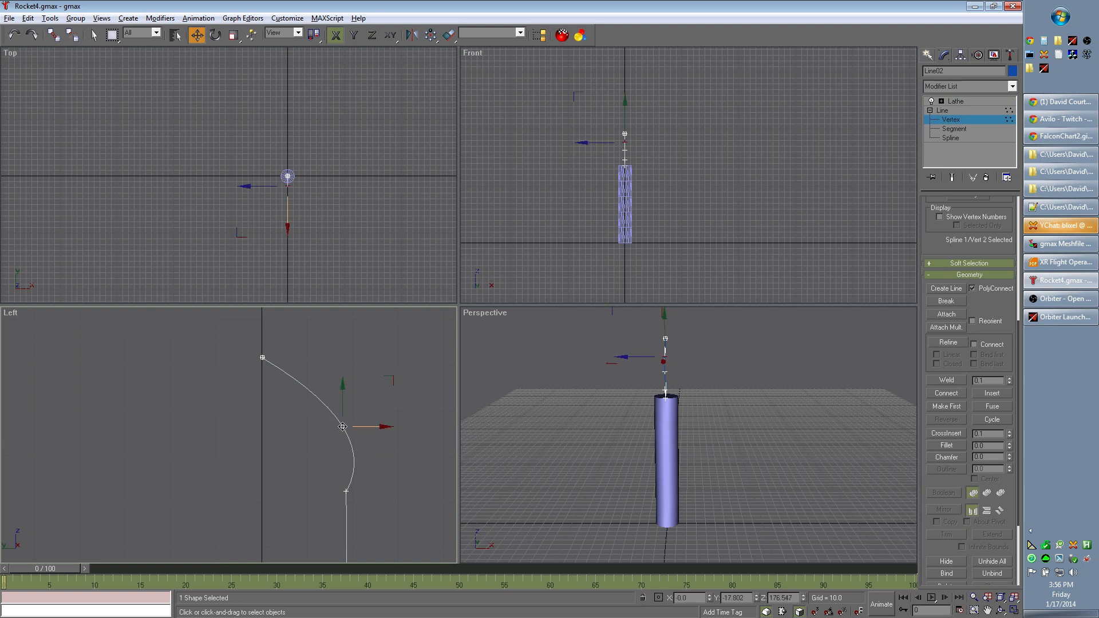
left_click_drag(344, 426, 306, 427)
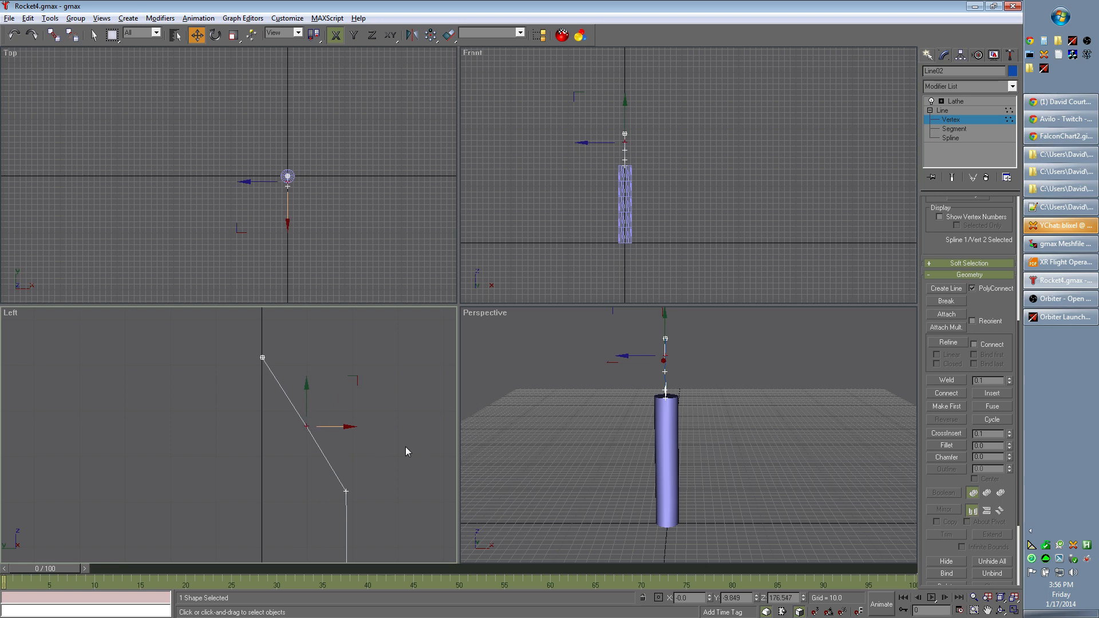
left_click(957, 101)
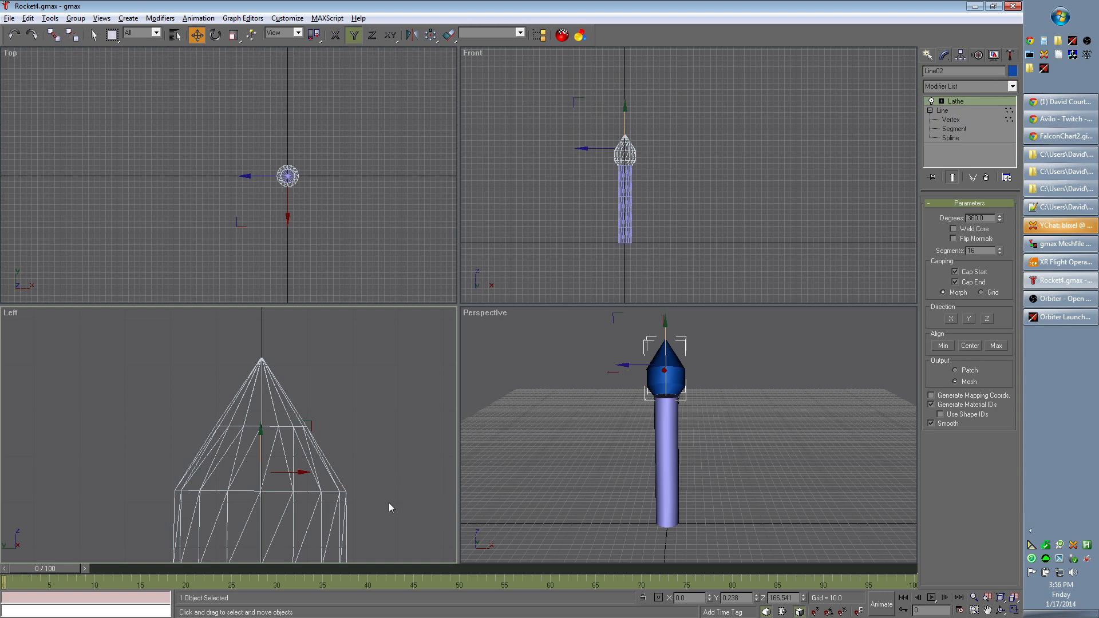
middle_click_drag(389, 508, 397, 421)
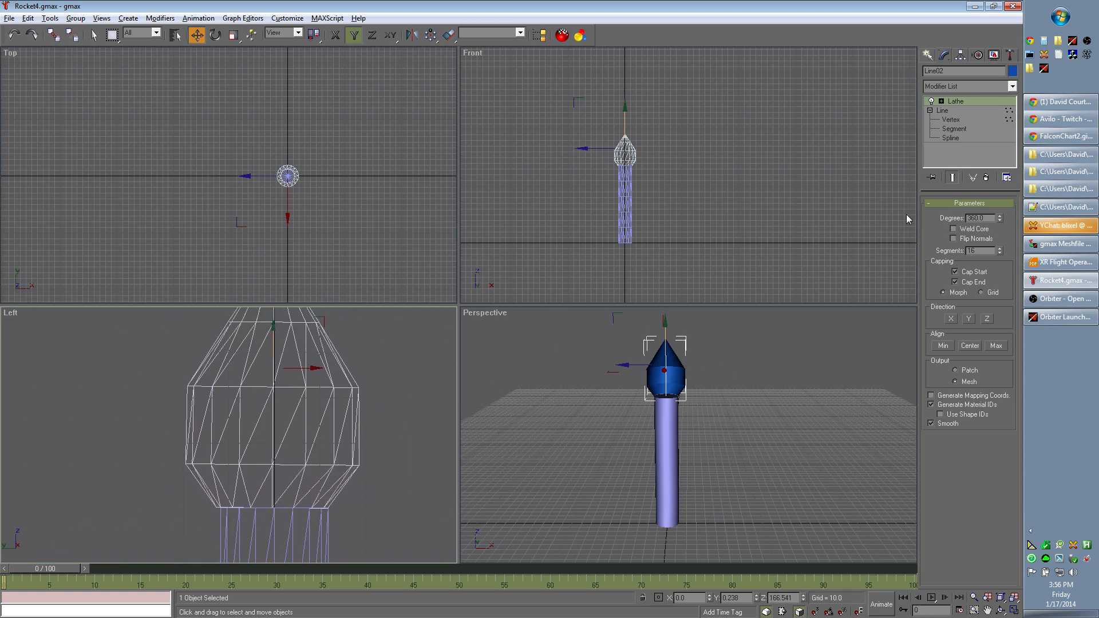
- Narrow the fairing by moving the profile's third and fourth vertices inward to Y about -14.4 and -14.3, and check the lathed result
left_click(959, 103)
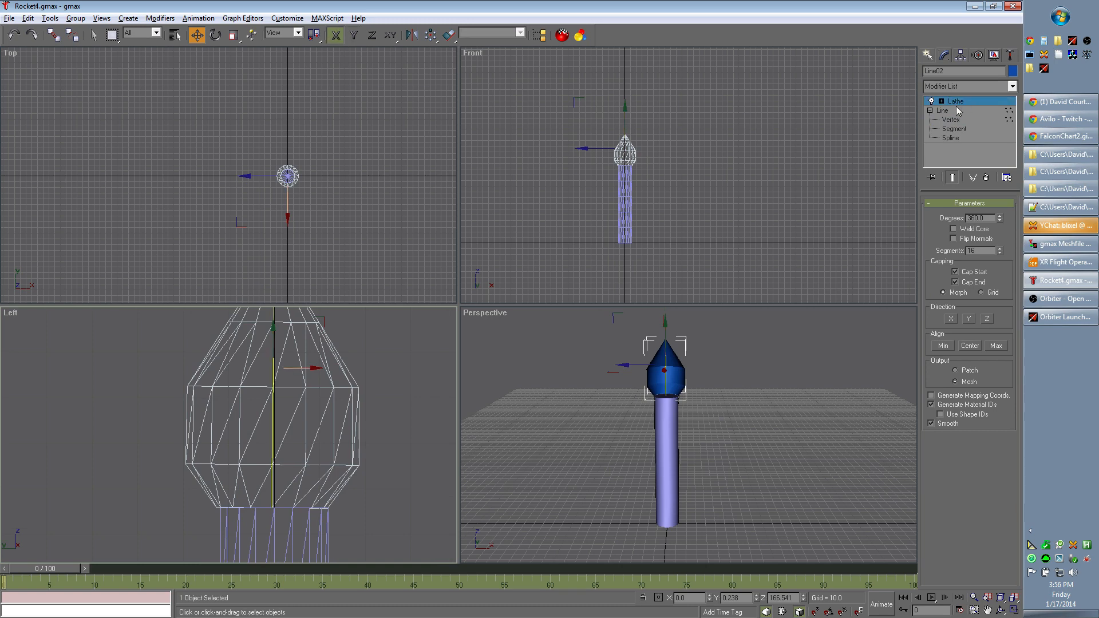
left_click(956, 118)
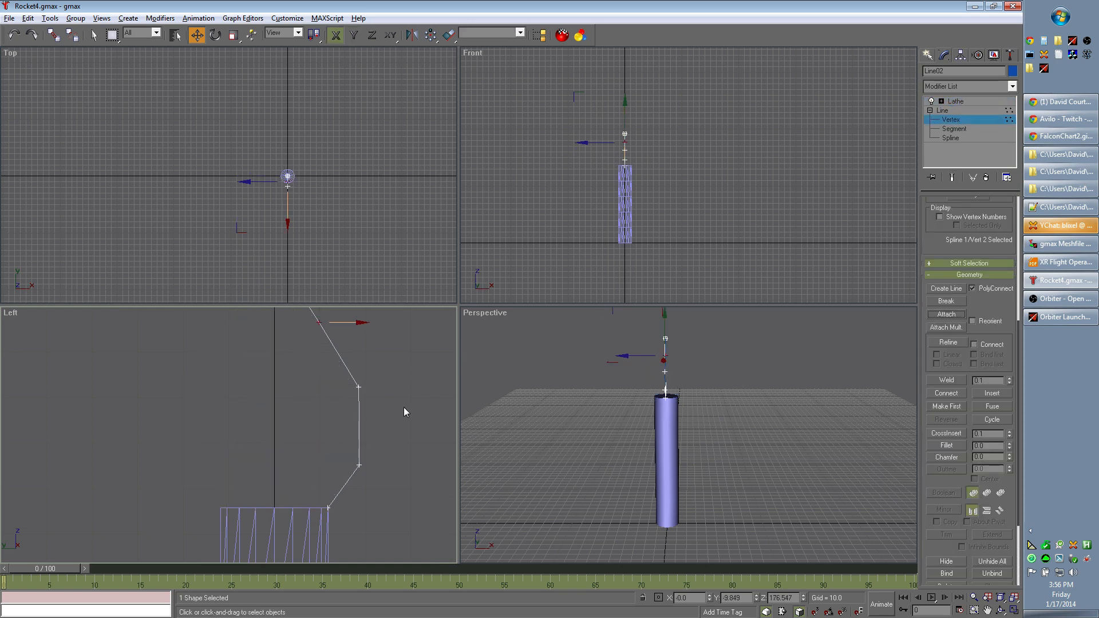
left_click(358, 388)
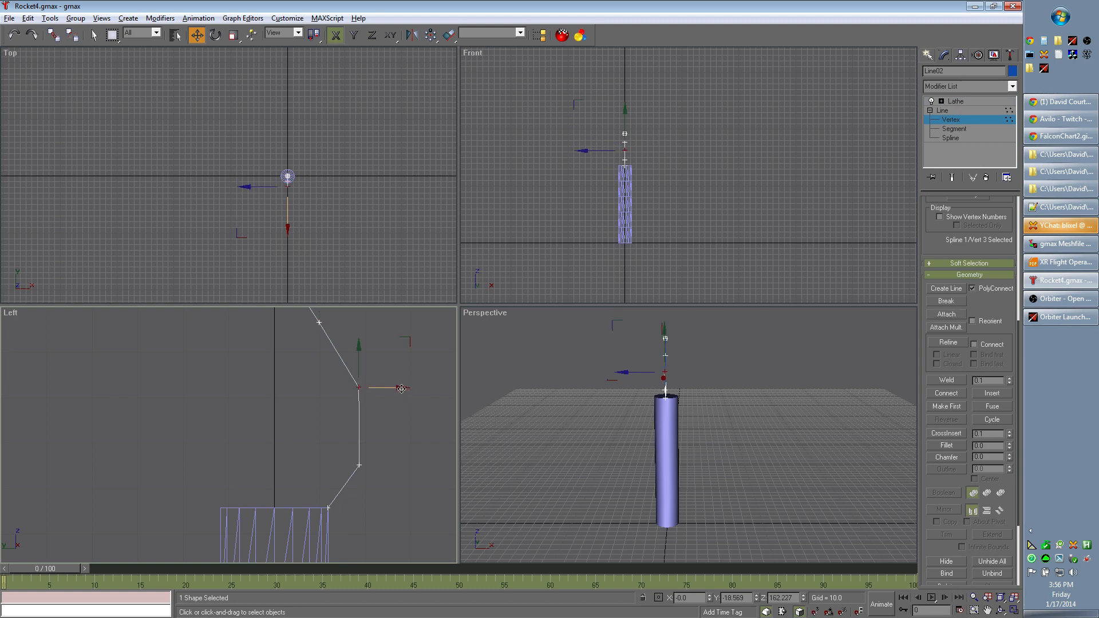
left_click_drag(359, 388, 340, 388)
left_click(359, 465)
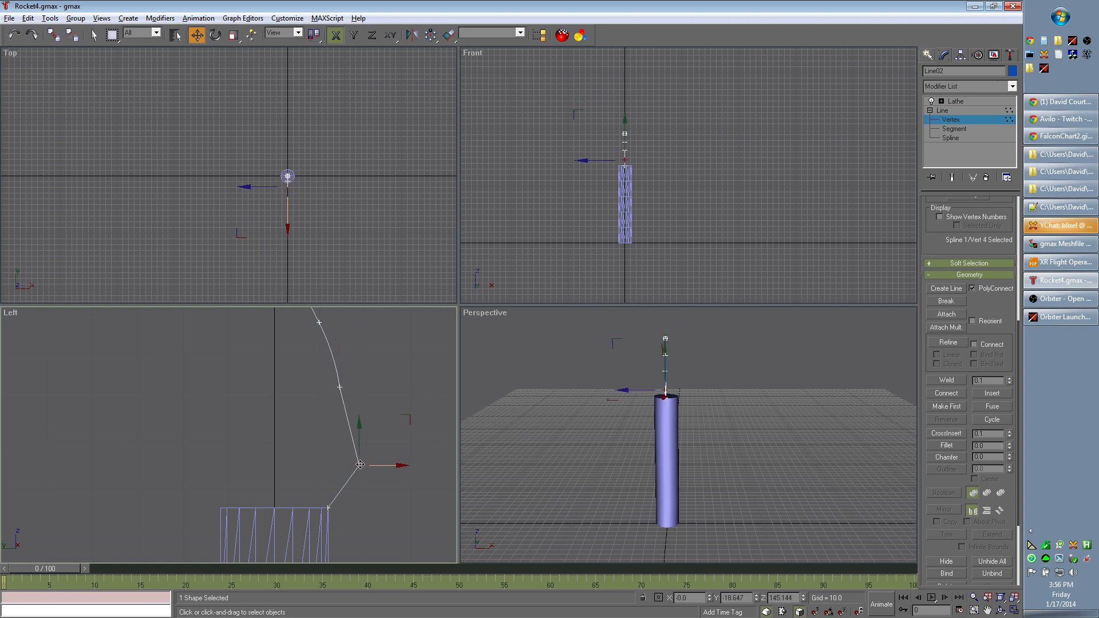
left_click_drag(358, 464, 339, 465)
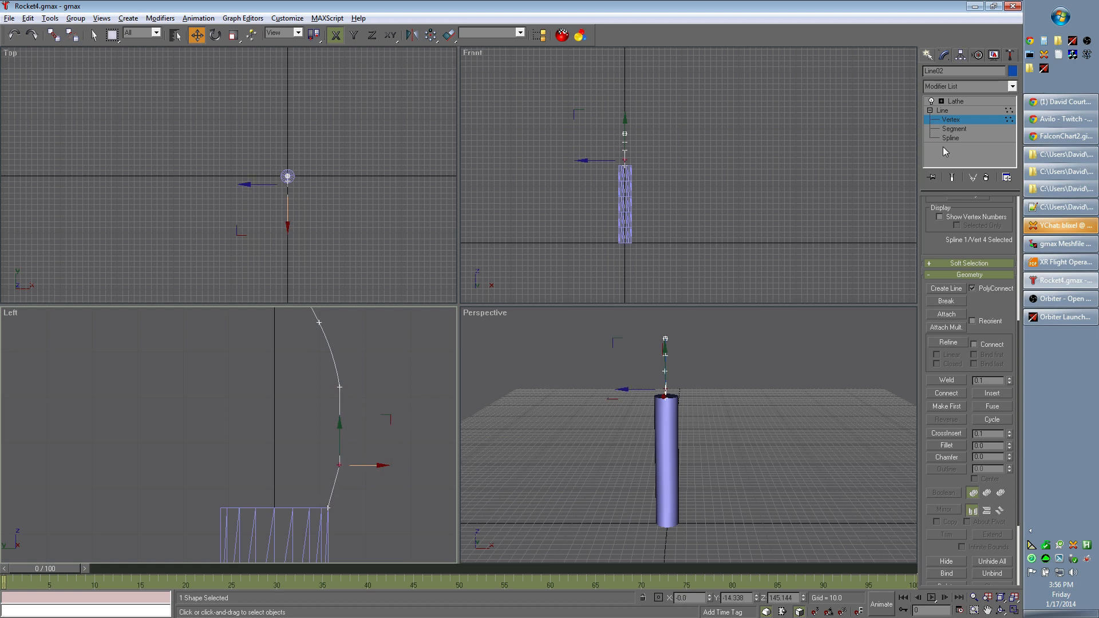
left_click(955, 101)
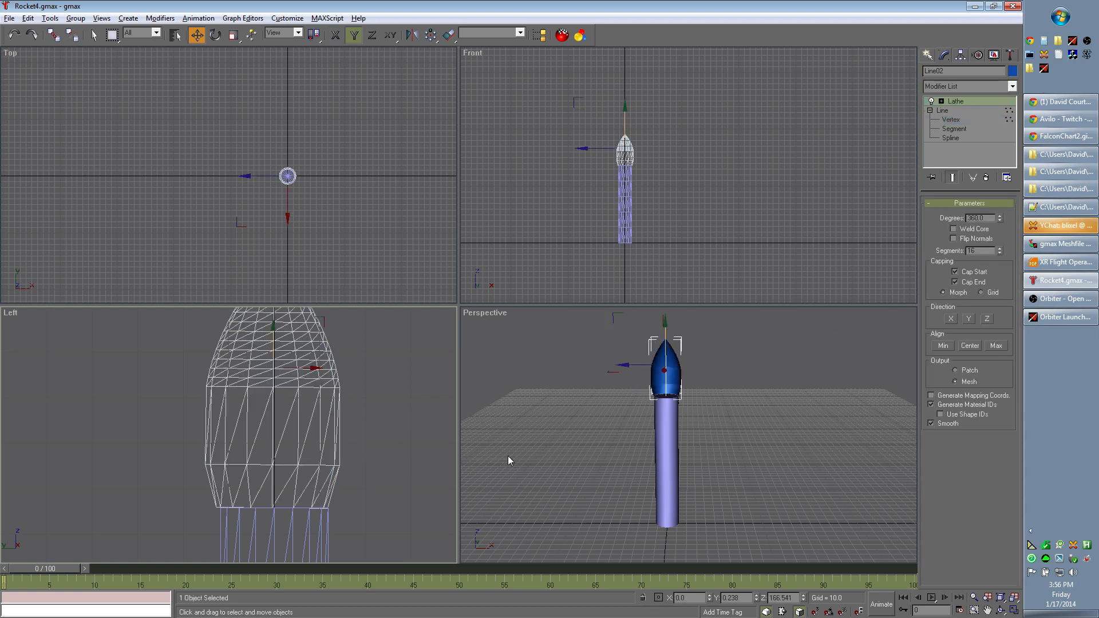
middle_click_drag(410, 414, 427, 447)
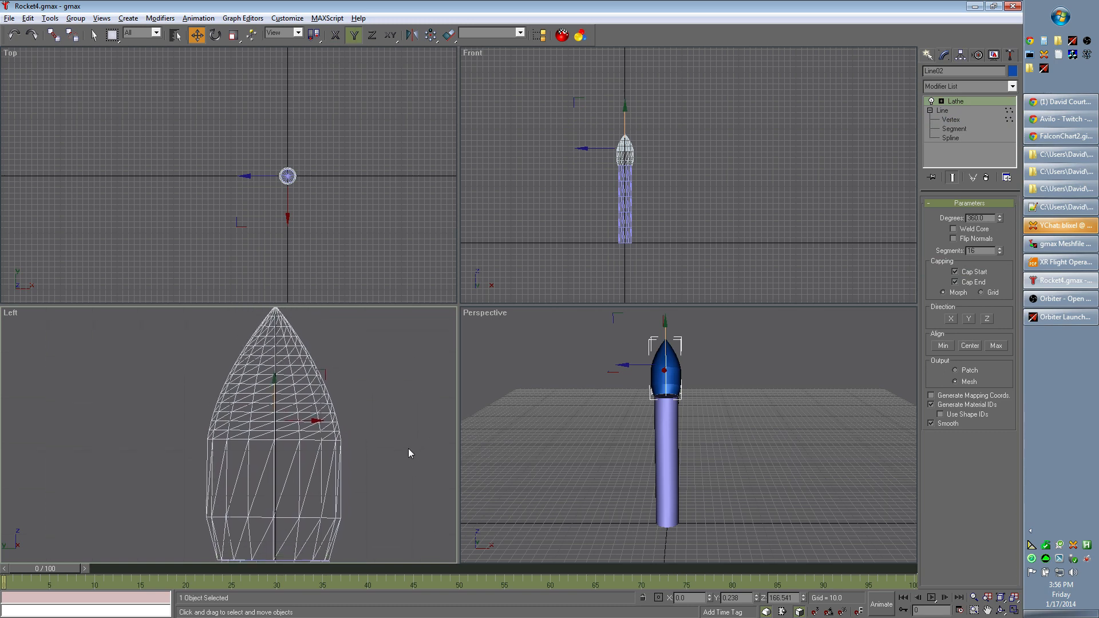
- Move the profile's third vertex outward to Y about -15.11 and raise it to Z about 168.89
left_click(951, 119)
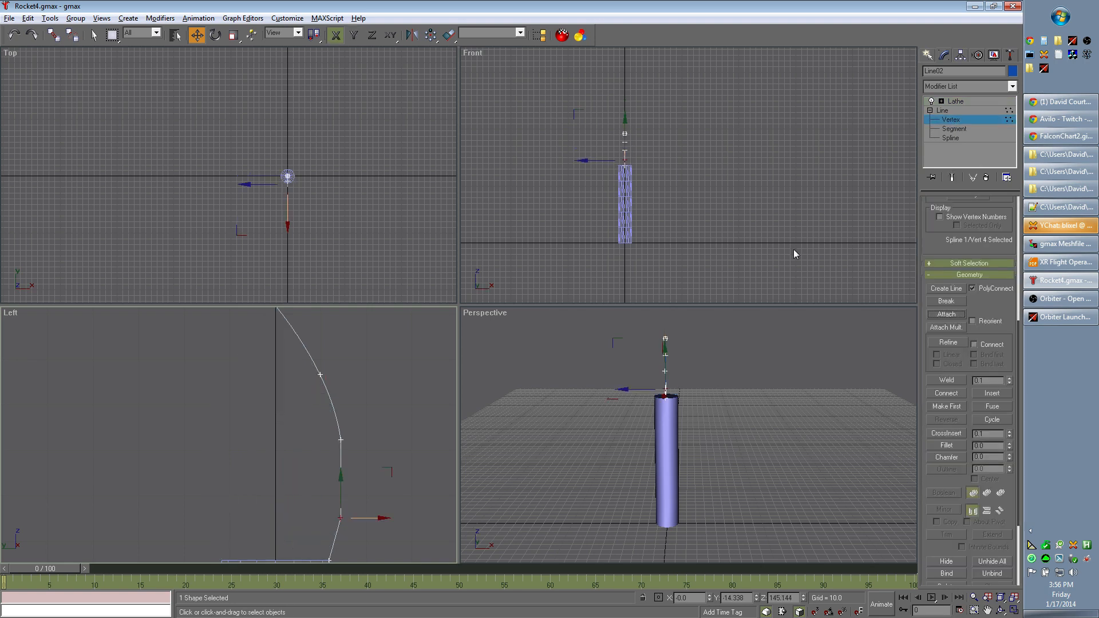
middle_click_drag(402, 438, 402, 426)
left_click(340, 428)
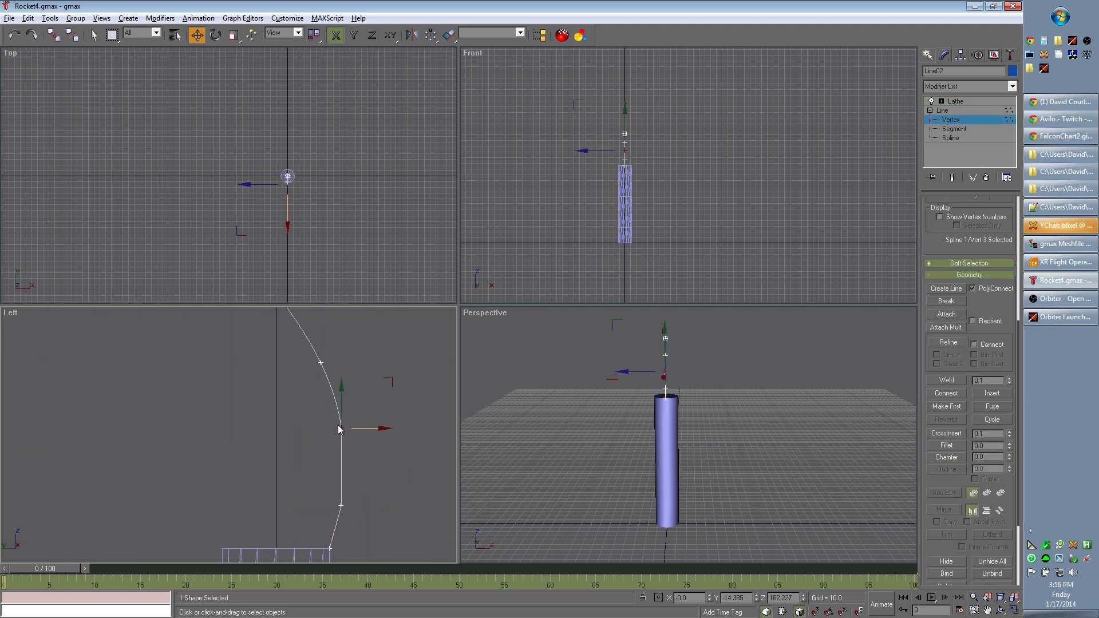
left_click_drag(341, 426, 345, 422)
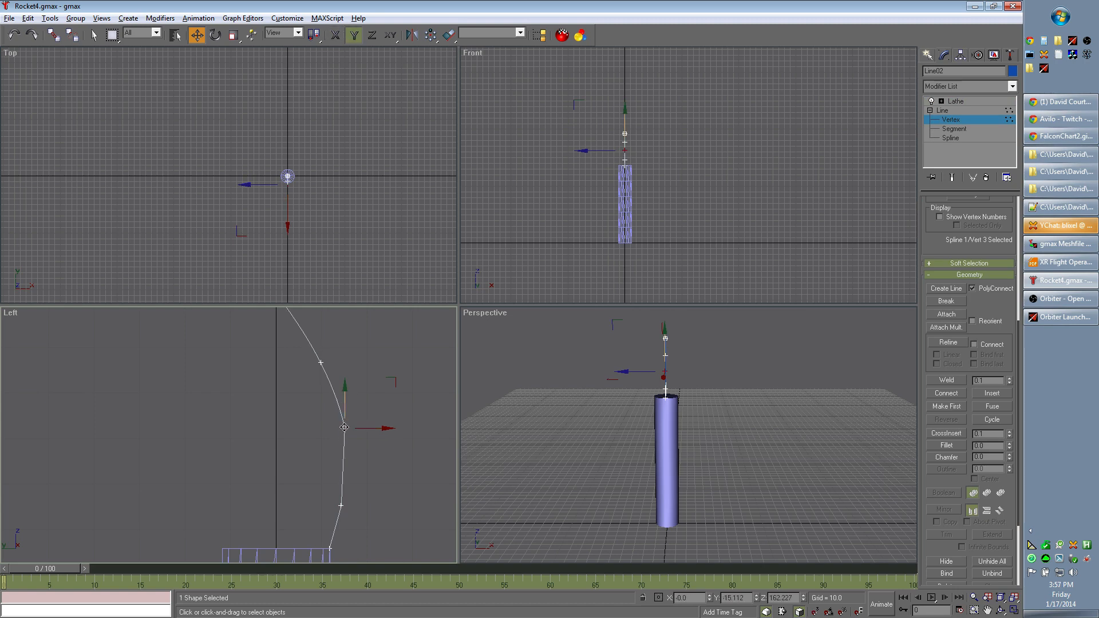
left_click_drag(344, 430, 344, 398)
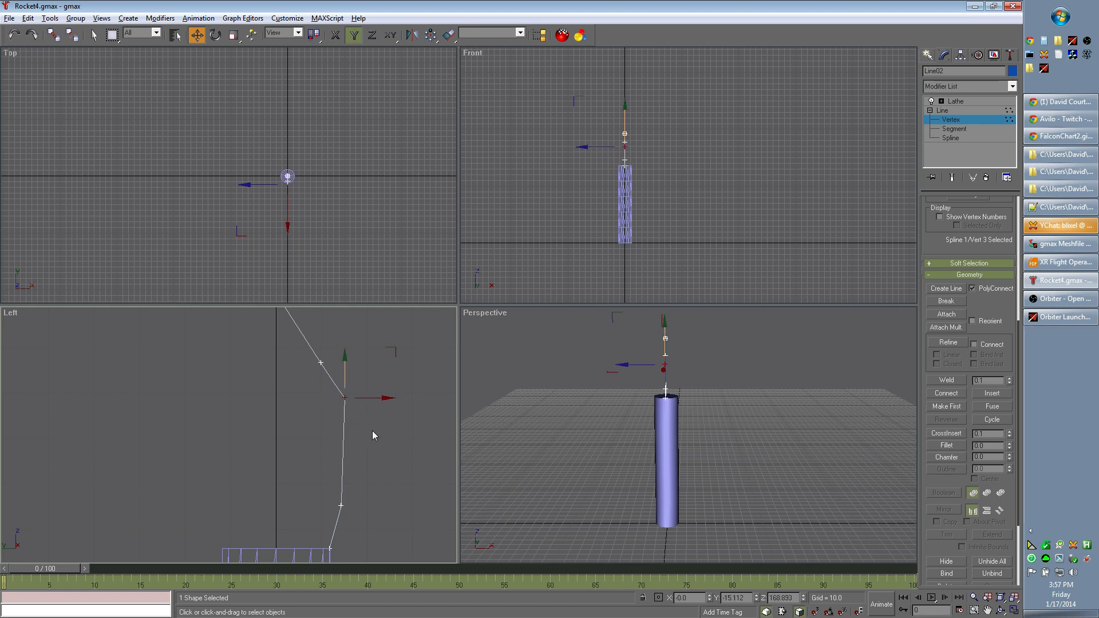
left_click(385, 400)
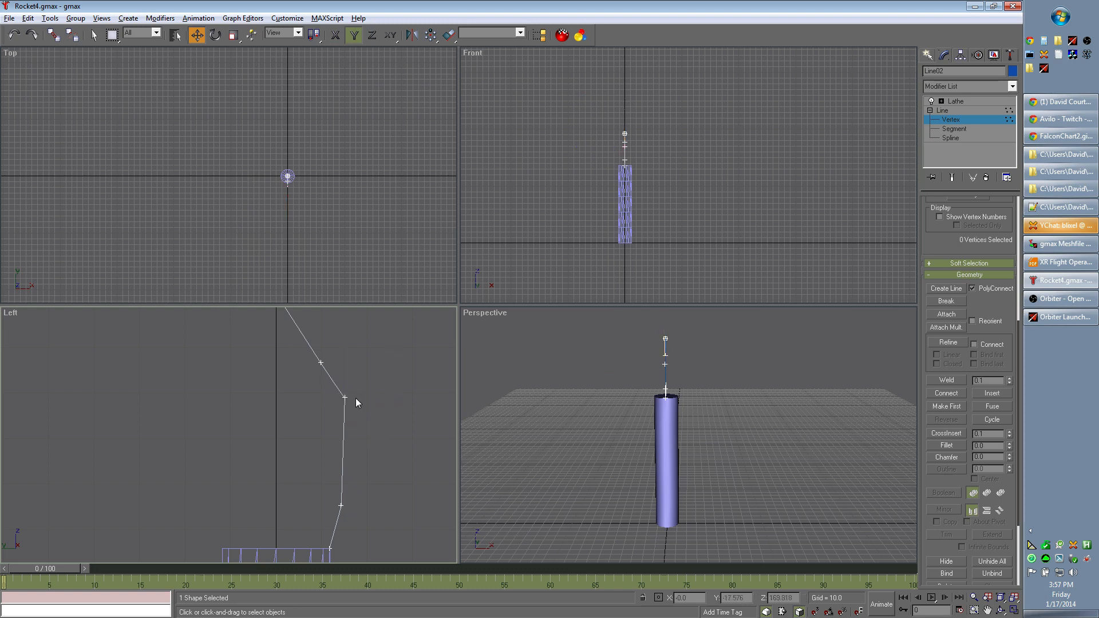
- Move the profile's third vertex inward to Y about -14.33 and check the resulting lathed nose
left_click(343, 397)
left_click(382, 400)
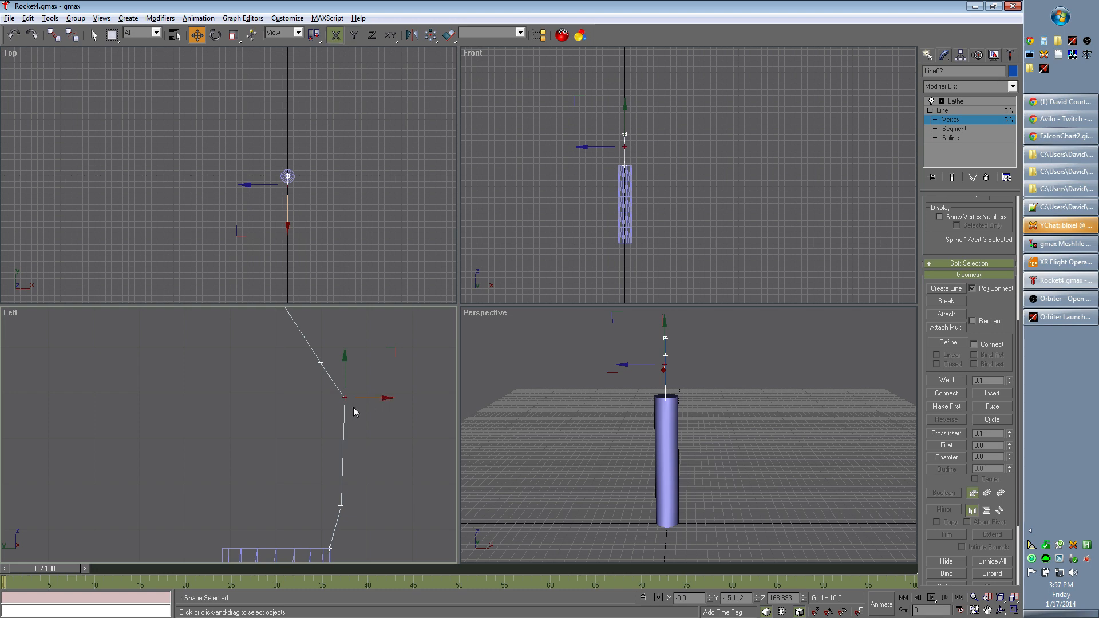
left_click_drag(344, 397, 340, 396)
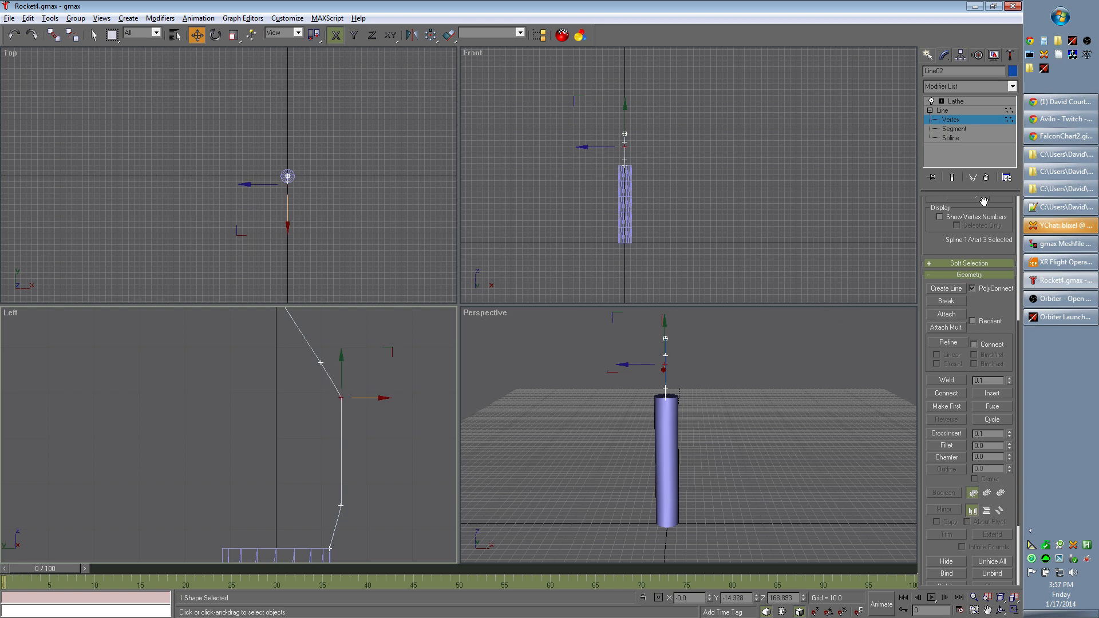
left_click(970, 100)
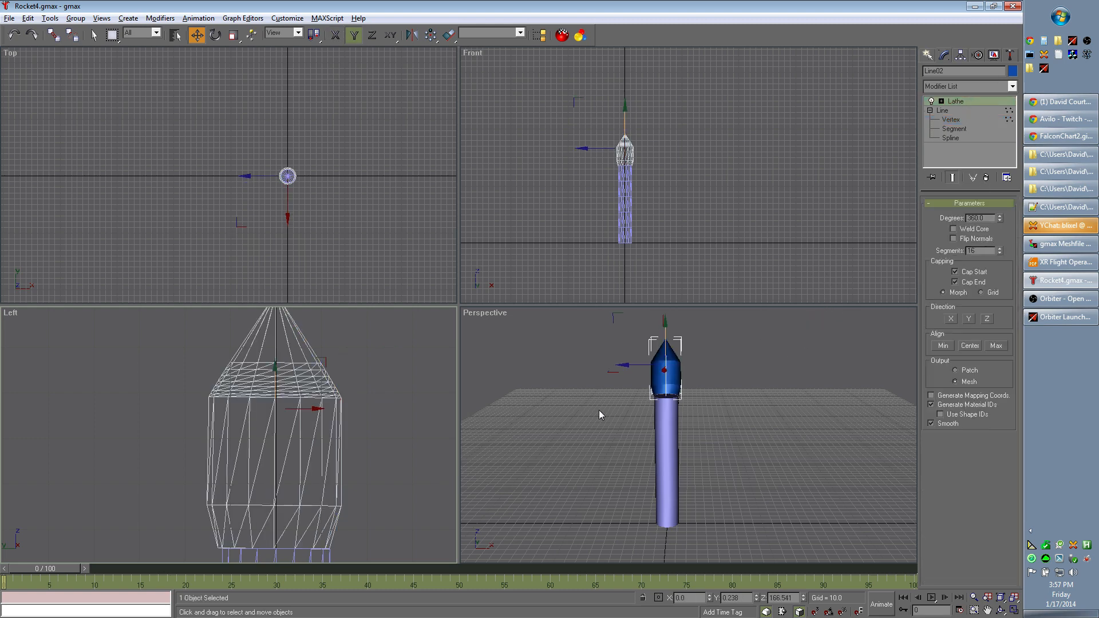
middle_click_drag(776, 422, 738, 419)
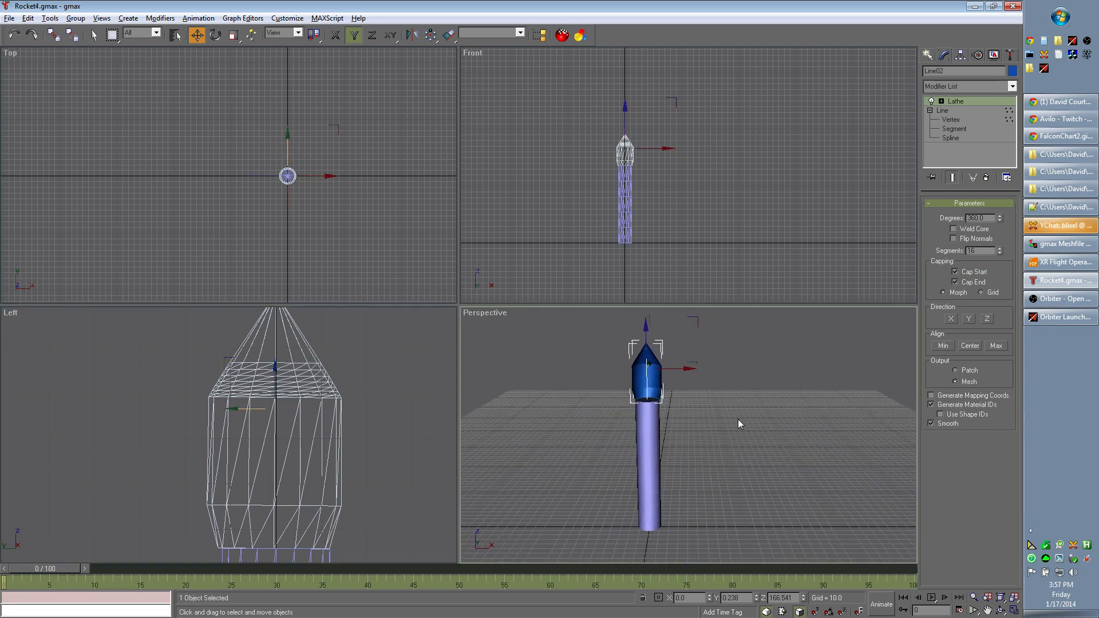
scroll(738, 420, "up", 5)
scroll(738, 419, "down", 5)
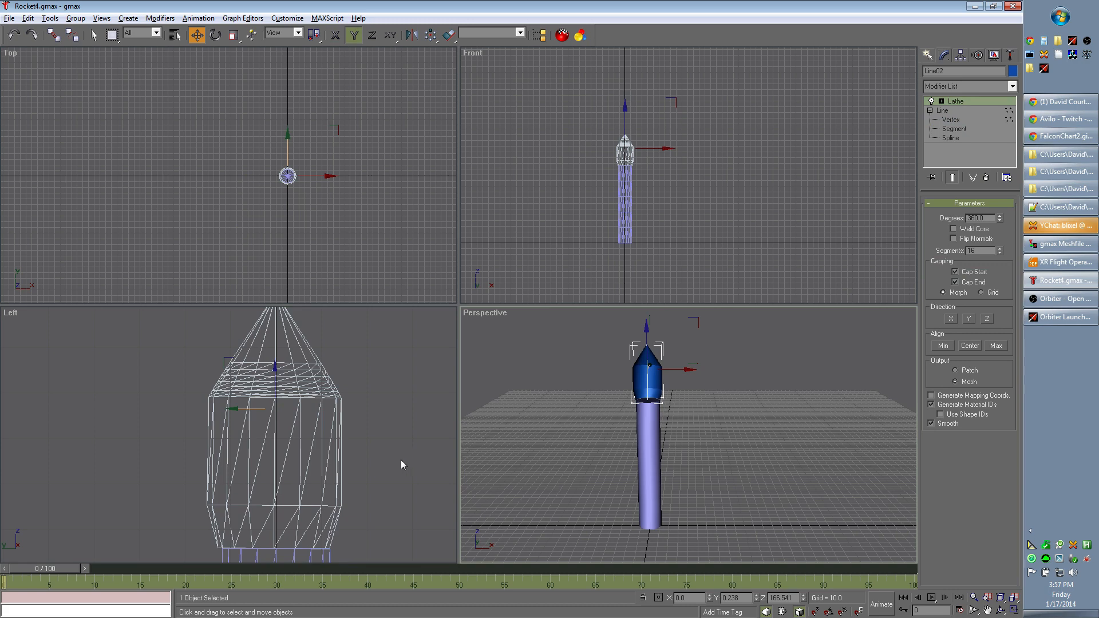
- Compare the fairing shape with the Falcon rocket chart in the browser, then return to gmax and clear the selection
key("alt+Tab")
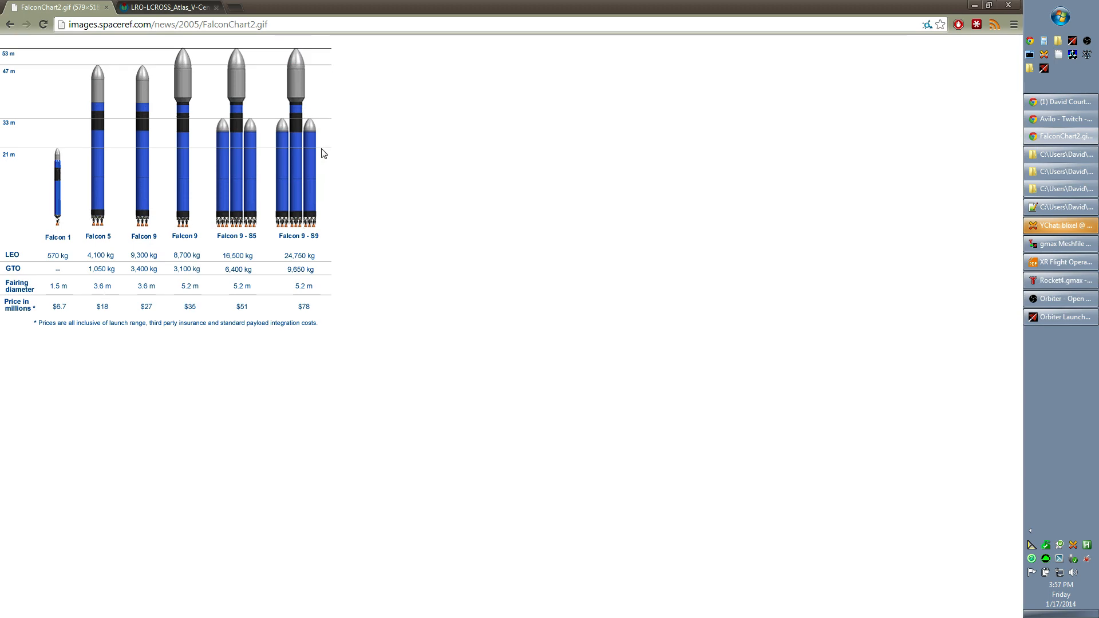
key("alt+Tab")
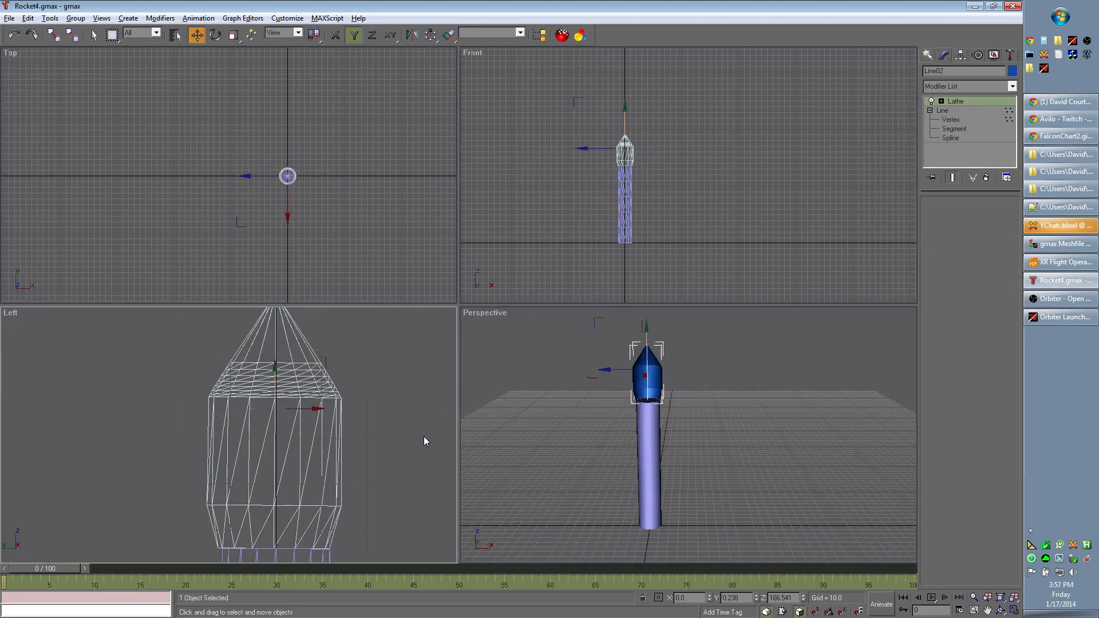
left_click(423, 437)
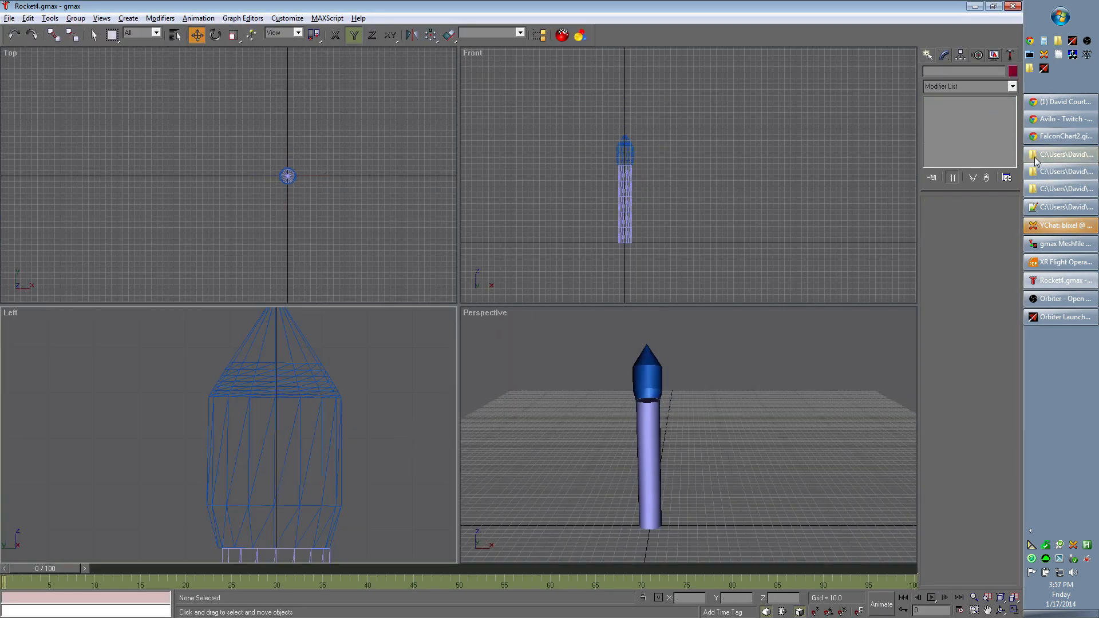
- Edit the nose profile's vertices and raise the first vertex at the tip to Z about 207.21
left_click(304, 387)
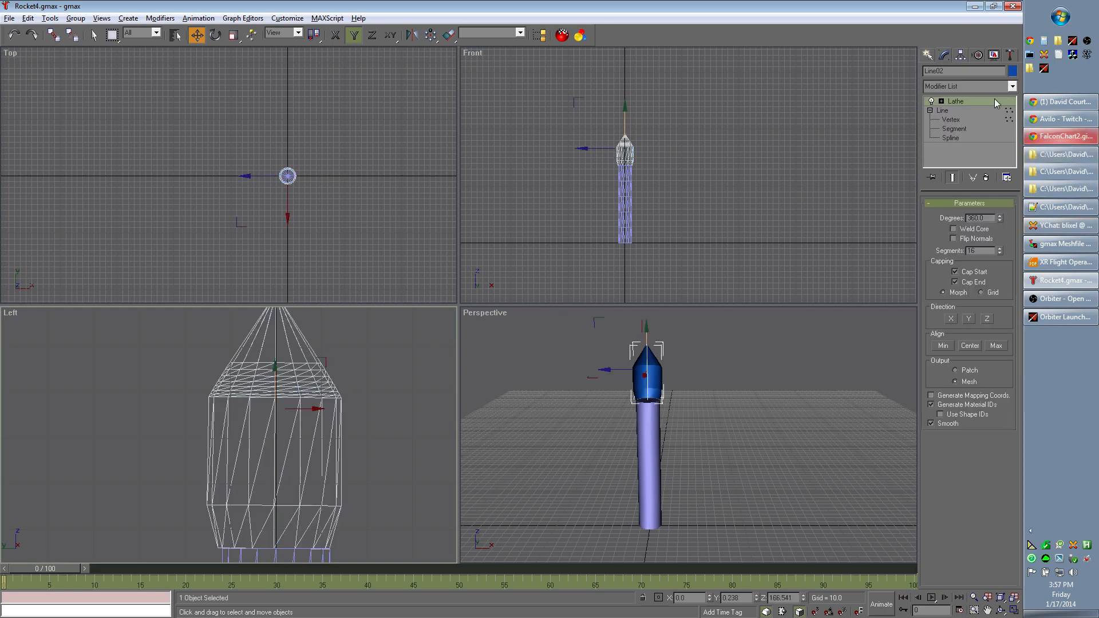
left_click(951, 120)
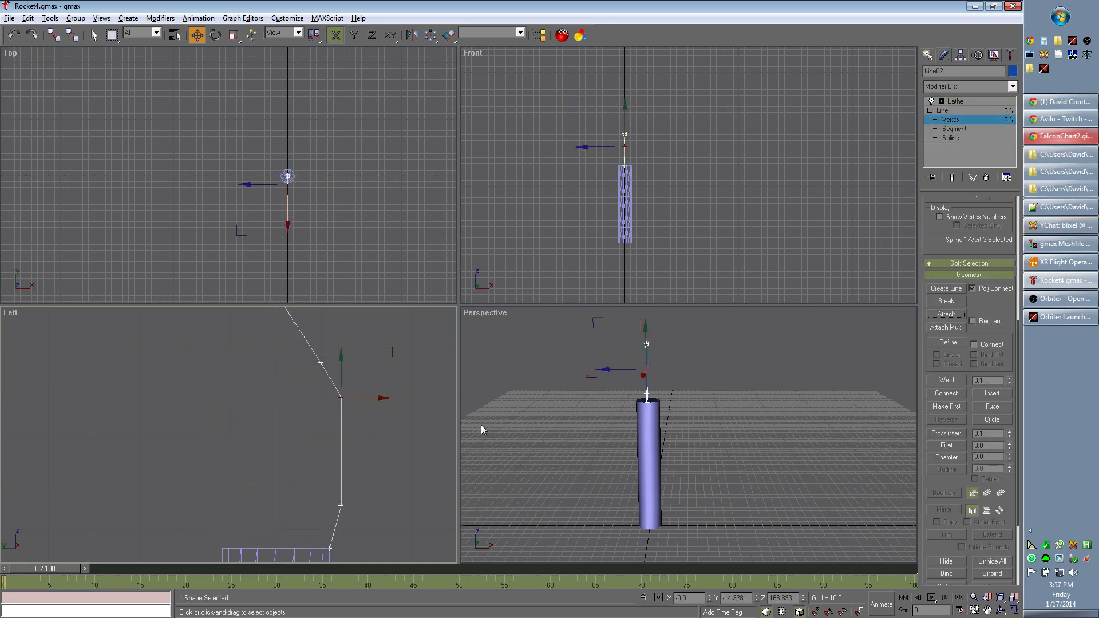
left_click(381, 435)
scroll(387, 431, "down", 6)
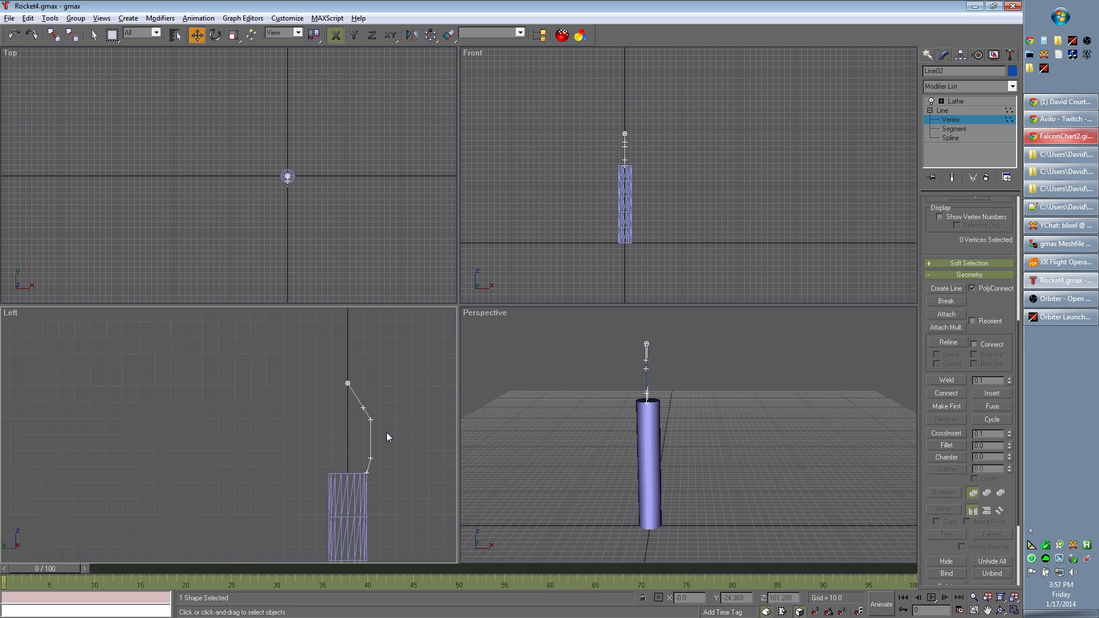
middle_click_drag(414, 475, 326, 422)
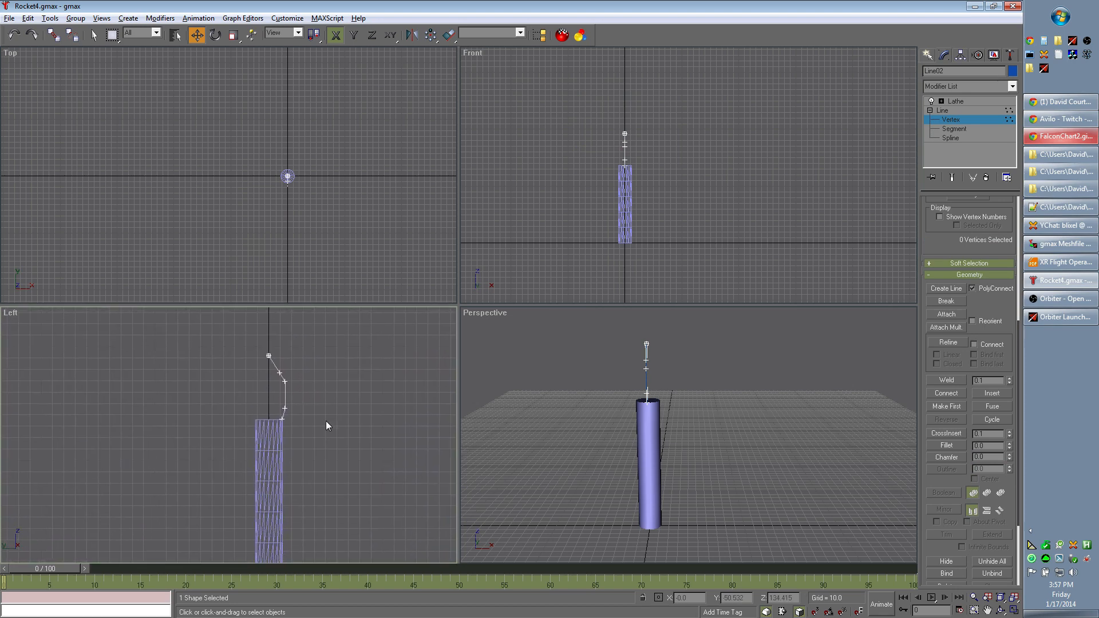
left_click(269, 356)
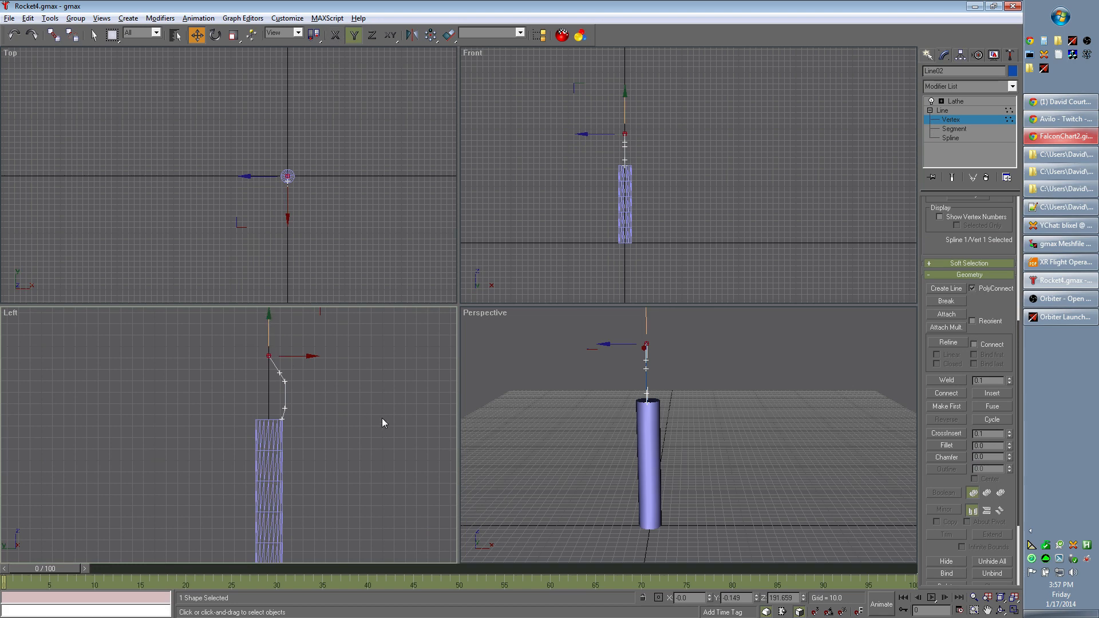
middle_click_drag(376, 402, 377, 449)
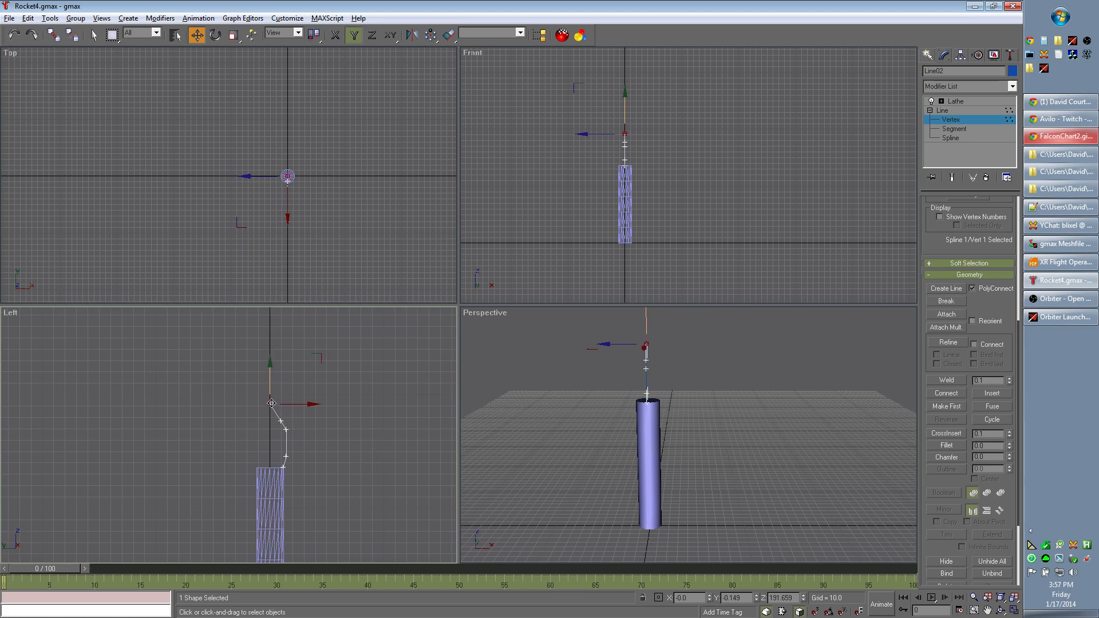
left_click_drag(271, 403, 269, 385)
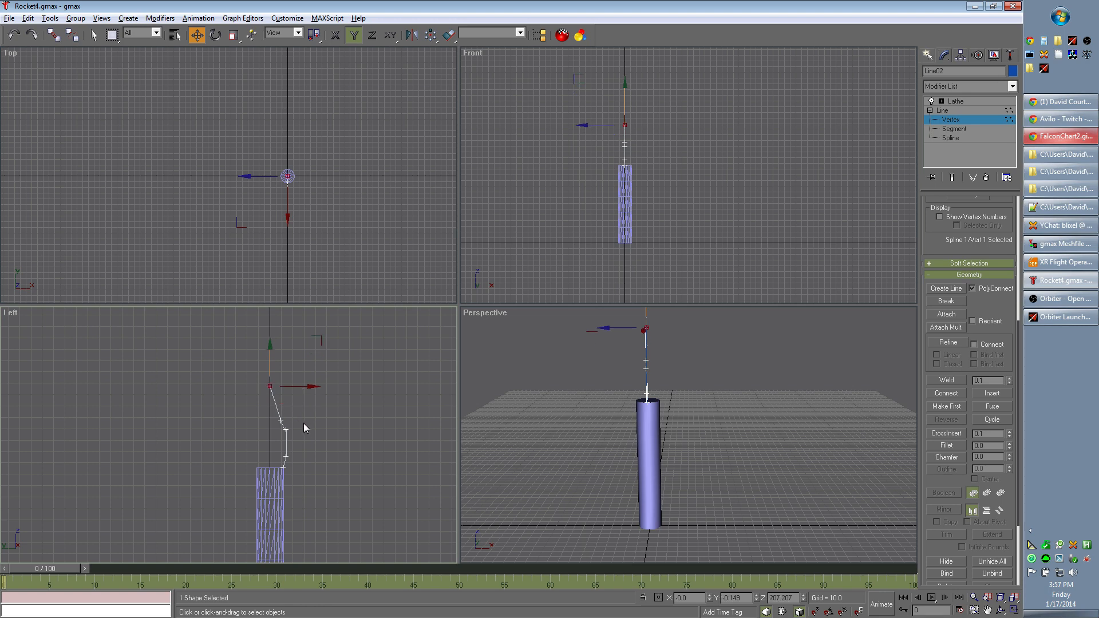
- Raise the profile's second vertex to Z about 191.38 and examine the rounded lathed nose
scroll(302, 429, "up", 2)
scroll(302, 432, "up", 2)
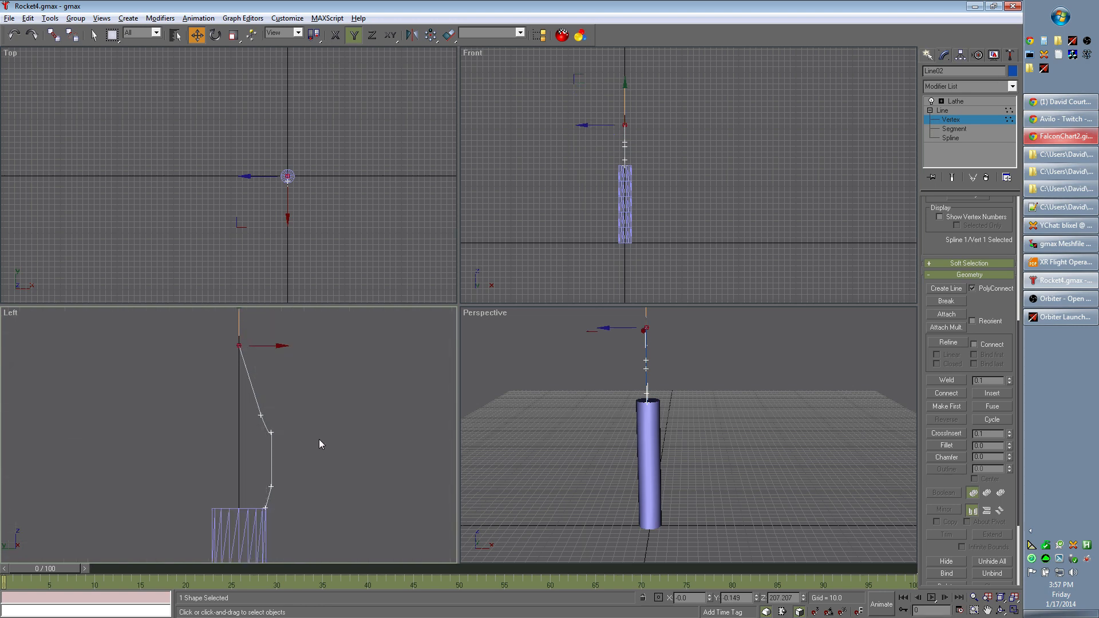
left_click(260, 414)
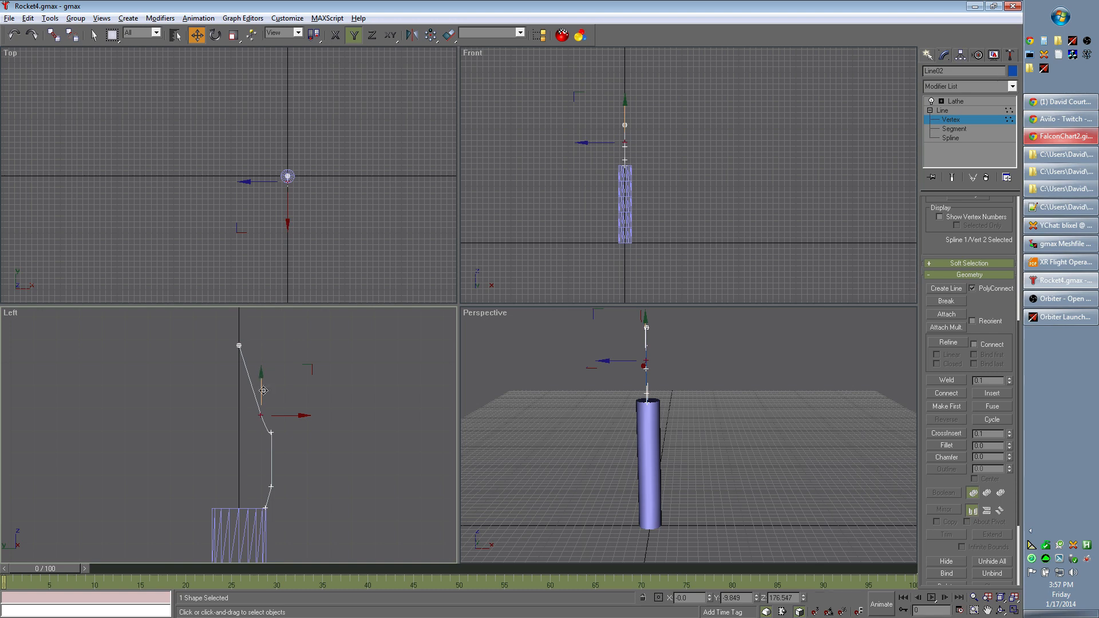
mouse_move(263, 390)
left_mouse_down()
mouse_move(264, 401)
mouse_move(261, 382)
left_mouse_up()
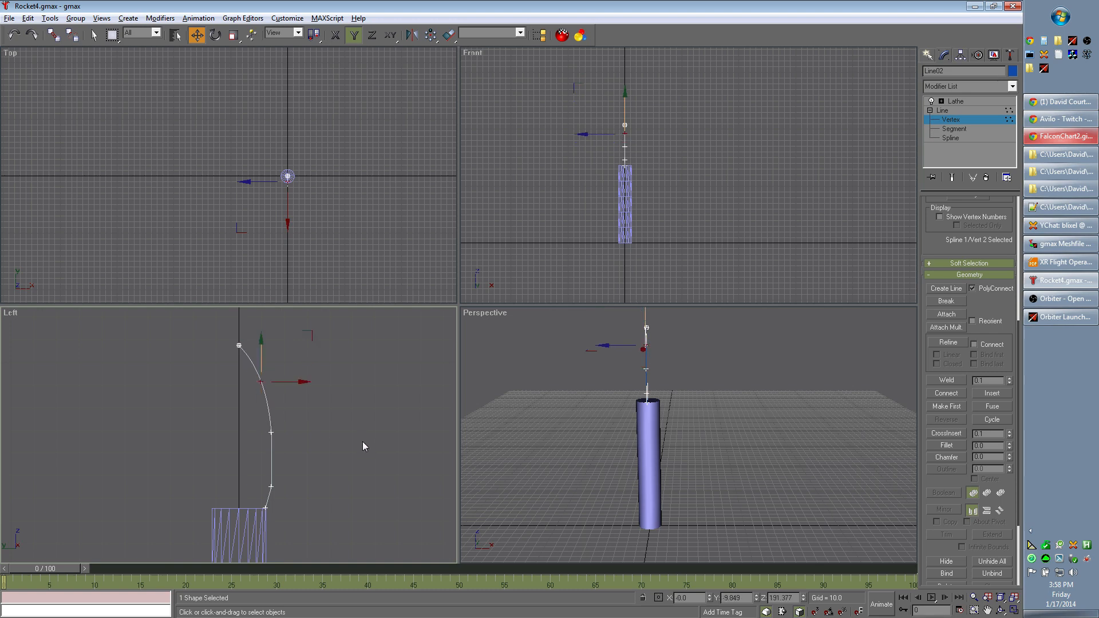
left_click(976, 102)
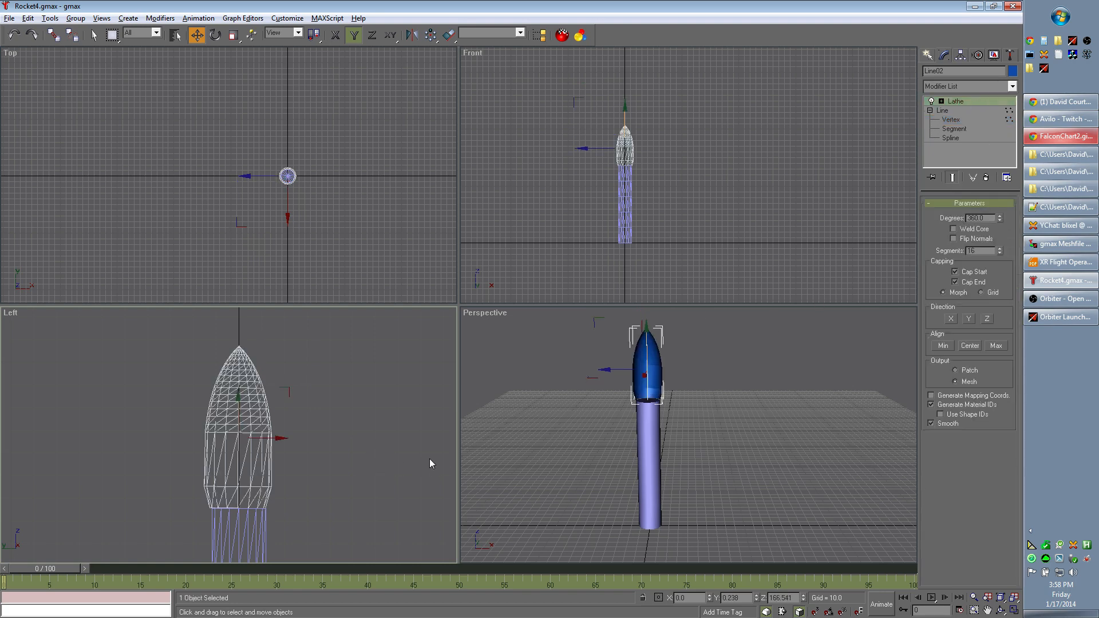
left_click(377, 474)
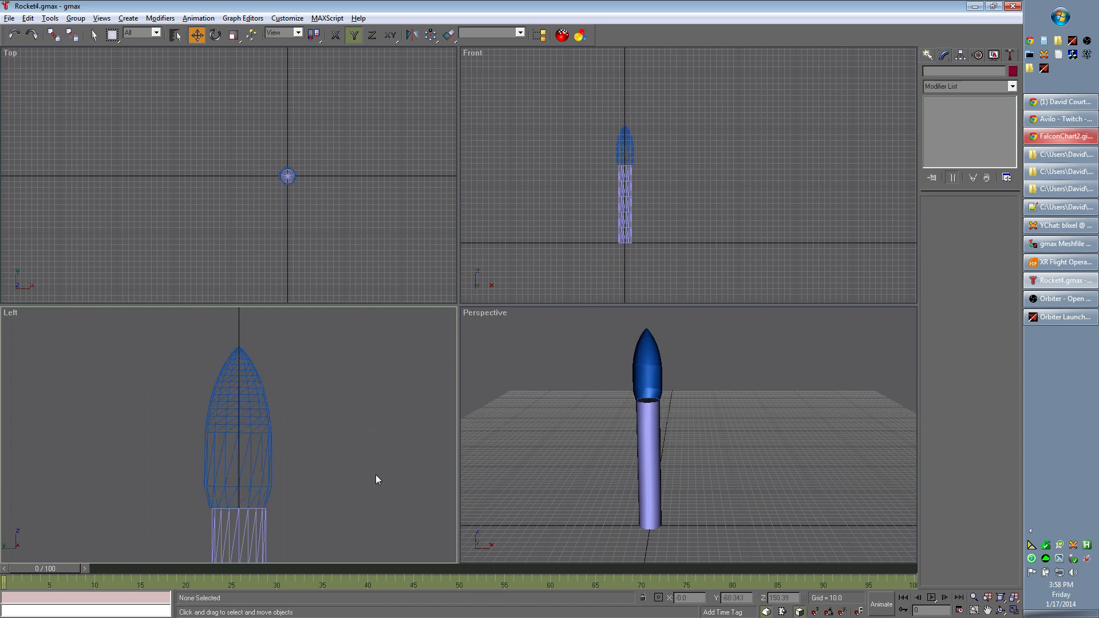
middle_click_drag(726, 468, 792, 471)
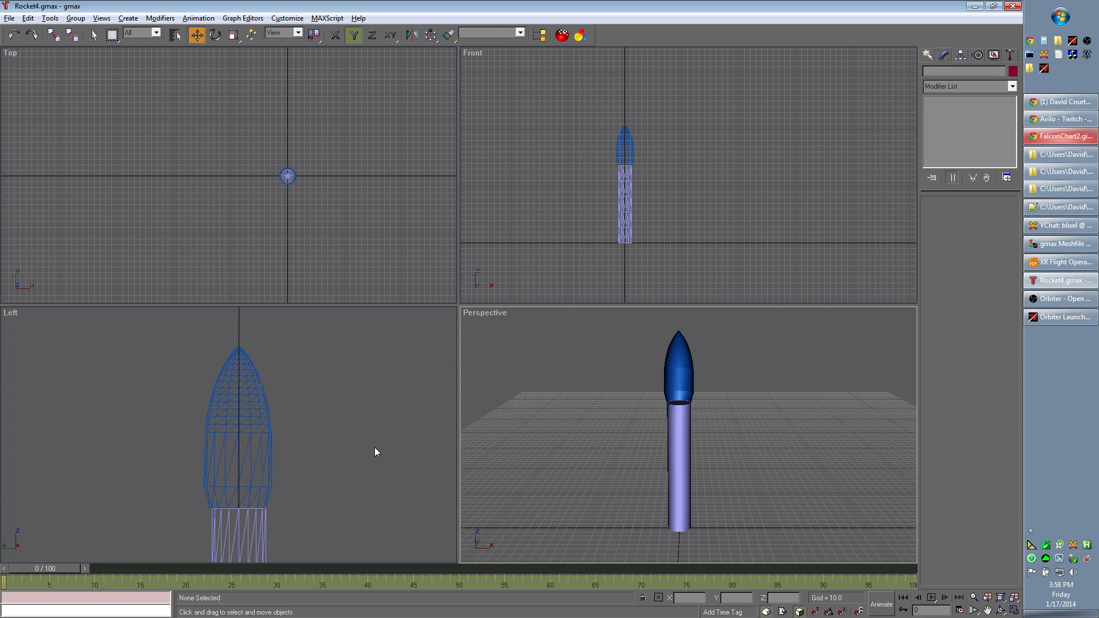
mouse_move(407, 507)
middle_mouse_down()
mouse_move(420, 503)
mouse_move(396, 524)
mouse_move(422, 478)
mouse_move(422, 491)
middle_mouse_up()
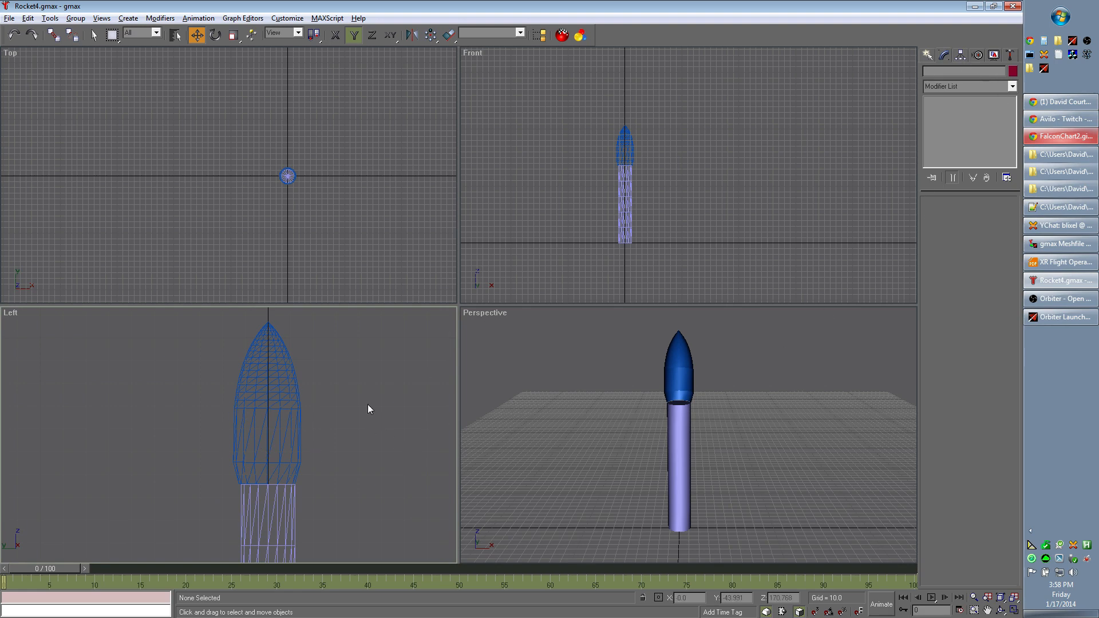
- Lengthen the fairing by raising the profile's first vertex to Z about 218.5 and the second to Z about 199.68
left_click(299, 426)
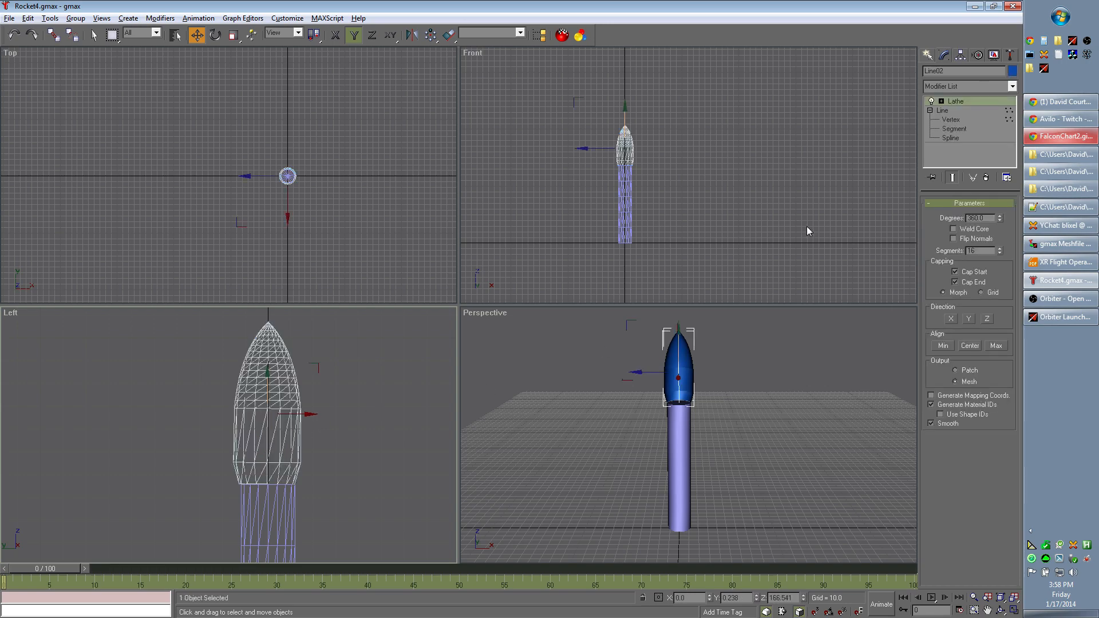
left_click(954, 118)
middle_click_drag(403, 385, 400, 458)
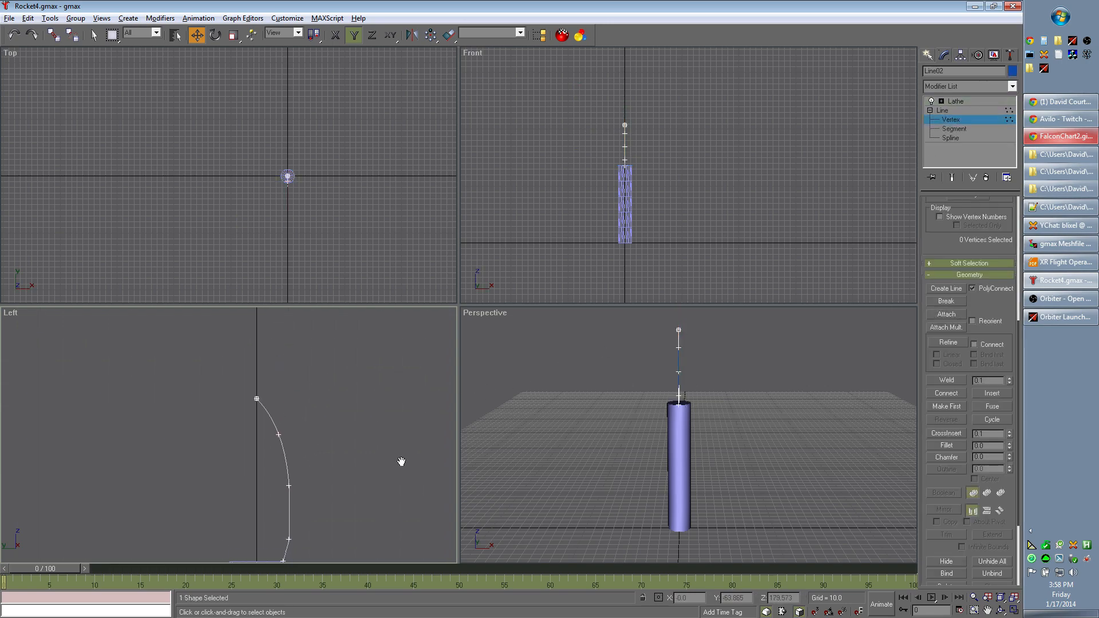
left_click(253, 397)
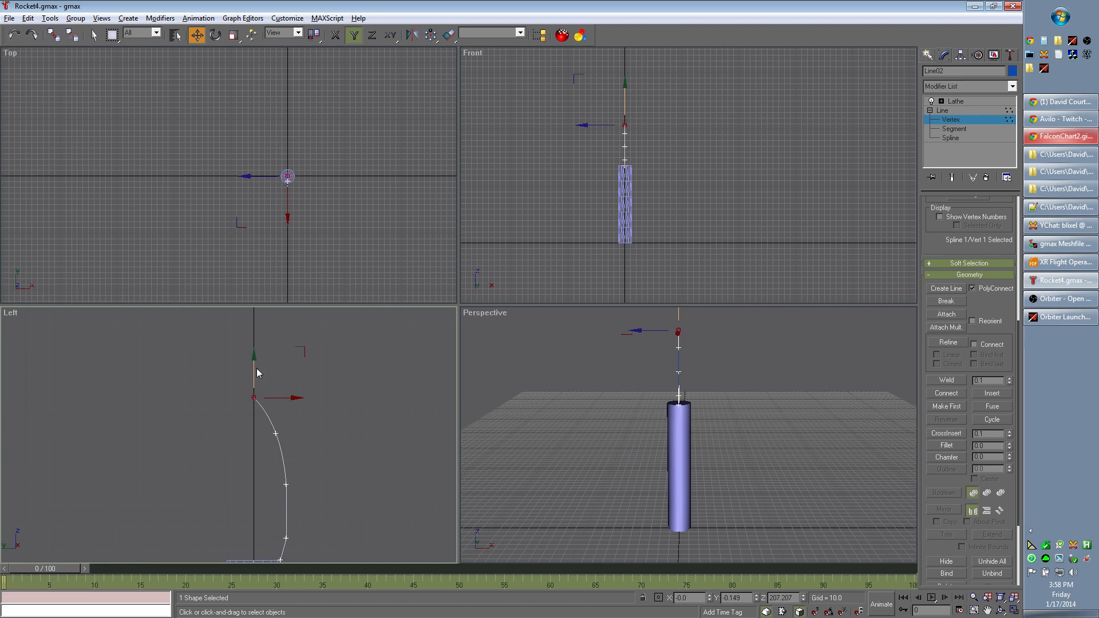
left_click_drag(253, 358, 252, 332)
left_click(277, 433)
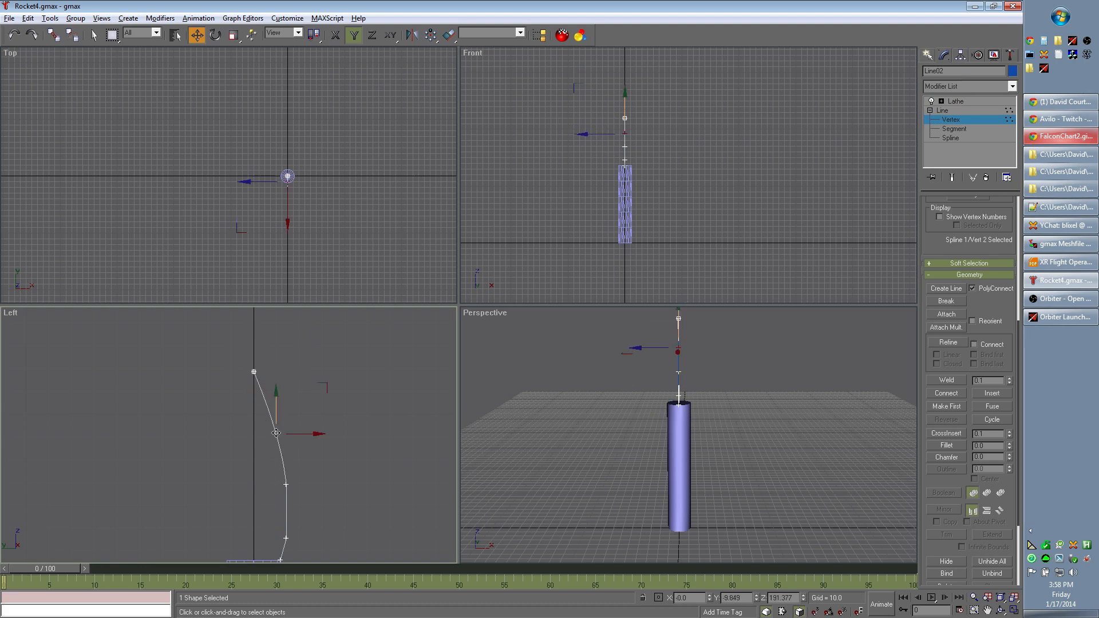
left_click_drag(277, 390, 273, 416)
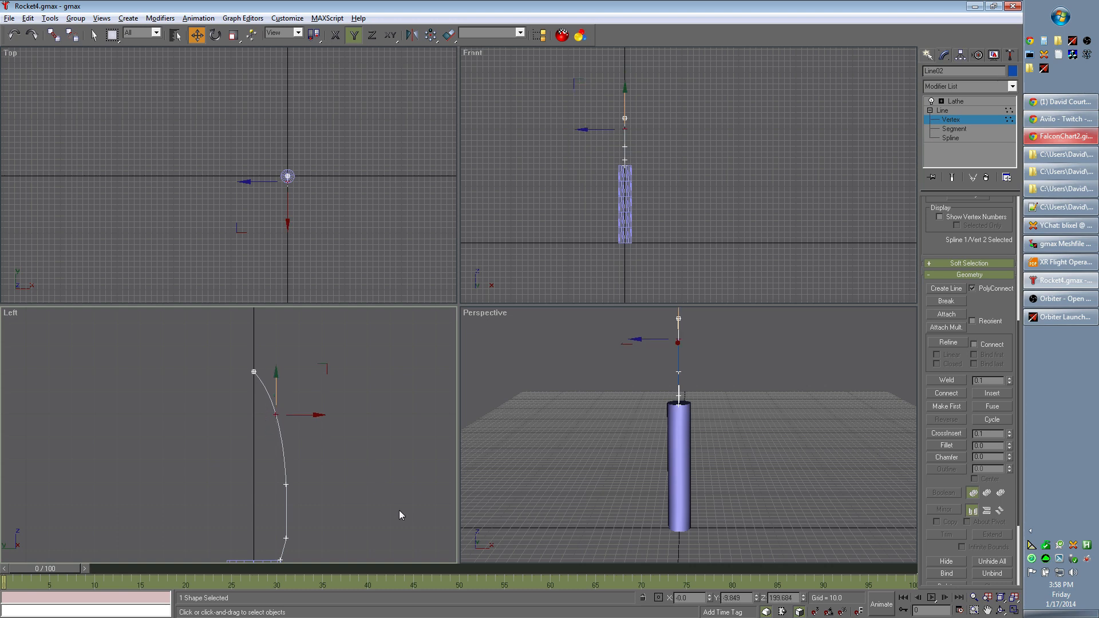
- Raise the profile's third vertex to lengthen the straight side of the fairing, and check the lathed result
middle_click_drag(400, 515, 407, 473)
left_click(296, 445)
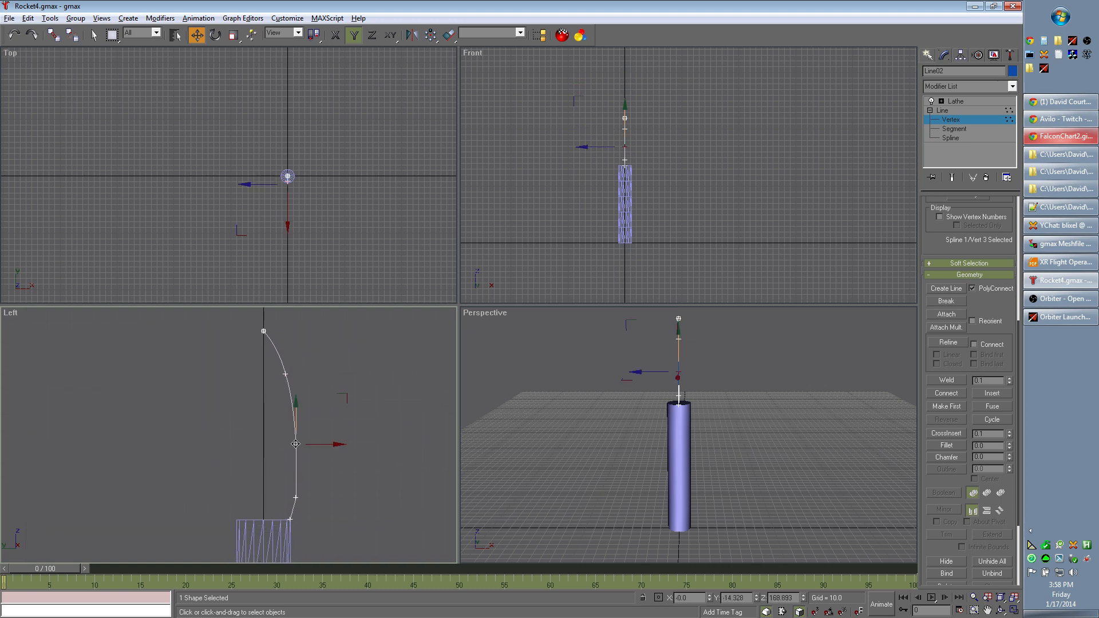
left_click_drag(296, 405, 297, 378)
left_click(385, 456)
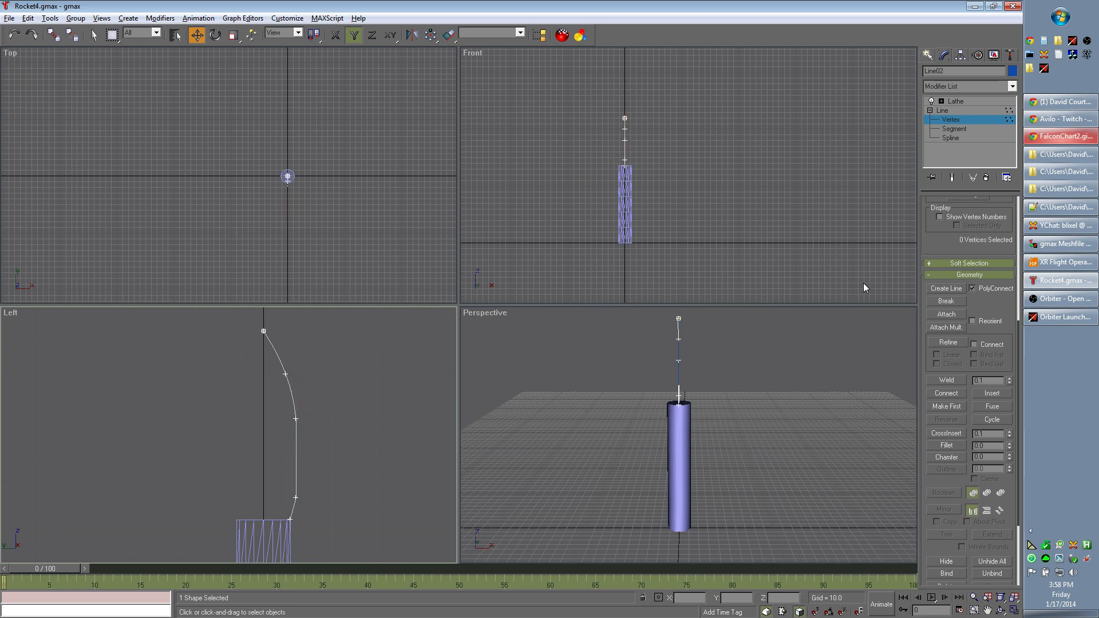
left_click(970, 102)
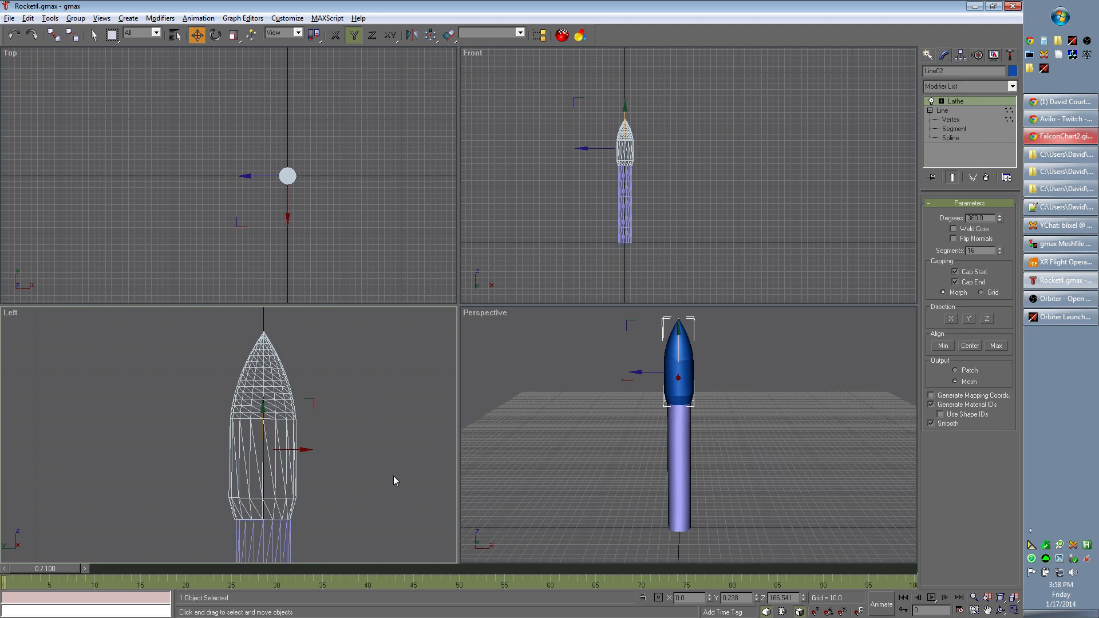
- Lower the profile's first vertex to Z about 212.94 for a blunter tip, and check the lathed nose
left_click(955, 120)
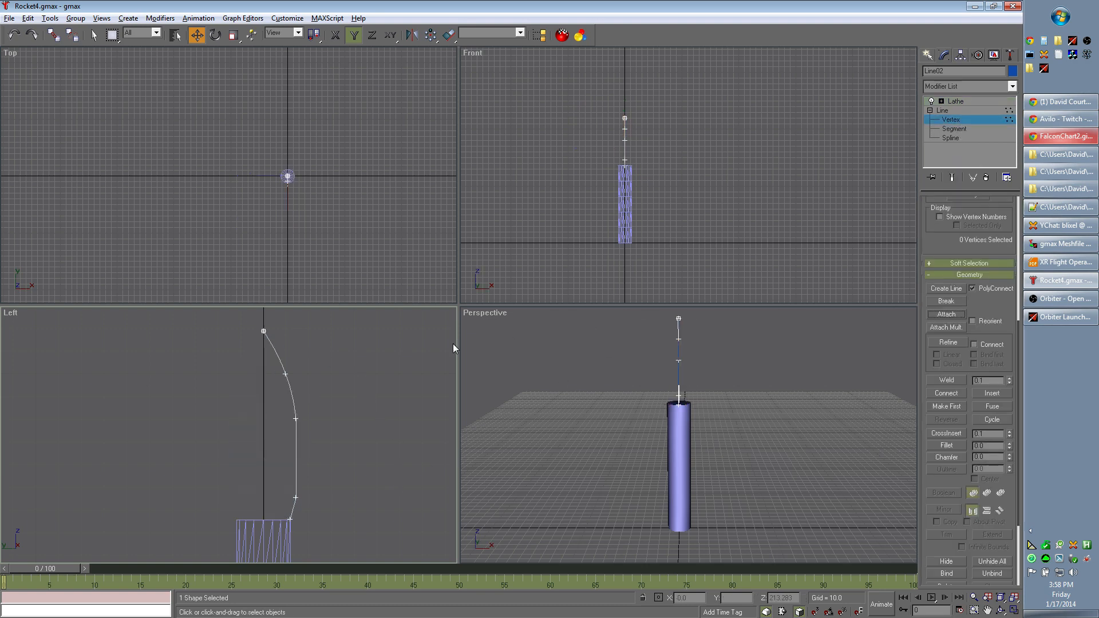
left_click(263, 331)
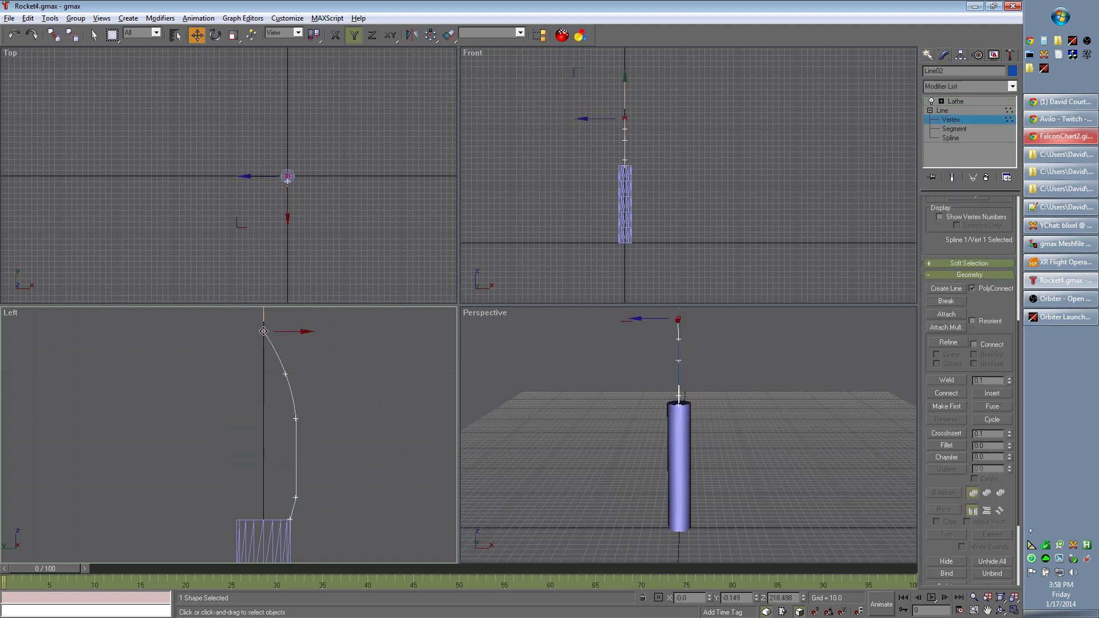
middle_click_drag(365, 375, 351, 434)
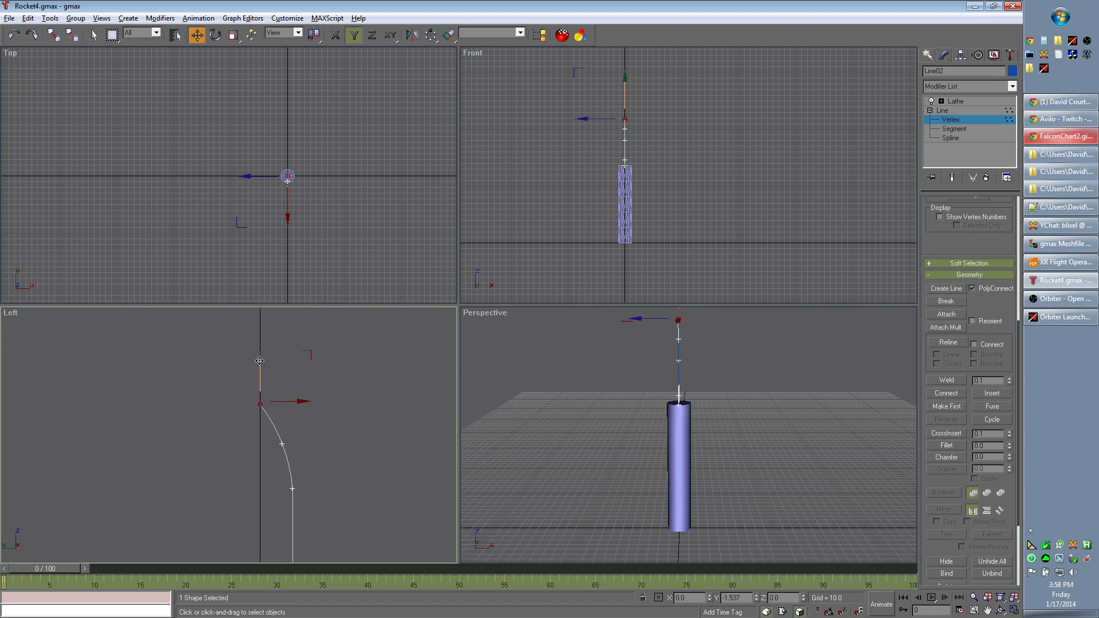
left_click_drag(260, 357, 259, 370)
left_click(964, 103)
left_click(715, 404)
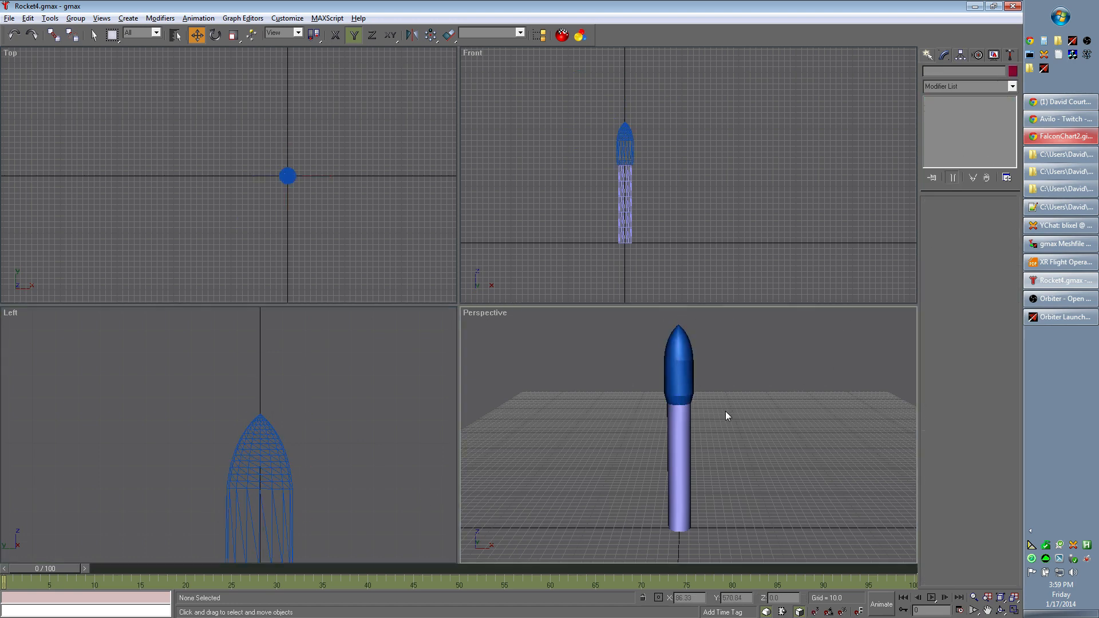
- Save the rocket scene under the new file name Rocket4a.gmax in the gmax folder
mouse_move(794, 448)
middle_mouse_down("alt")
mouse_move(704, 447)
mouse_move(792, 447)
mouse_move(789, 436)
mouse_move(795, 454)
mouse_move(684, 454)
mouse_move(674, 470)
mouse_move(799, 449)
middle_mouse_up("alt")
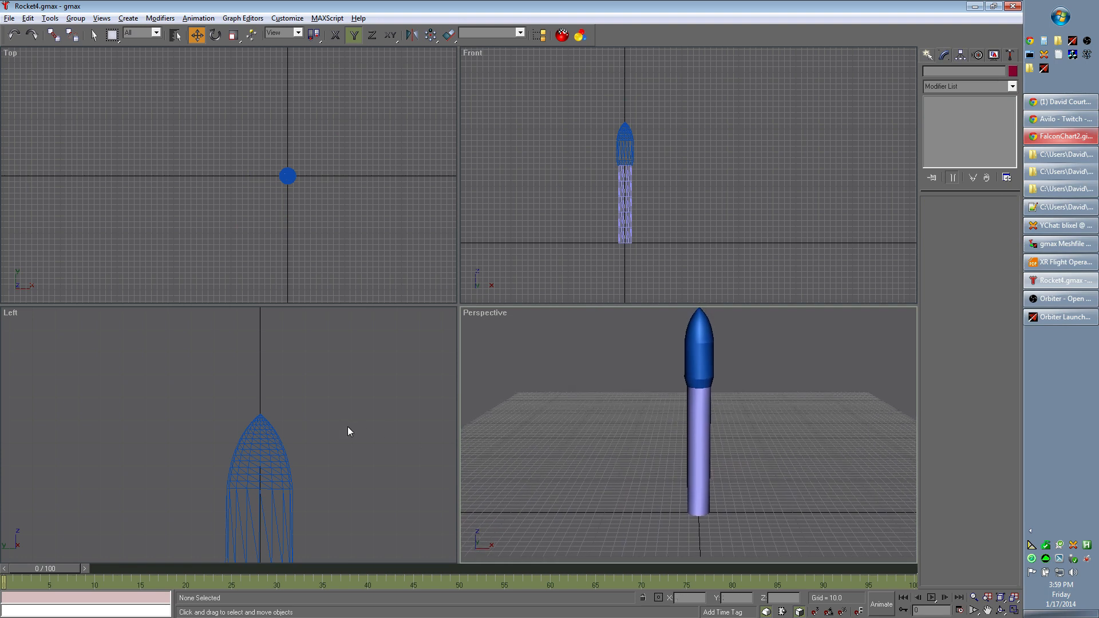
middle_click_drag(384, 528, 379, 430)
scroll(379, 428, "down", 4)
middle_click_drag(444, 473, 350, 442)
scroll(350, 441, "up", 2)
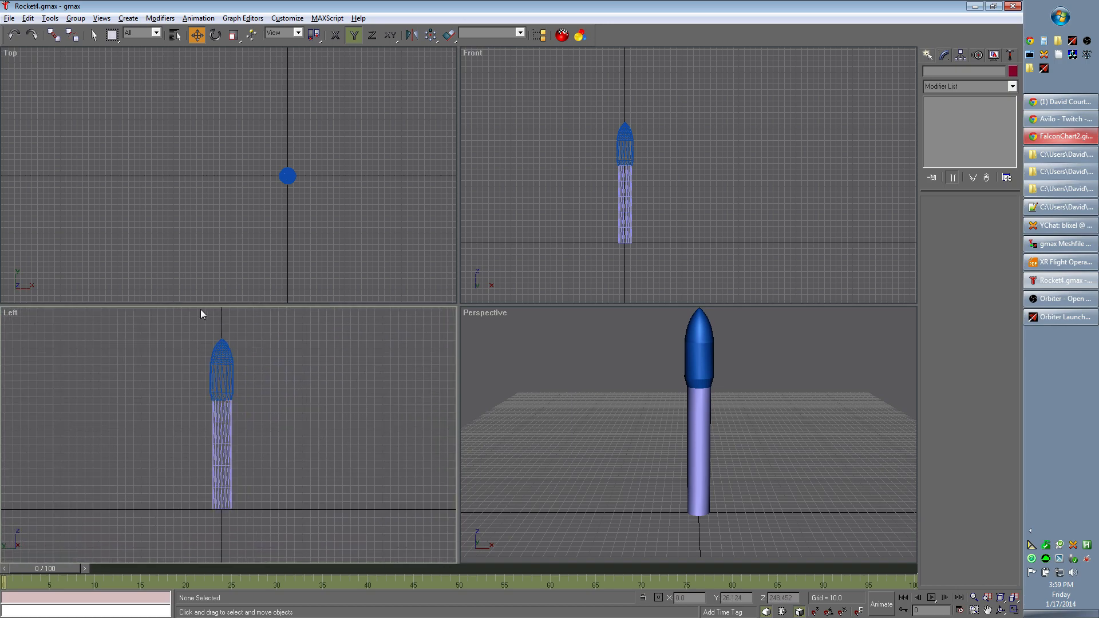
left_click(9, 18)
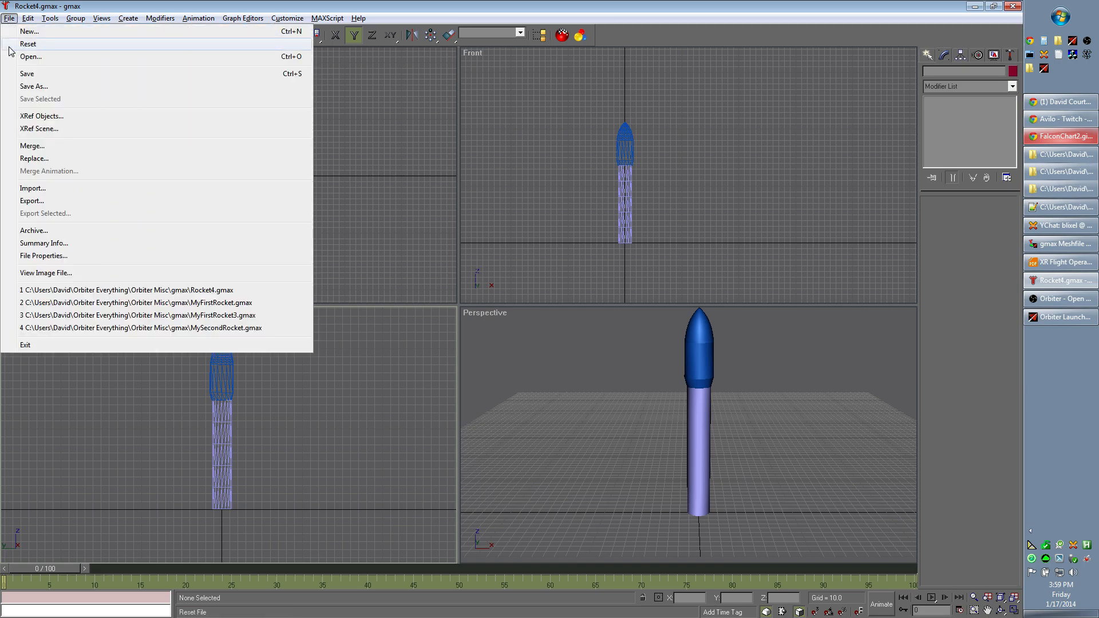
left_click(38, 87)
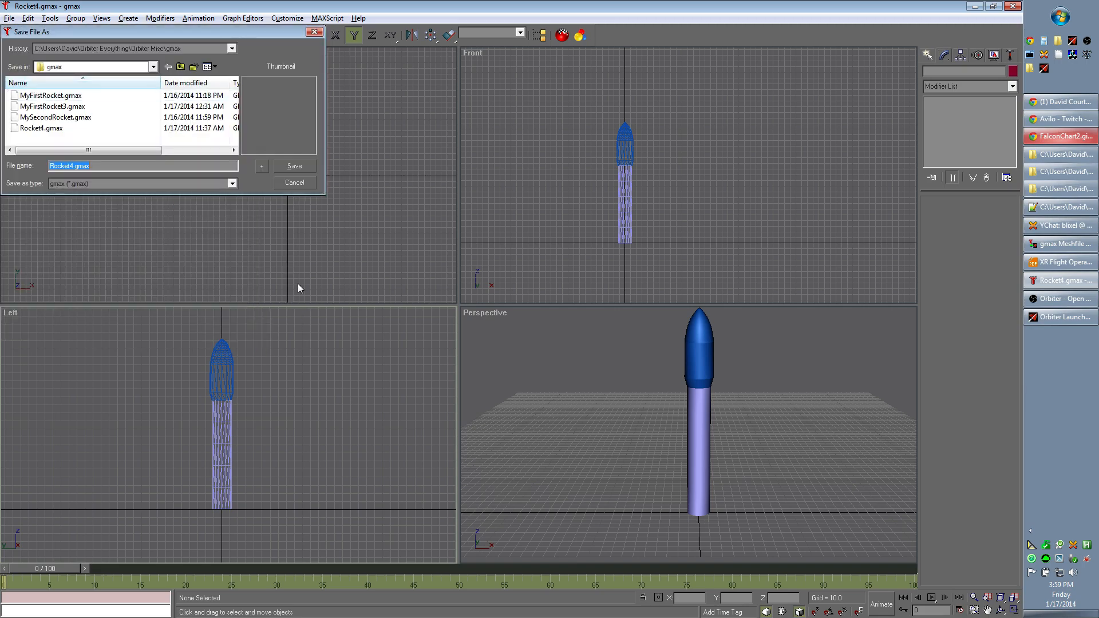
key("Right")
type("a")
left_click(303, 168)
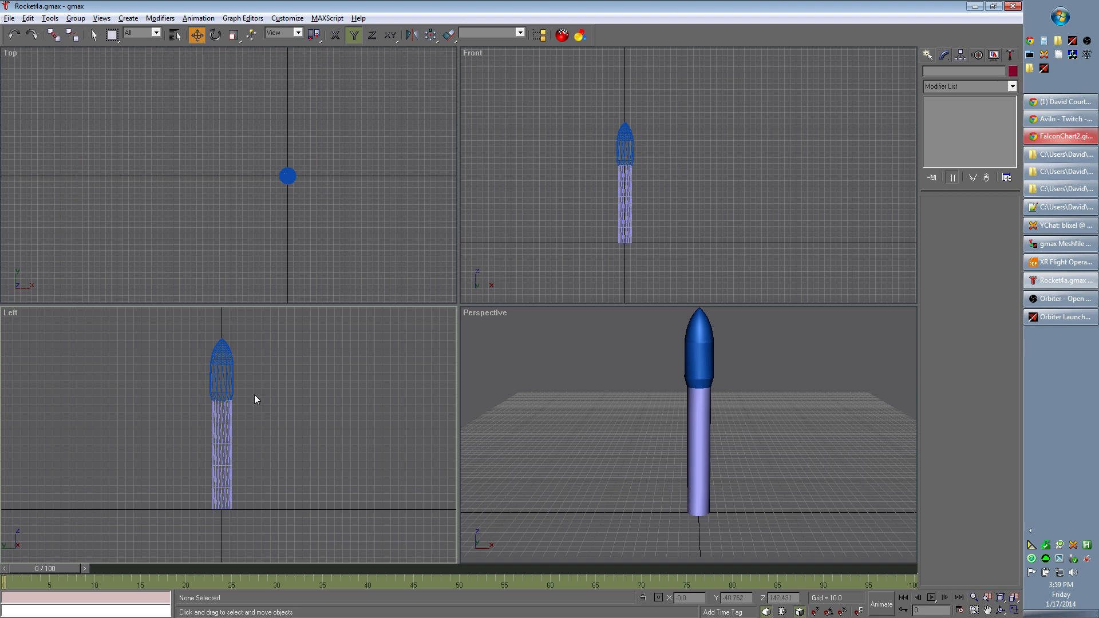
- Select the lathed fairing and the body cylinder in turn to examine them as separate parts, and clear the selection
left_click(222, 375)
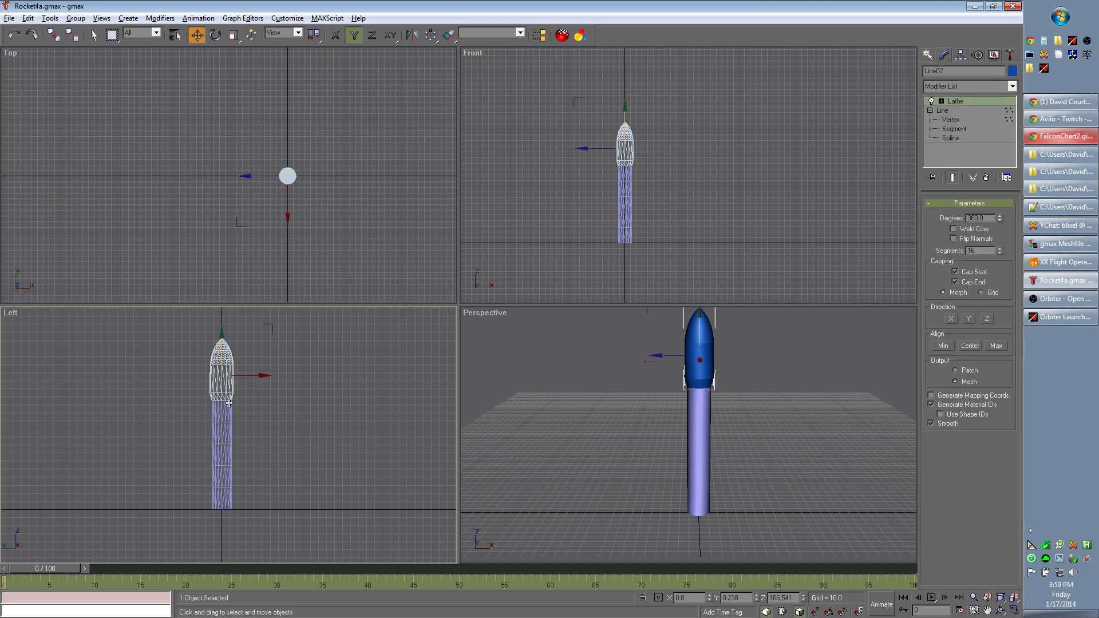
left_click(219, 438)
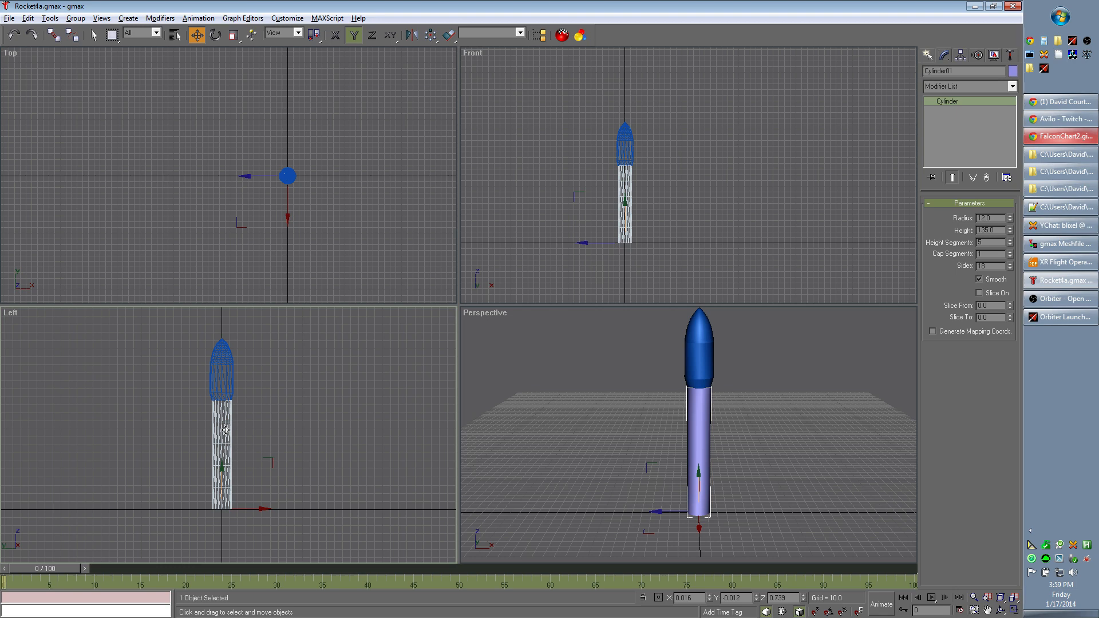
left_click(226, 376)
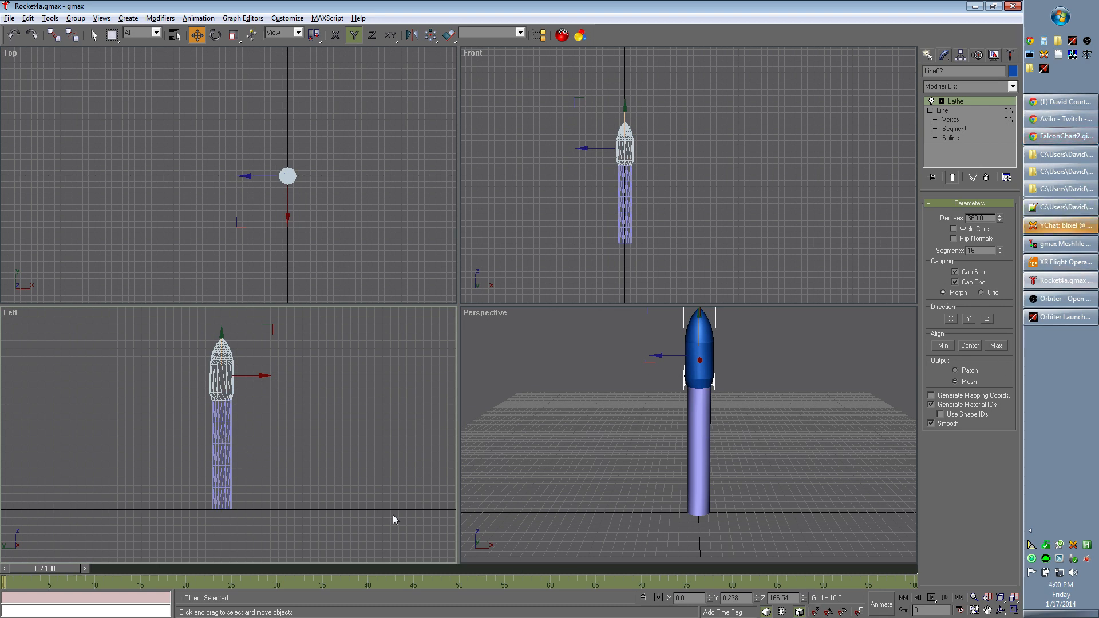
left_click(225, 468)
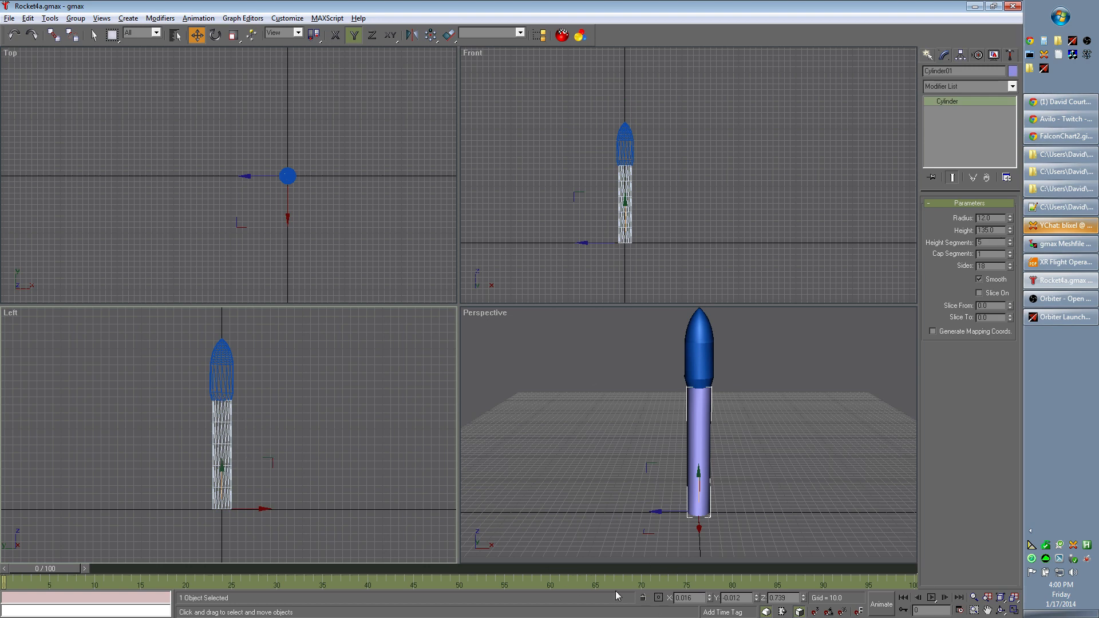
left_click(221, 370)
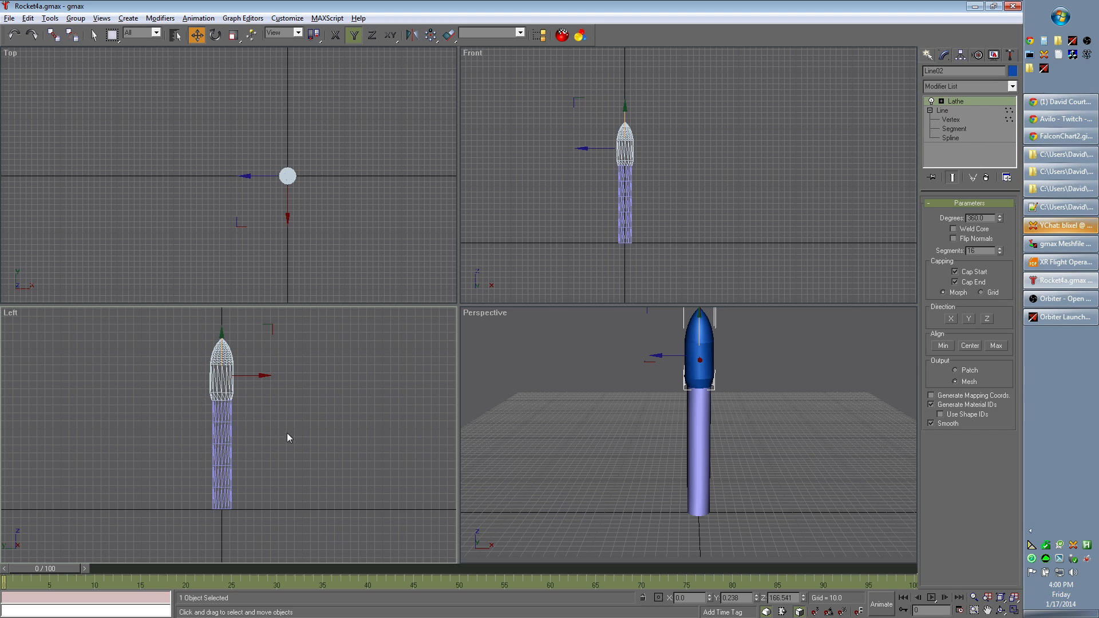
left_click(345, 442)
left_click(212, 425)
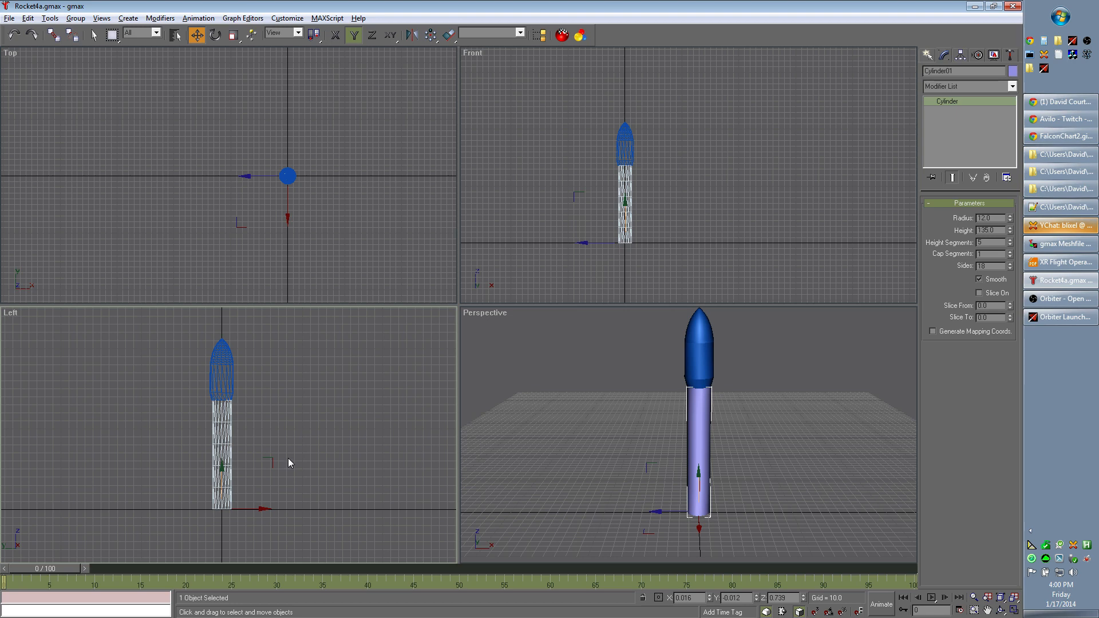
left_click(315, 400)
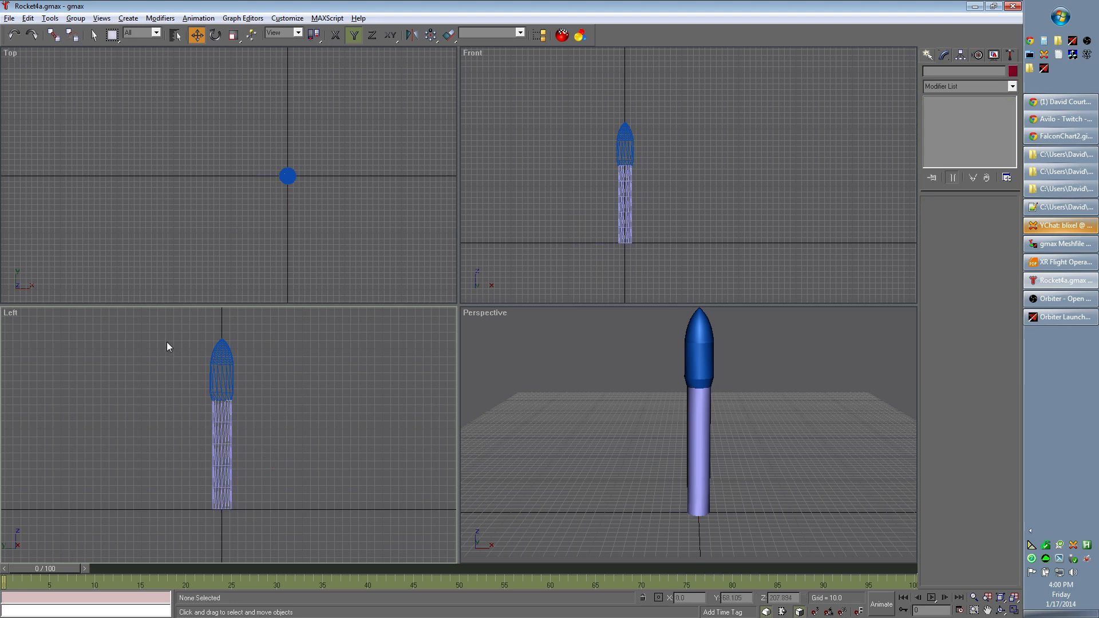
- Select all the rocket's parts and rotate them together a quarter turn so the rocket lies horizontally with its nose toward negative Y
left_click_drag(130, 328, 311, 480)
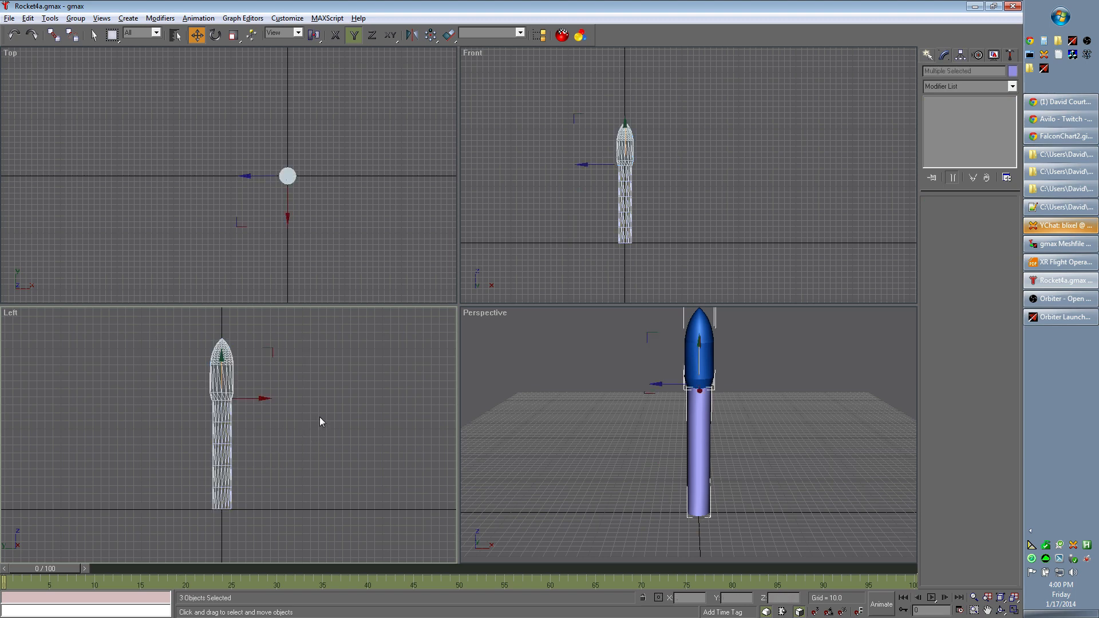
left_click(216, 36)
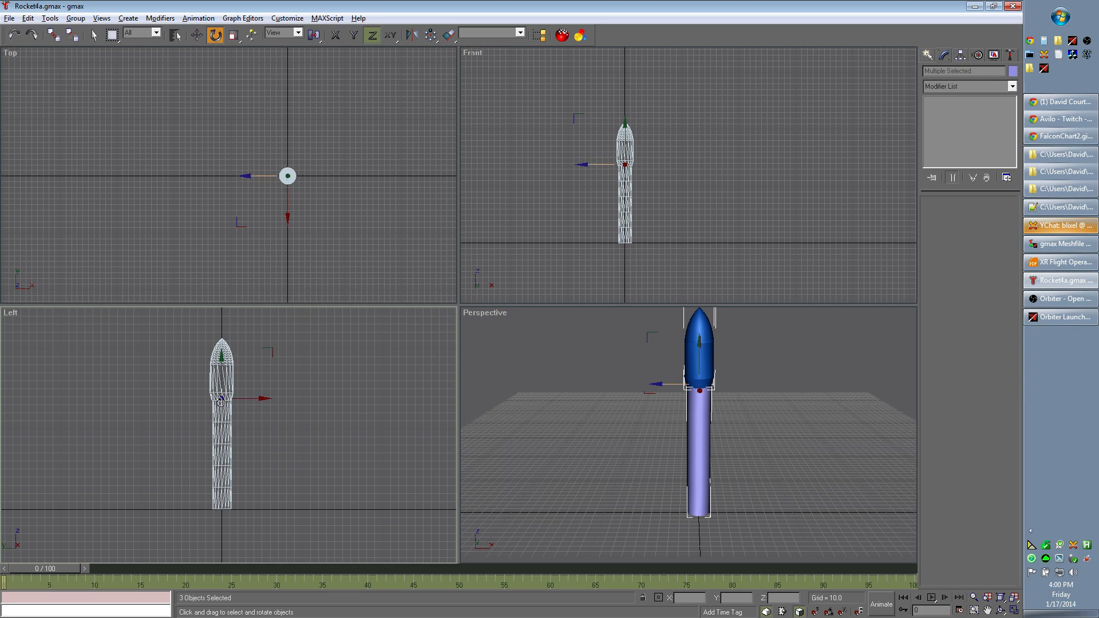
left_click_drag(220, 400, 120, 296)
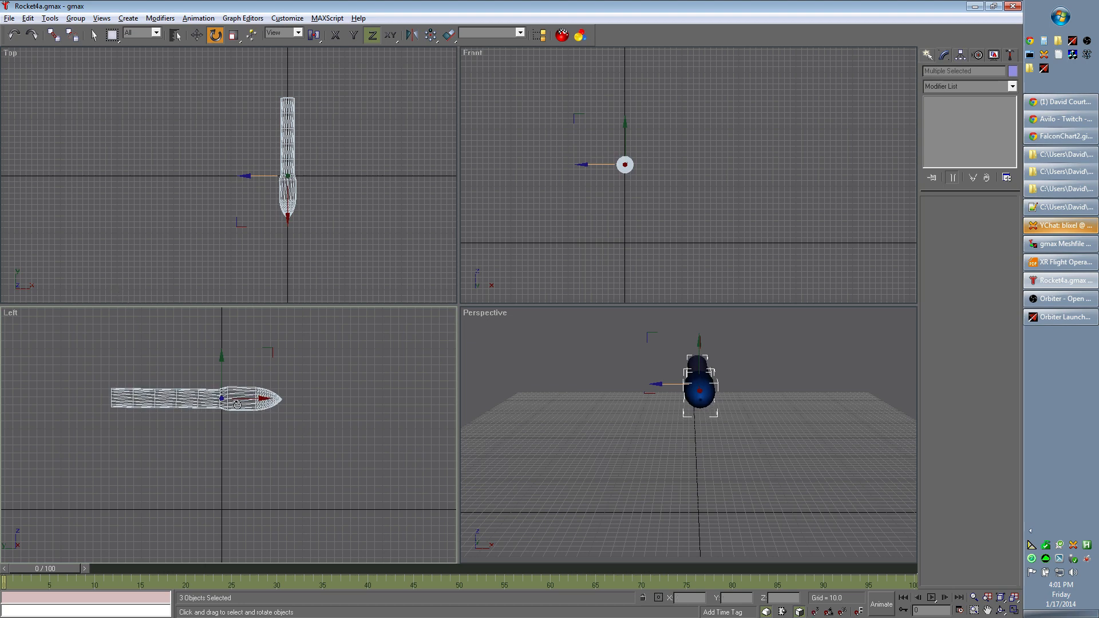
- Move the whole horizontal rocket down until its long axis is centred on the Front view's origin, and deselect it
left_click(196, 35)
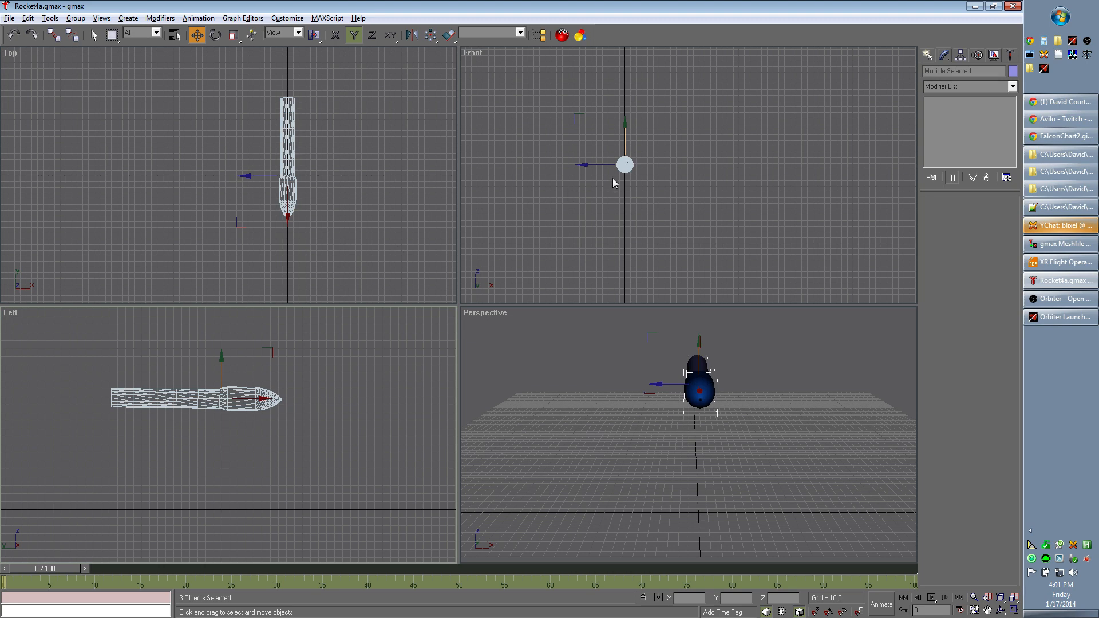
left_click_drag(626, 164, 624, 241)
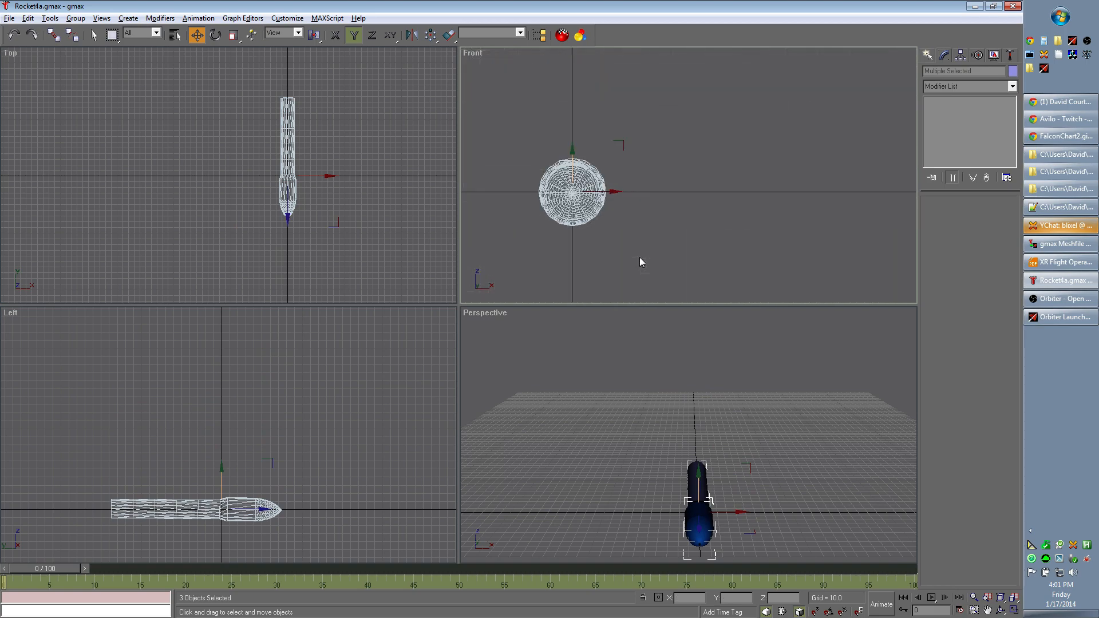
middle_click_drag(639, 258, 710, 233)
scroll(647, 227, "up", 3)
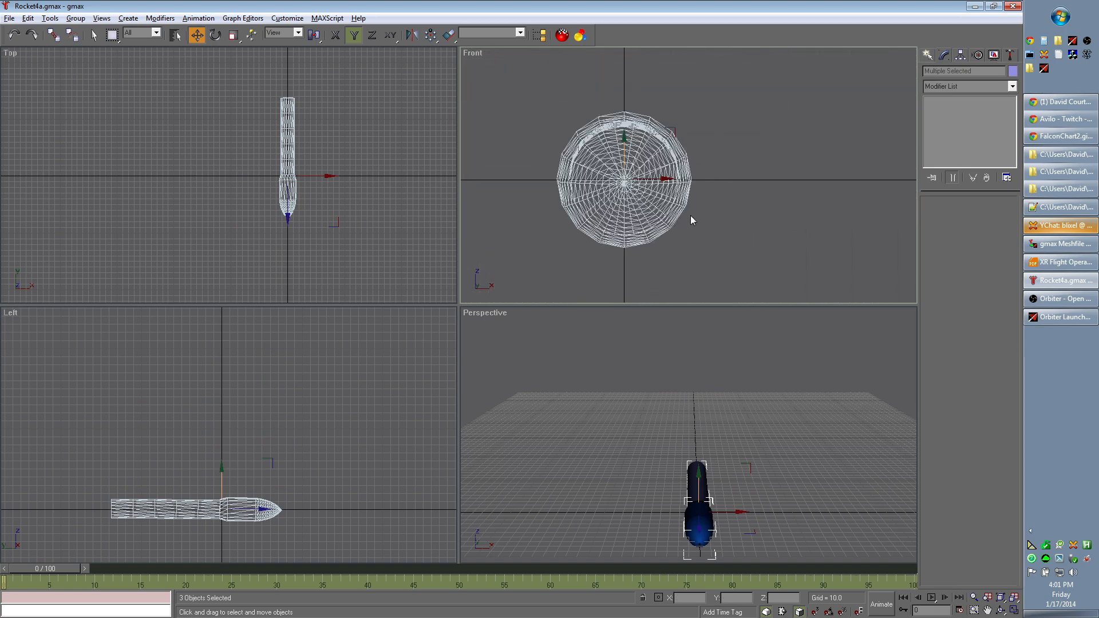
scroll(690, 219, "up", 2)
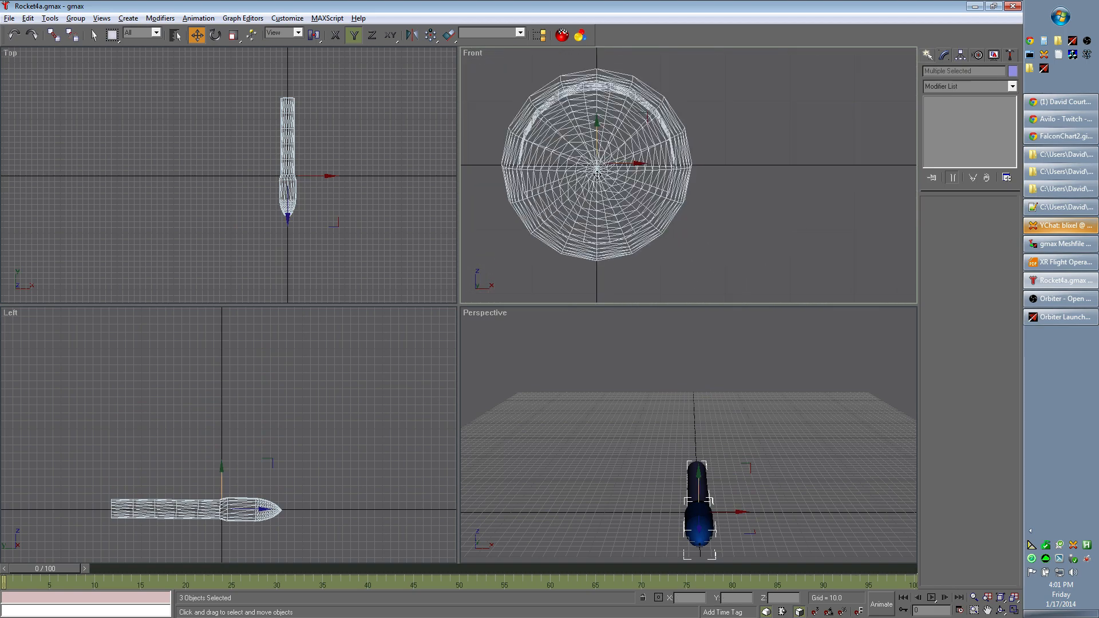
left_click_drag(597, 173, 602, 169)
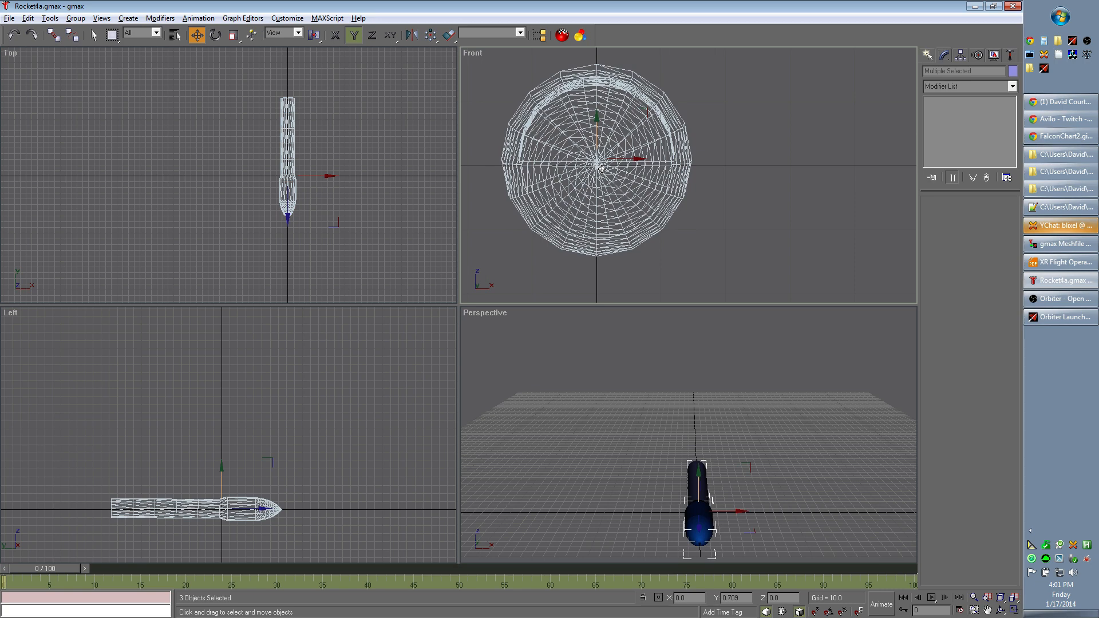
left_click_drag(602, 169, 602, 170)
left_click(771, 458)
mouse_move(800, 458)
middle_mouse_down()
mouse_move(688, 441)
mouse_move(814, 445)
middle_mouse_up()
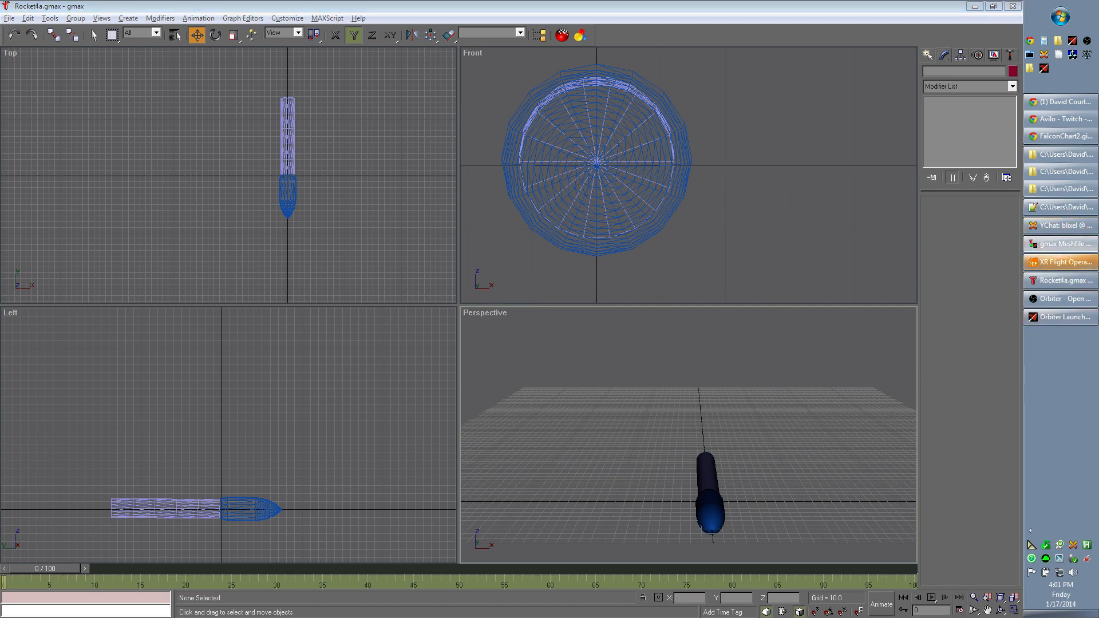
- Switch to gmax Meshfile Grabber and start grabbing the mesh to rocket5.msh in the rocket folder
left_click_drag(724, 1, 487, 235)
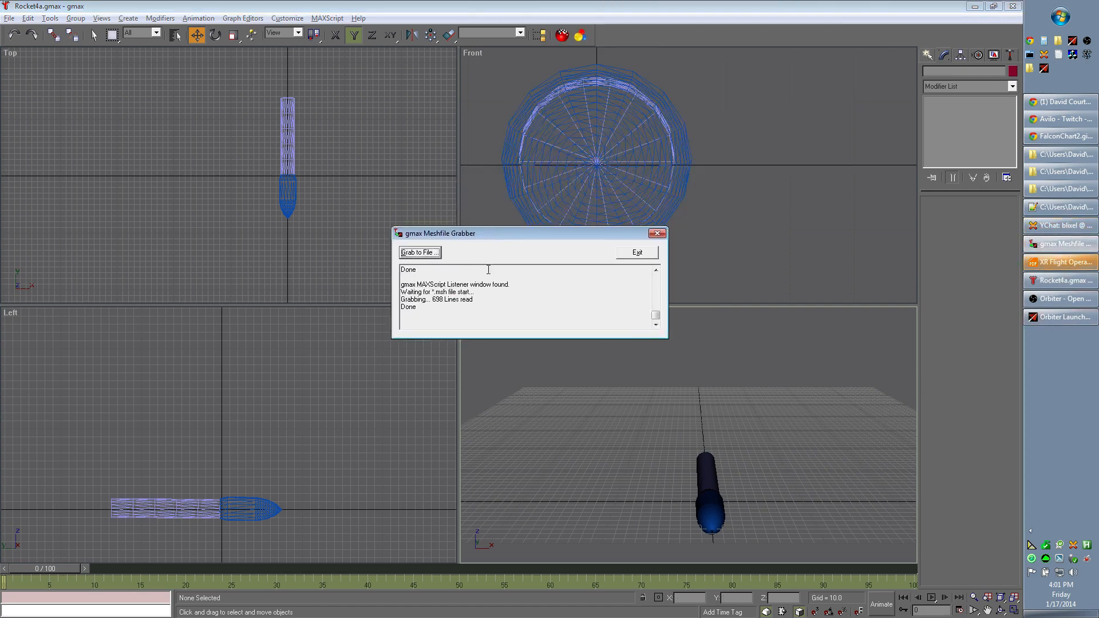
left_click(430, 255)
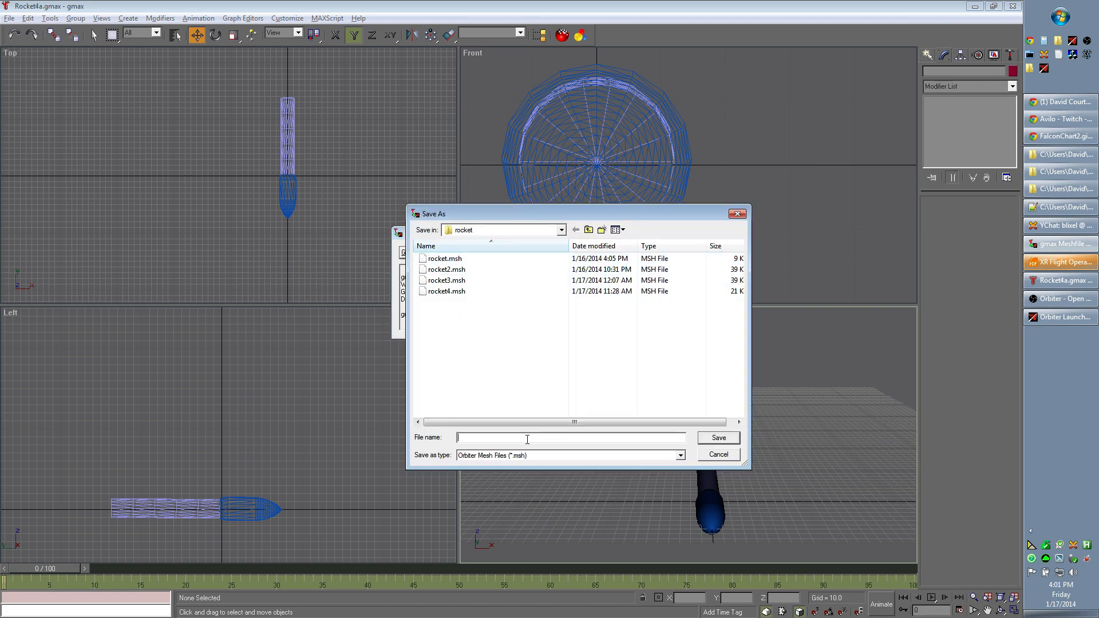
type("rocket")
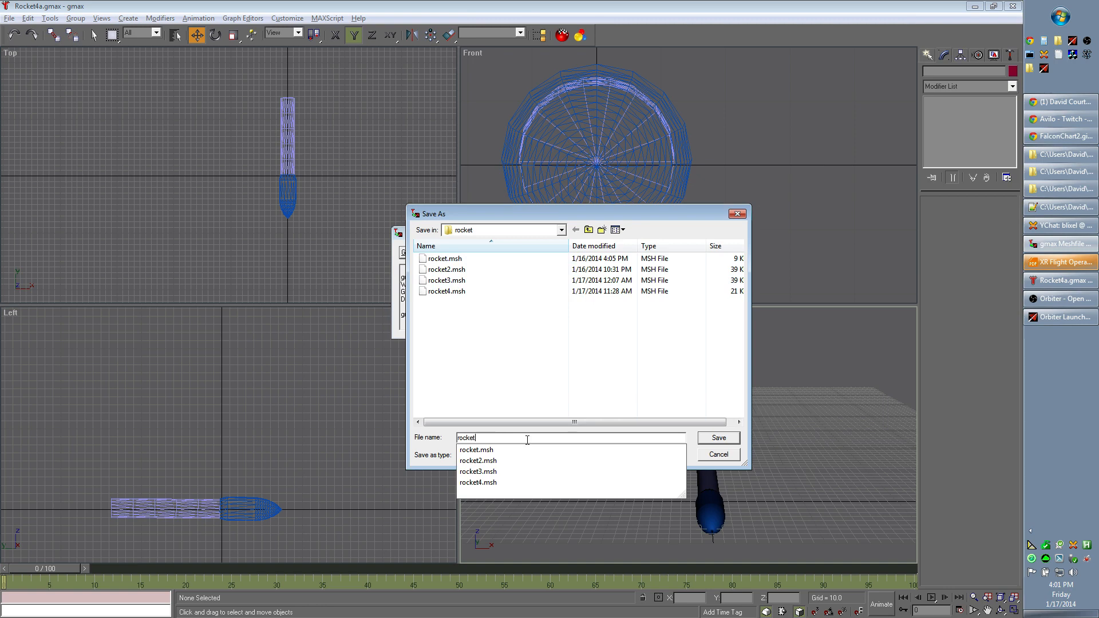
type("6.msh")
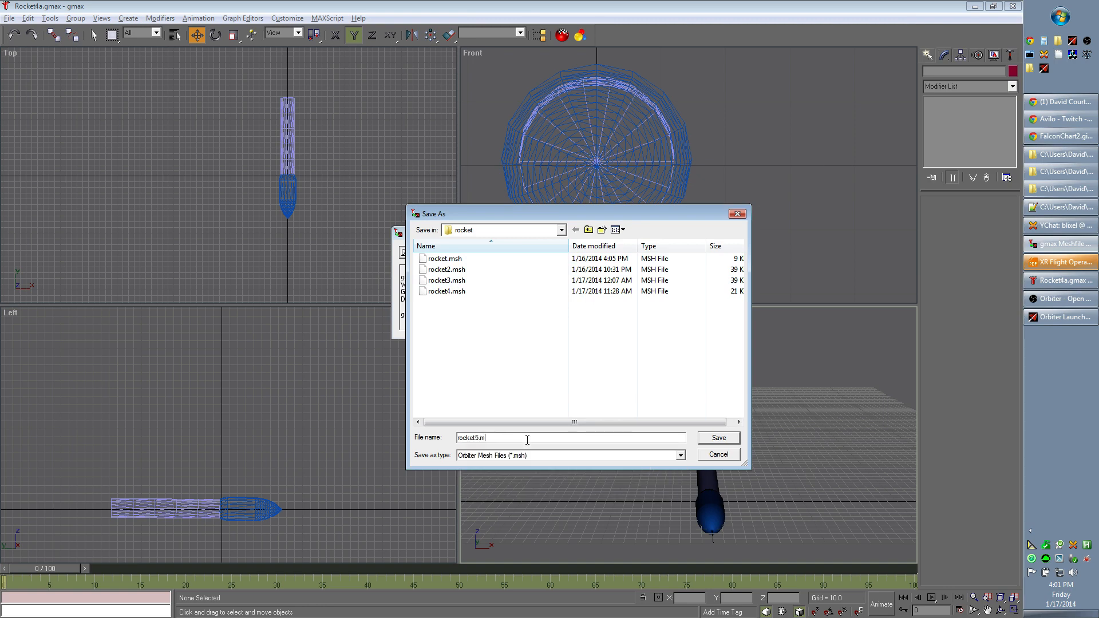
left_click(719, 437)
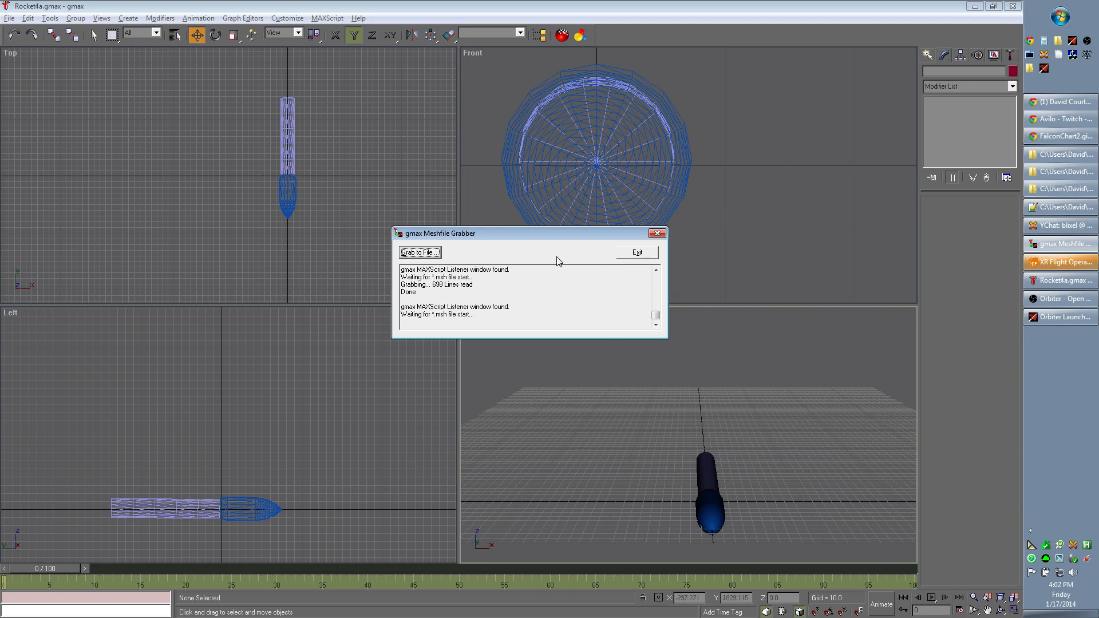
- Return to gmax and bring up the MAXScript utility for exporting the rocket as an *.msh file
left_click_drag(555, 238, 562, 226)
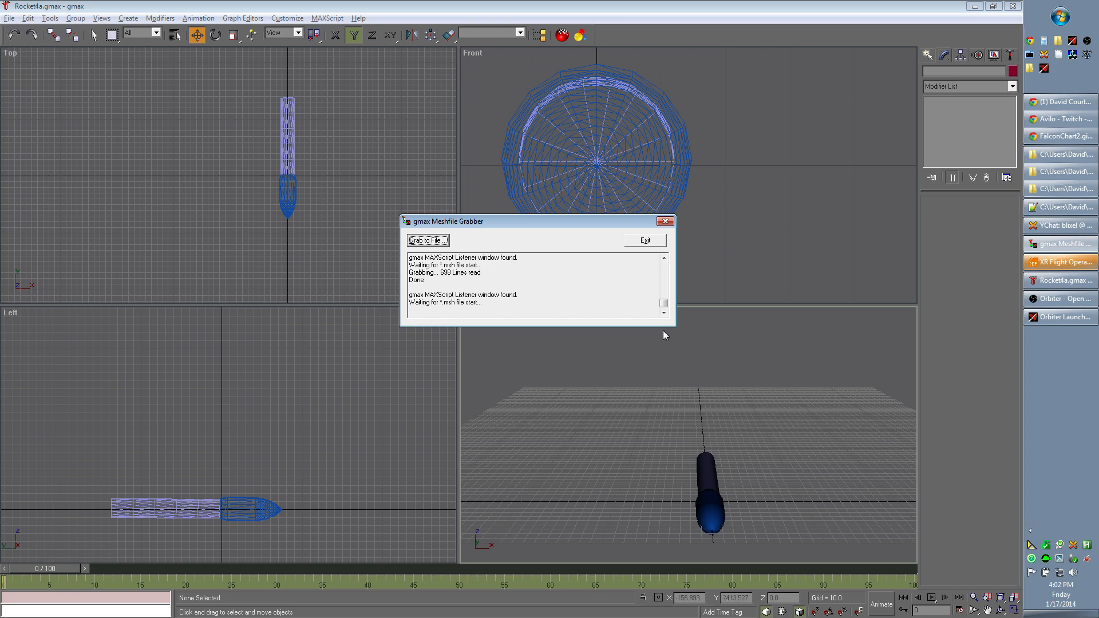
left_click(411, 398)
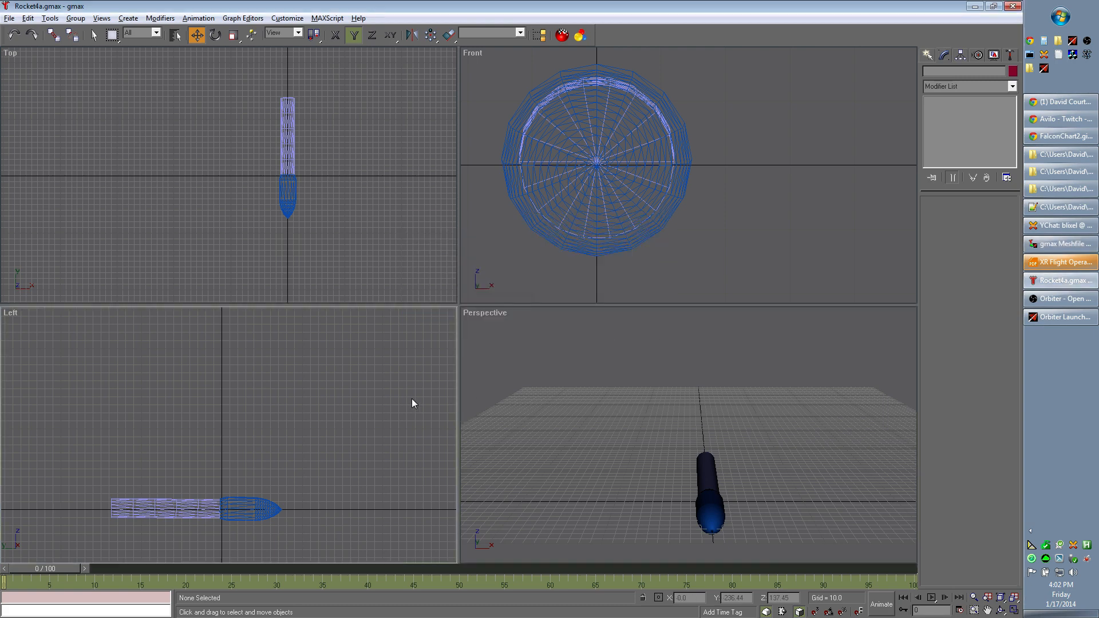
left_click(1011, 57)
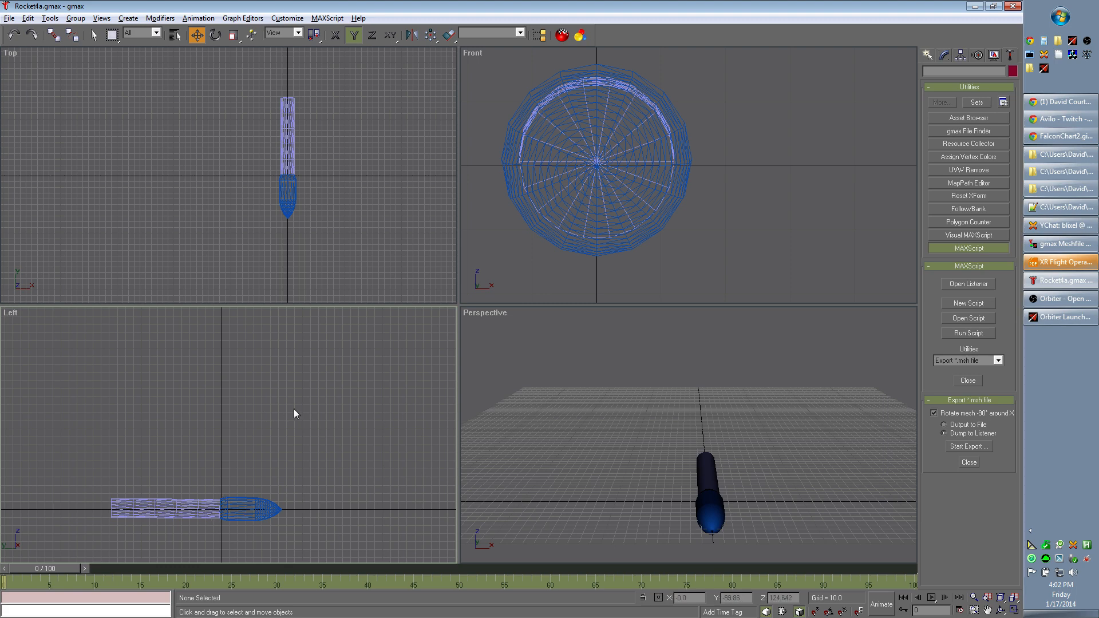
- Select all three rocket parts and move them up in the Left view until the fairing's underside rests on the horizontal axis
middle_click_drag(246, 412, 331, 392)
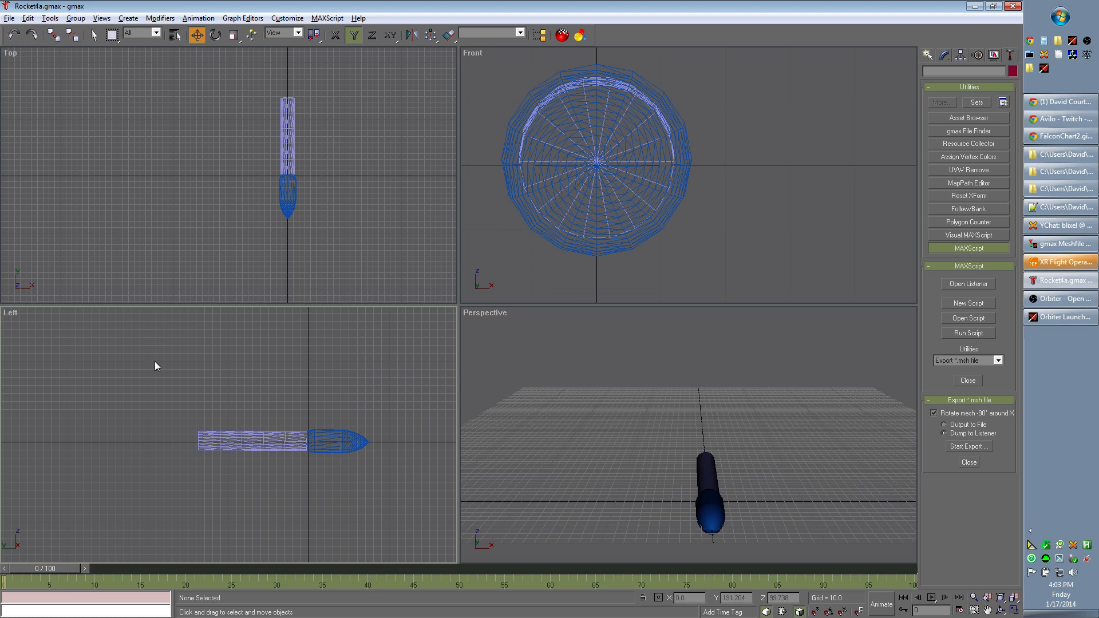
left_click_drag(155, 362, 396, 505)
left_click_drag(167, 390, 456, 517)
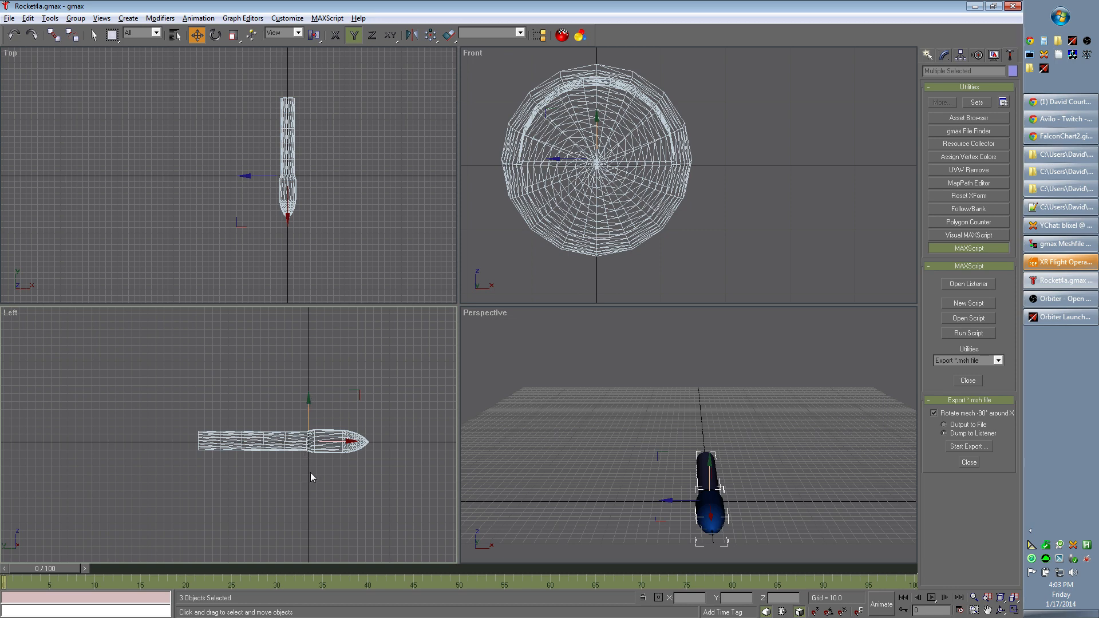
mouse_move(309, 443)
left_mouse_down()
mouse_move(309, 417)
mouse_move(309, 433)
left_mouse_up()
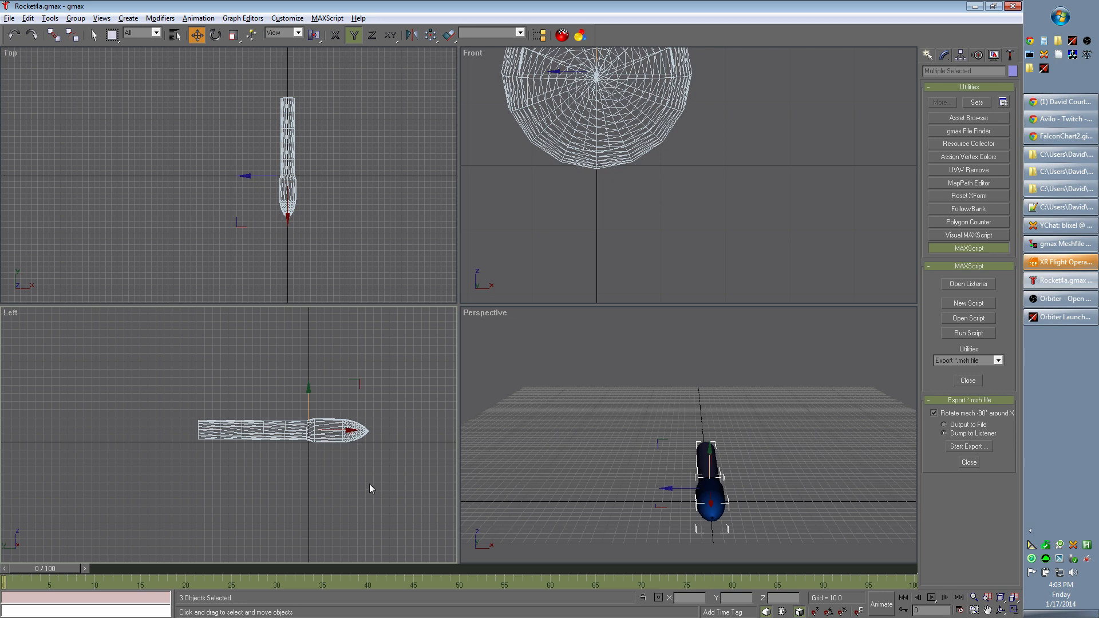
middle_click_drag(369, 483, 275, 481)
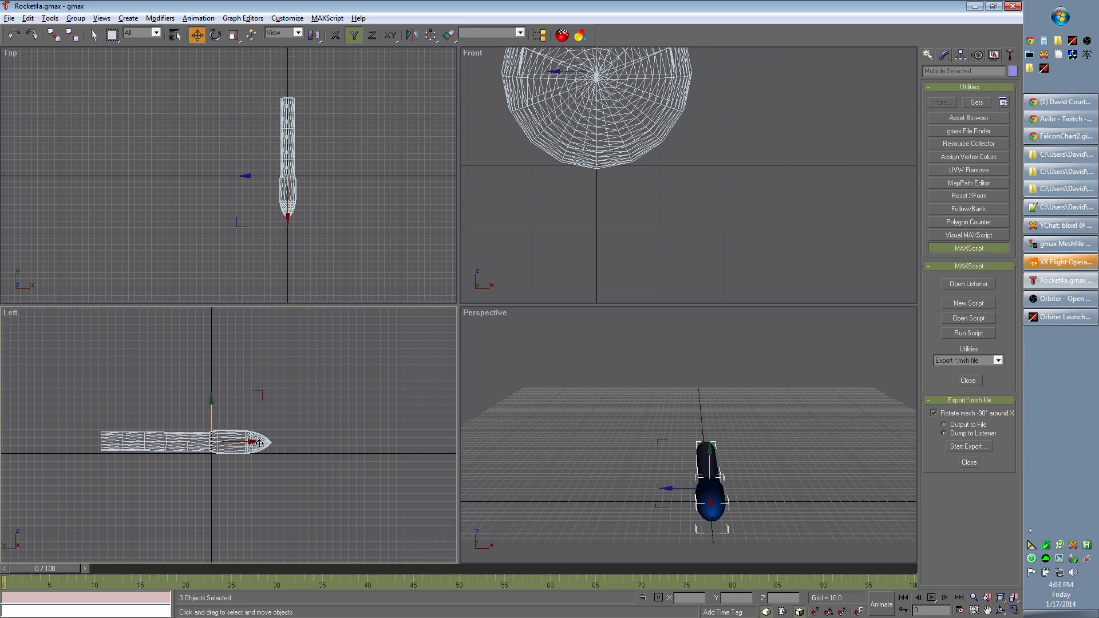
- Reselect the whole rocket and move it lengthwise toward its nose until the tail end sits at the Left view's origin
key("F5")
left_click(201, 447)
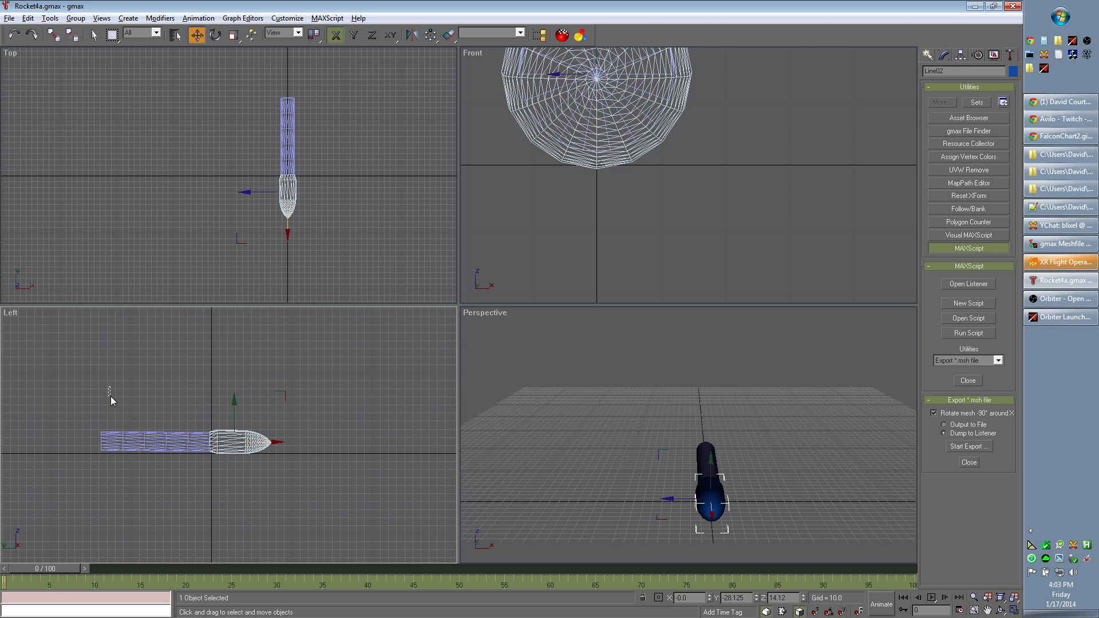
left_click_drag(111, 396, 249, 476)
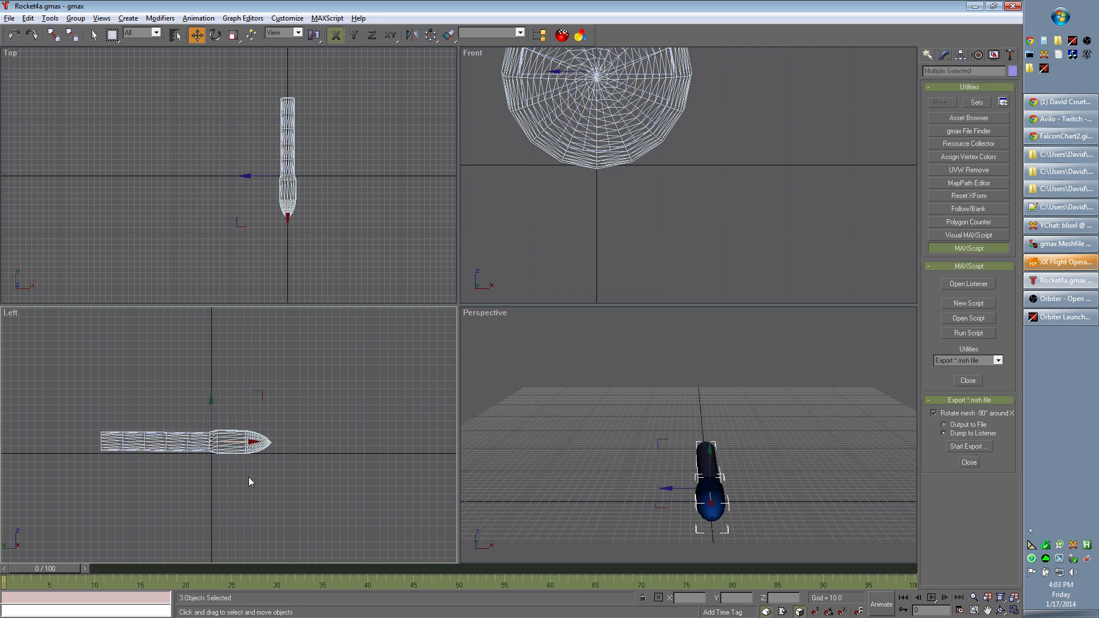
left_click(254, 443)
left_click_drag(108, 367, 321, 542)
left_click_drag(181, 442, 292, 447)
scroll(301, 481, "up", 4)
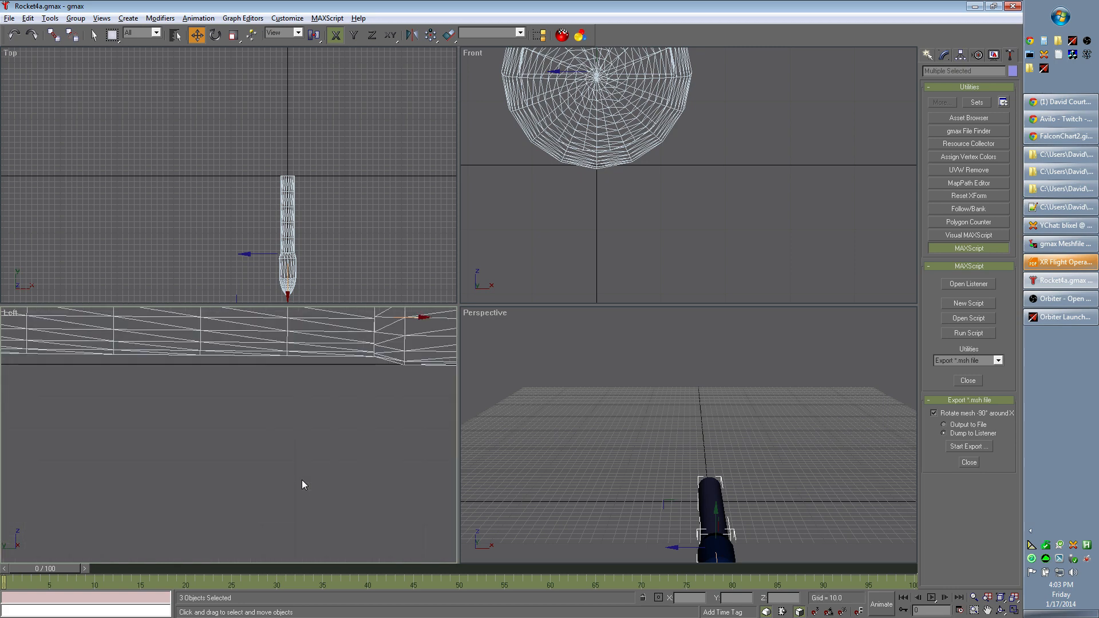
- Nudge the rocket up slightly so the fairing clears the horizontal axis in the Left view, and save the scene
scroll(321, 465, "down", 2)
scroll(393, 469, "up", 1)
middle_click_drag(393, 472, 351, 513)
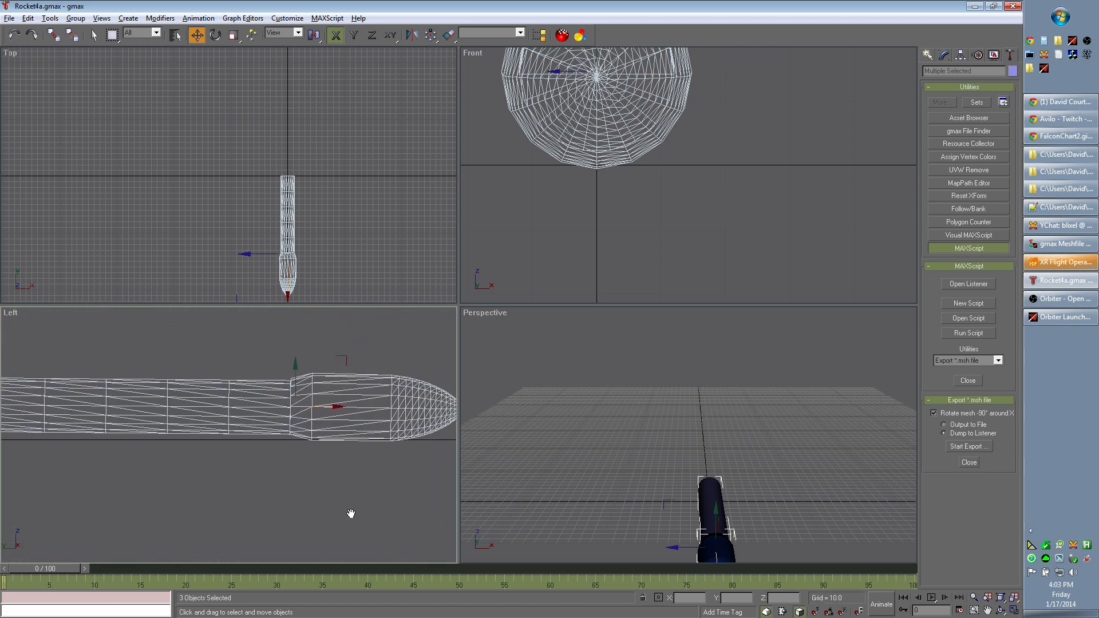
left_click(295, 369)
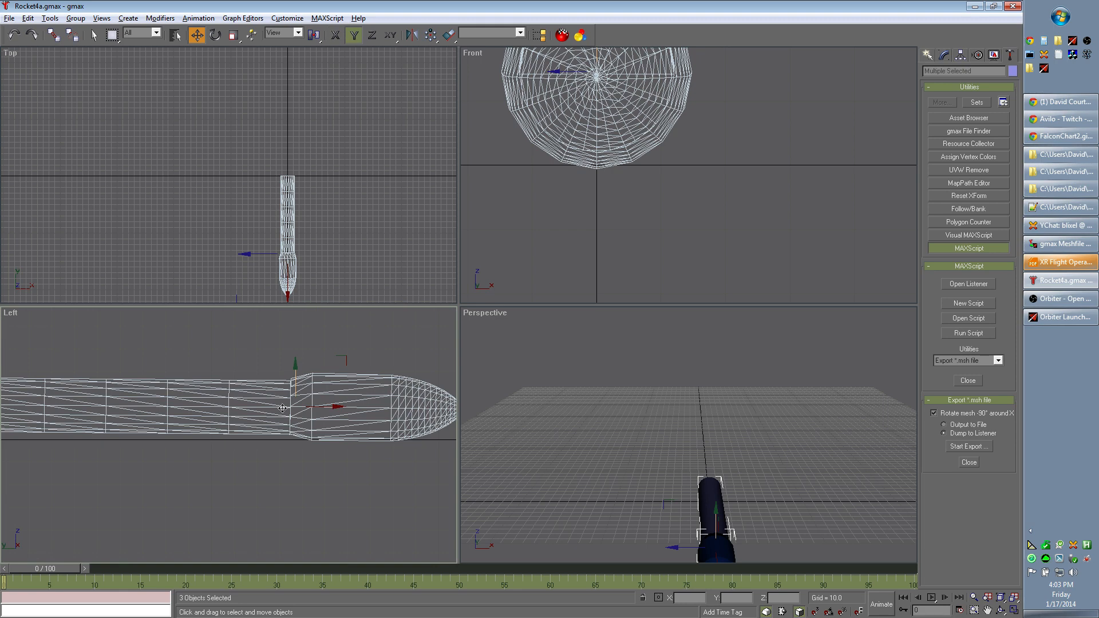
left_click_drag(283, 408, 283, 406)
scroll(329, 468, "down", 5)
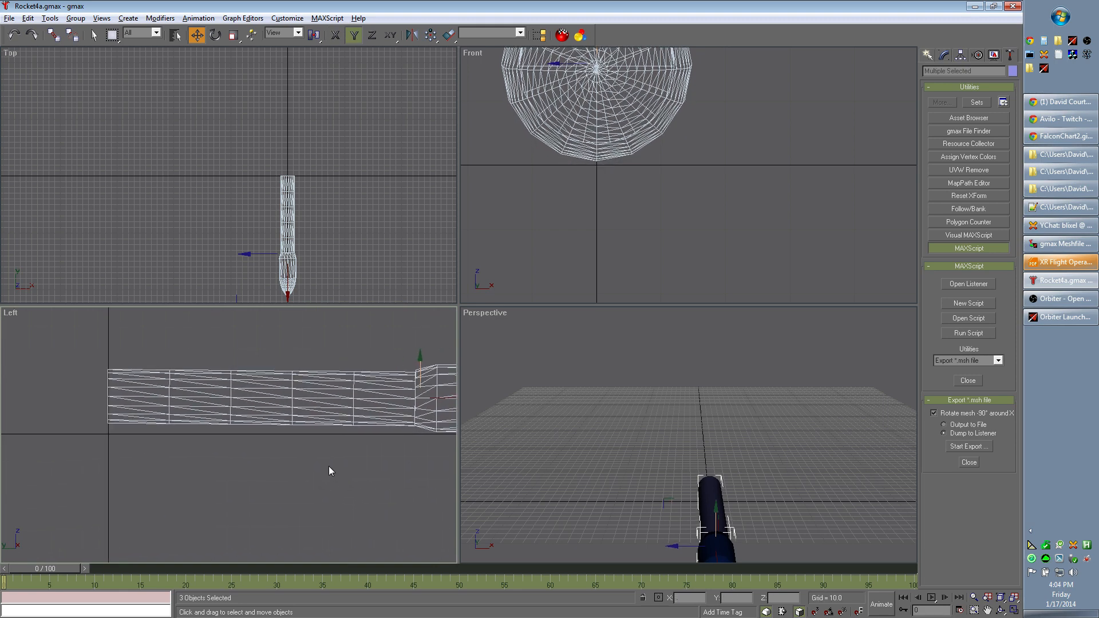
middle_click_drag(417, 515, 365, 499)
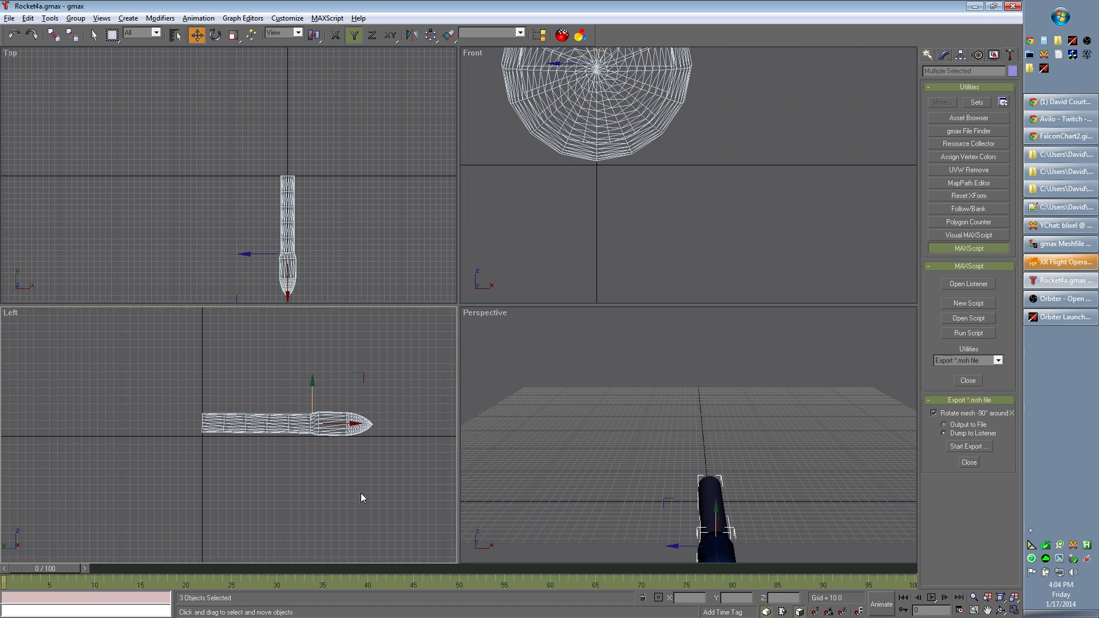
left_click(9, 18)
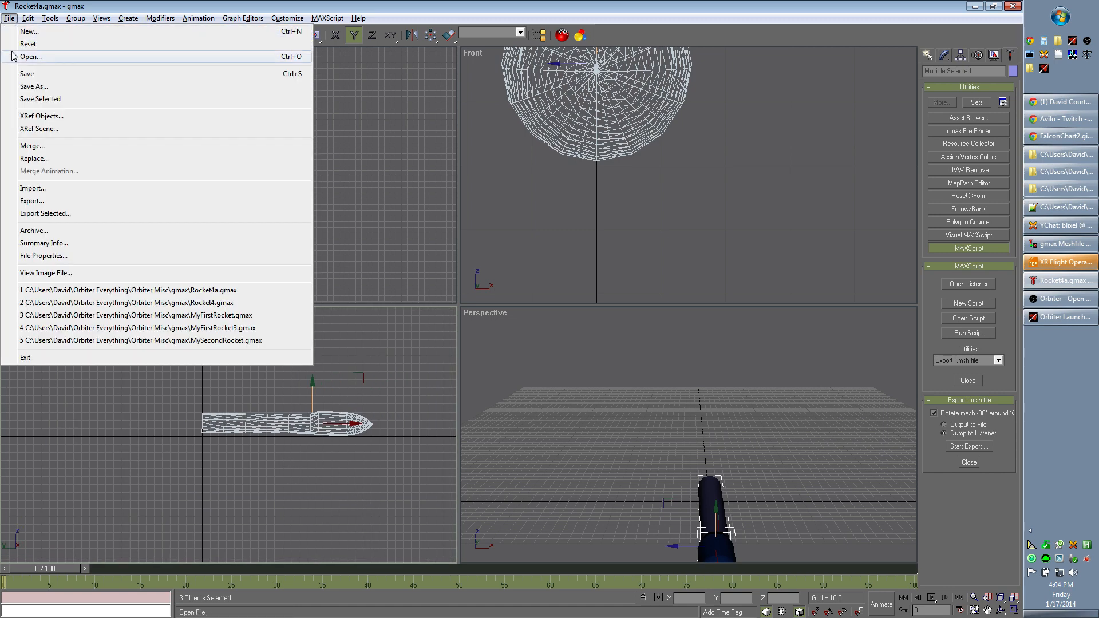
left_click(42, 75)
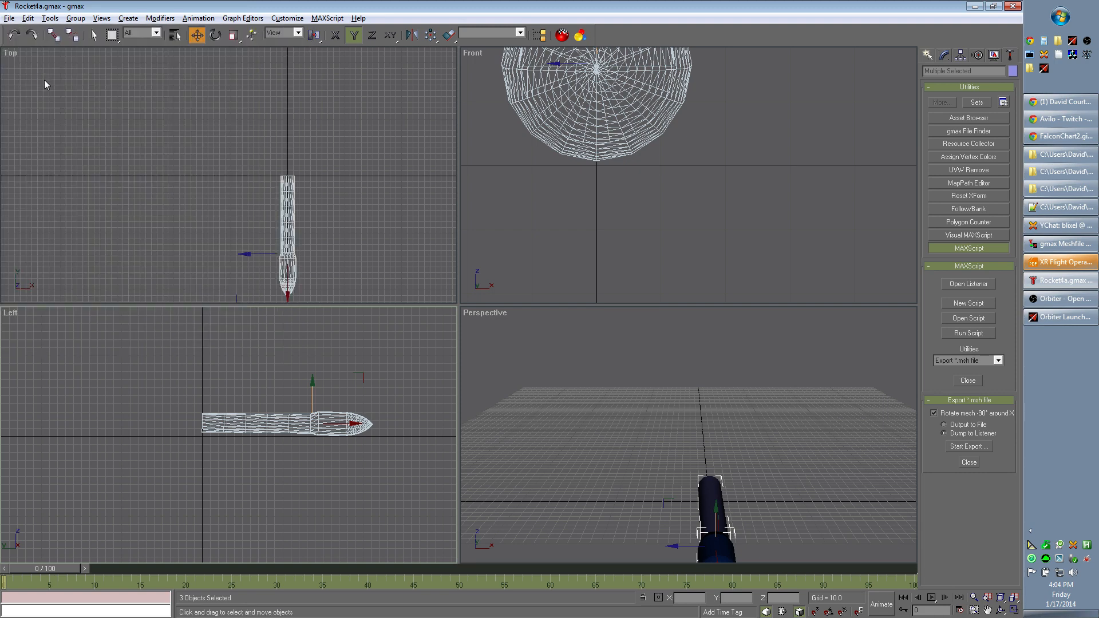
- Switch to gmax Meshfile Grabber and start grabbing the mesh to rocket4a.msh in the rocket folder
left_click(1051, 281)
left_click(1050, 281)
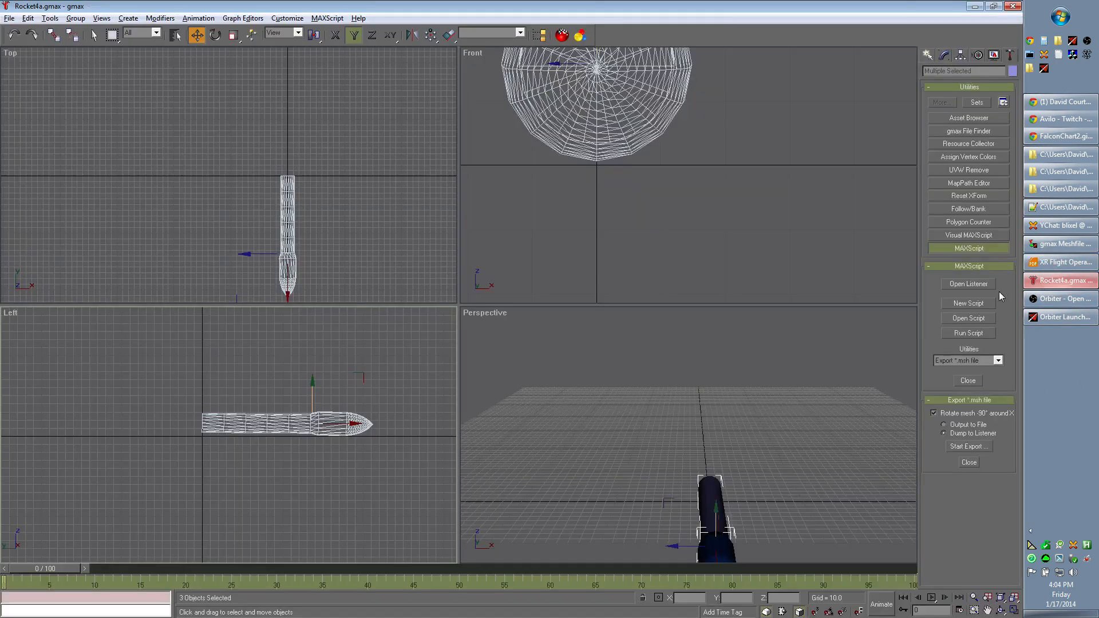
left_click(1061, 244)
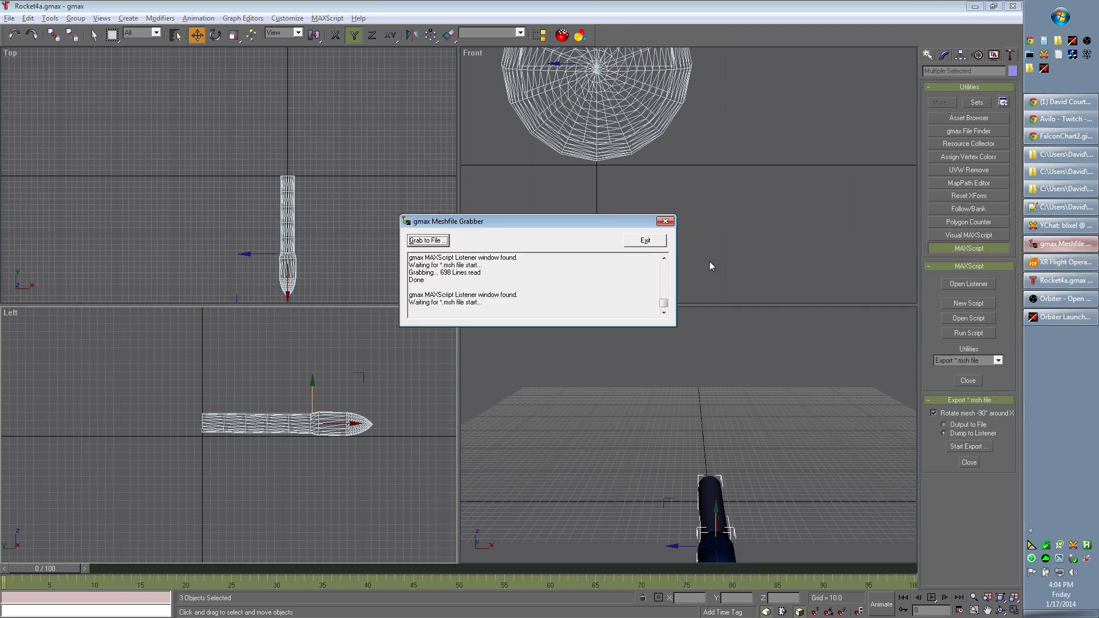
left_click(433, 243)
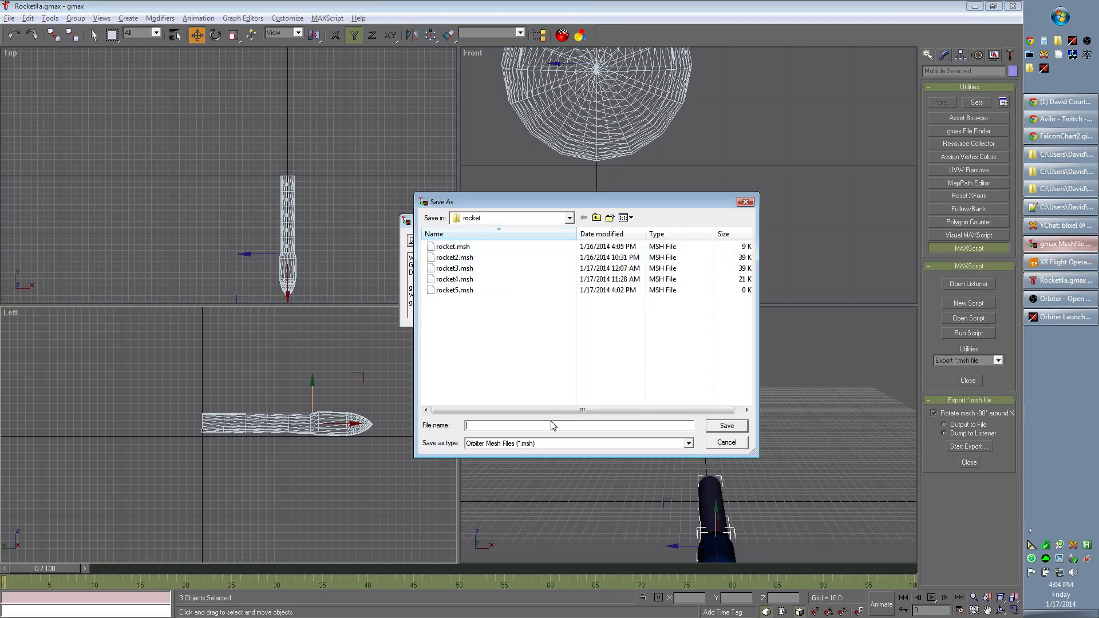
type("r")
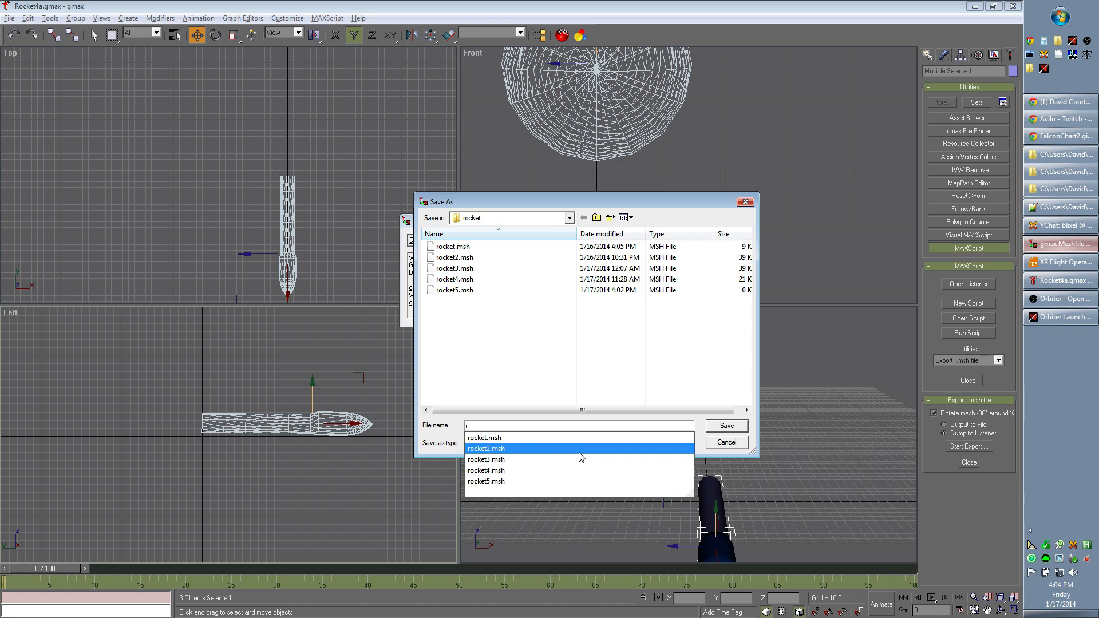
type("ocket4a.msh")
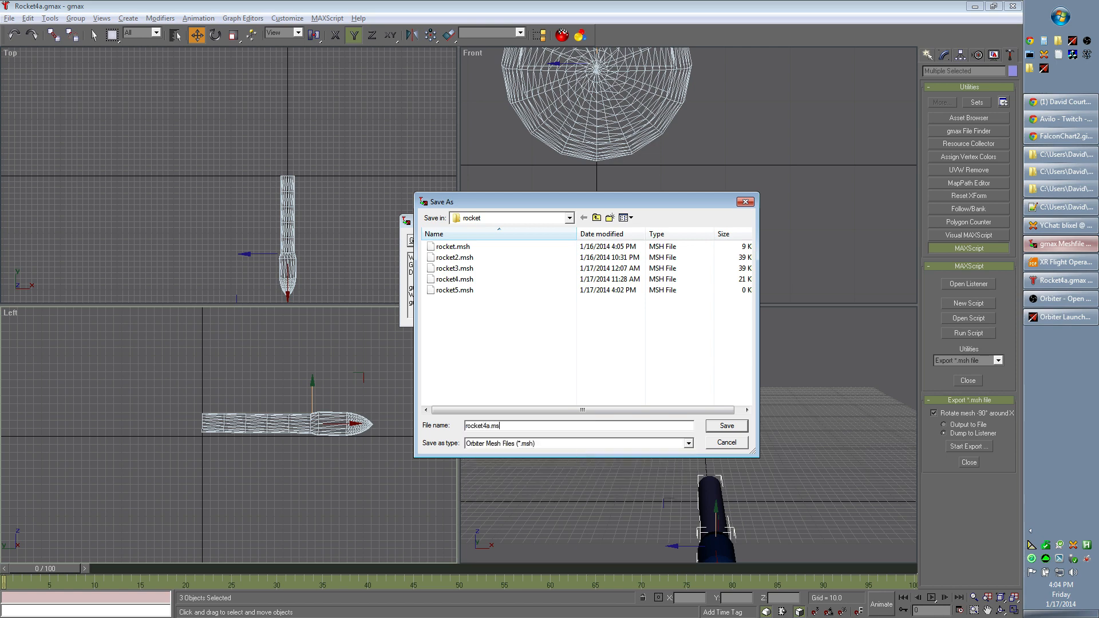
left_click(741, 430)
- Return to gmax and run the *.msh export with the output dumped to the Listener
left_click(950, 523)
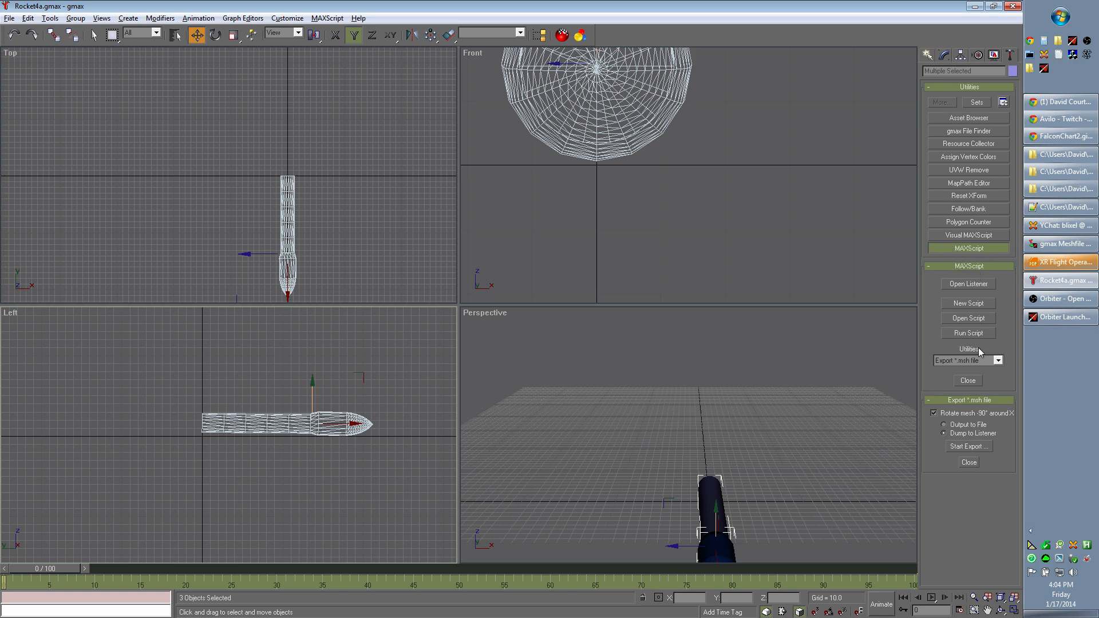
left_click(967, 447)
key("Return")
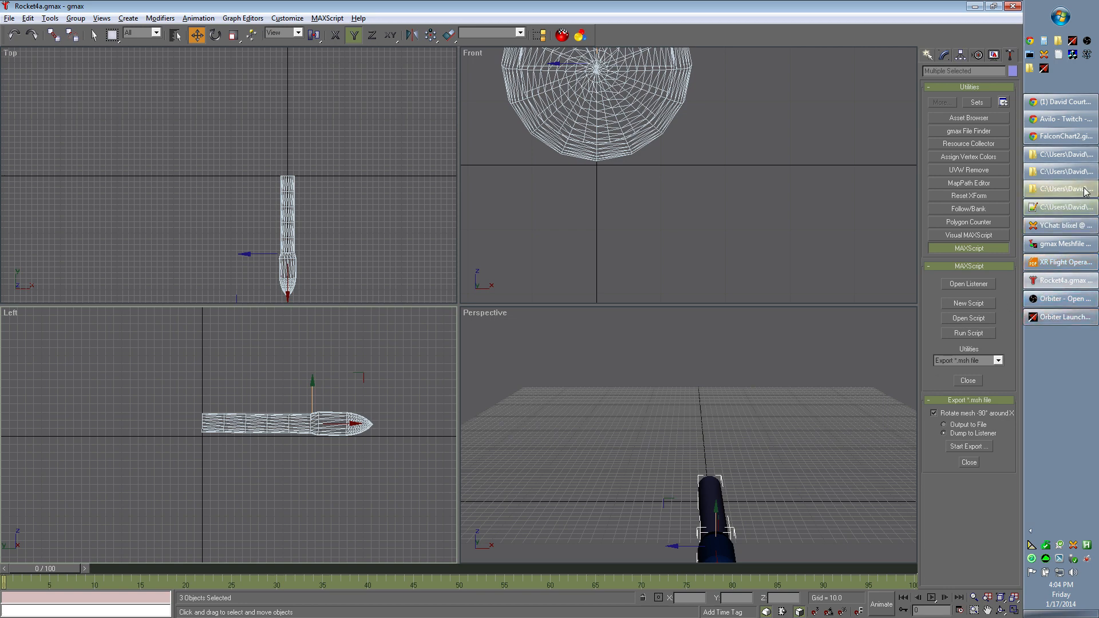
- Switch to Notepad++ and check the gmax.txt notes on exporting meshes and setting touchdown points
left_click(1044, 213)
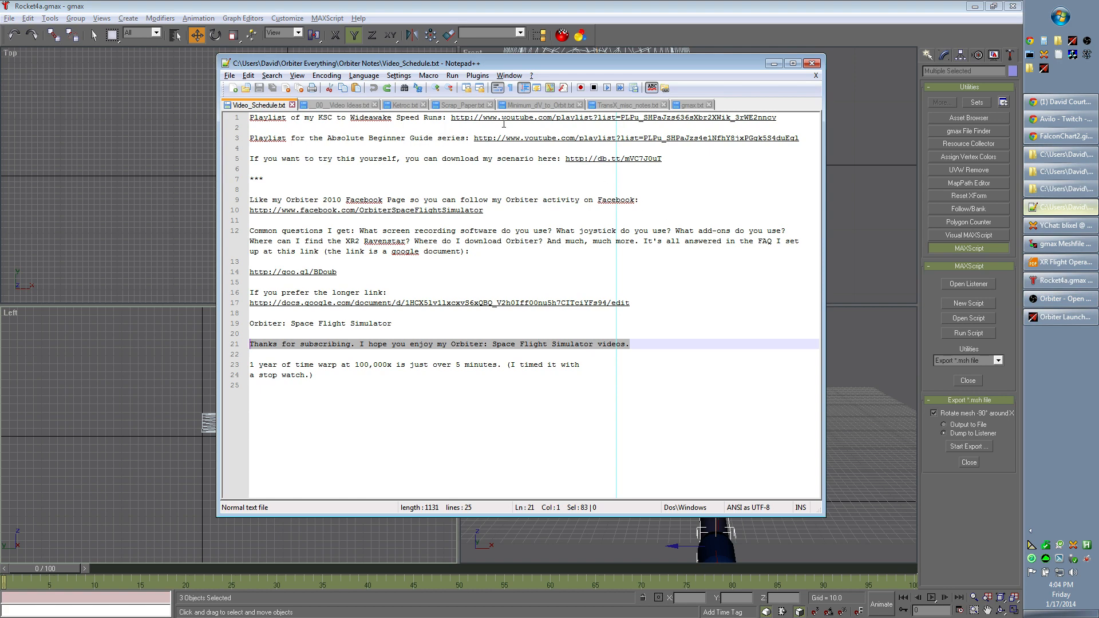
left_click(694, 105)
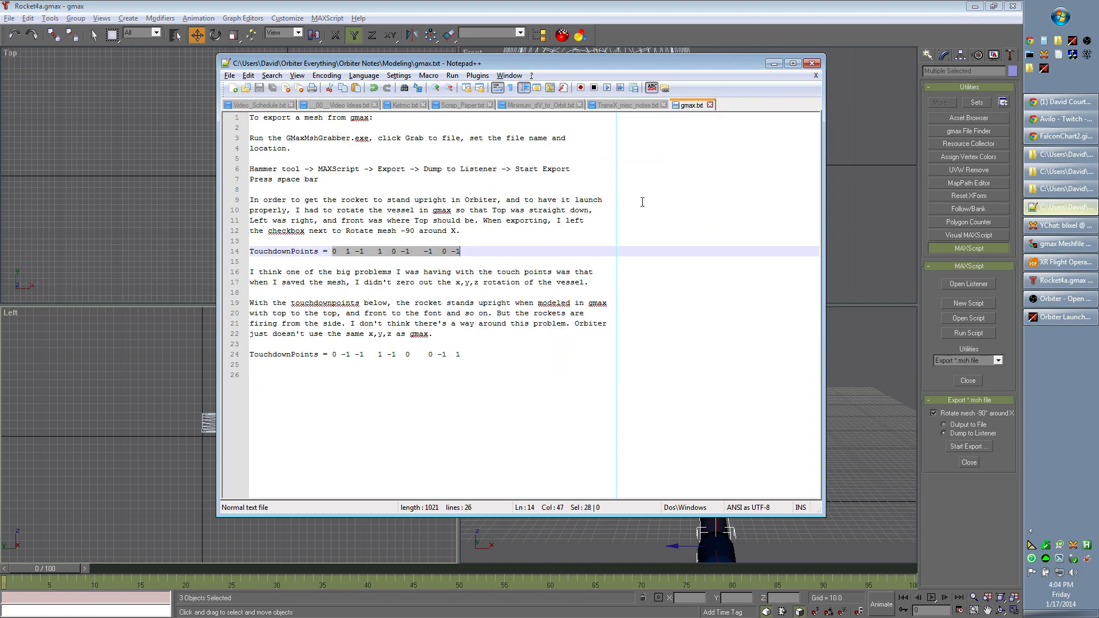
left_click(652, 108)
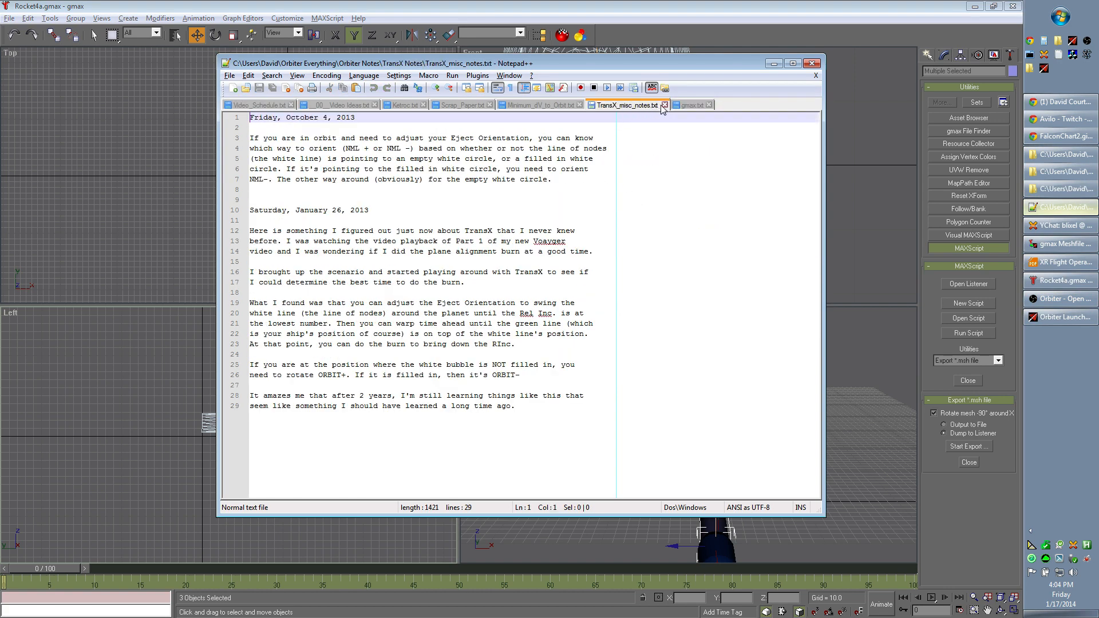
left_click(687, 108)
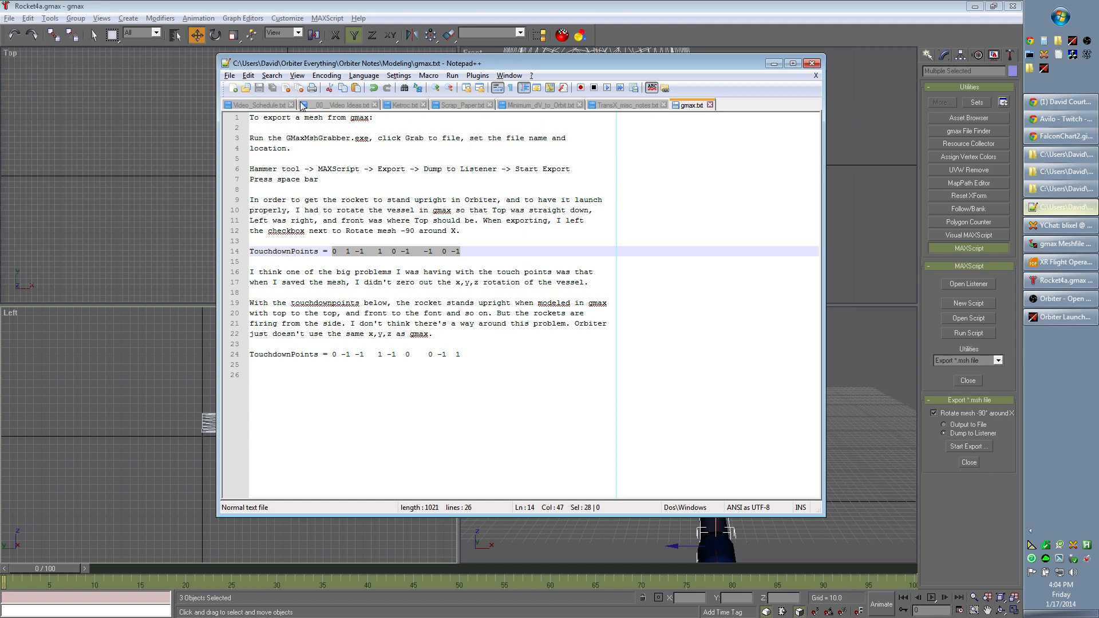
left_click(229, 76)
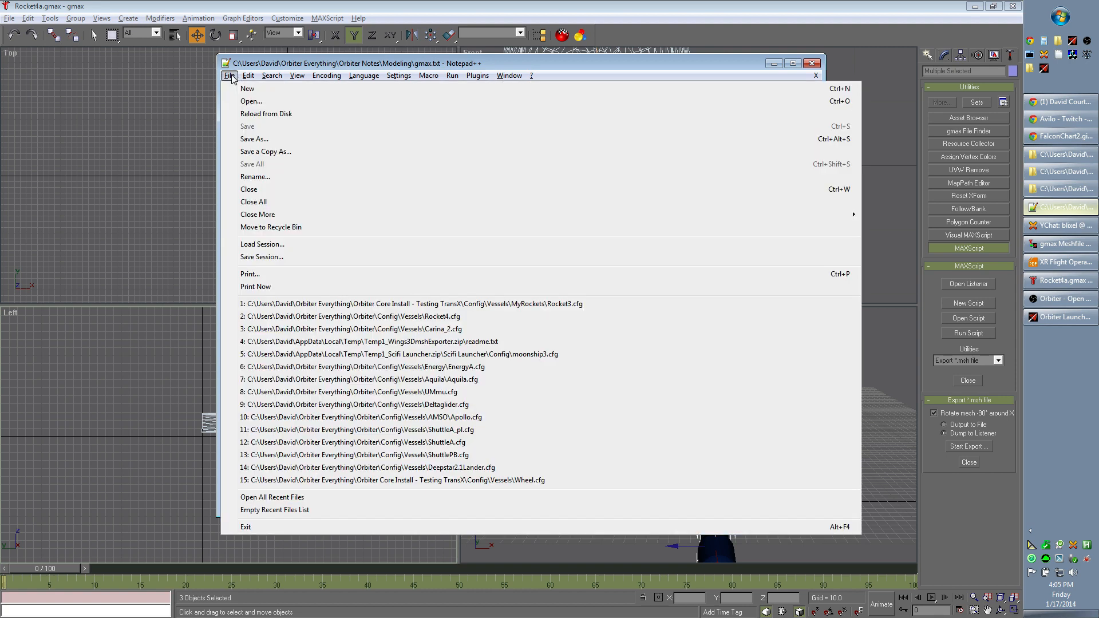
left_click(577, 318)
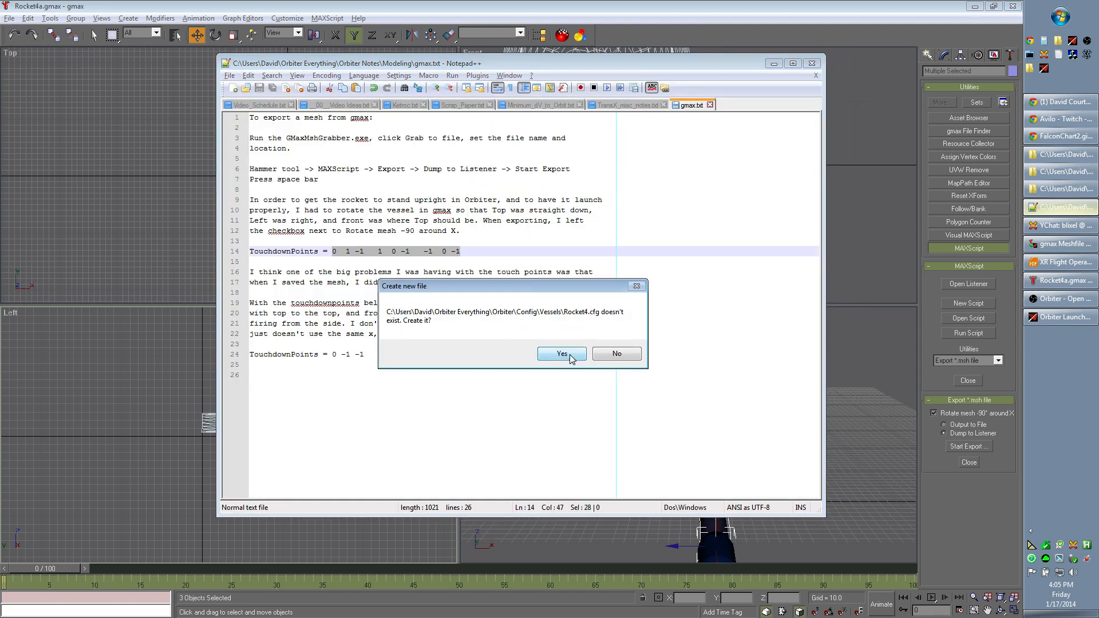
left_click(618, 354)
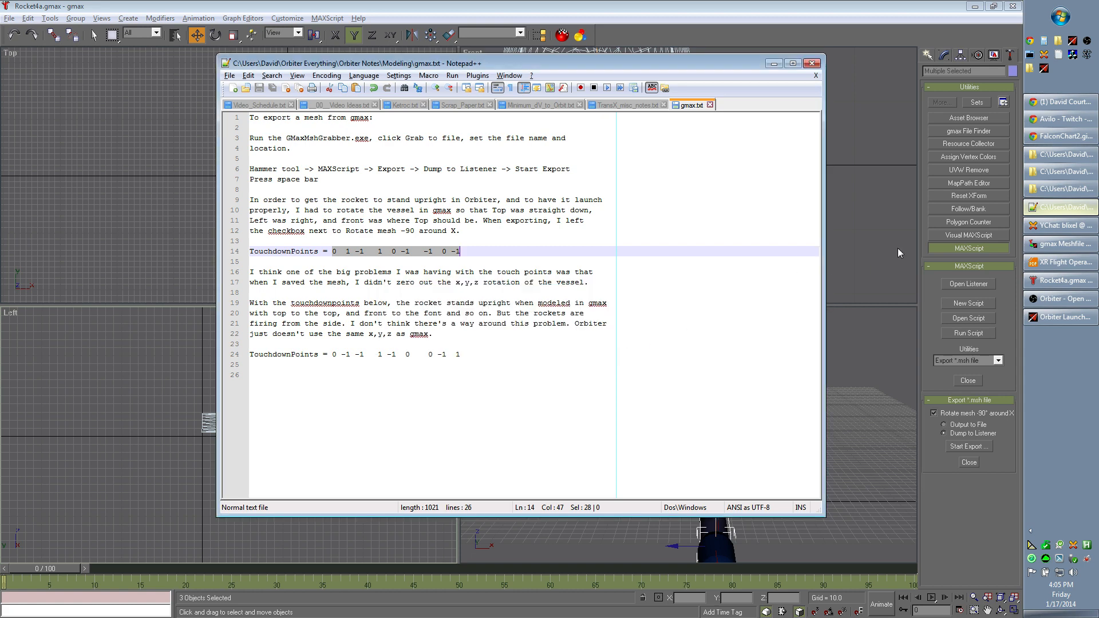
- Switch to the MyRockets folder window and make a copy of Rocket4.cfg in the same folder
left_click(1065, 190)
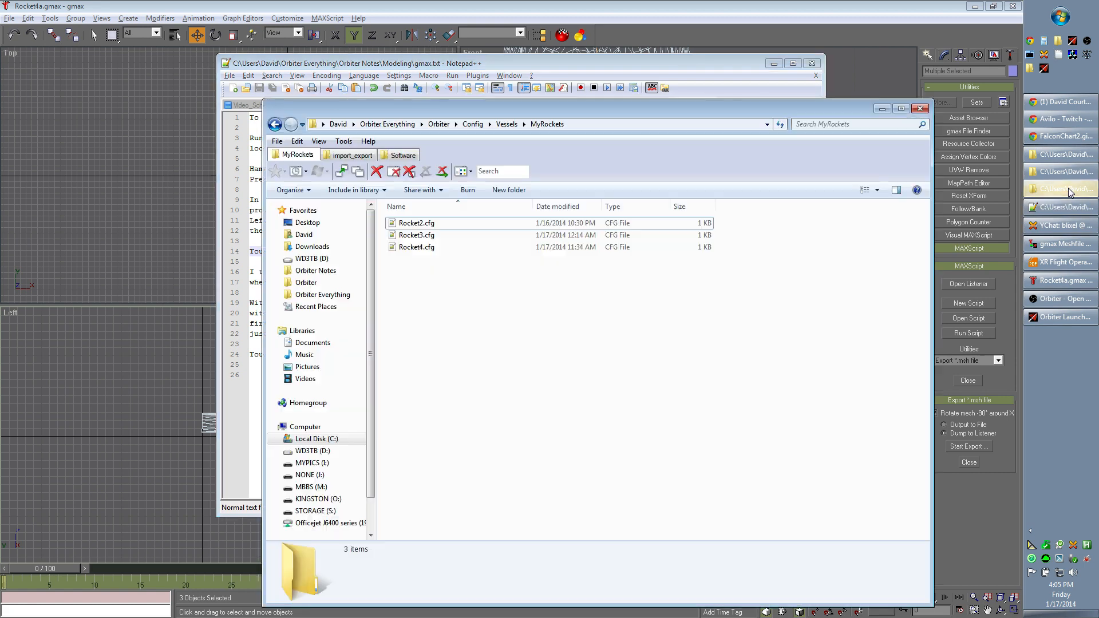
left_click(457, 249)
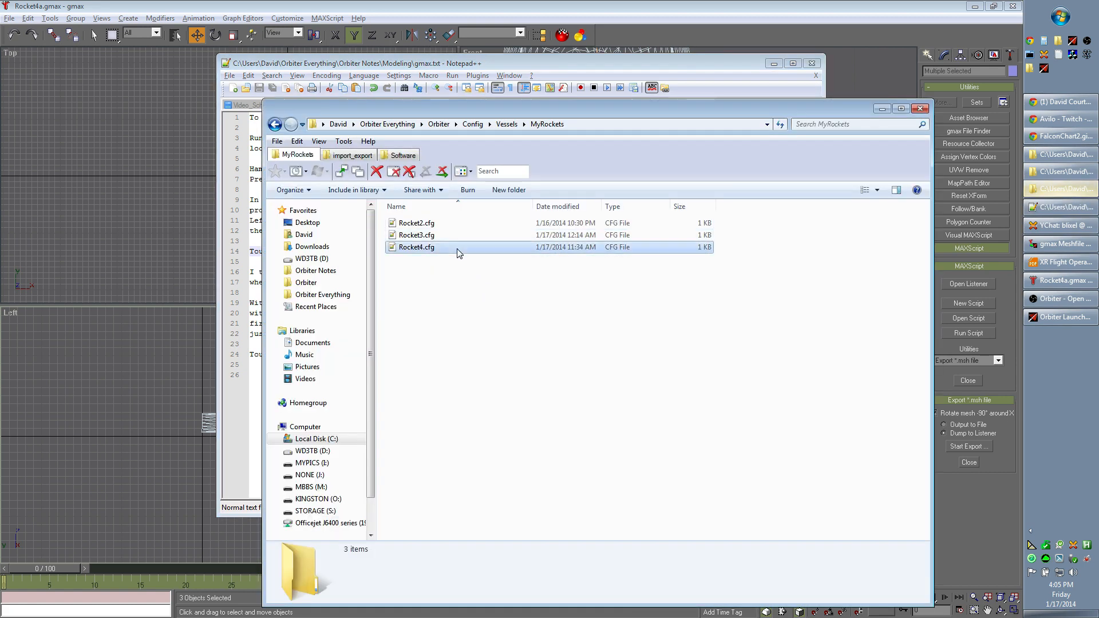
left_click(564, 311)
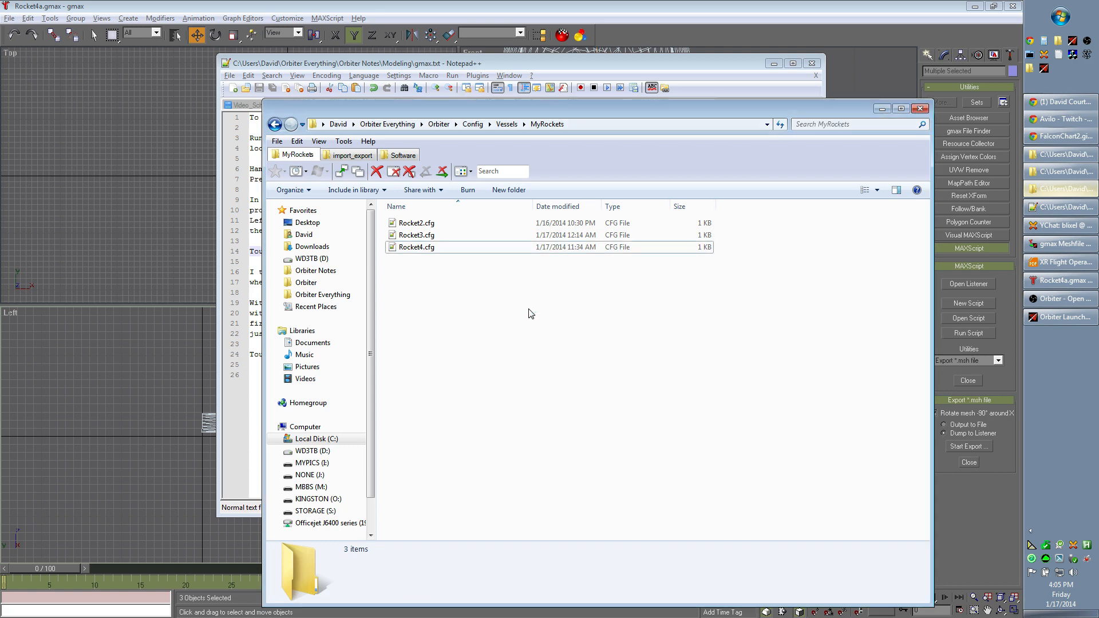
key("ctrl+v")
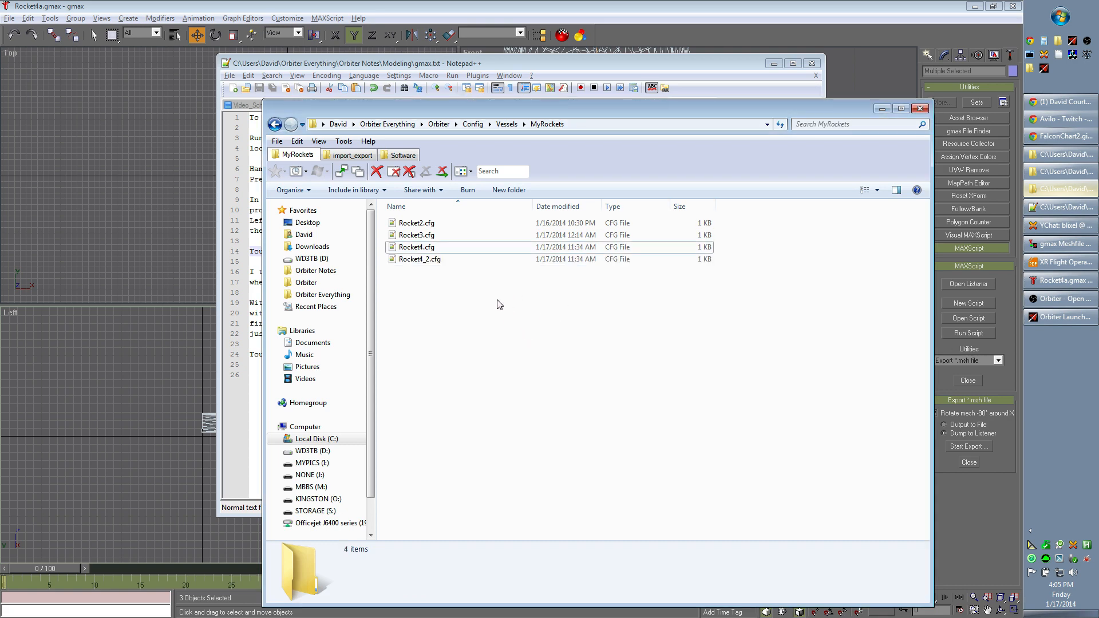
- Rename the copied configuration file as Rocket4a.cfg and open it in Notepad++
left_click(435, 260)
key("F2")
key("Left")
key("Left")
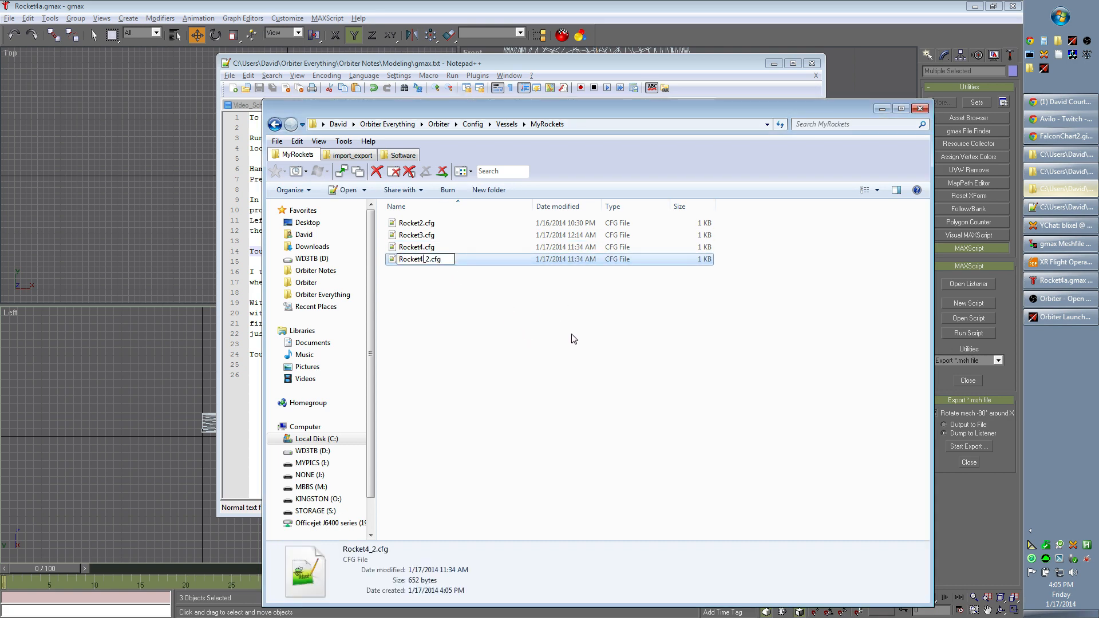
key("BackSpace")
key("BackSpace")
type("a")
key("Return")
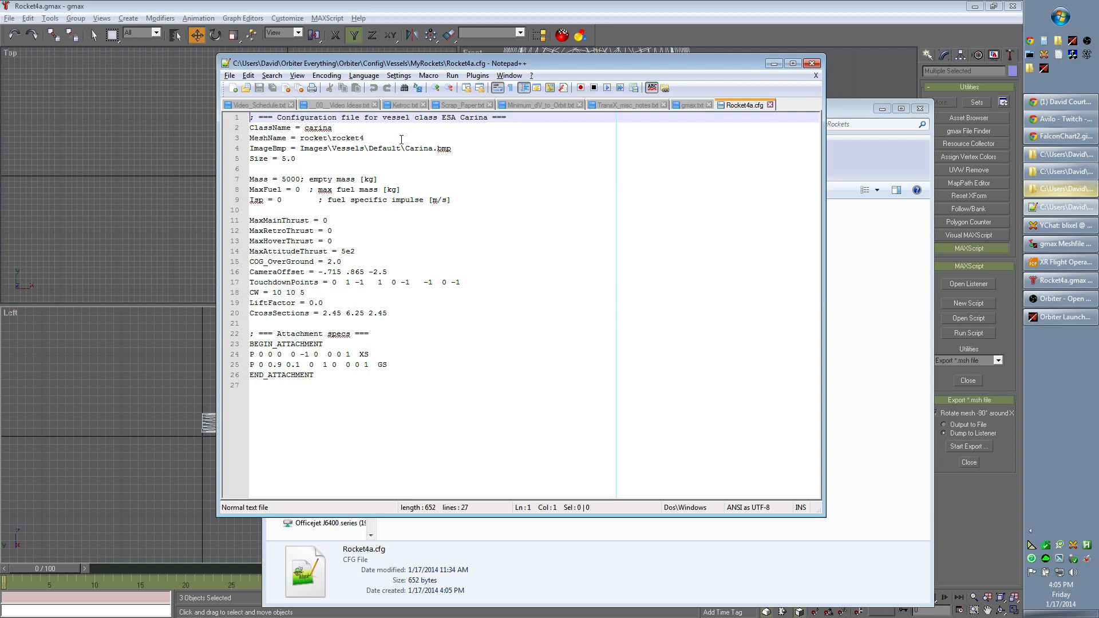
- Set MeshName to rocket\rocket4a in the vessel configuration file
left_click(402, 139)
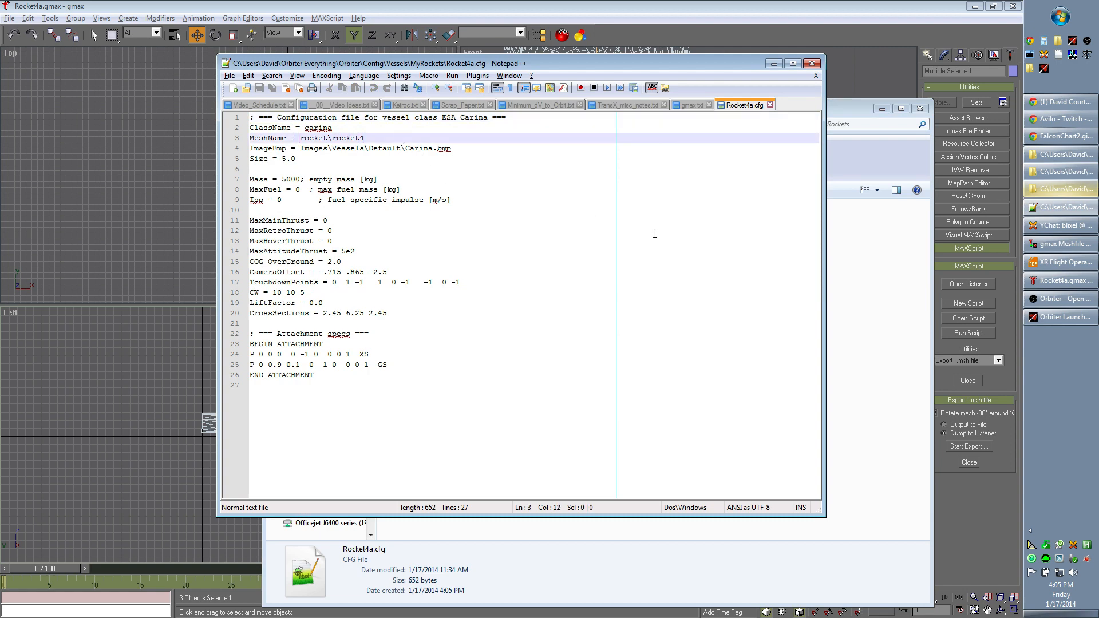
type("a")
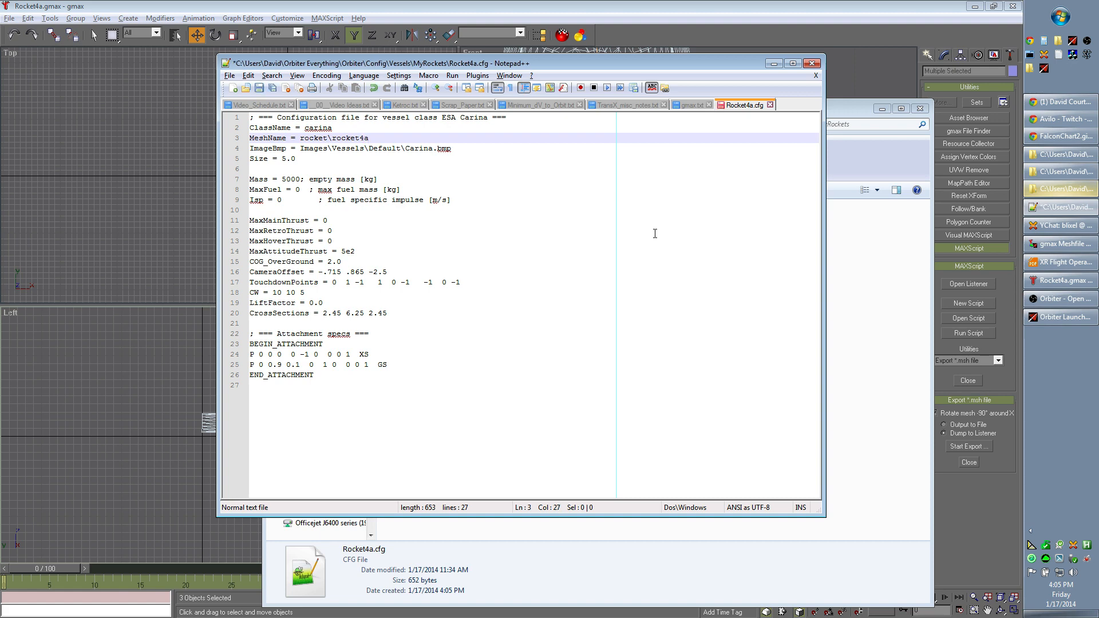
- Examine the ImageBmp line of Rocket4a.cfg, including its Carina.bmp image path and file extension
key("Down")
key("Left")
key("Left")
key("Left")
key("Left")
key("Left")
key("Left")
key("Left")
key("Left")
key("Left")
key("Left")
key("Left")
key("Left")
key("Left")
key("Left")
key("Left")
key("Left")
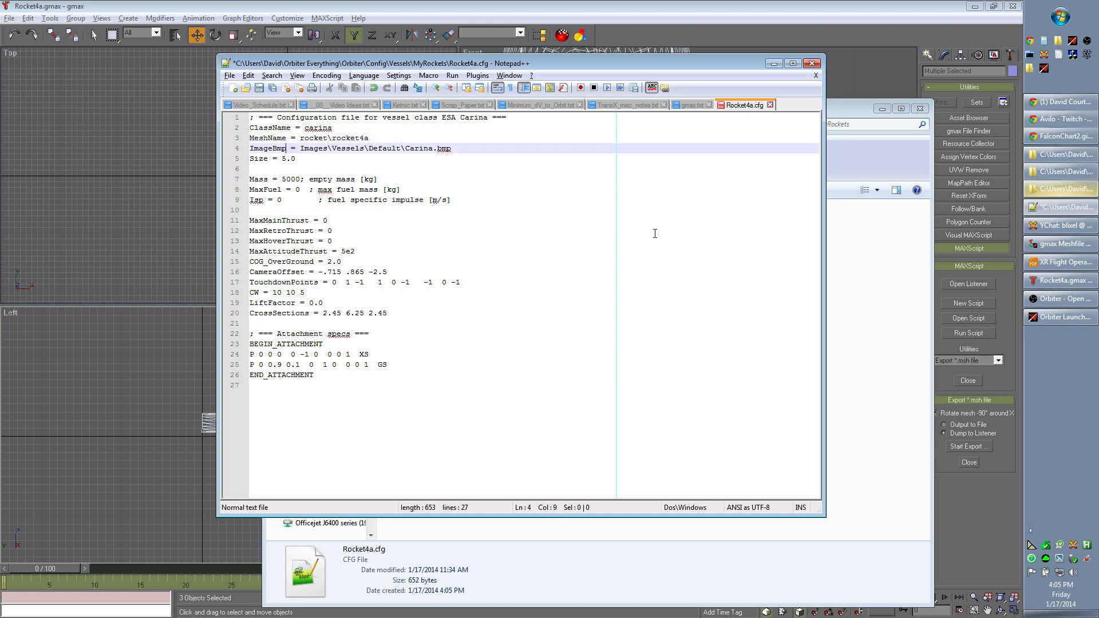
key("shift+End")
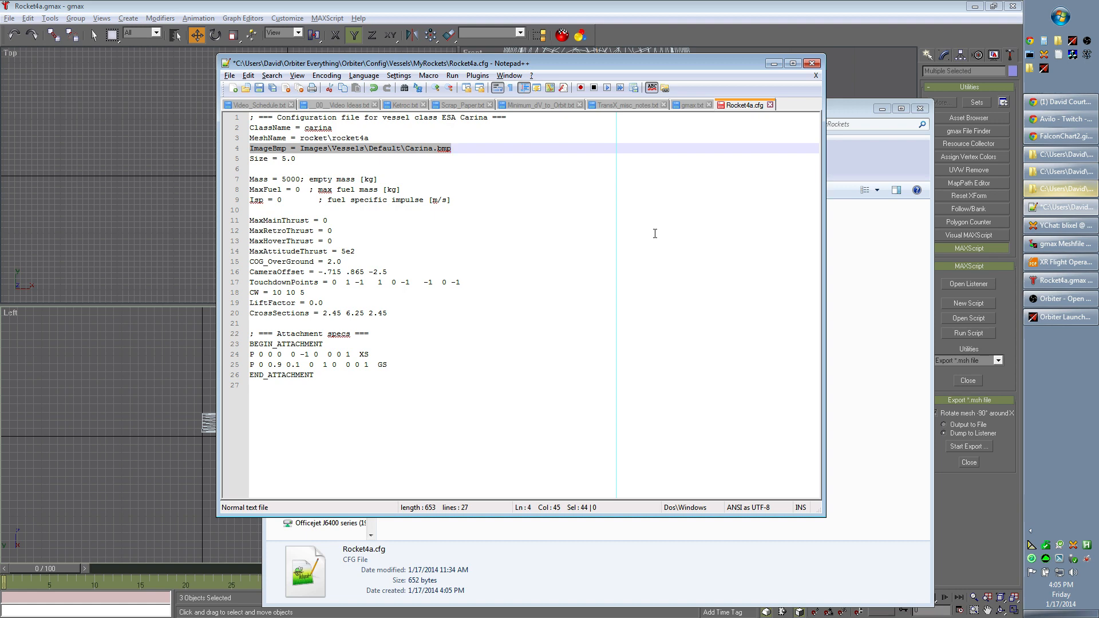
key("End")
key("shift+Left")
key("shift+Left")
key("shift+Left")
key("shift+Left")
key("shift+Left")
key("shift+Left")
key("shift+Left")
key("shift+Left")
key("shift+Left")
key("shift+Left")
key("shift+Left")
key("shift+Left")
key("shift+Left")
key("shift+Left")
key("shift+Left")
key("shift+Left")
key("shift+Left")
key("shift+Left")
key("shift+Left")
key("shift+Left")
key("shift+Left")
key("End")
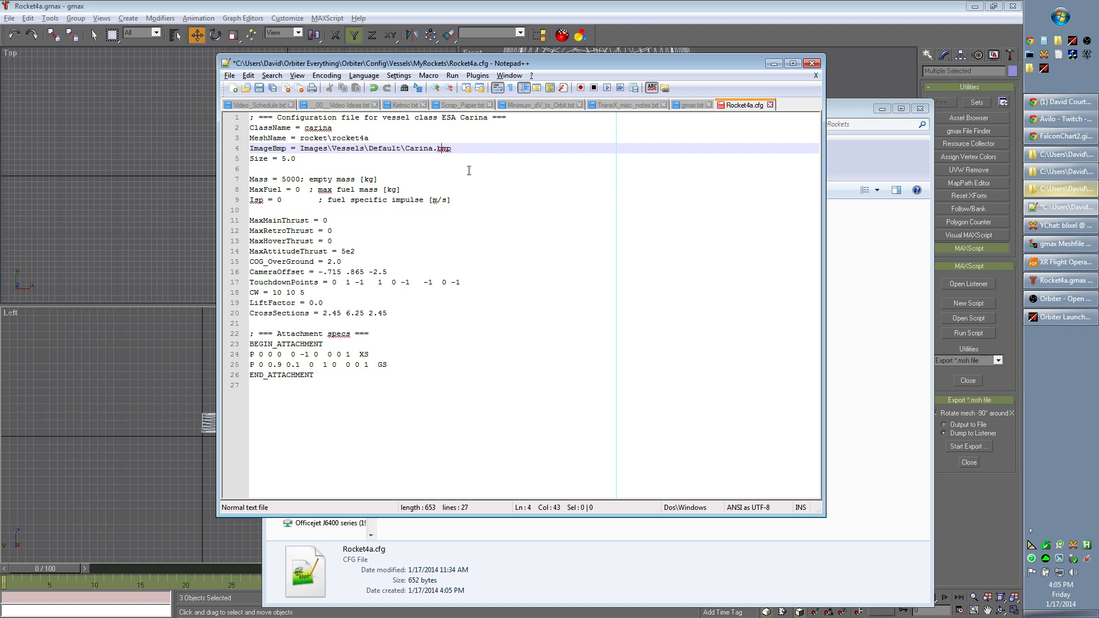
- Save Rocket4a.cfg, then switch to the Orbiter Launchpad and launch the simulation with the (Current state) scenario
left_click(262, 89)
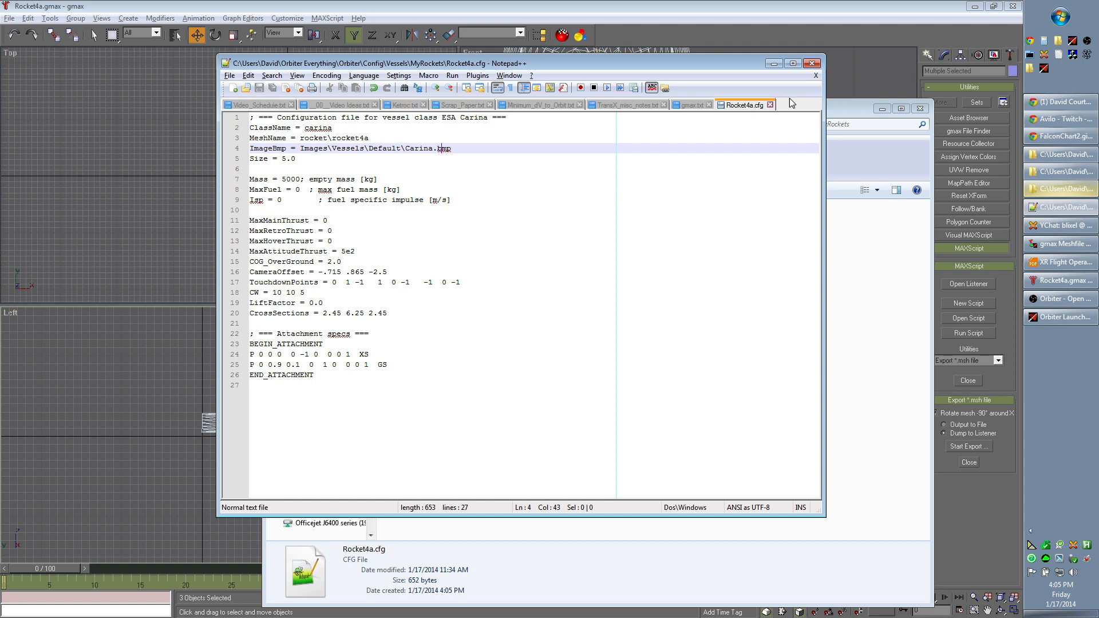
left_click(773, 64)
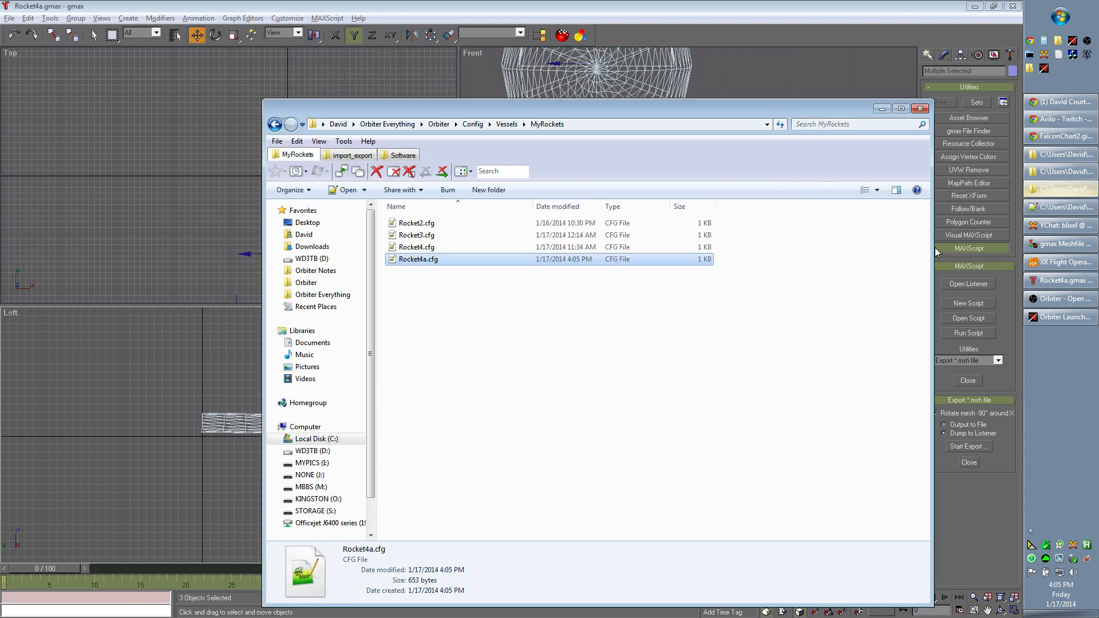
left_click(1065, 319)
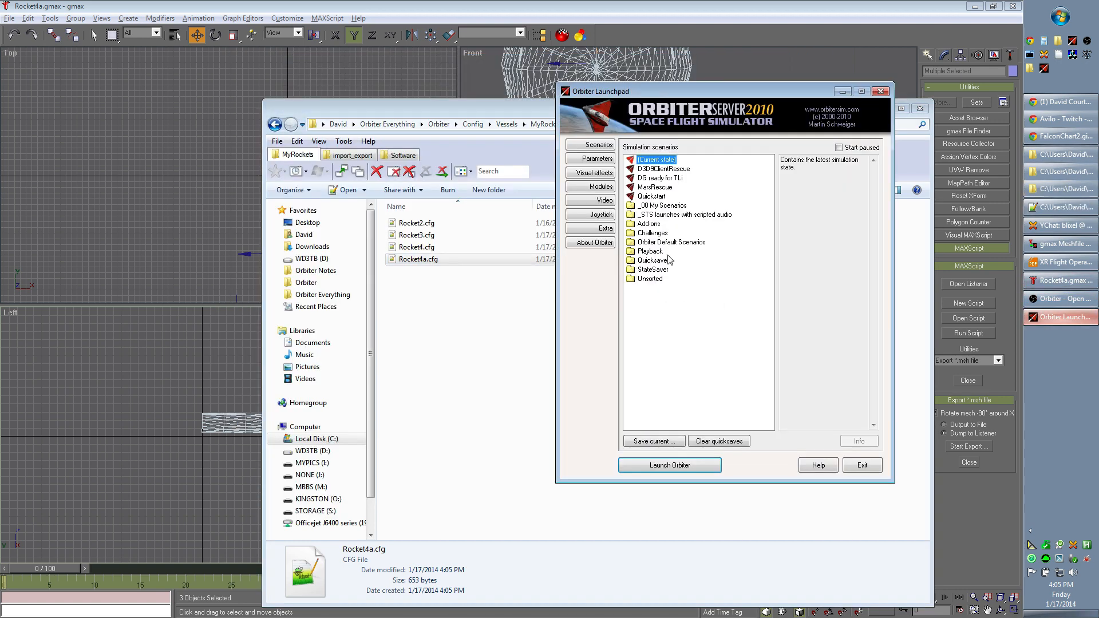
left_click(700, 465)
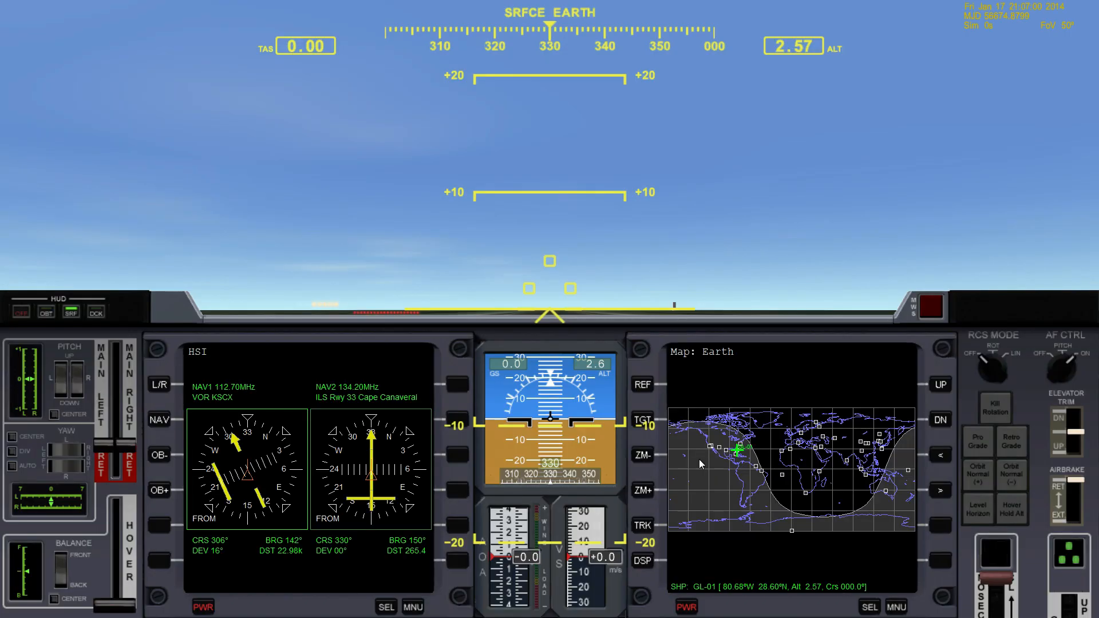
- Create a new vessel named Rocket4a of type MyRockets\Rocket4a with the Scenario Editor
key("ctrl+F4")
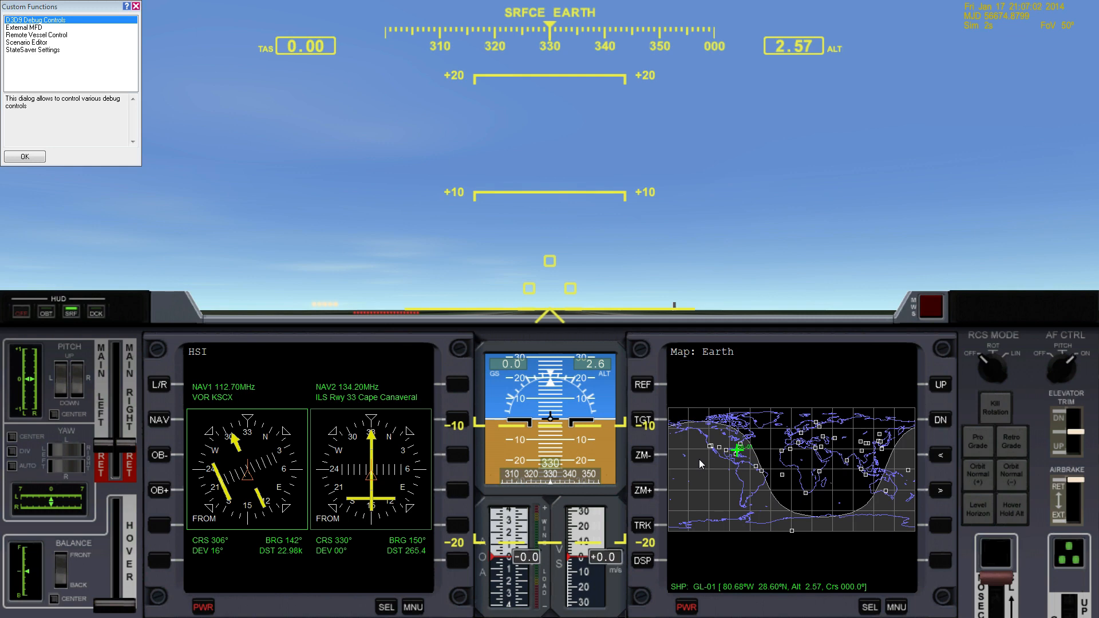
left_click(69, 42)
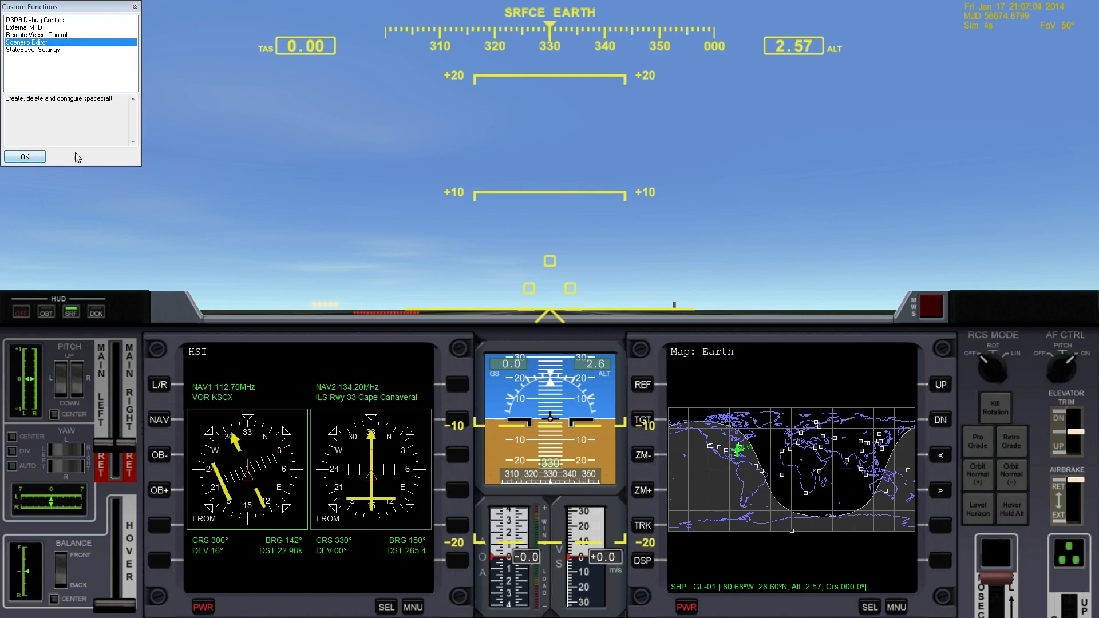
left_click(24, 156)
left_click(210, 176)
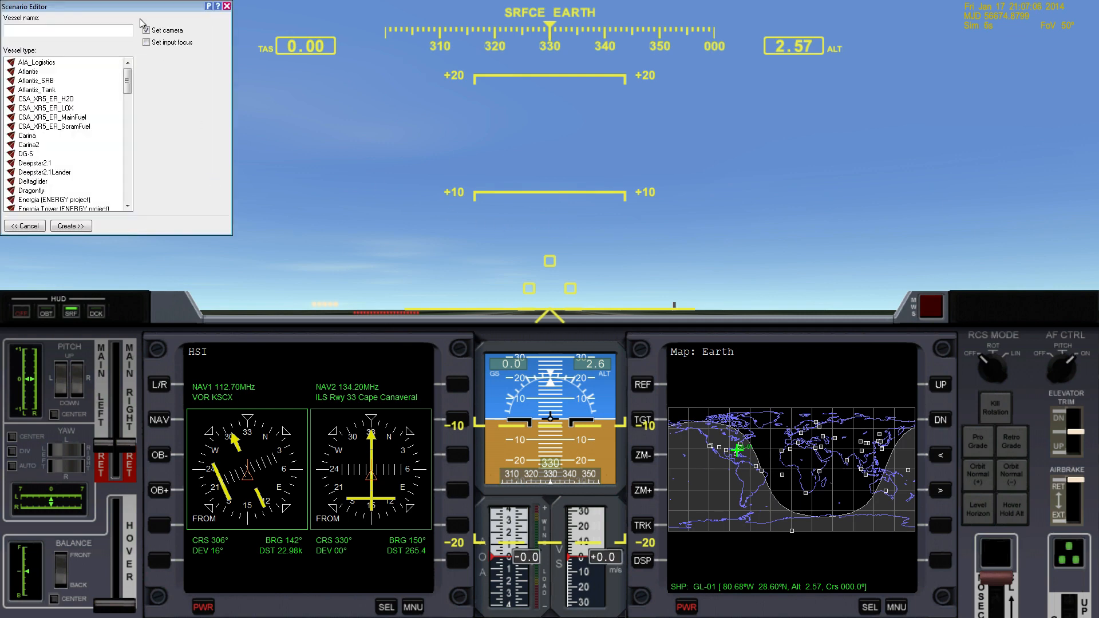
left_click_drag(140, 7, 330, 112)
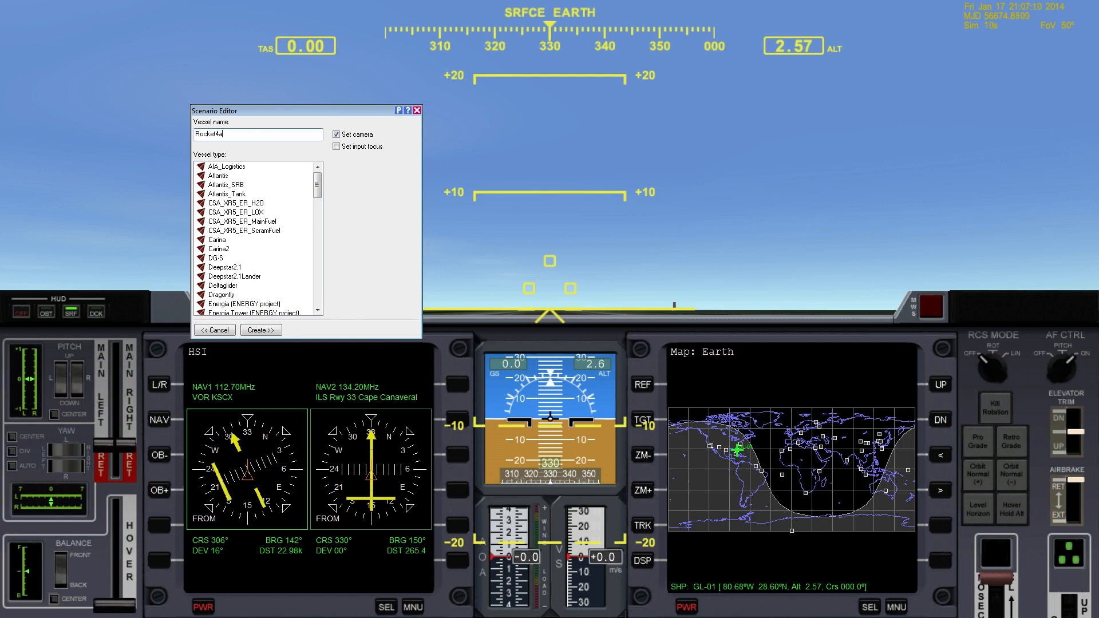
left_click_drag(319, 185, 336, 302)
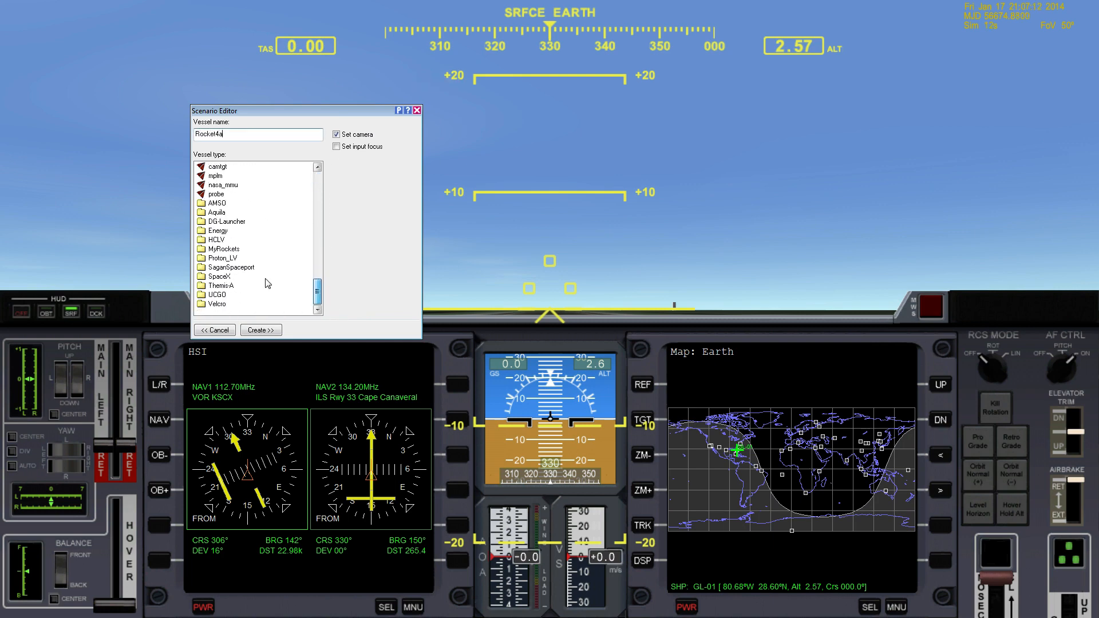
double_click(208, 250)
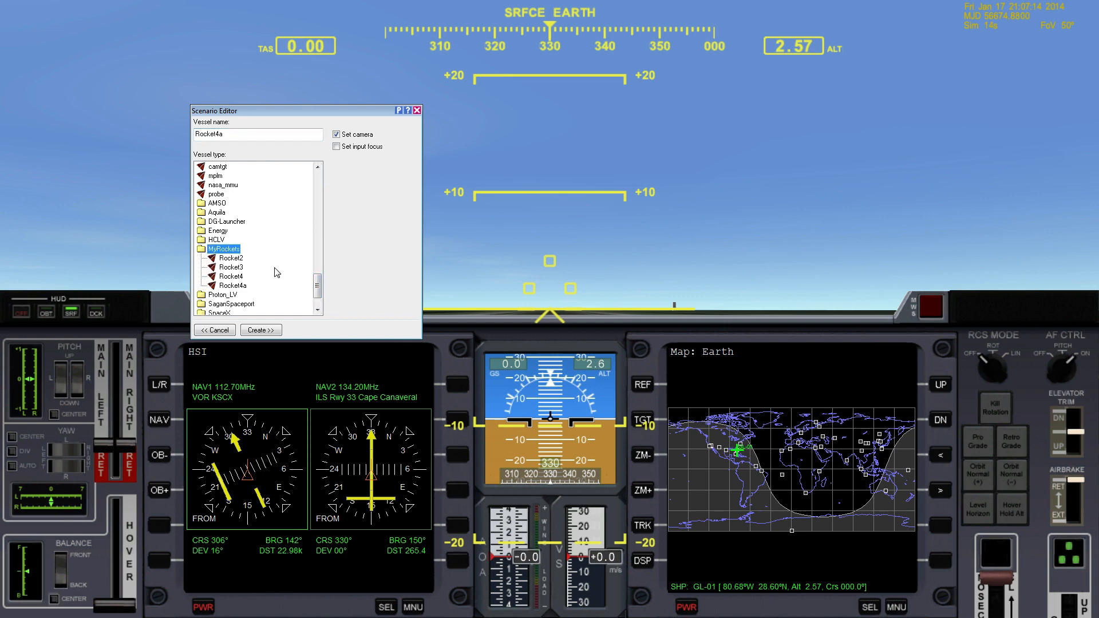
left_click(243, 286)
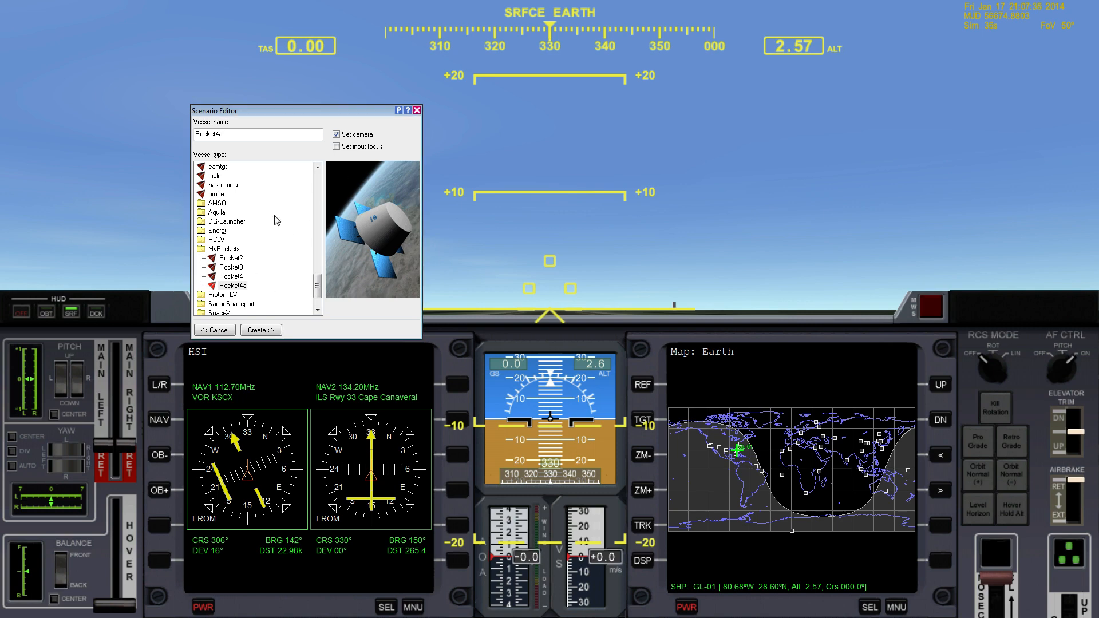
left_click(271, 330)
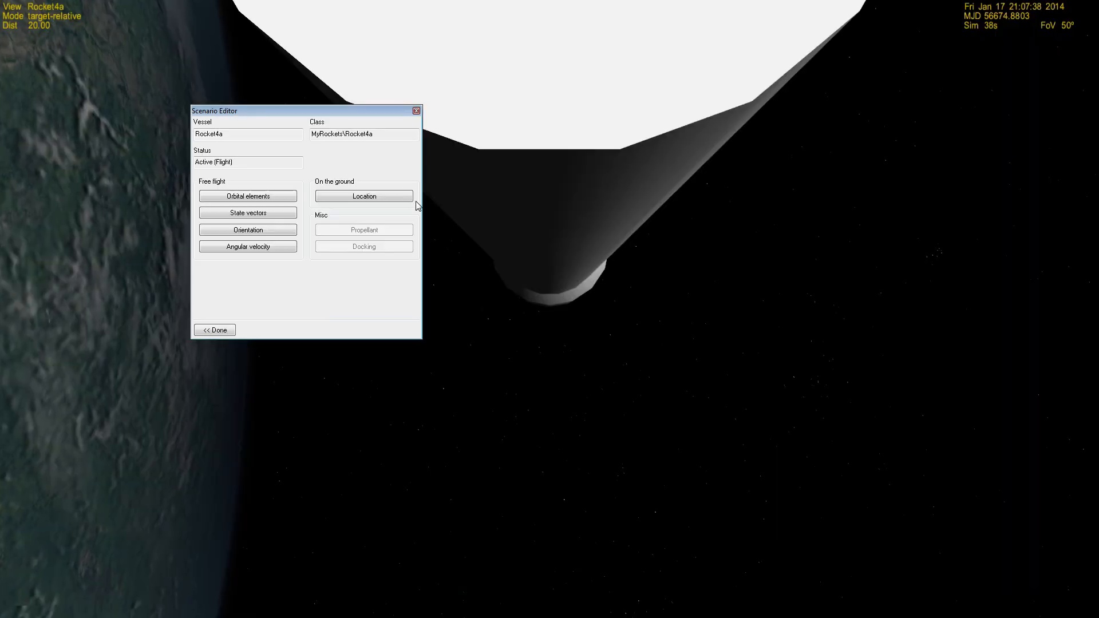
- Place Rocket4a on the ground on Earth at the Cape Canaveral surface base, landing pad 1, and close the Scenario Editor
left_click_drag(342, 120, 194, 185)
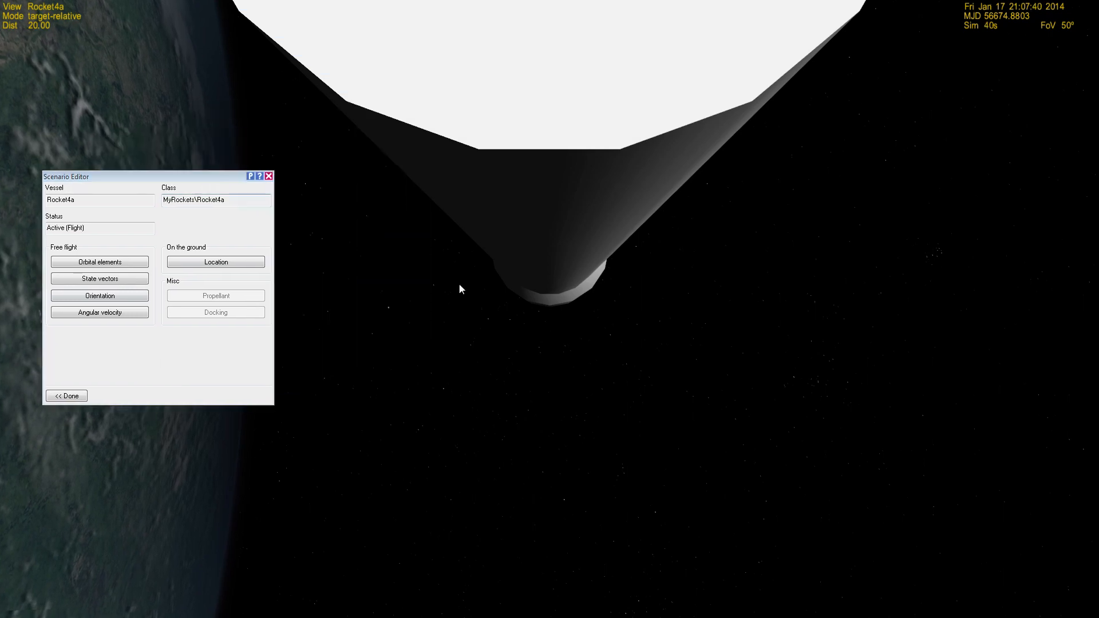
scroll(763, 348, "down", 5)
right_click_drag(763, 348, 992, 391)
scroll(829, 349, "down", 12)
scroll(984, 380, "up", 2)
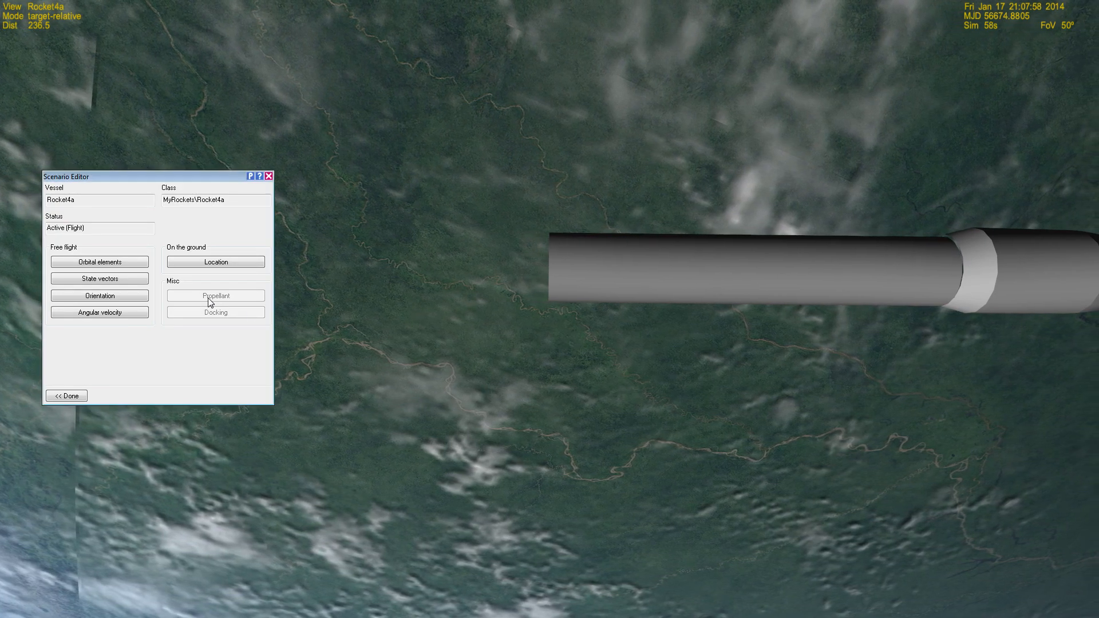
left_click(216, 262)
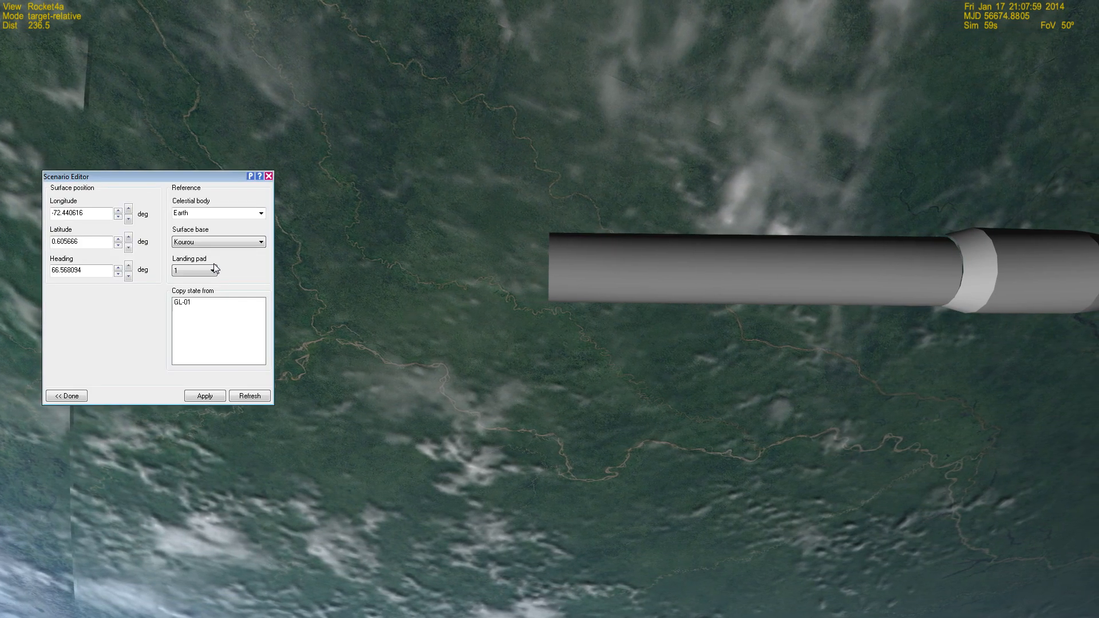
left_click(257, 245)
left_click_drag(261, 331, 267, 269)
left_click(240, 308)
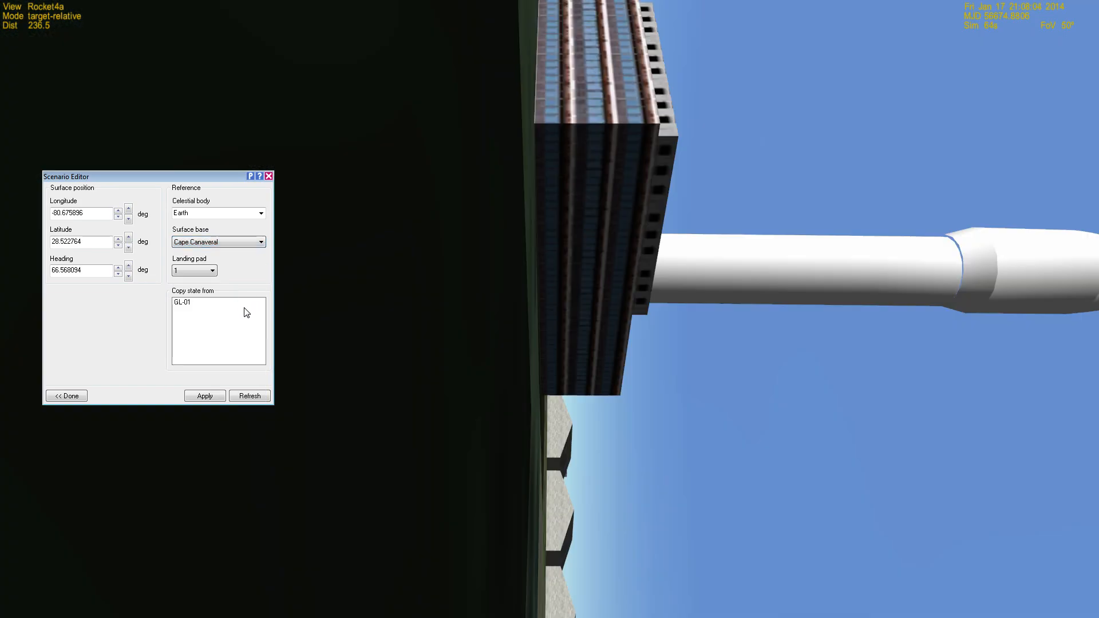
left_click(68, 395)
left_click(68, 396)
left_click(68, 396)
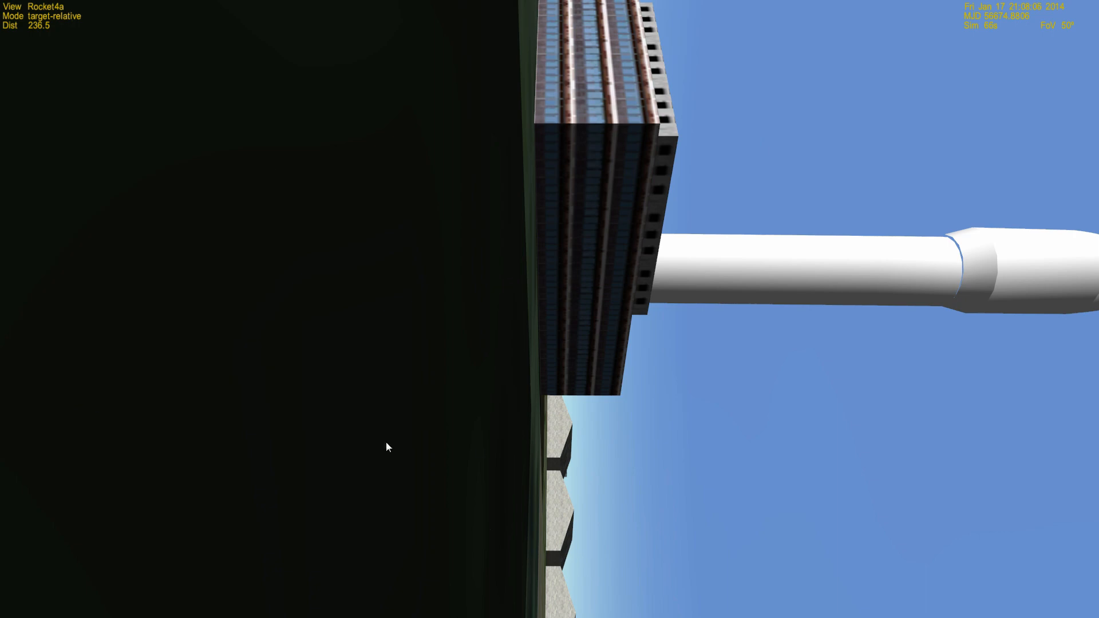
- Examine how Rocket4a stands on landing pad 01 from above, and reopen the Scenario Editor
right_click_drag(572, 355, 689, 383)
scroll(713, 497, "down", 3)
scroll(713, 496, "down", 2)
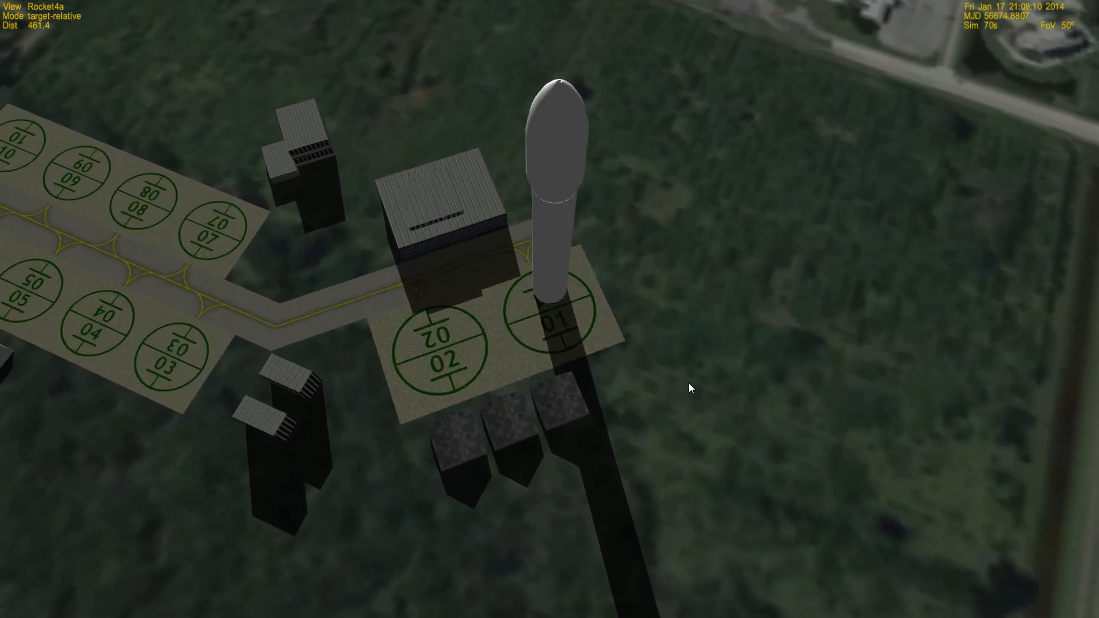
right_click_drag(622, 336, 481, 225)
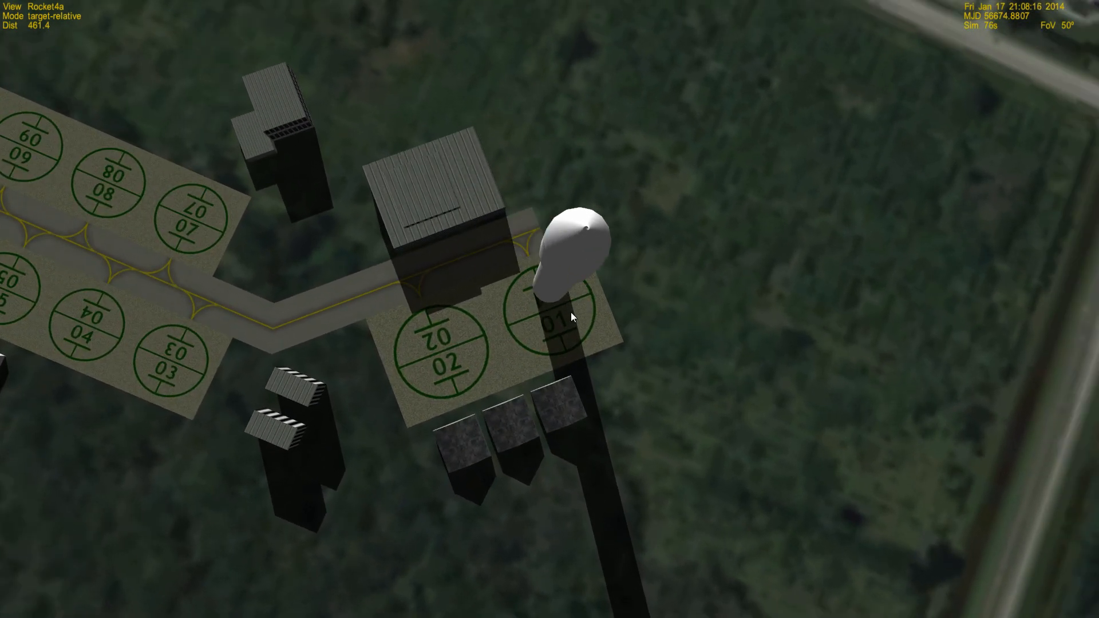
key("ctrl+F4")
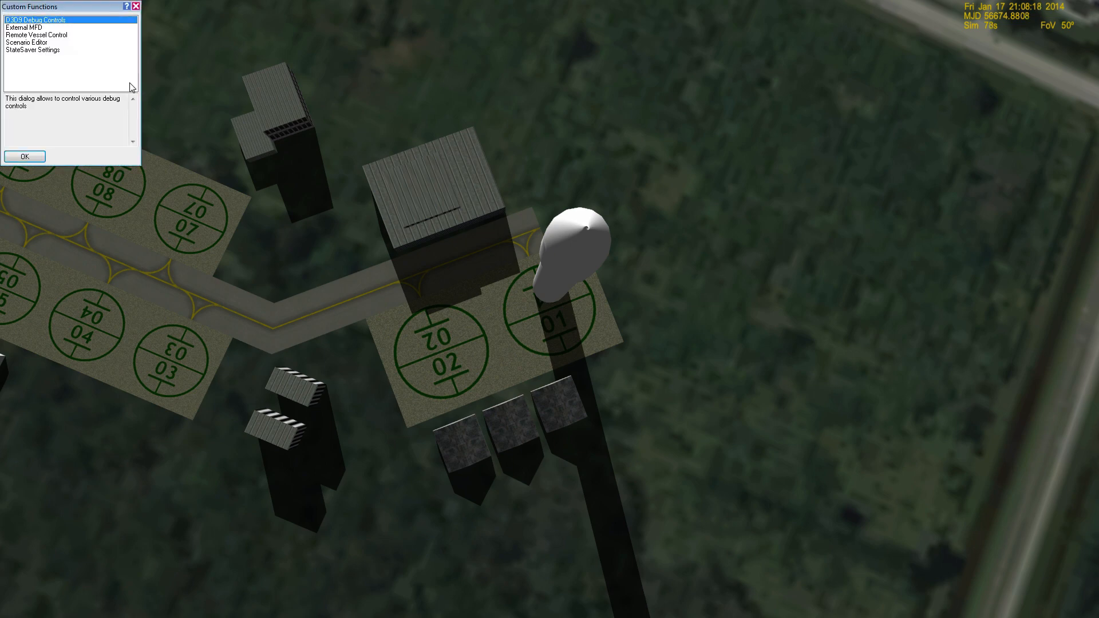
left_click(46, 51)
left_click(26, 43)
left_click(29, 157)
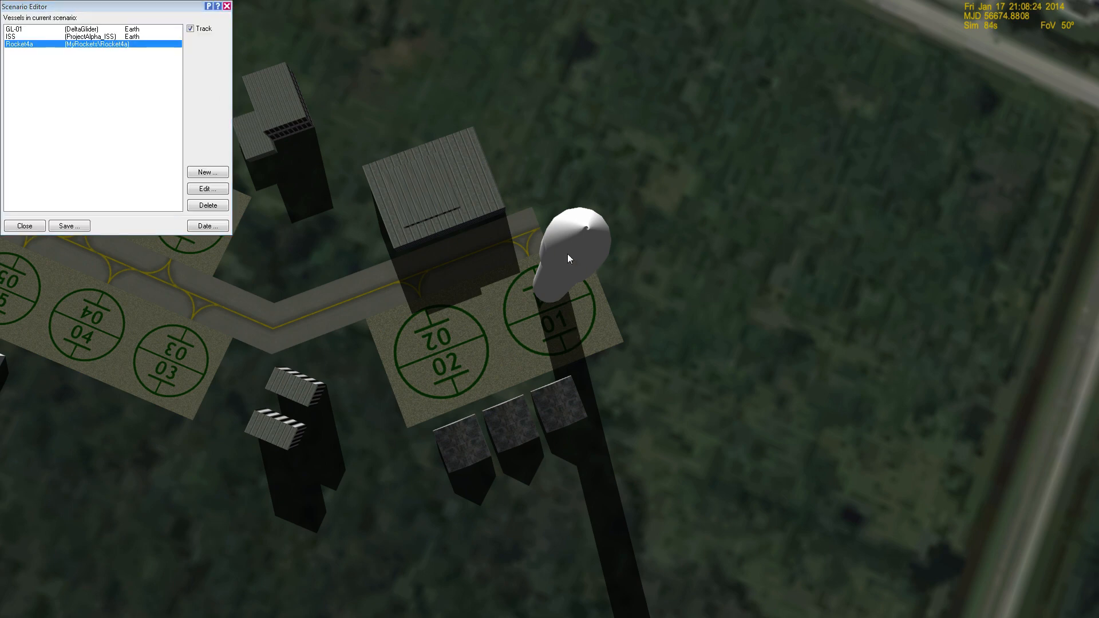
- Compare the vessel in Orbiter with the gmax model, examining the rocket's position relative to the origin in the Front viewport
key("alt+Tab")
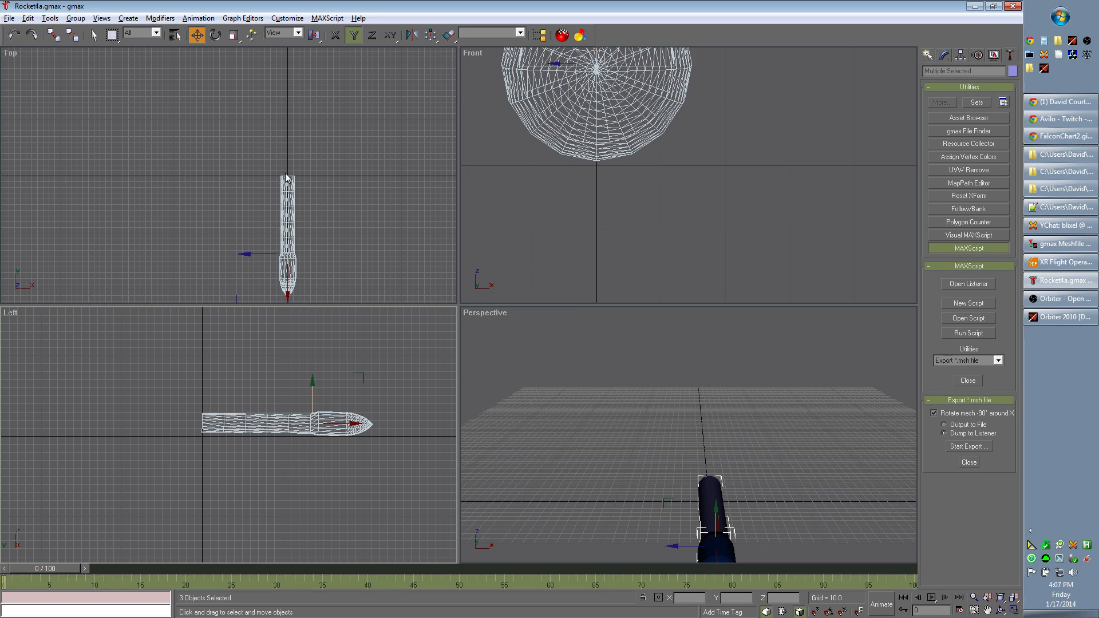
key("alt+Tab")
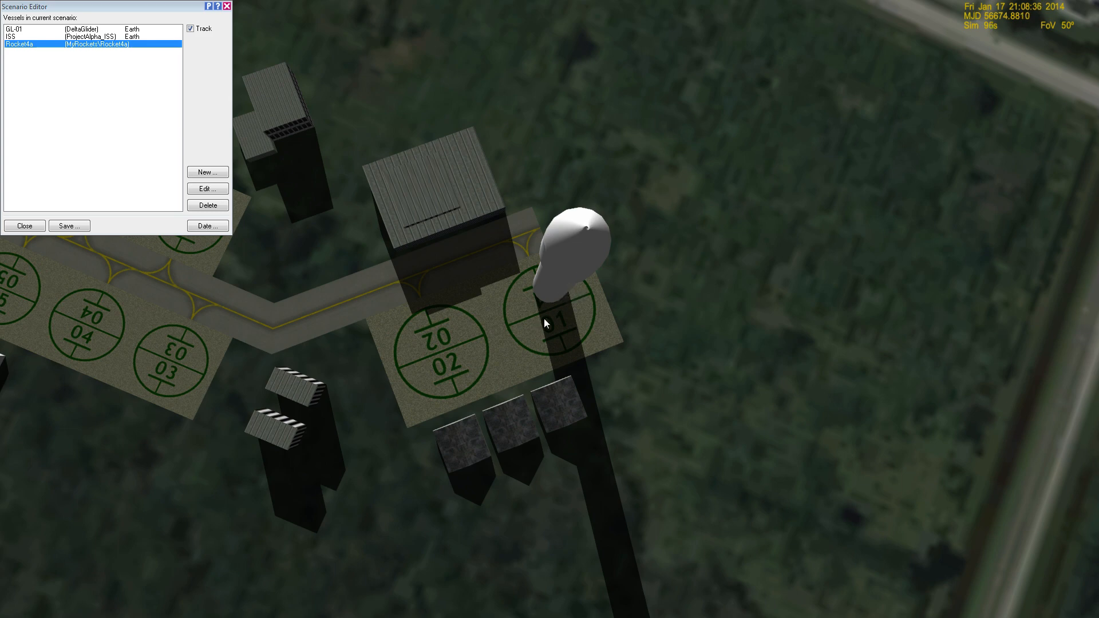
key("alt+Tab")
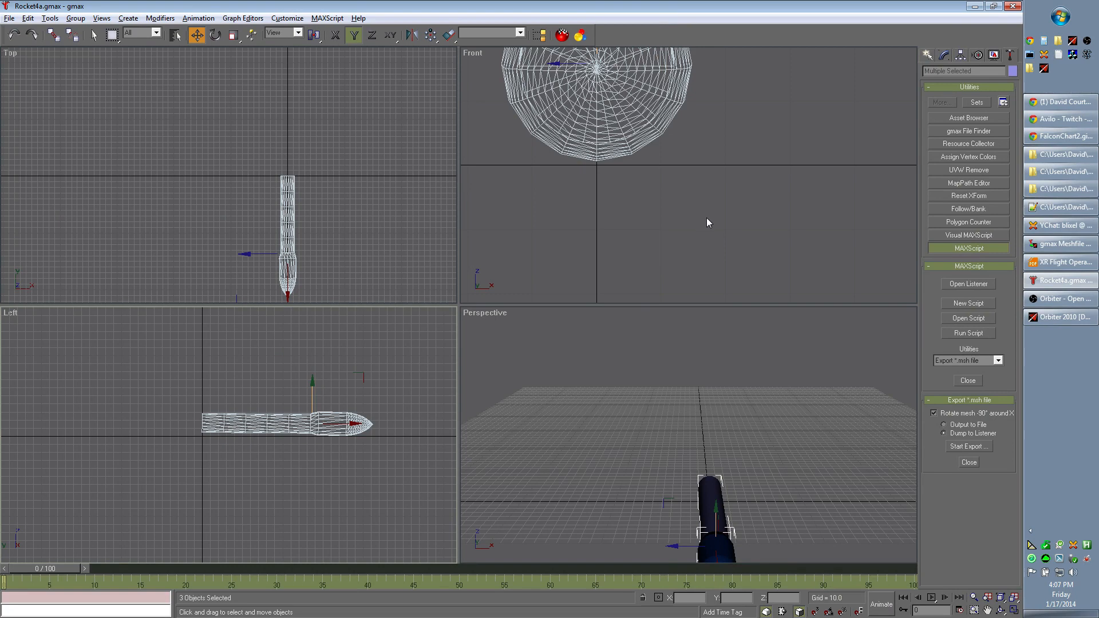
left_click(713, 238)
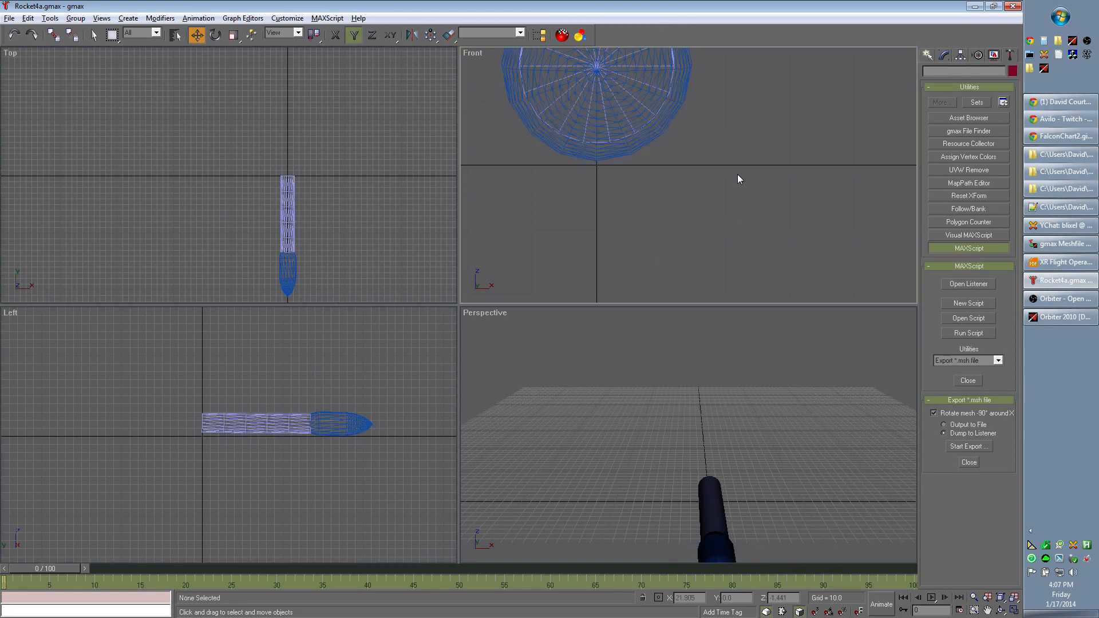
middle_click_drag(721, 136, 764, 219)
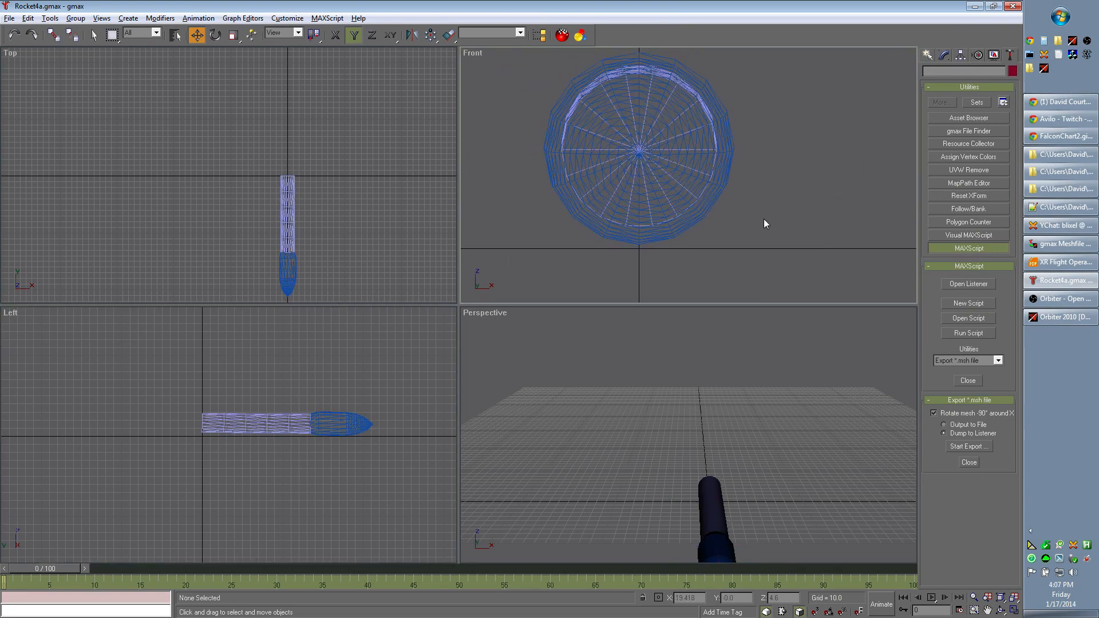
scroll(764, 219, "down", 2)
scroll(764, 219, "down", 1)
middle_click_drag(797, 252, 719, 216)
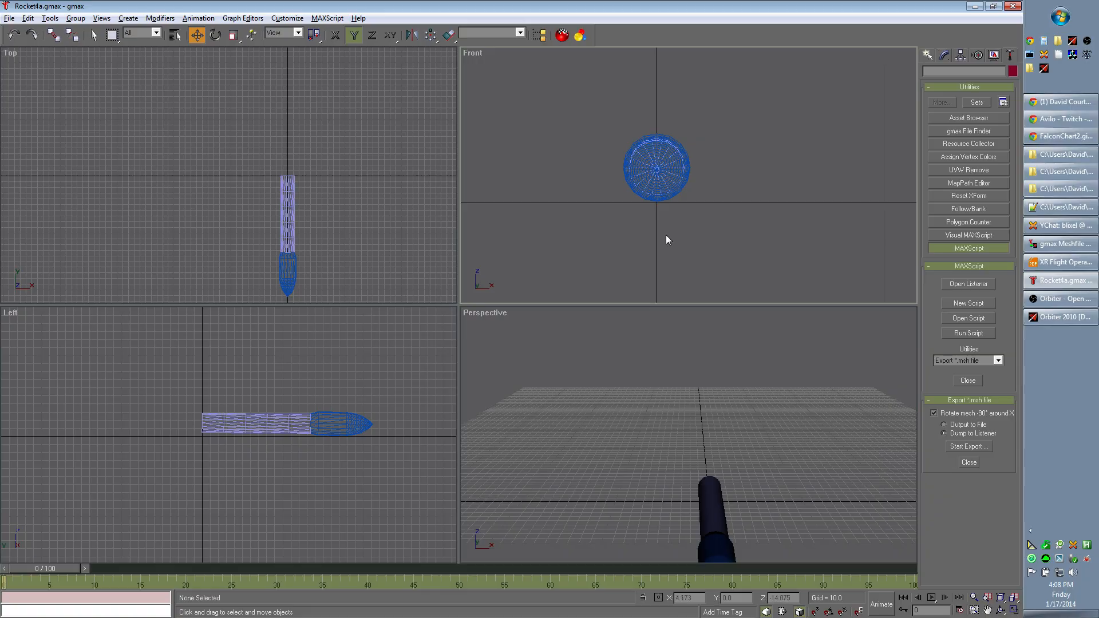
- Switch to Orbiter and set the Moon as the celestial body for Rocket4a's ground location in the Scenario Editor
key("alt+Tab")
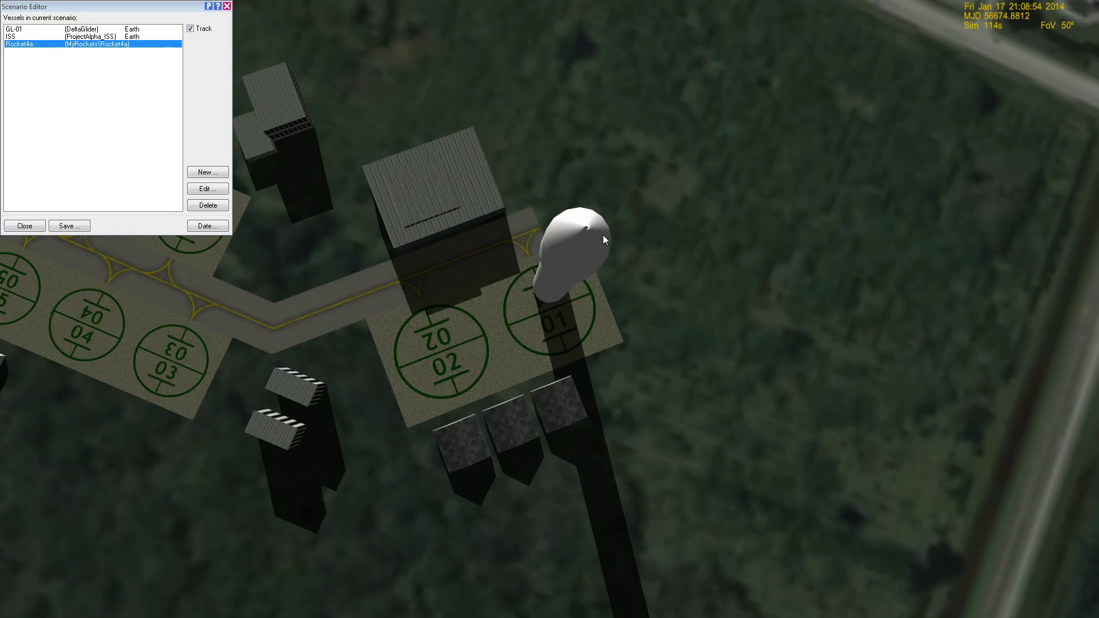
left_click(221, 190)
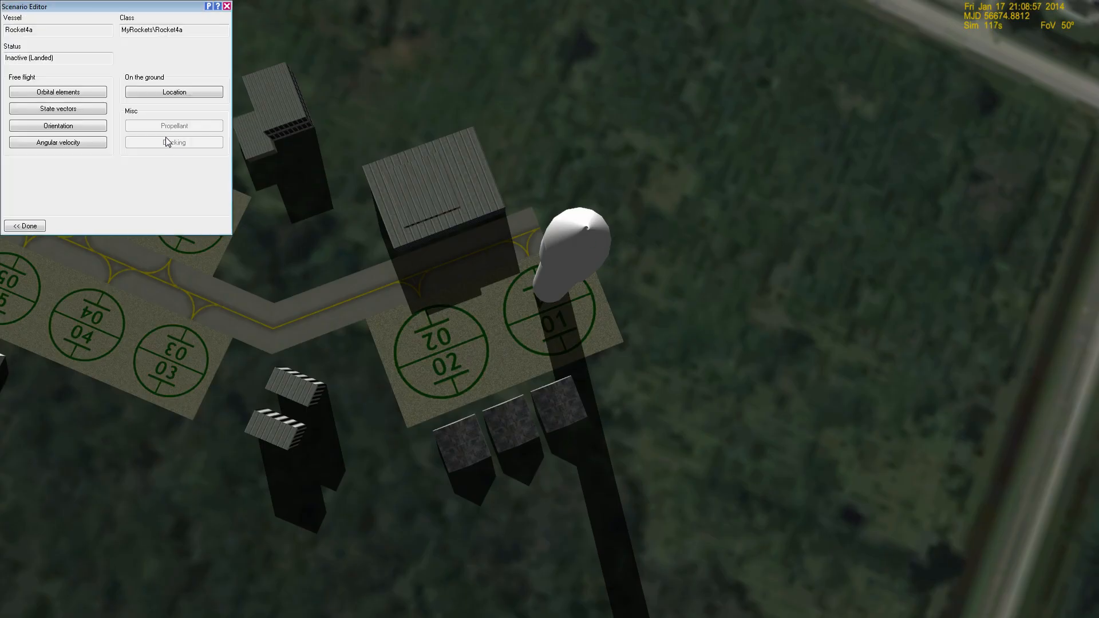
left_click(191, 96)
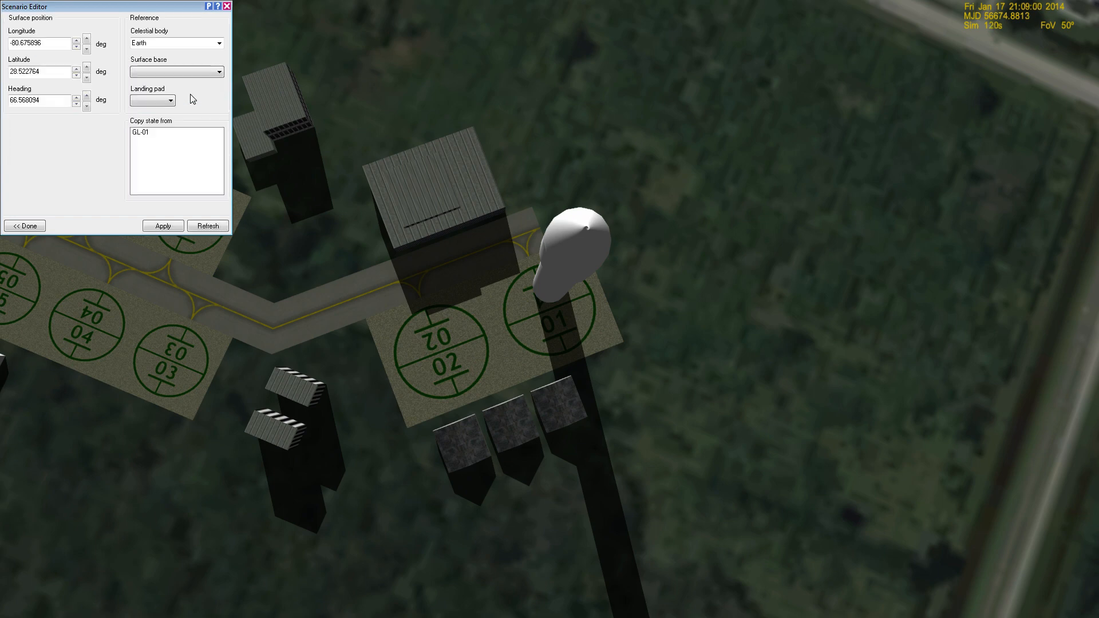
left_click(219, 43)
left_click(219, 43)
left_click(220, 47)
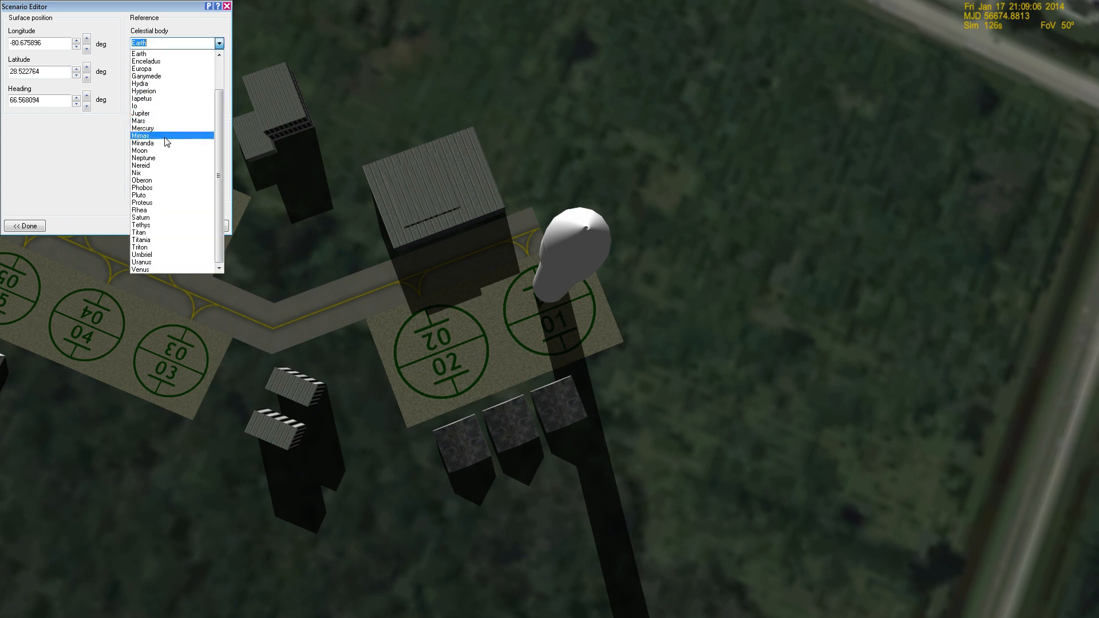
left_click(166, 153)
- Place Rocket4a at the Brighton Beach surface base and close the Scenario Editor
left_click(214, 71)
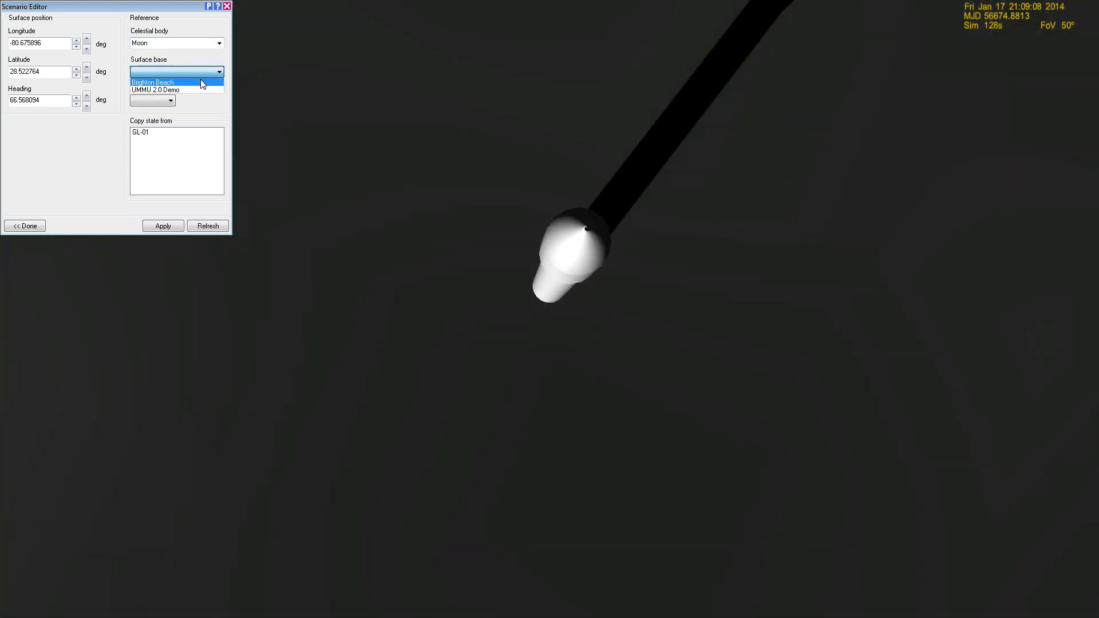
left_click(200, 79)
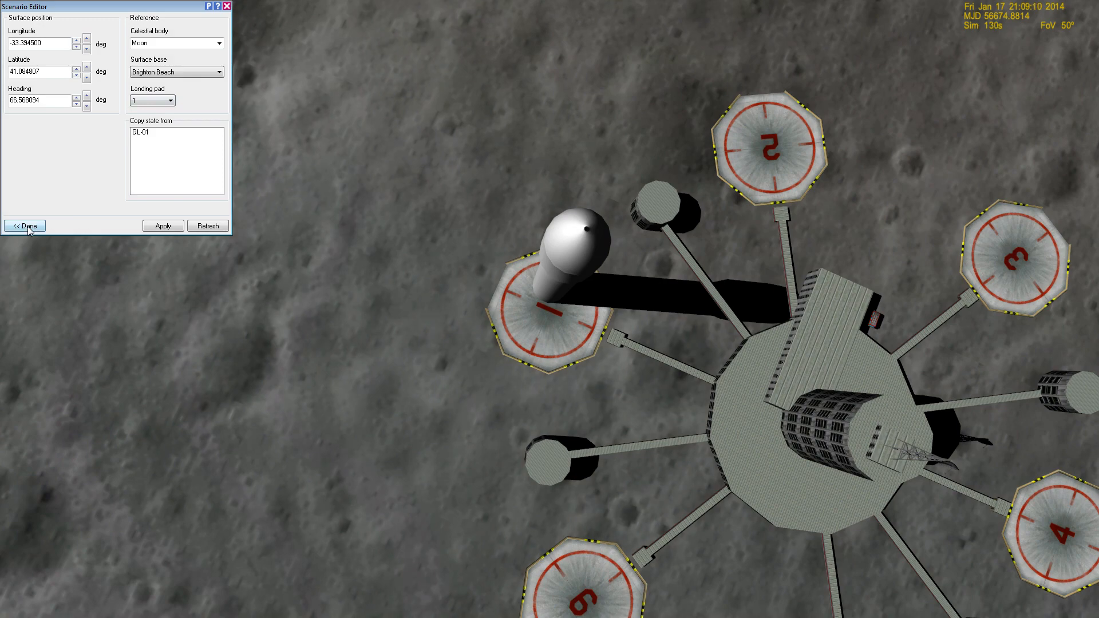
left_click(28, 228)
left_click(28, 228)
left_click(27, 228)
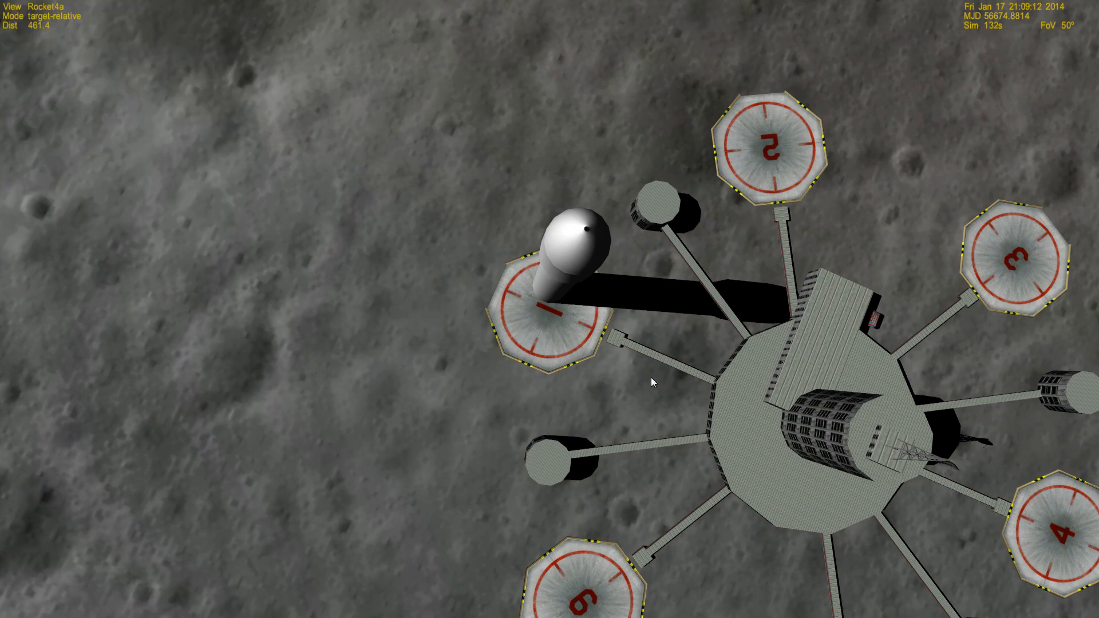
- Examine Rocket4a on its landing pad at Brighton Beach from the side, in the target-relative and absolute direction camera modes
right_click_drag(409, 346, 687, 355)
scroll(434, 258, "down", 2)
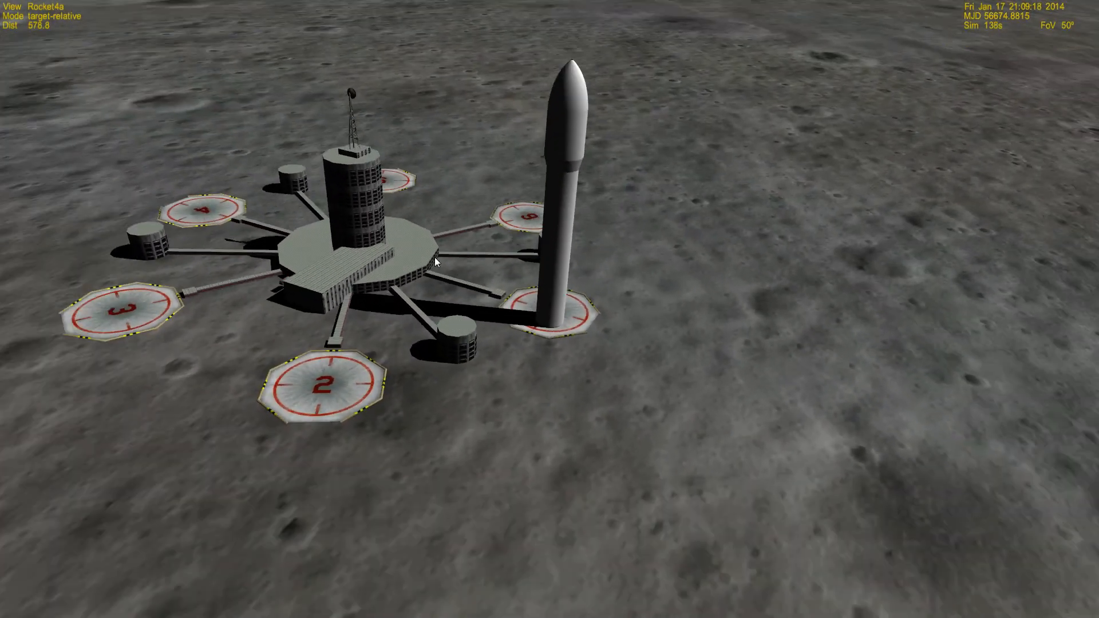
right_click_drag(435, 256, 550, 257)
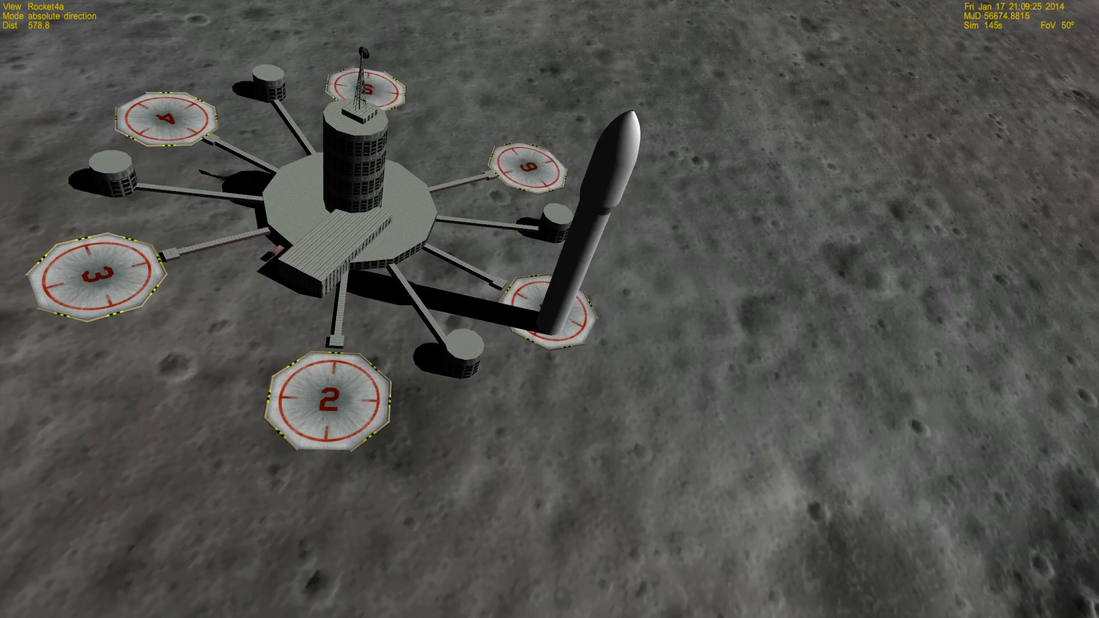
scroll(768, 287, "up", 2)
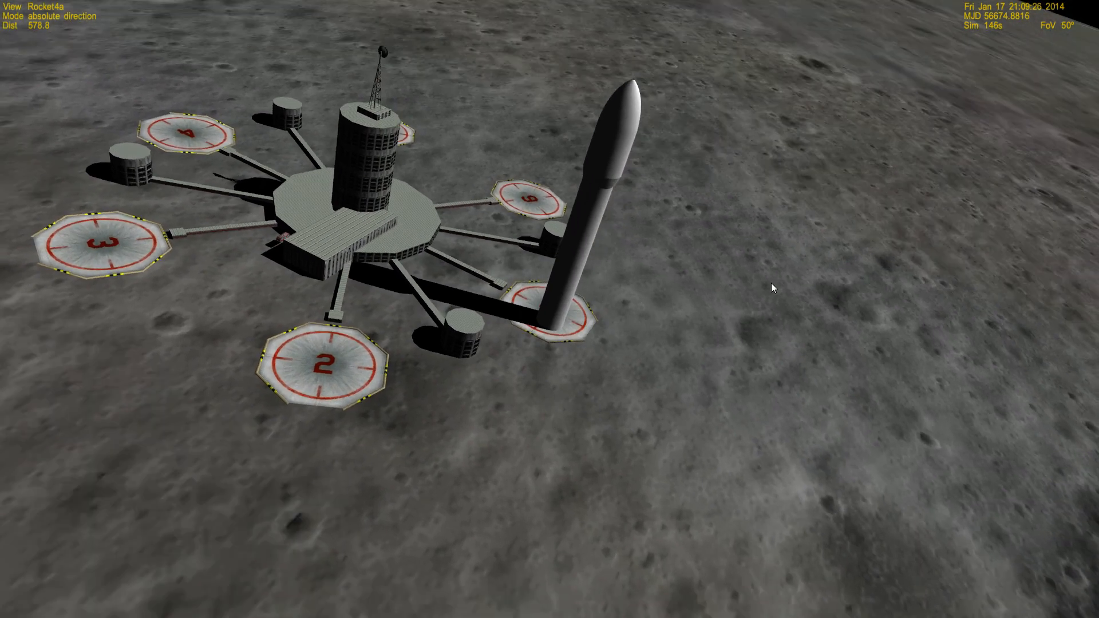
right_click_drag(771, 283, 766, 332)
right_click_drag(577, 183, 537, 64)
- Change the camera to global frame mode and examine the rocket base's position relative to the centre of landing pad 1
key("F2")
scroll(633, 270, "up", 1)
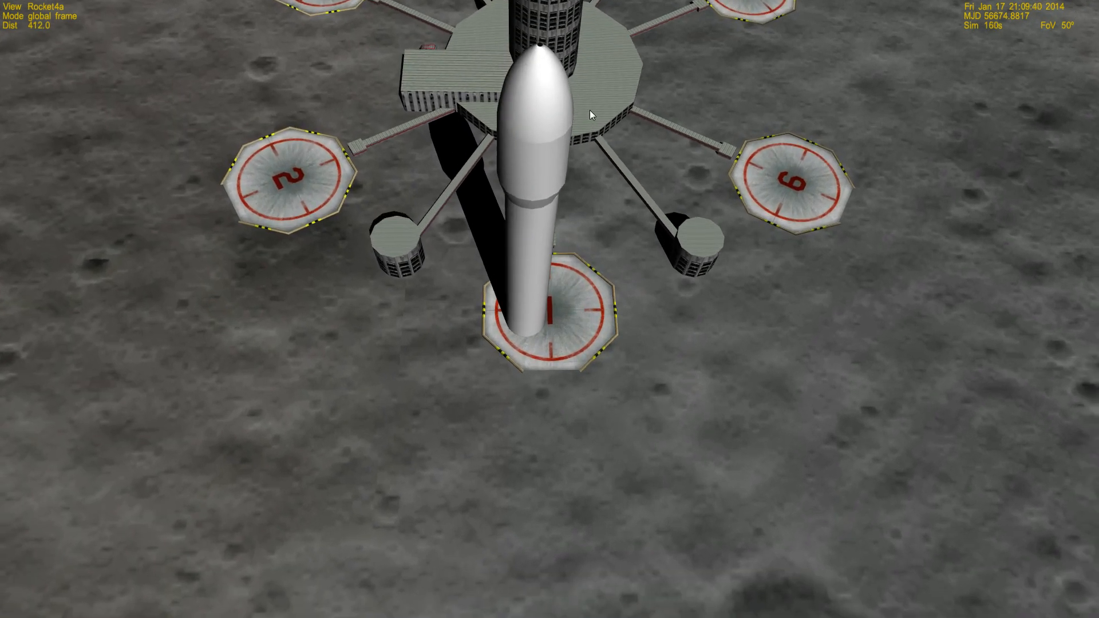
mouse_move(590, 110)
right_mouse_down()
mouse_move(589, 165)
mouse_move(590, 101)
mouse_move(596, 111)
right_mouse_up()
scroll(612, 116, "down", 1)
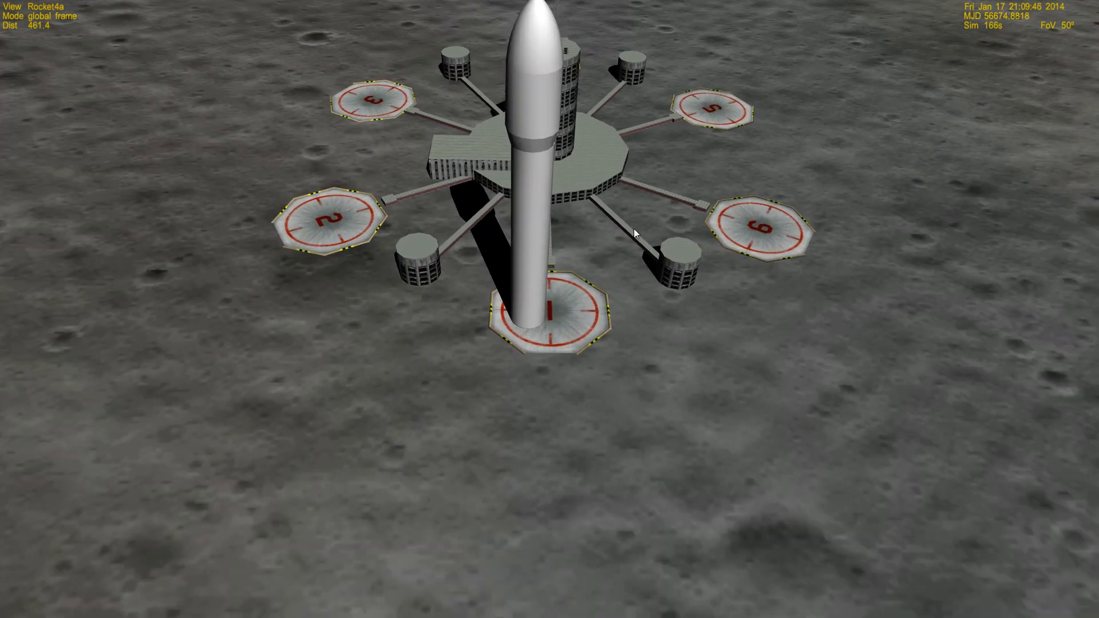
right_click_drag(643, 241, 570, 159)
scroll(636, 225, "down", 1)
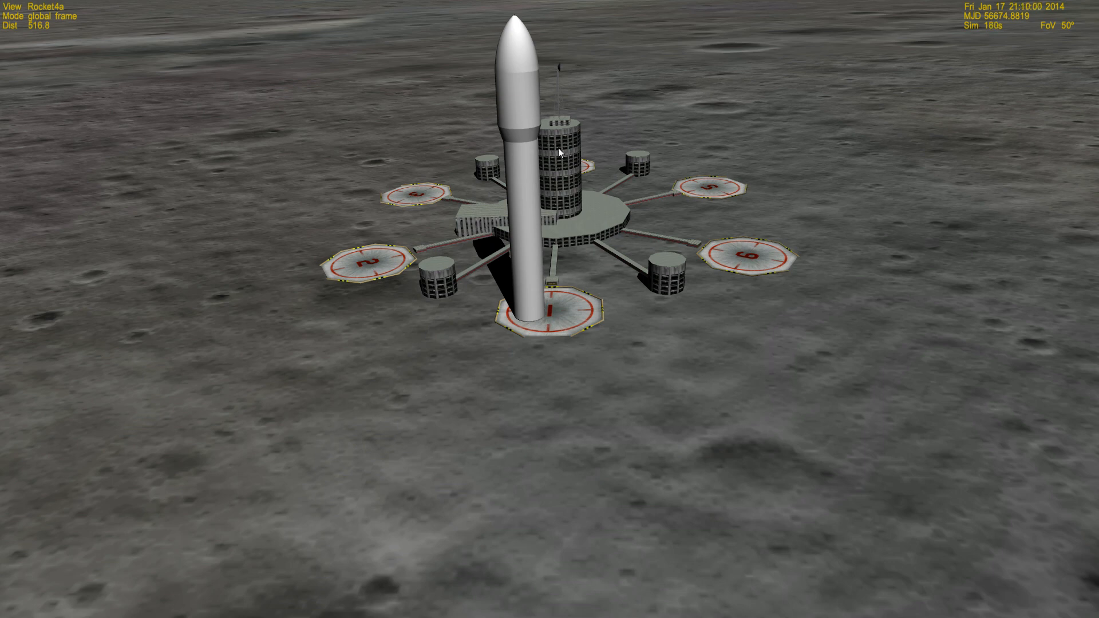
right_click_drag(589, 180, 596, 217)
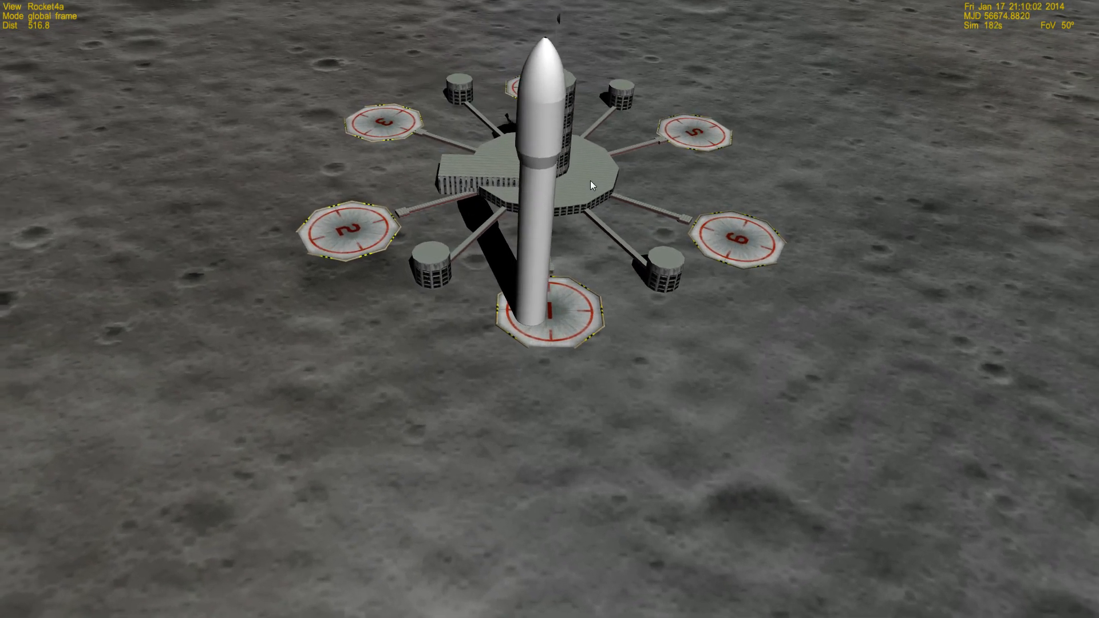